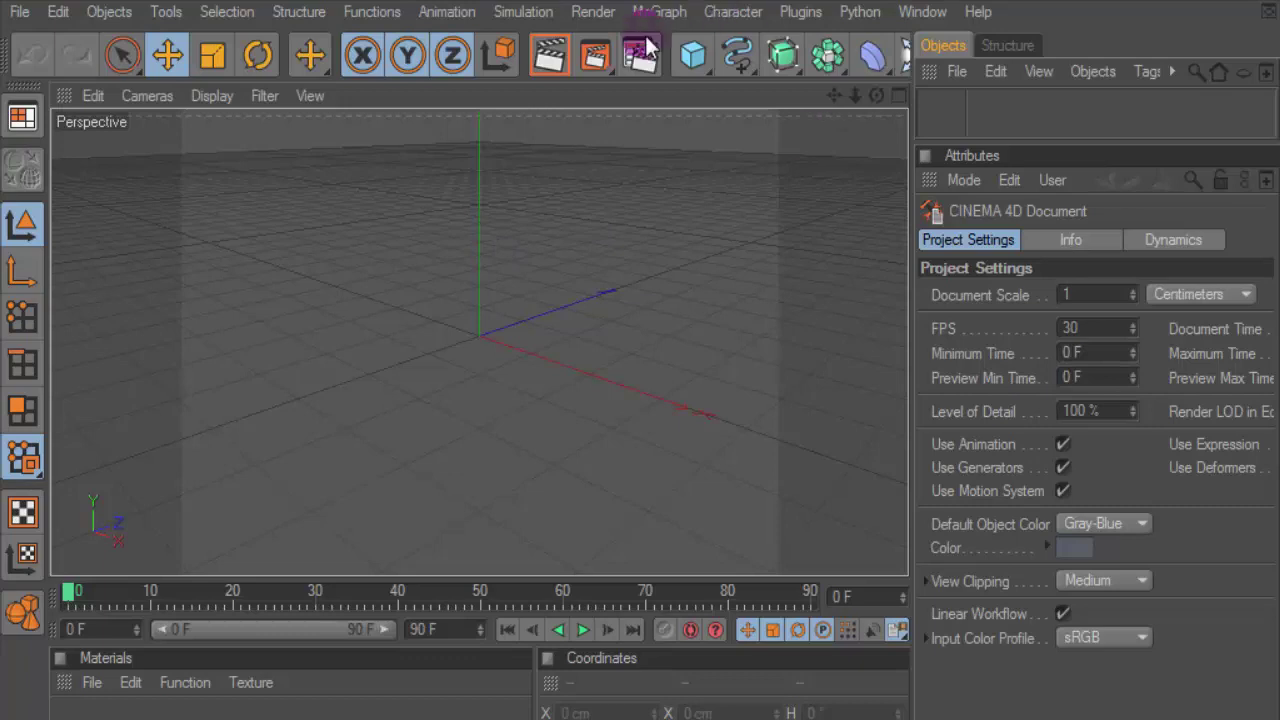
- Add a MoText object and change its text to 'star'
left_click(658, 14)
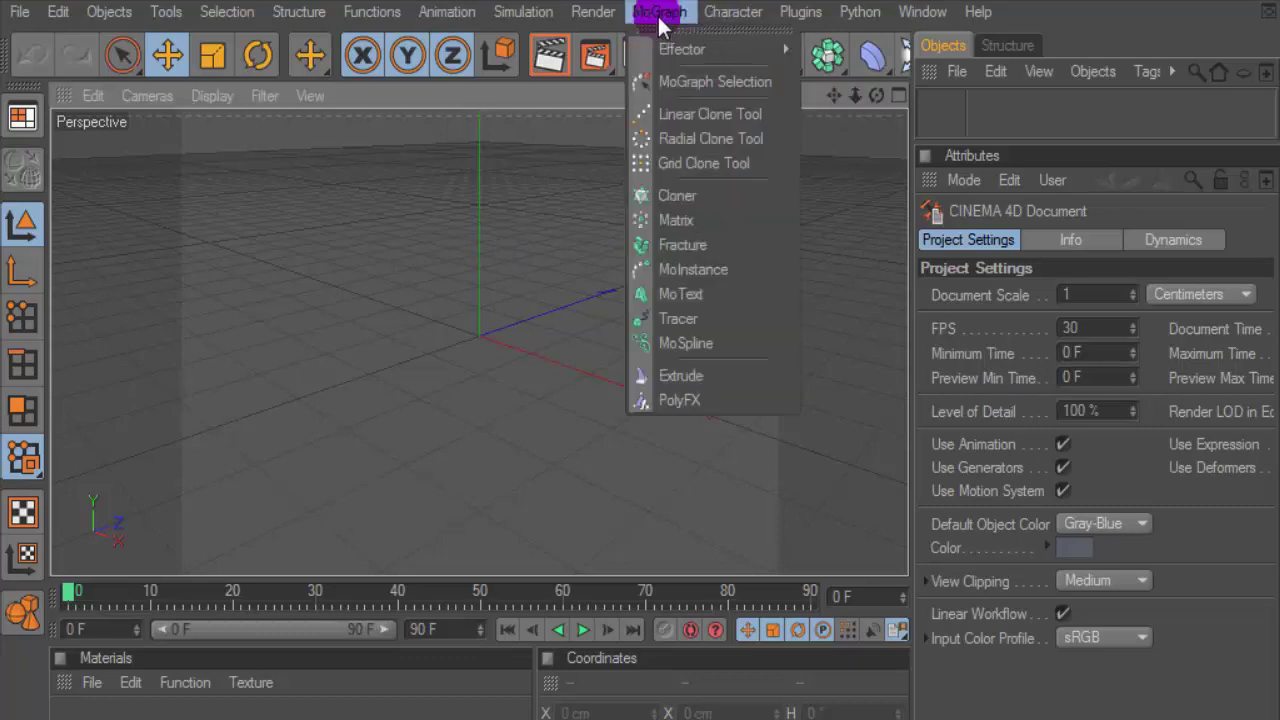
left_click(694, 286)
left_click_drag(1050, 385, 921, 370)
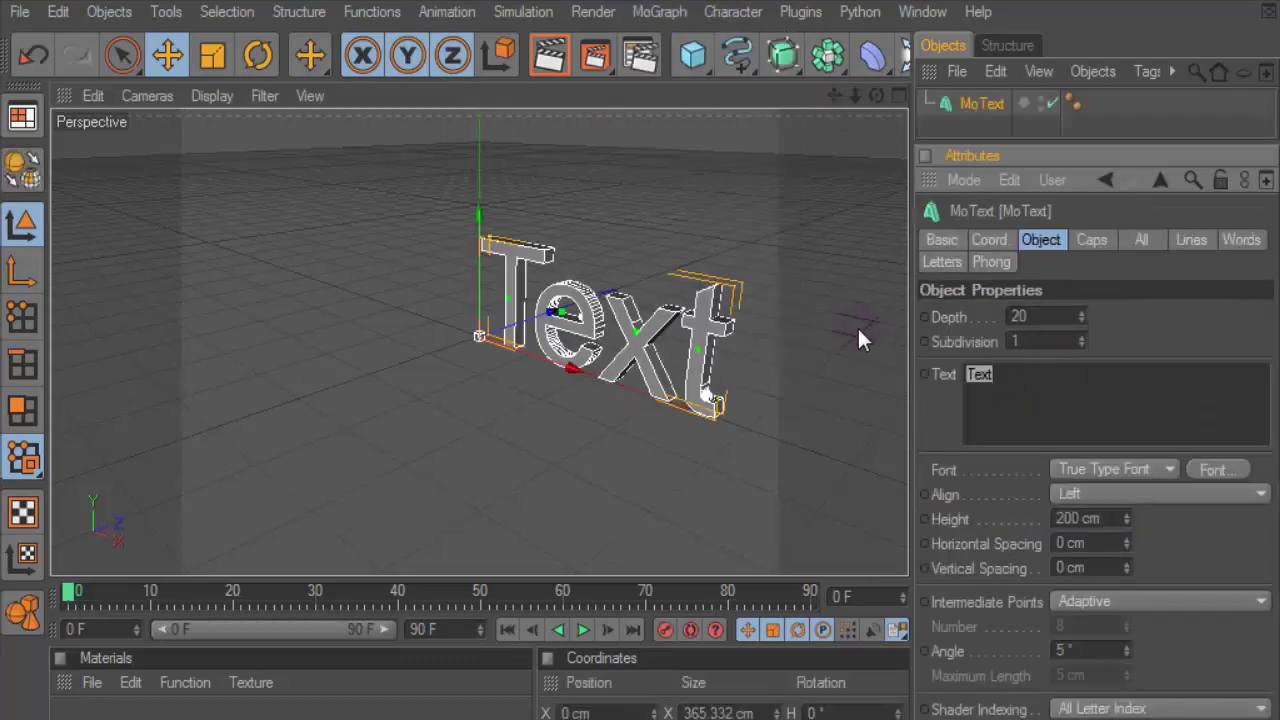
type("star")
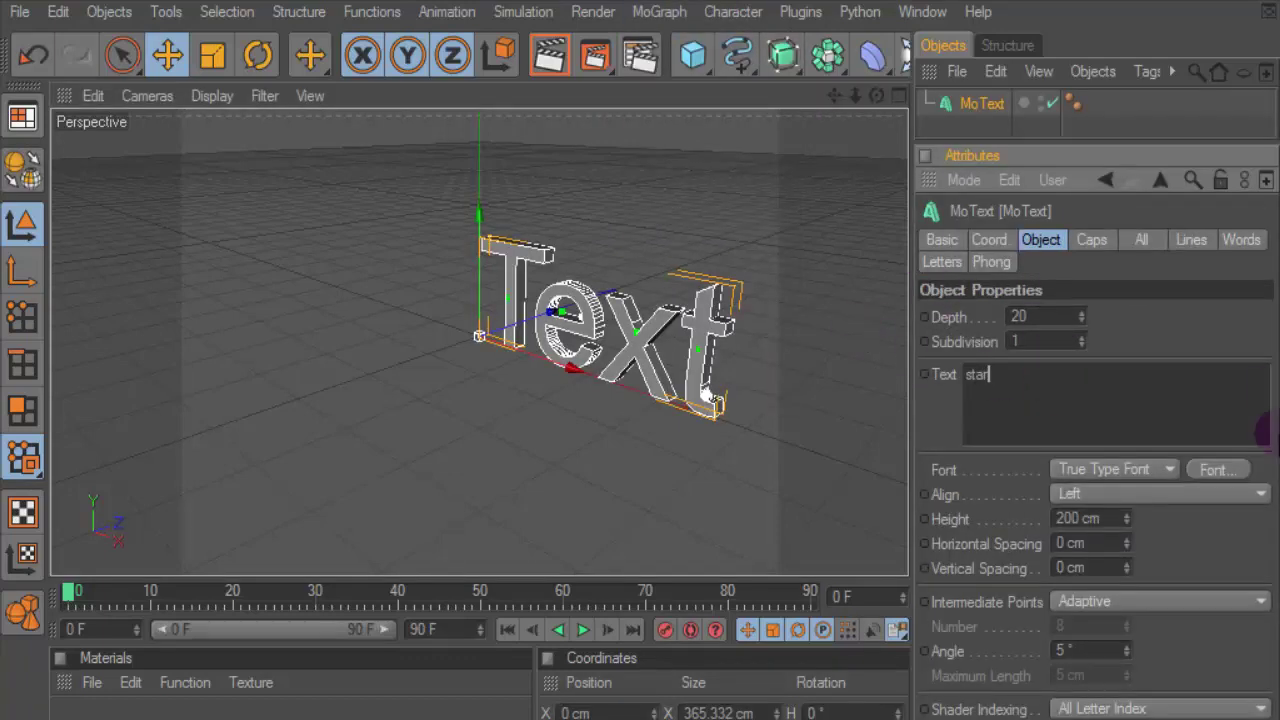
- Set the star text's font to Harabara Mais Demo and its alignment to Middle
left_click(1214, 469)
type("h")
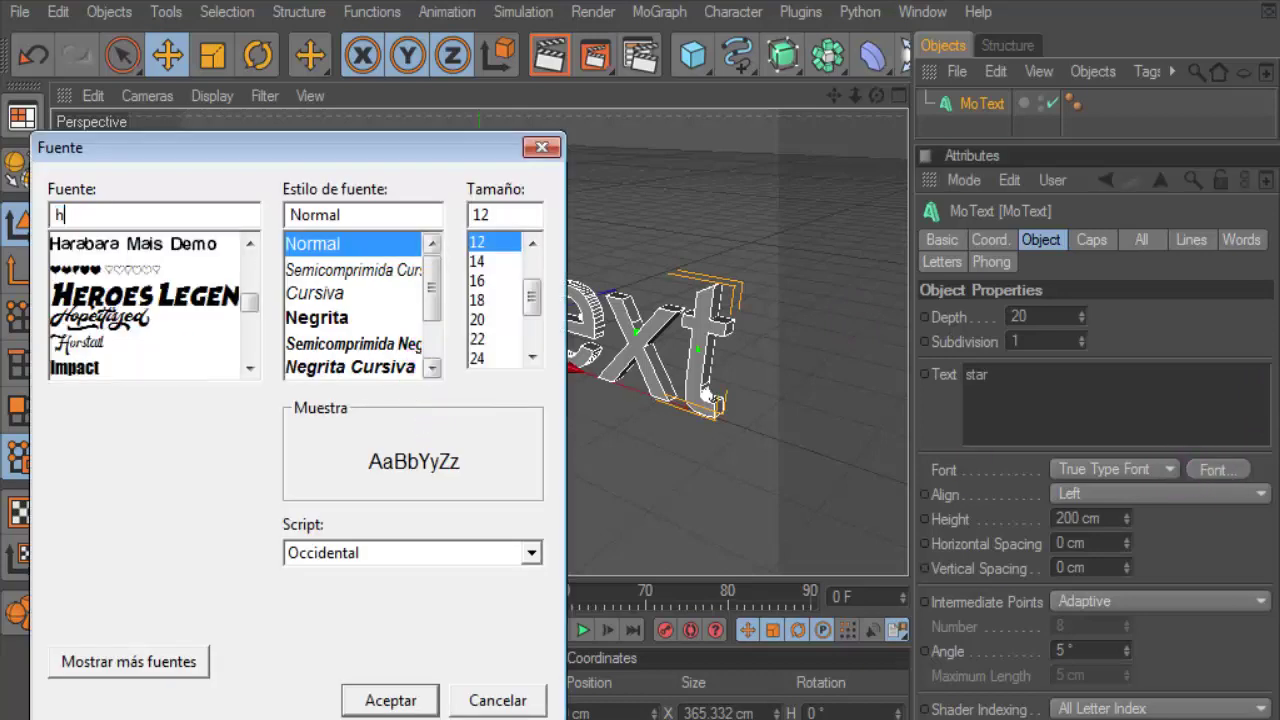
left_click(200, 244)
left_click(378, 698)
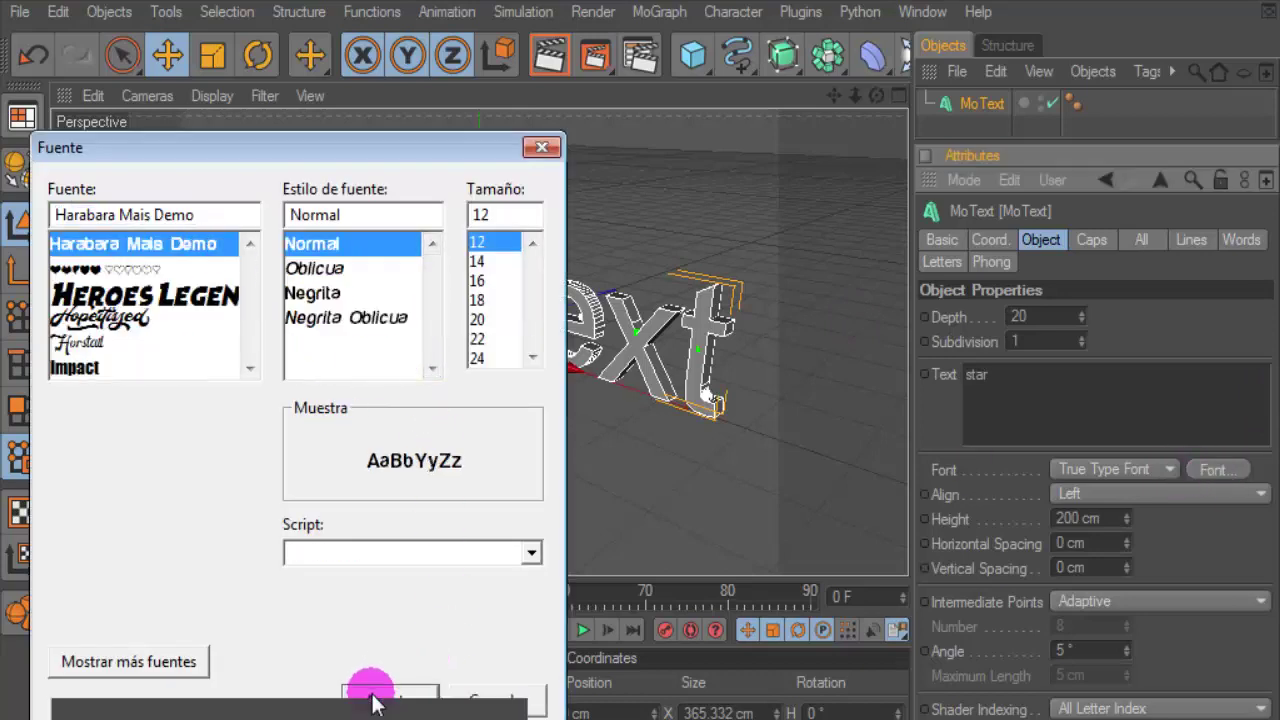
left_click(1141, 494)
left_click(1085, 543)
left_click_drag(855, 96, 858, 122)
left_click_drag(1003, 145, 994, 243)
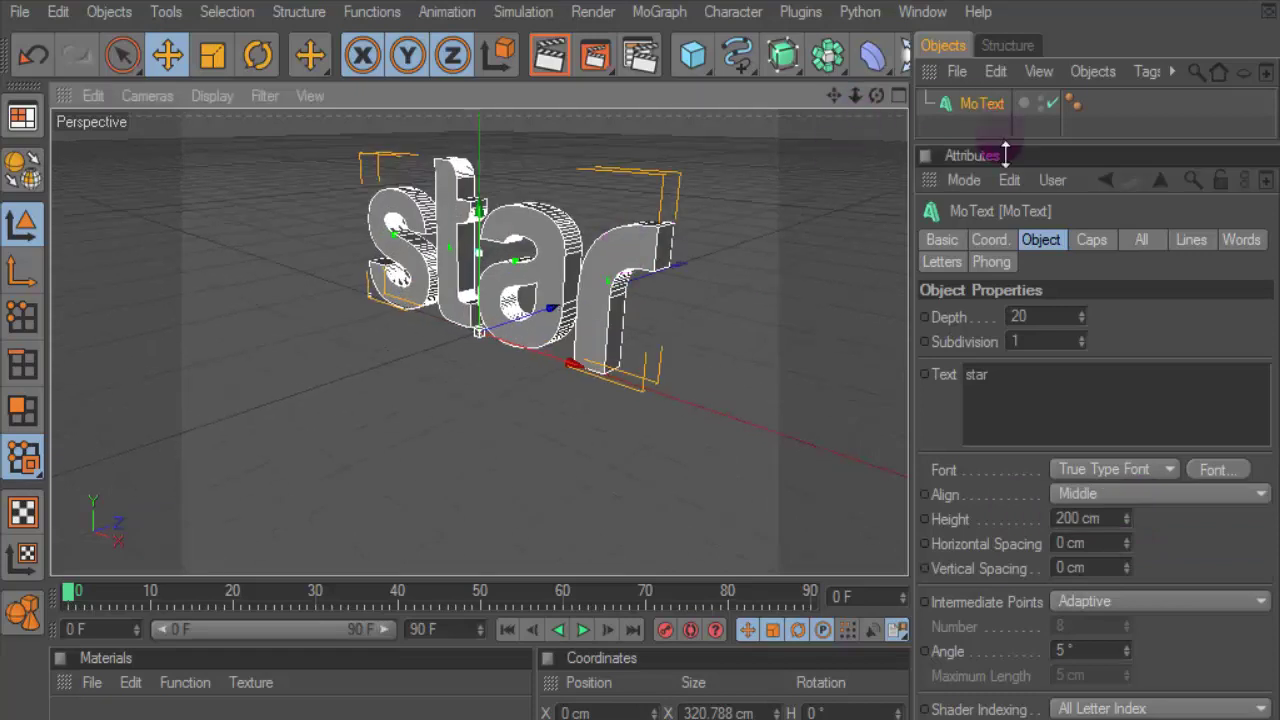
- Copy and paste the star MoText to create a duplicate, MoText.1
left_click(983, 103)
key("ctrl+c")
left_click(792, 115)
key("ctrl+v")
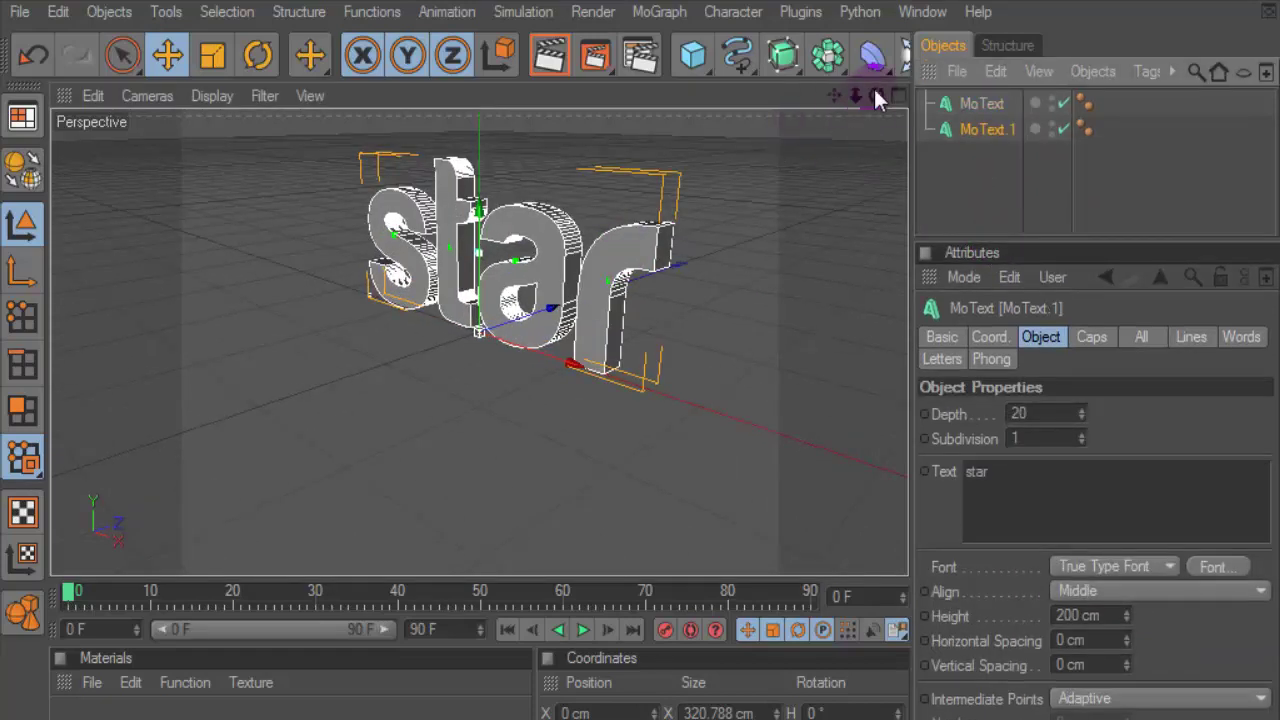
- Offset MoText.1 along its depth from the original and frame both texts
left_click_drag(868, 100, 840, 110)
left_click_drag(571, 337, 456, 304)
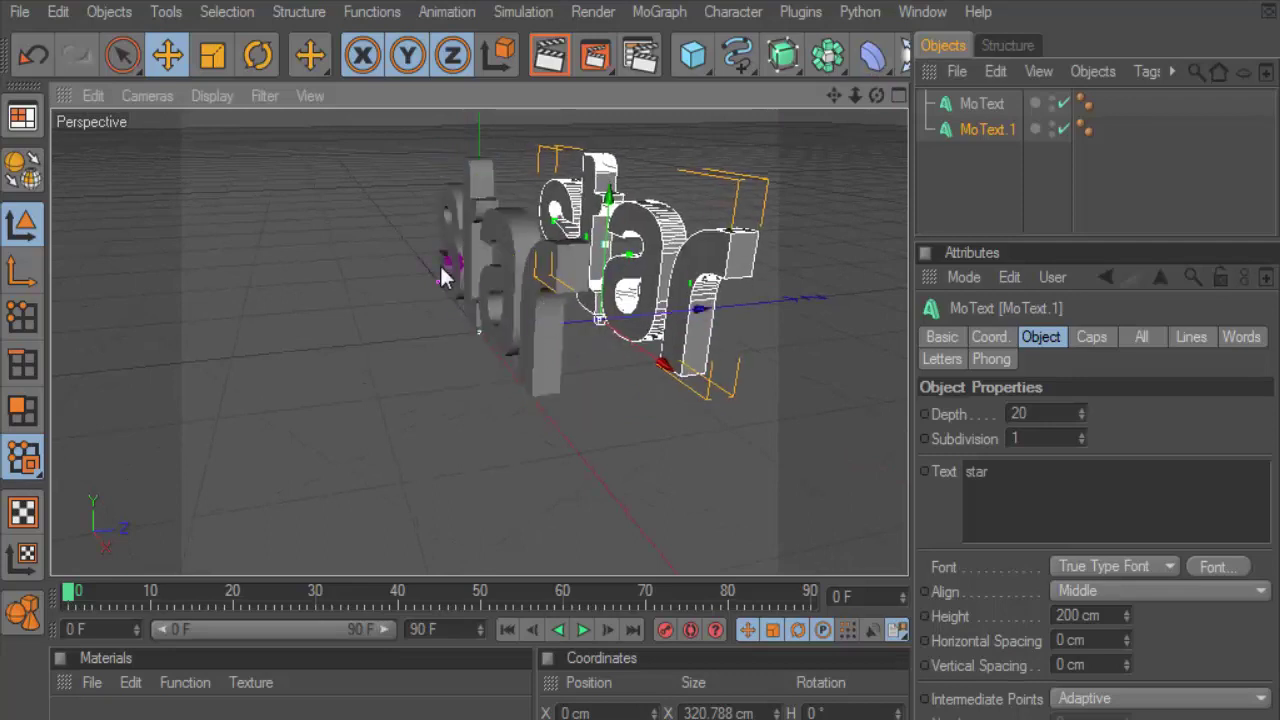
left_click_drag(876, 96, 585, 286)
left_click_drag(685, 215, 694, 194)
mouse_move(851, 100)
left_mouse_down()
mouse_move(853, 118)
mouse_move(808, 120)
left_mouse_up()
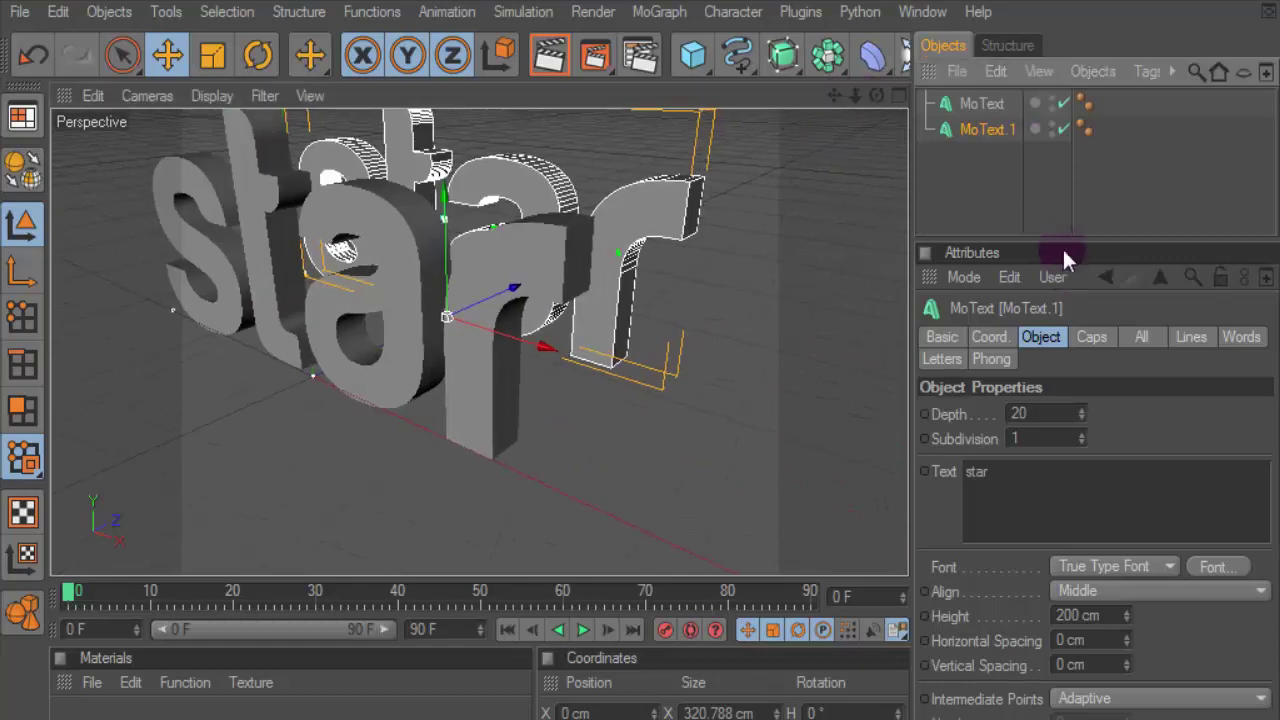
- Try a 5-step fillet front cap on MoText.1, then undo back to plain caps
left_click_drag(1071, 243, 1071, 170)
left_click(1091, 262)
left_click(1058, 340)
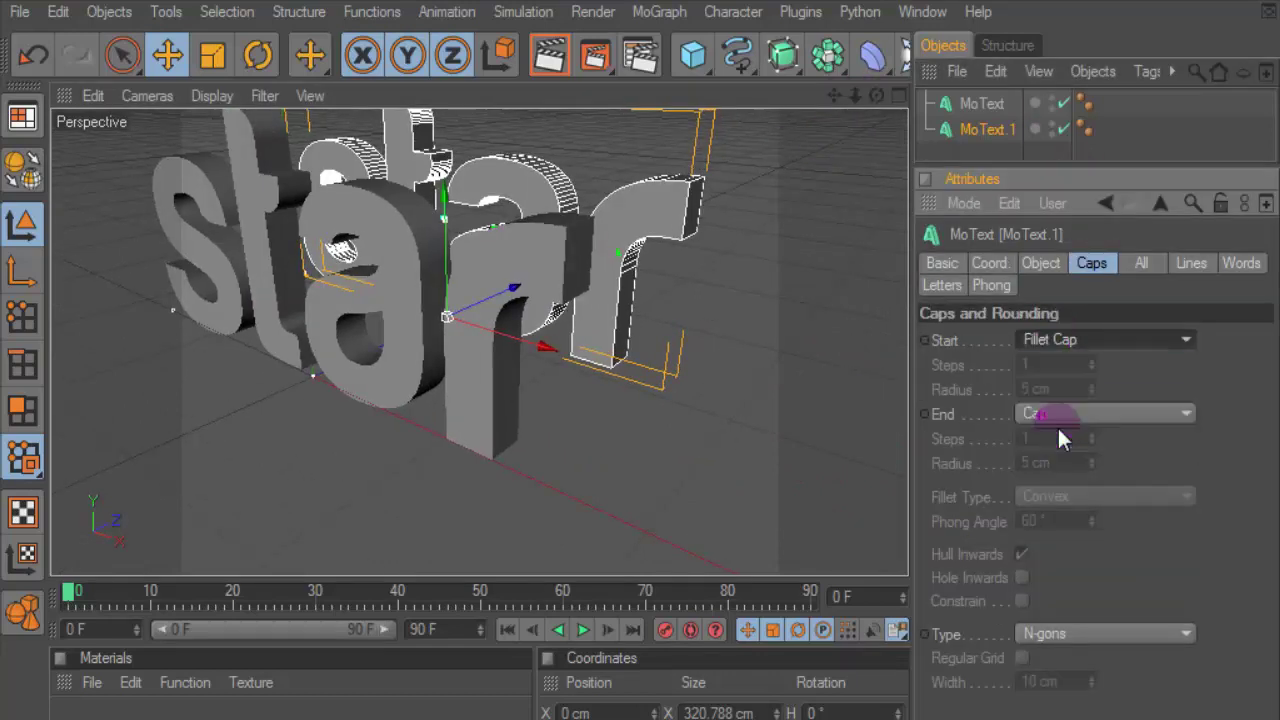
left_click(1064, 438)
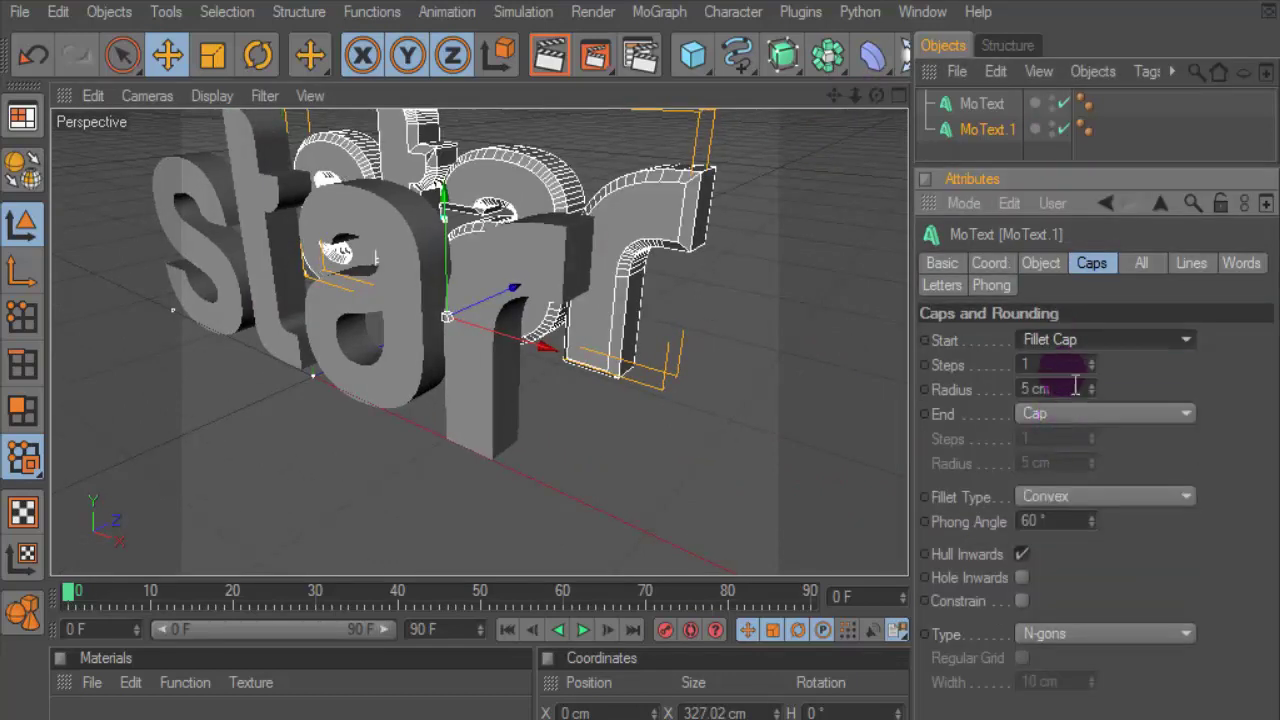
left_click(968, 125)
left_click(58, 11)
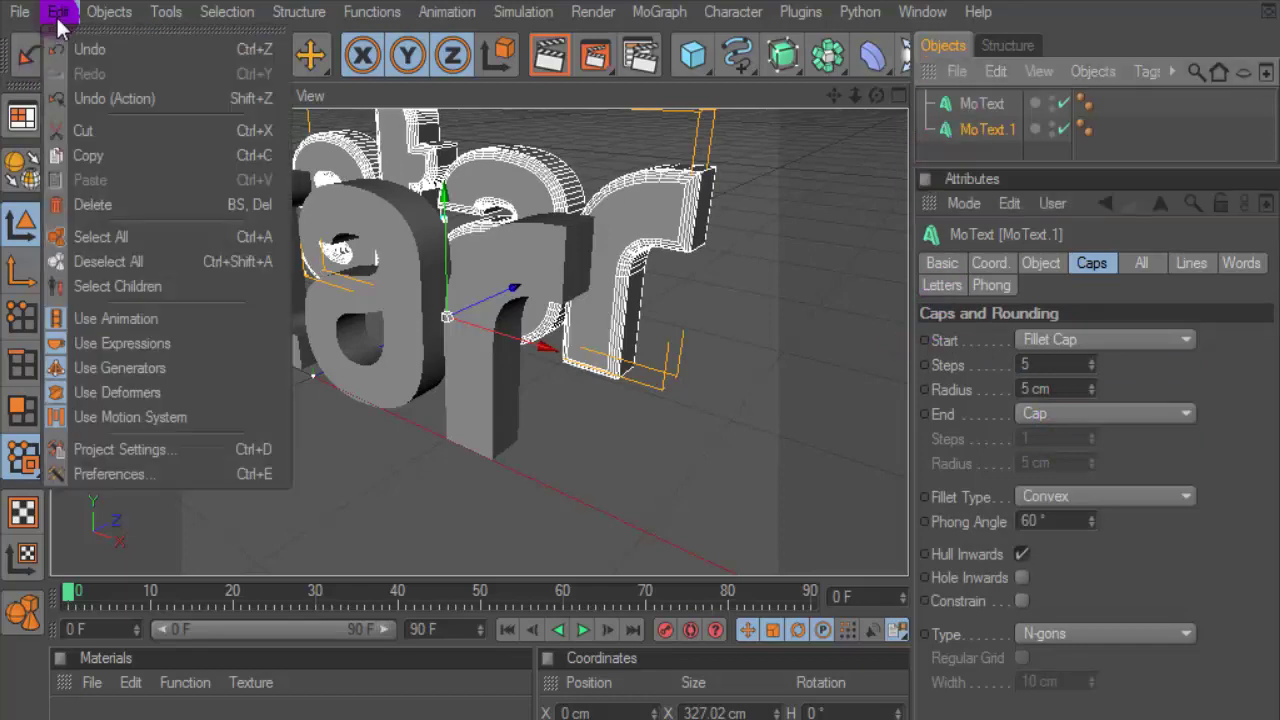
left_click(71, 46)
left_click(58, 11)
left_click(77, 56)
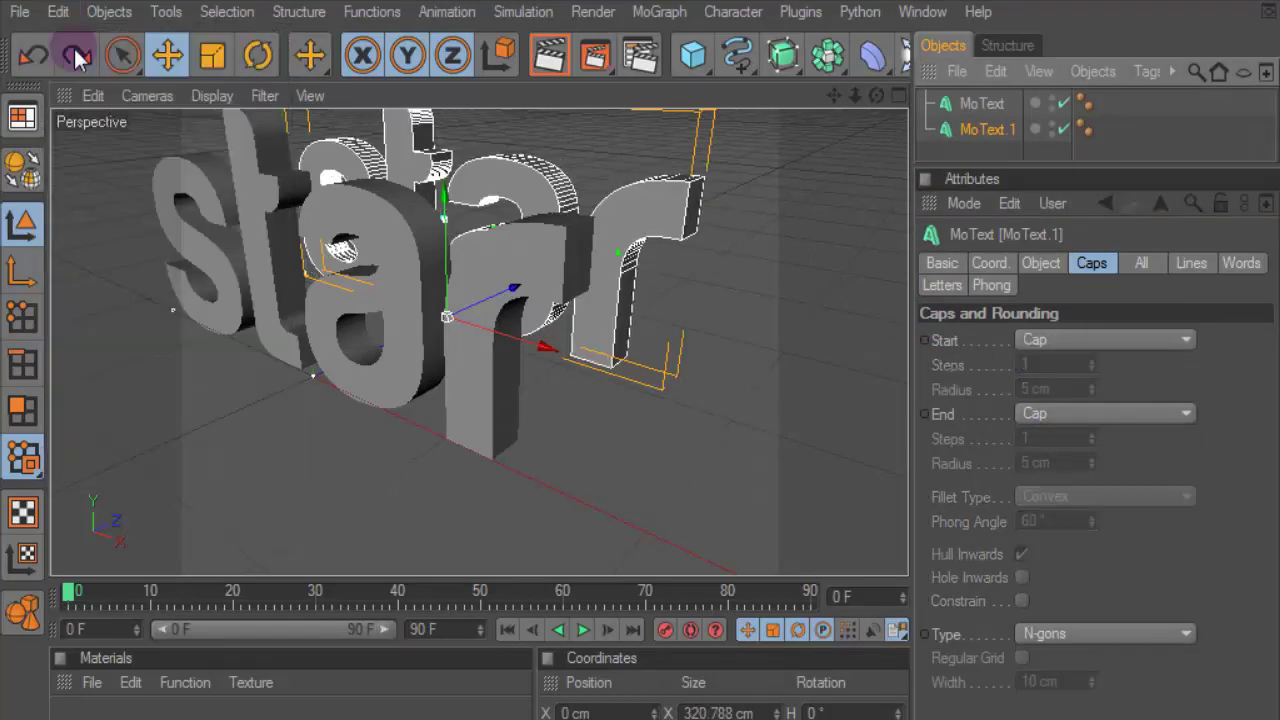
- Give the original MoText a 5-step, 5 cm fillet front cap
left_click(982, 105)
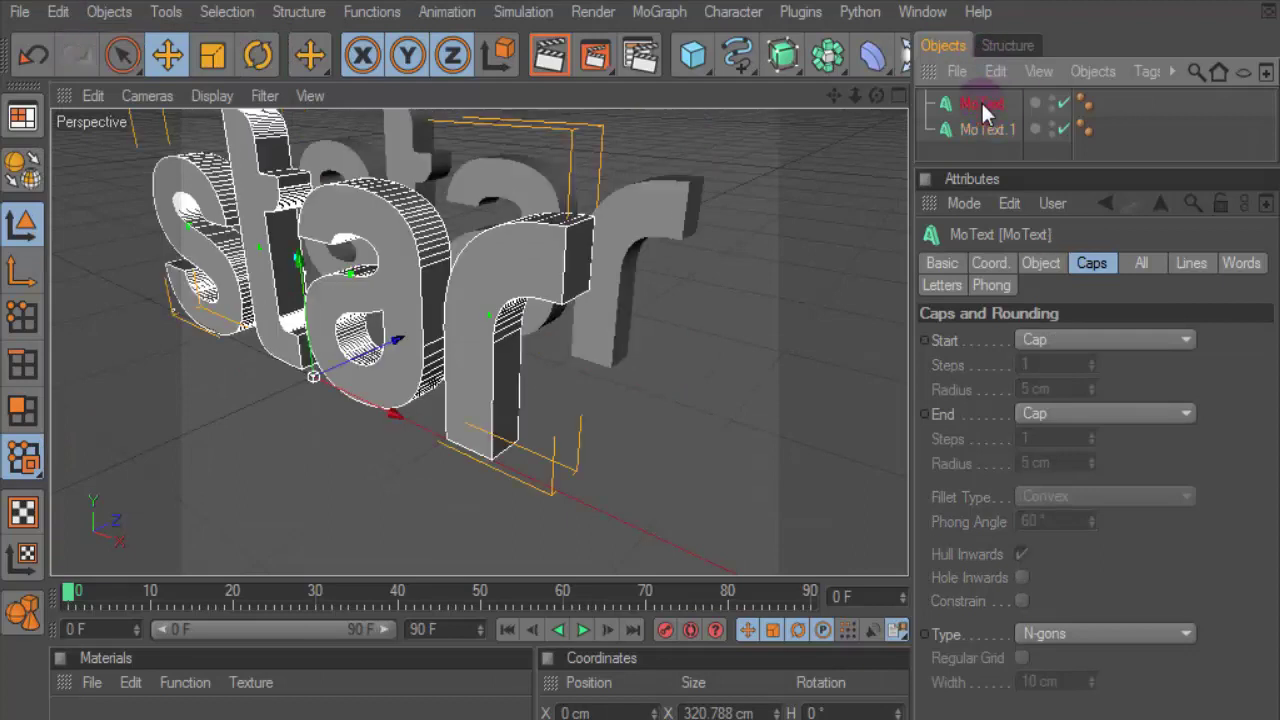
left_click(989, 127)
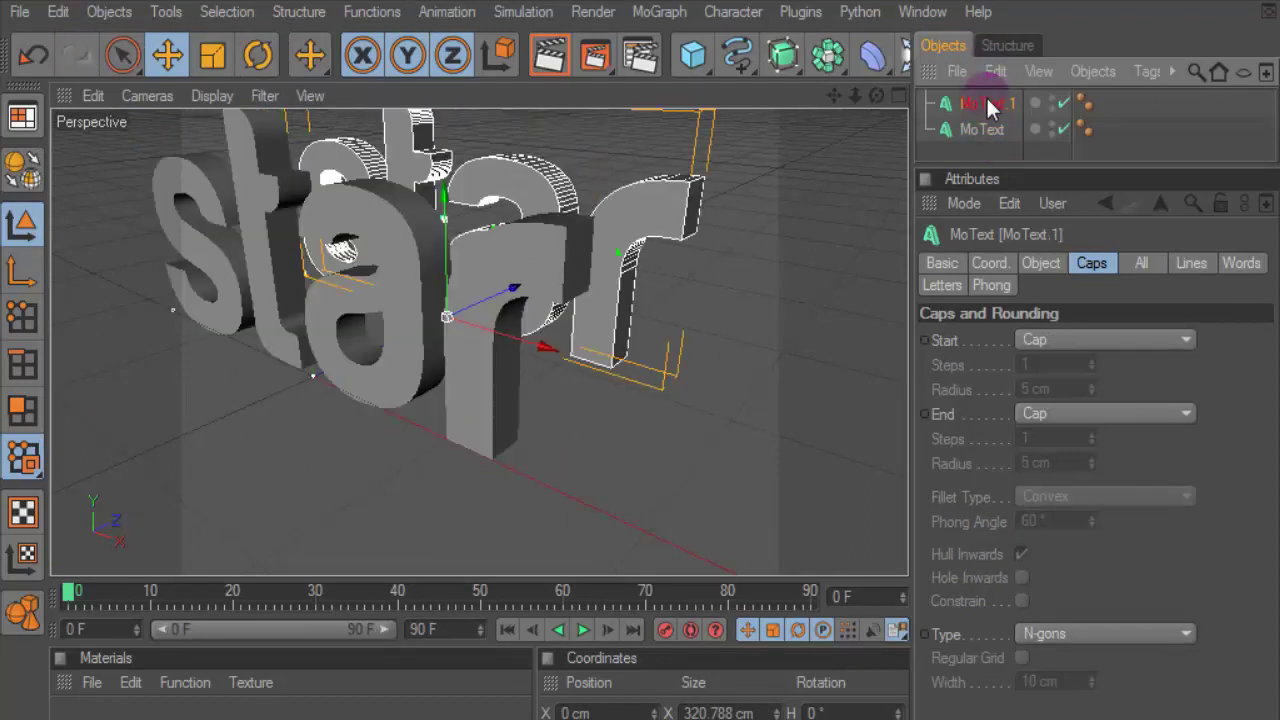
left_click(982, 104)
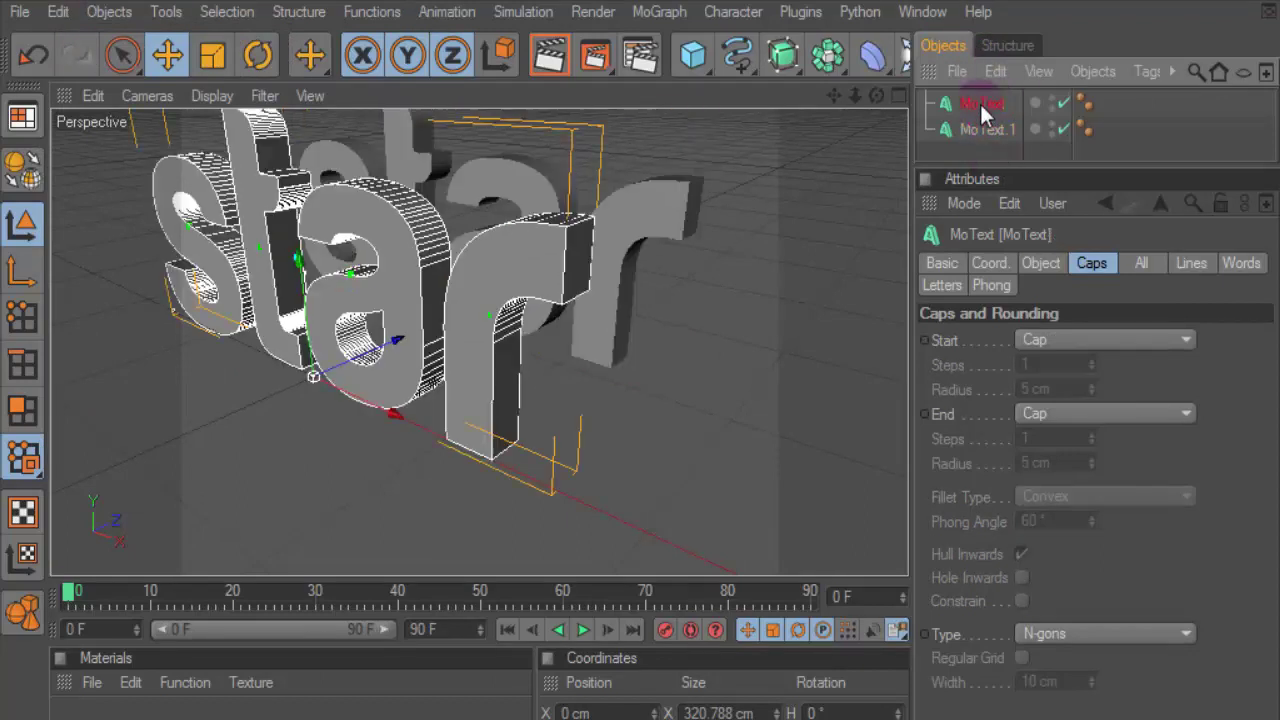
left_click(1085, 340)
left_click(1057, 434)
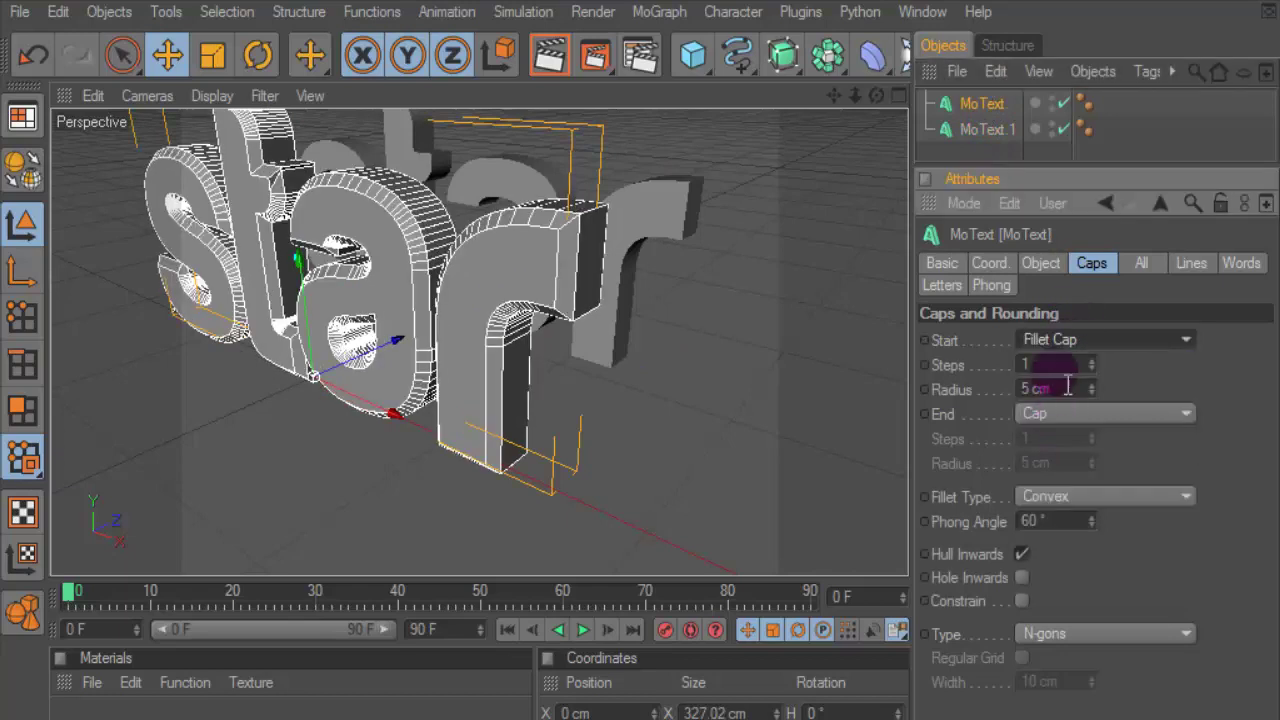
left_click(1097, 342)
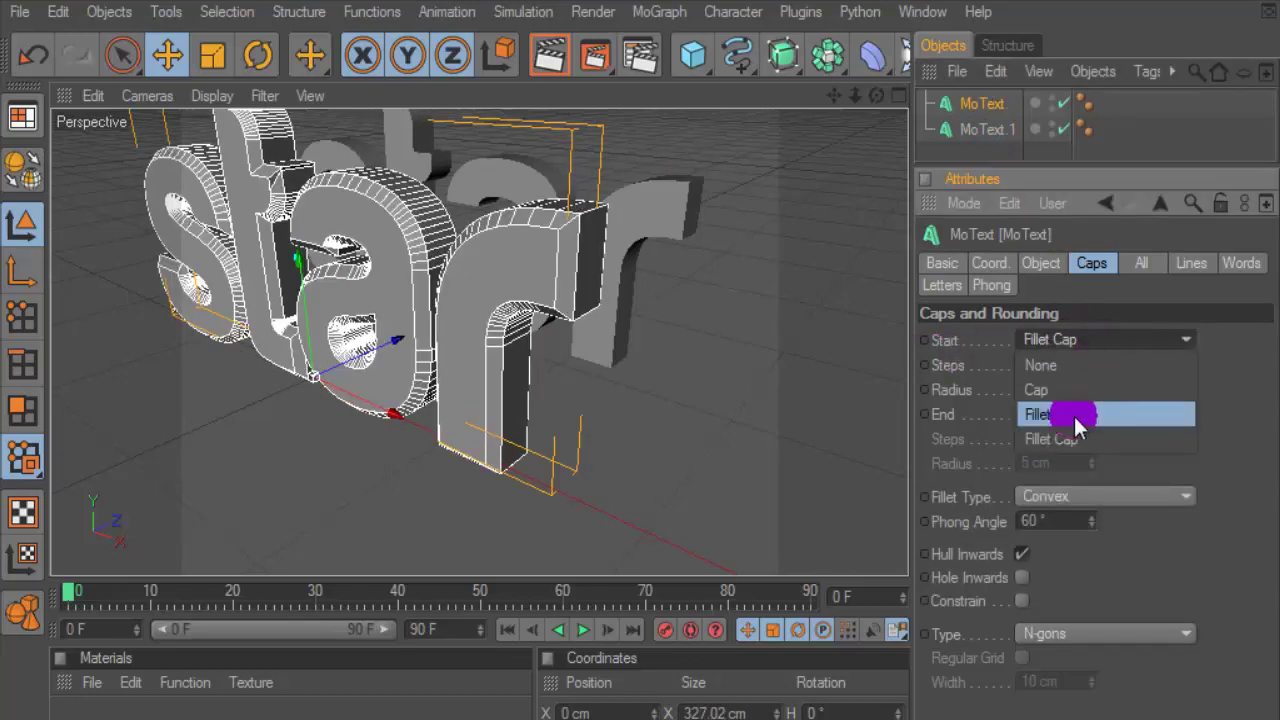
left_click(1040, 413)
left_click(1040, 364)
type("5")
- Give the original MoText a matching 5-step, 5 cm fillet back cap
left_click(1060, 414)
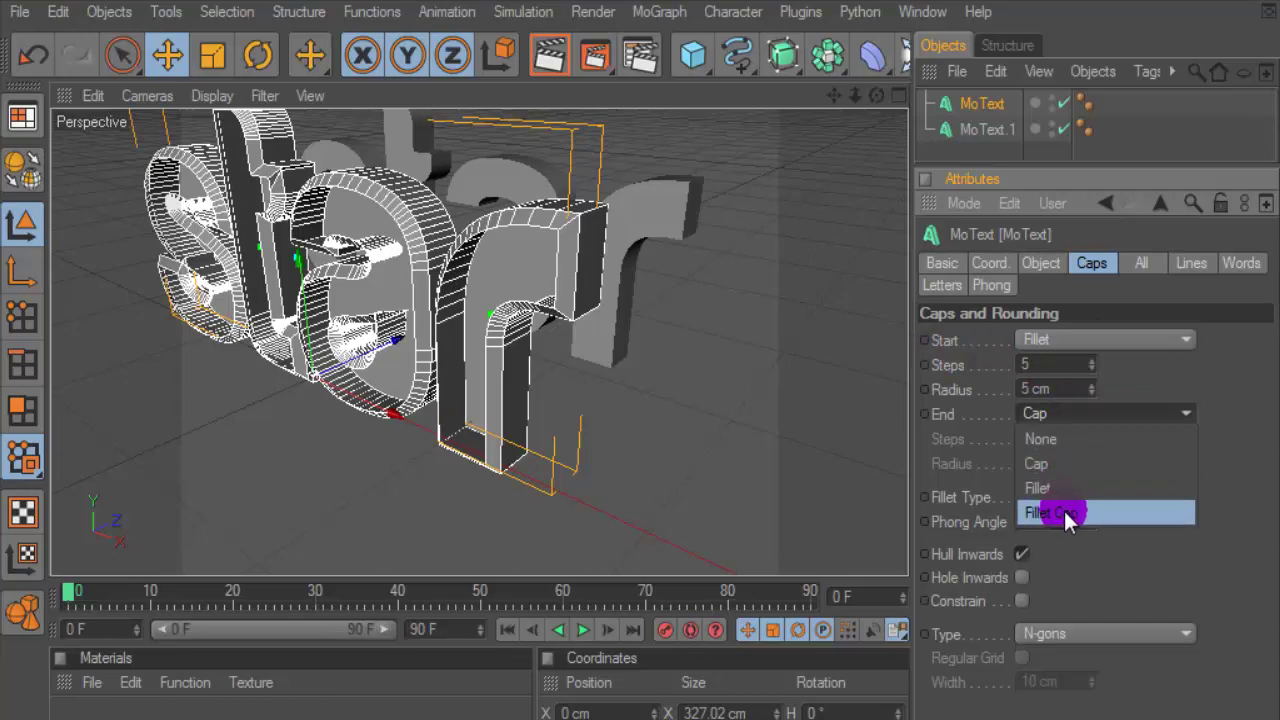
left_click(1052, 512)
left_click(1060, 438)
type("5")
left_click(957, 100)
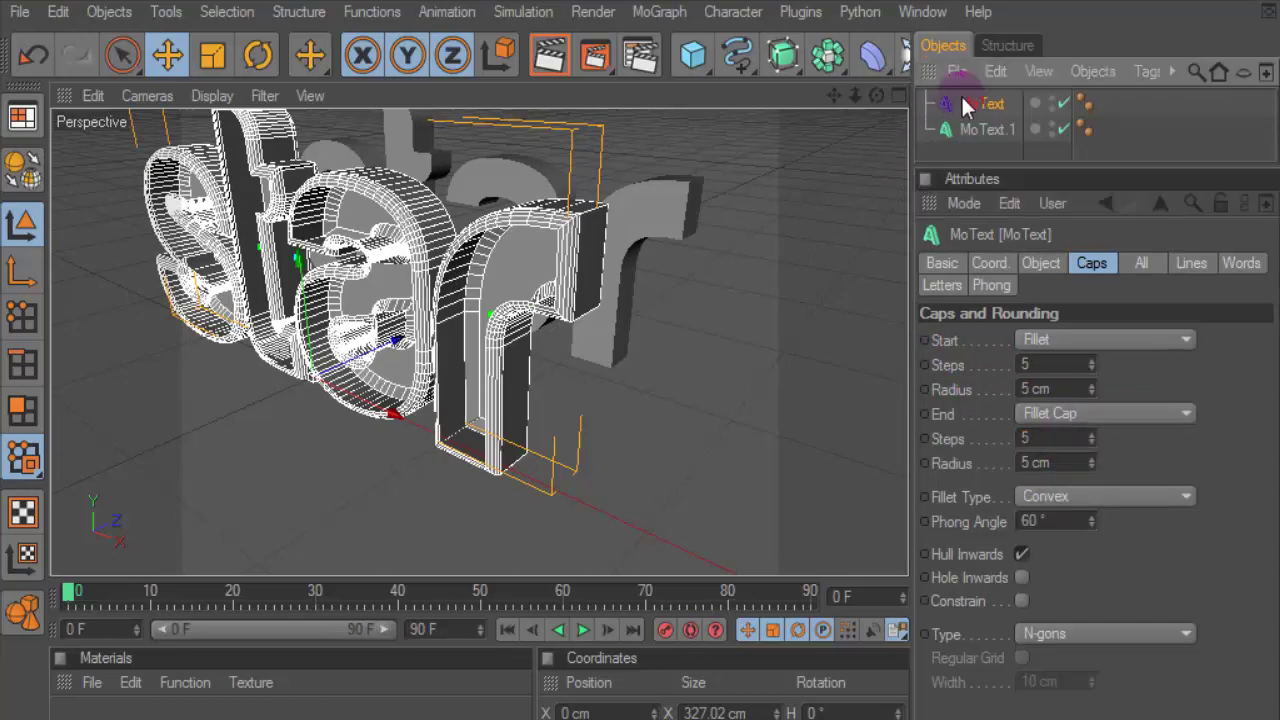
left_click(1076, 411)
left_click(1069, 487)
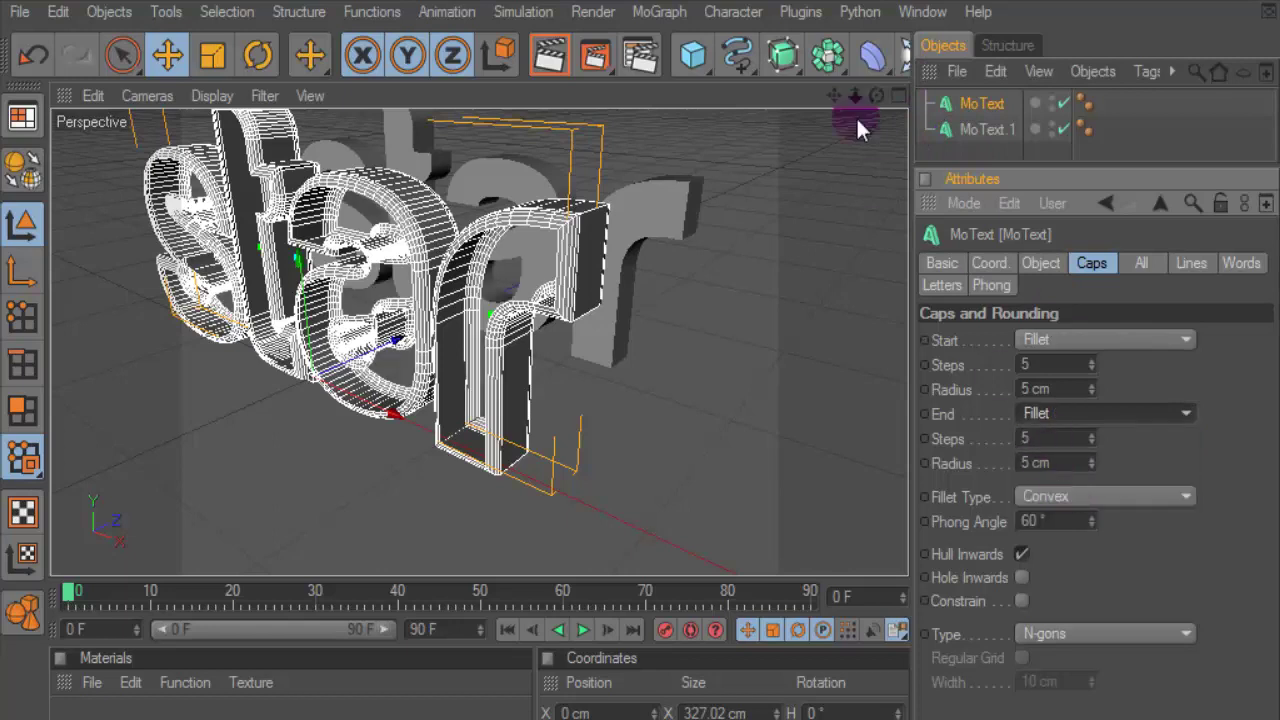
- Check the rounded text in a quick preview render and orbit to a side view
left_click_drag(876, 96, 530, 178)
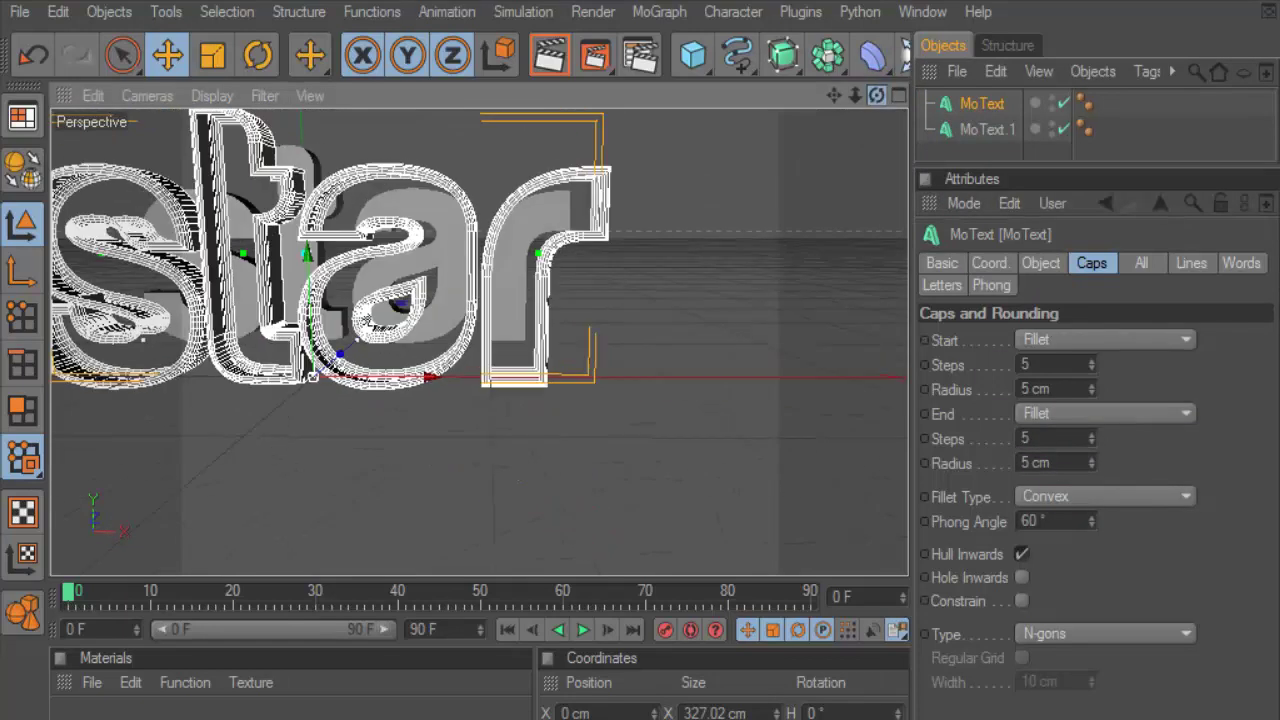
key("ctrl+r")
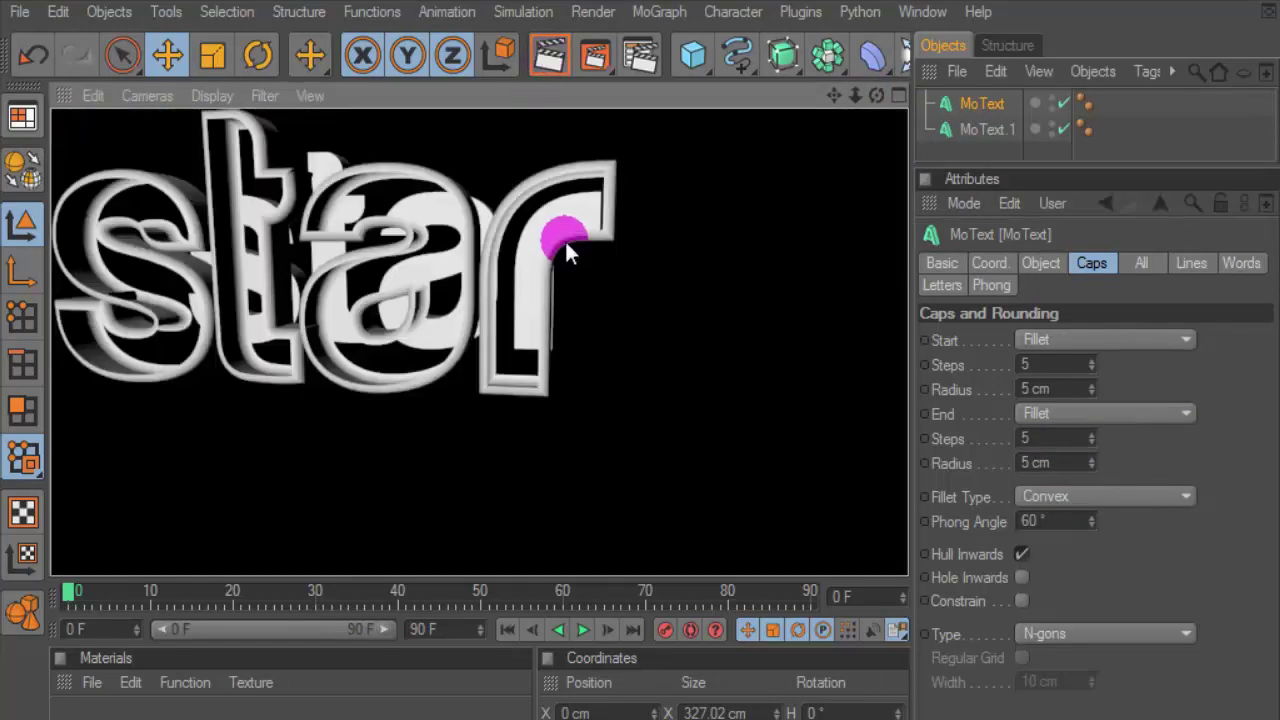
left_click(565, 240)
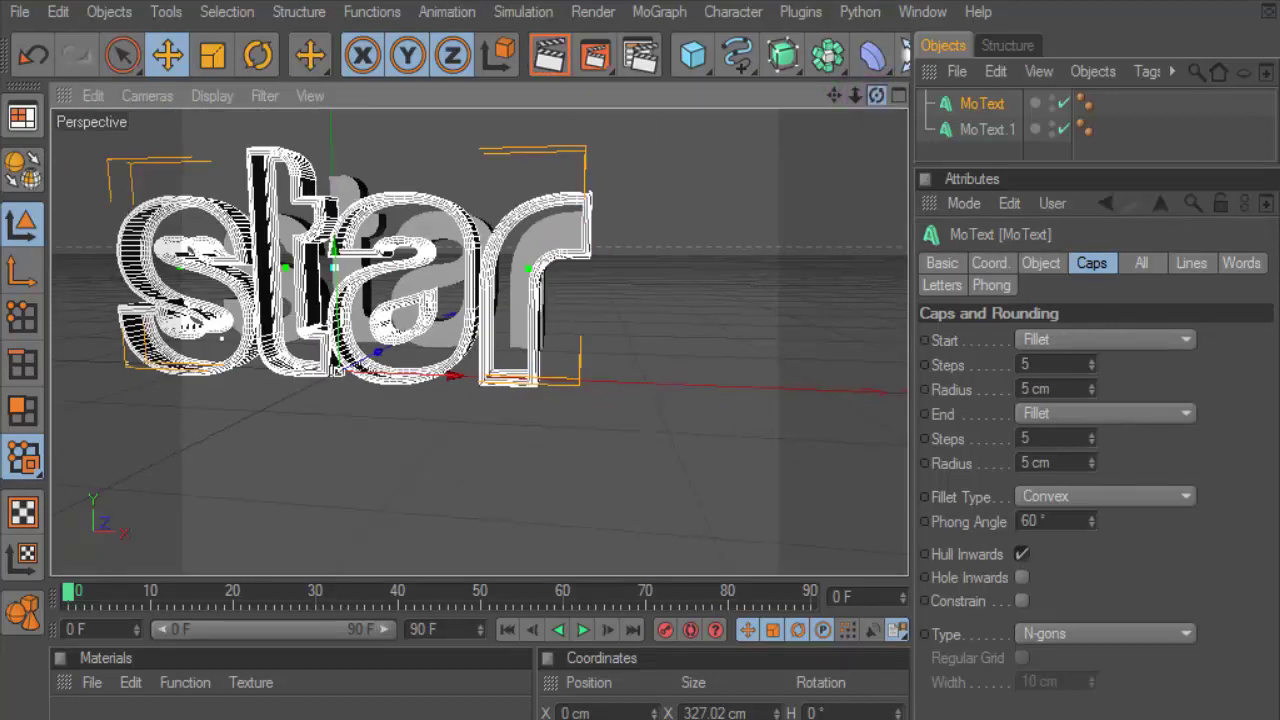
left_click_drag(876, 96, 820, 110)
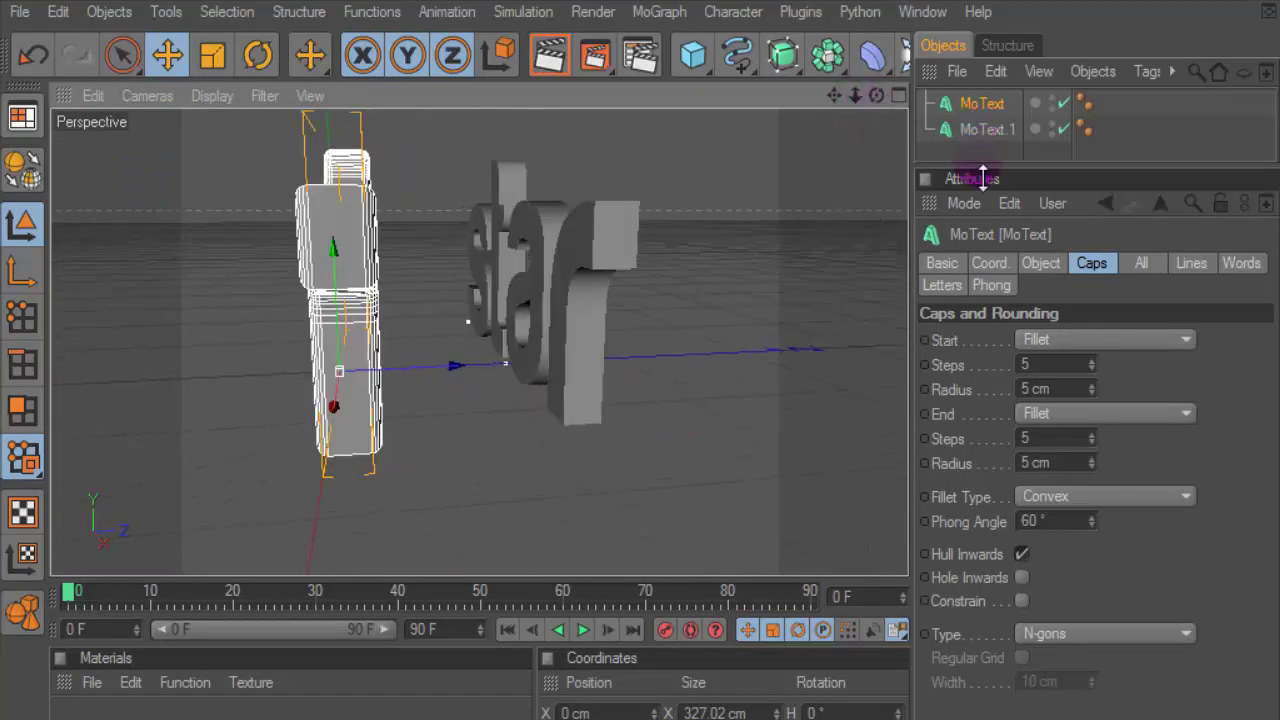
- Duplicate MoText.1 into a third star layer, MoText.2, and move it further back
left_click_drag(983, 178, 981, 239)
left_click(990, 134)
left_click_drag(990, 134, 984, 149, "ctrl")
left_click(575, 325)
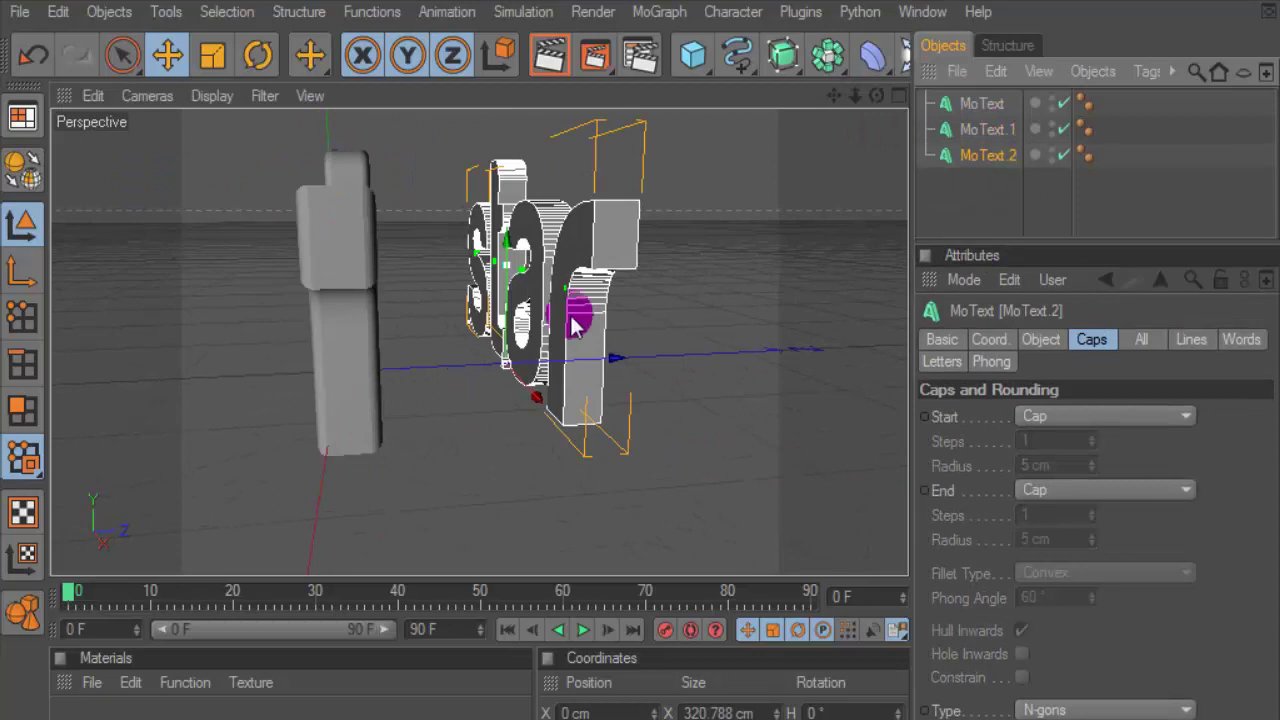
left_click_drag(575, 325, 760, 330)
- Set MoText.1's depth to 15 and slide it along its depth axis
left_click(987, 129)
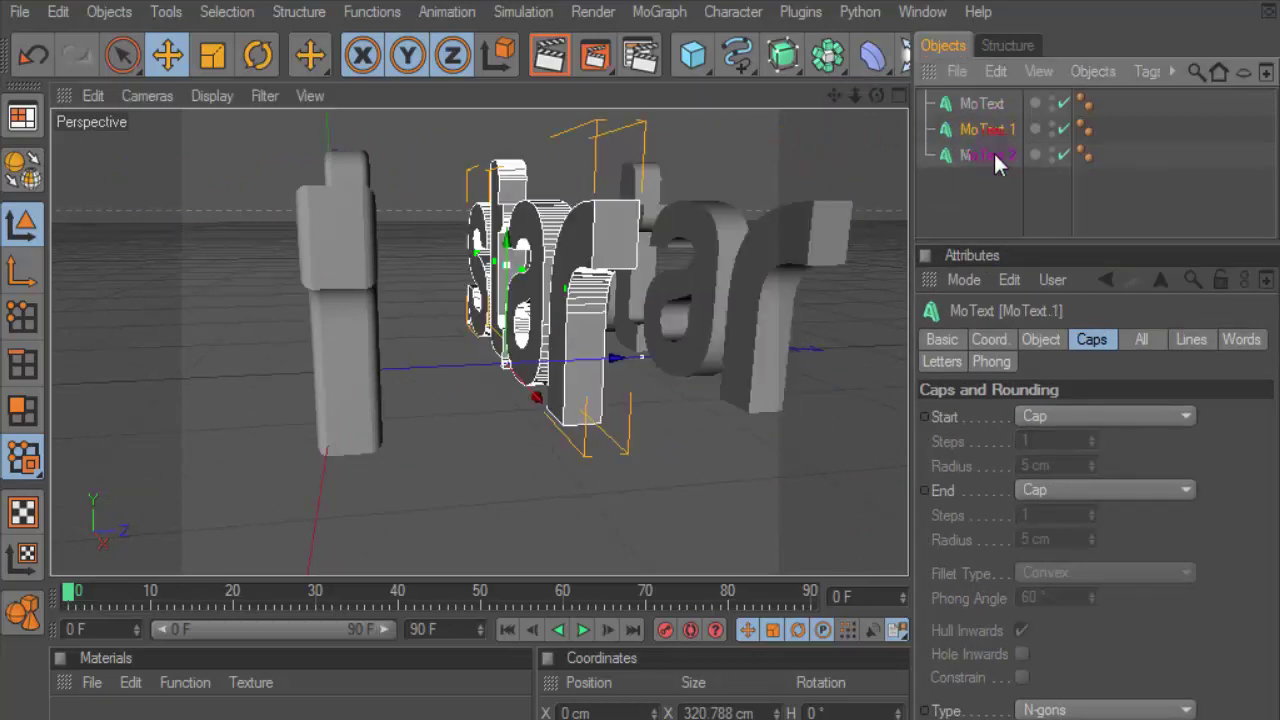
left_click(1041, 335)
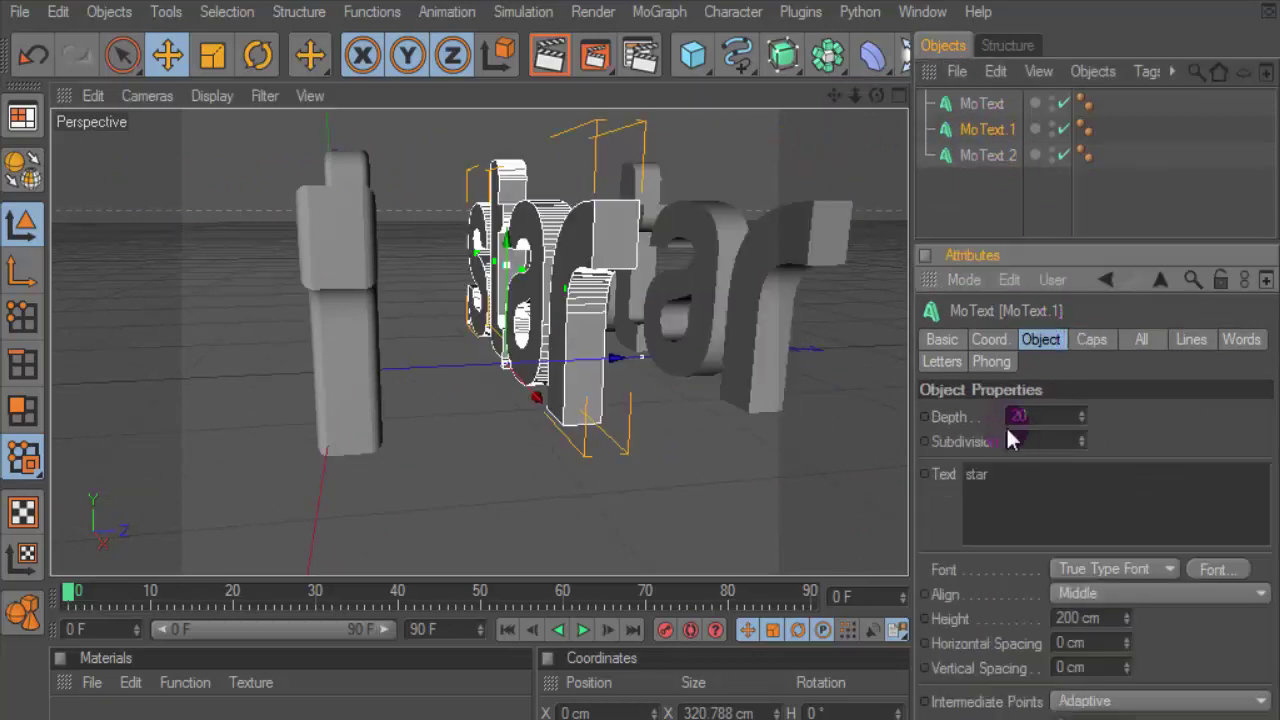
left_click_drag(1043, 255, 1043, 200)
double_click(1045, 362)
type("15")
key("Return")
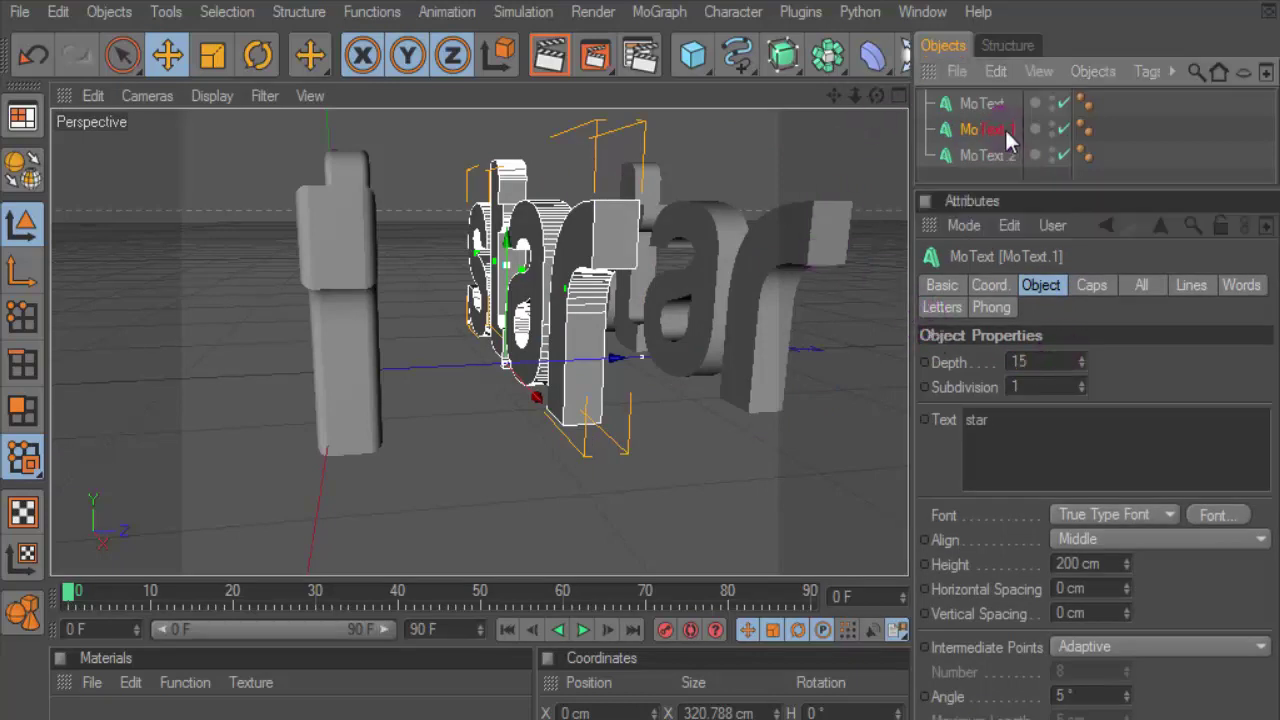
mouse_move(615, 358)
left_mouse_down()
mouse_move(380, 368)
mouse_move(470, 364)
left_mouse_up()
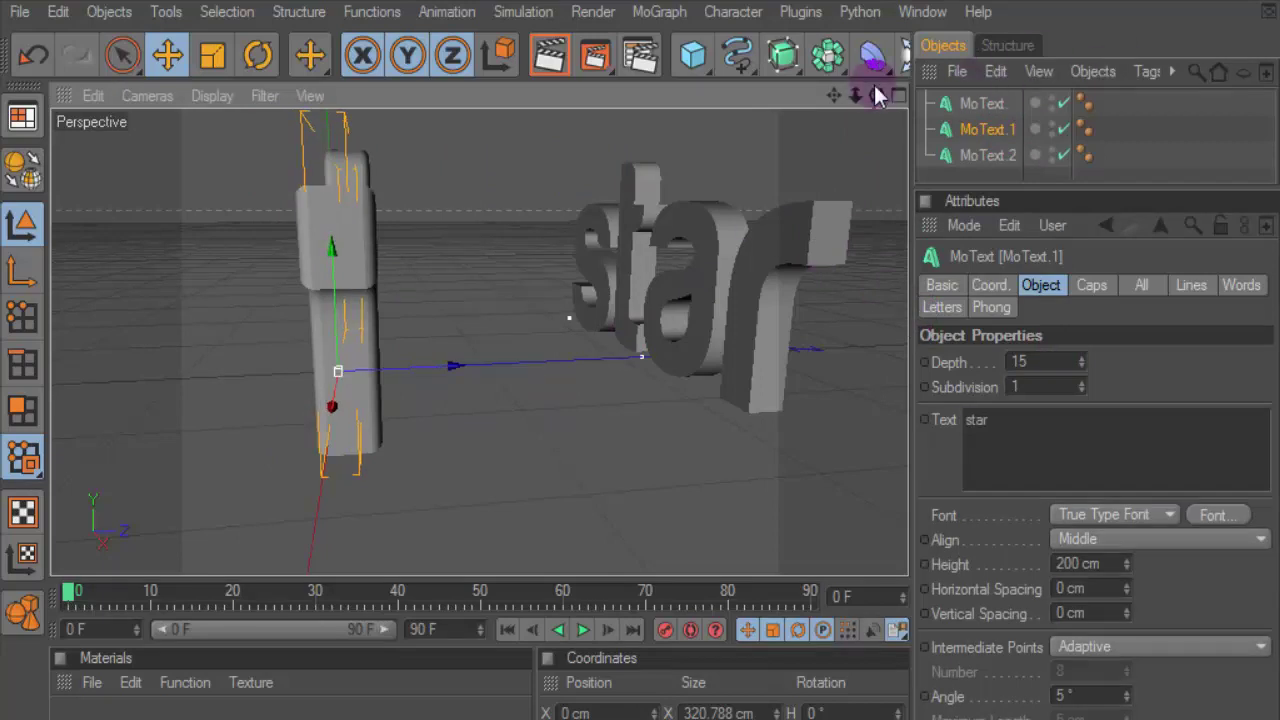
- Check the layered text in a render preview, then select MoText.2
left_click_drag(876, 95, 780, 100)
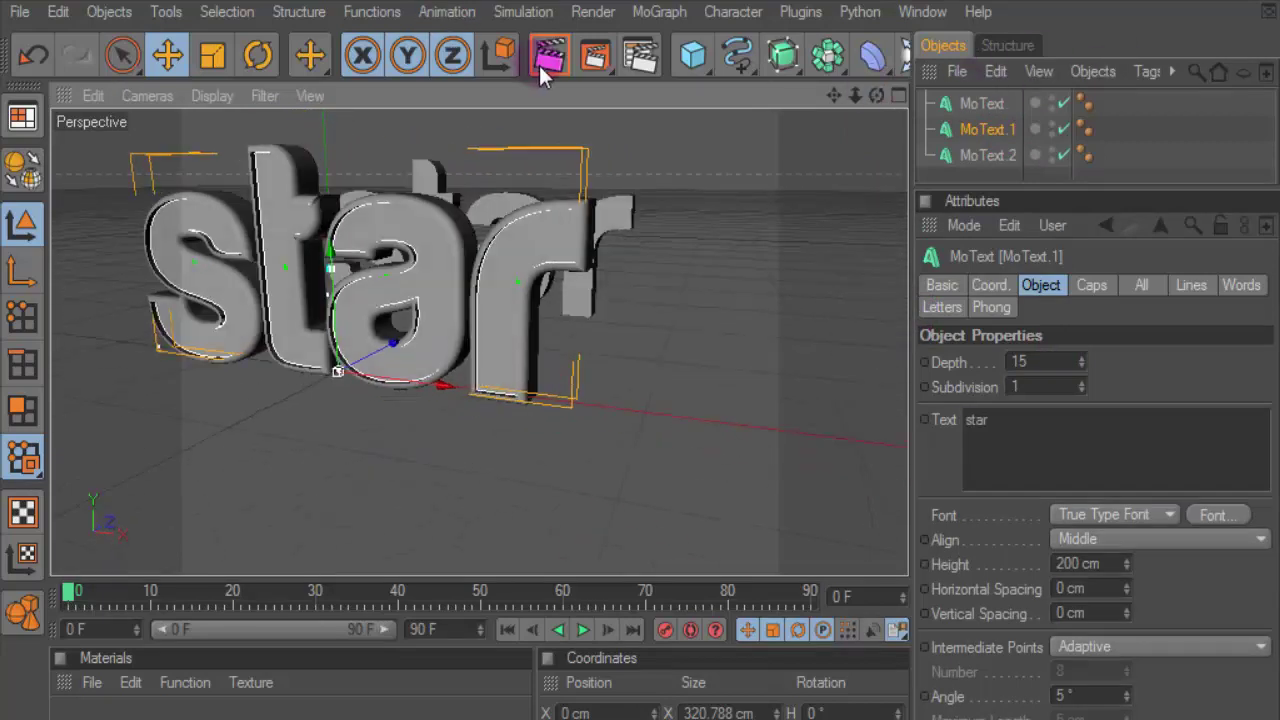
left_click(537, 68)
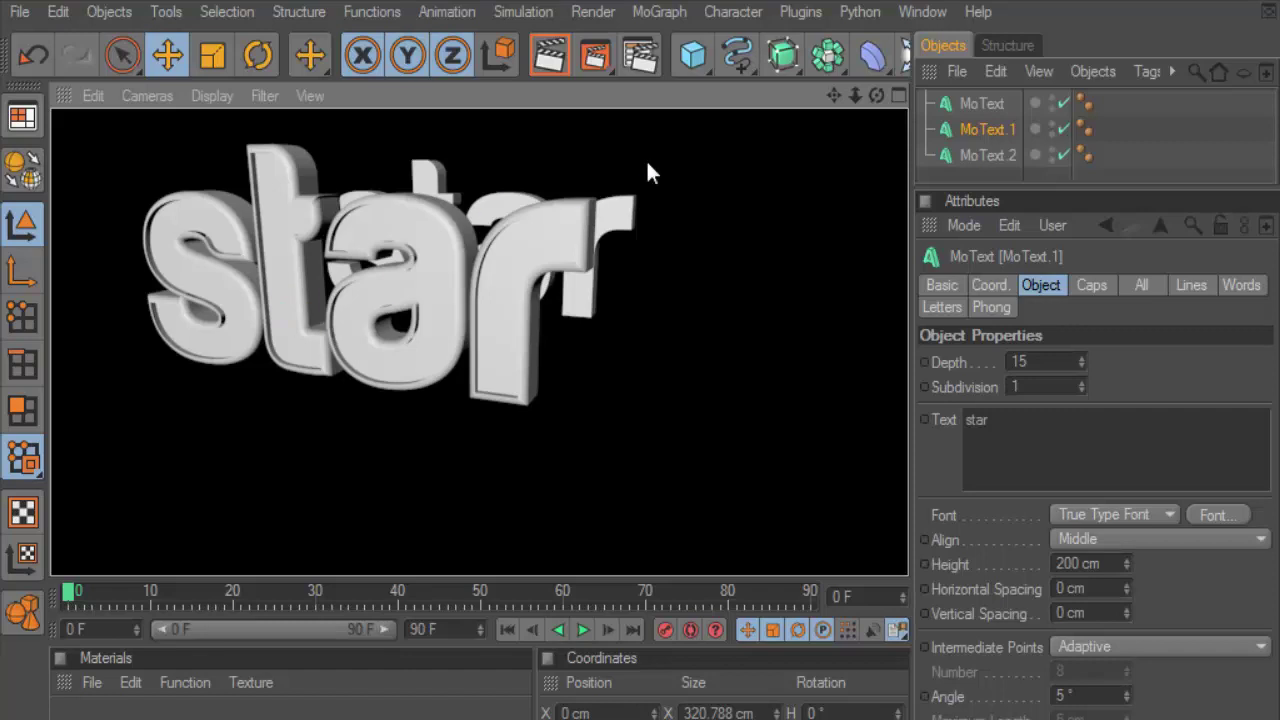
left_click_drag(867, 93, 810, 100)
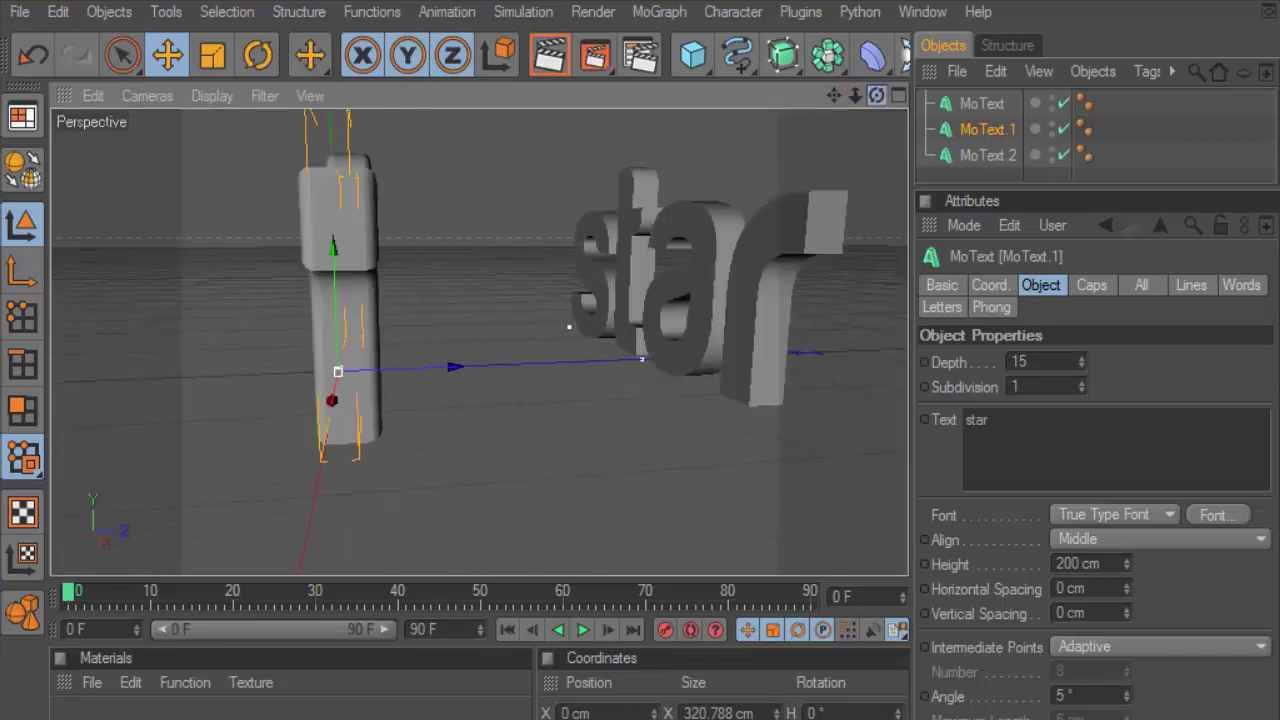
left_click(988, 155)
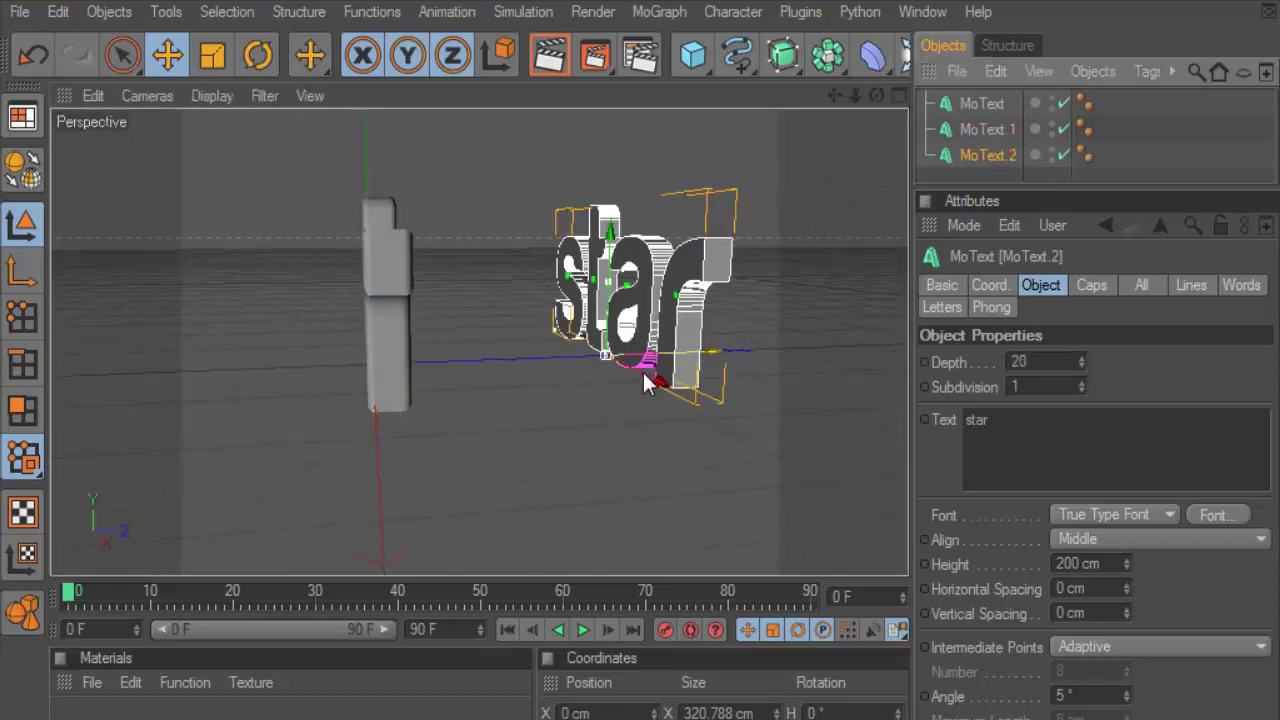
- Offset MoText.2 along its depth and slide the new MoText.3 copy along its axis
left_click_drag(710, 351, 602, 356)
mouse_move(1024, 190)
left_mouse_down()
mouse_move(1010, 238)
mouse_move(992, 205)
left_mouse_up()
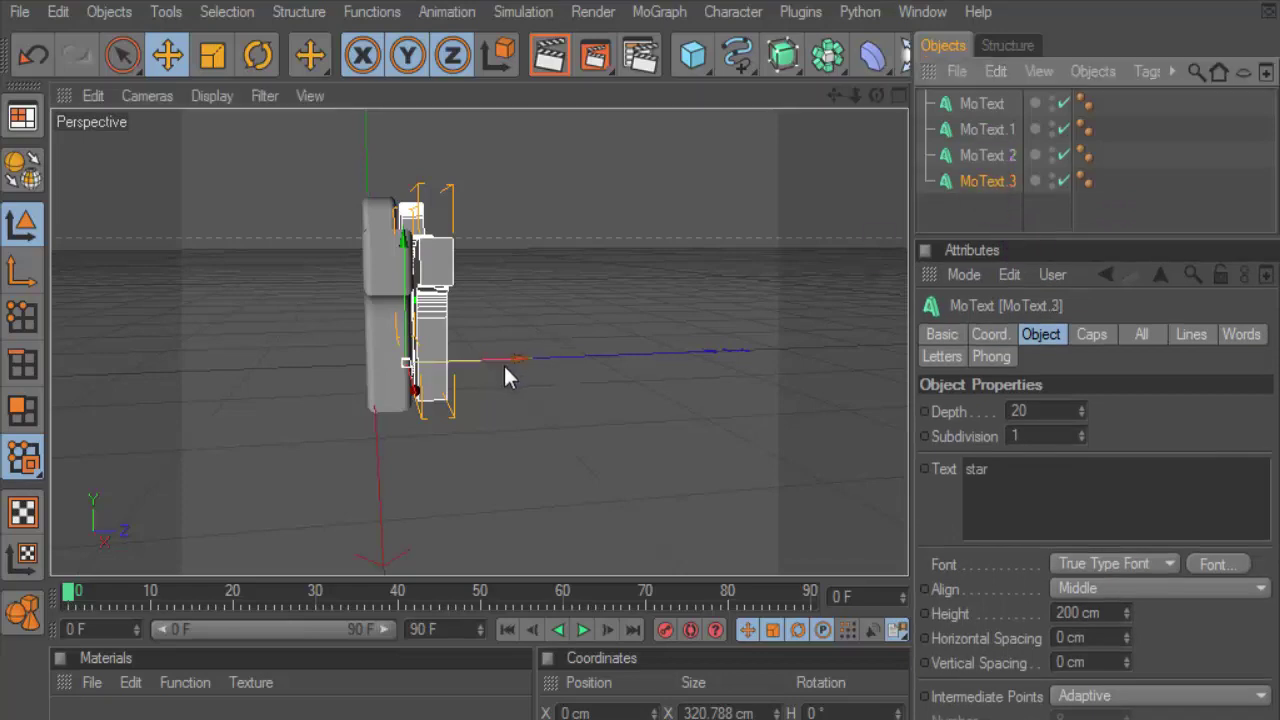
left_click_drag(503, 363, 655, 356)
- Give MoText.2 a 6-step, 6 cm fillet front cap, leaving the back plain
left_click(985, 155)
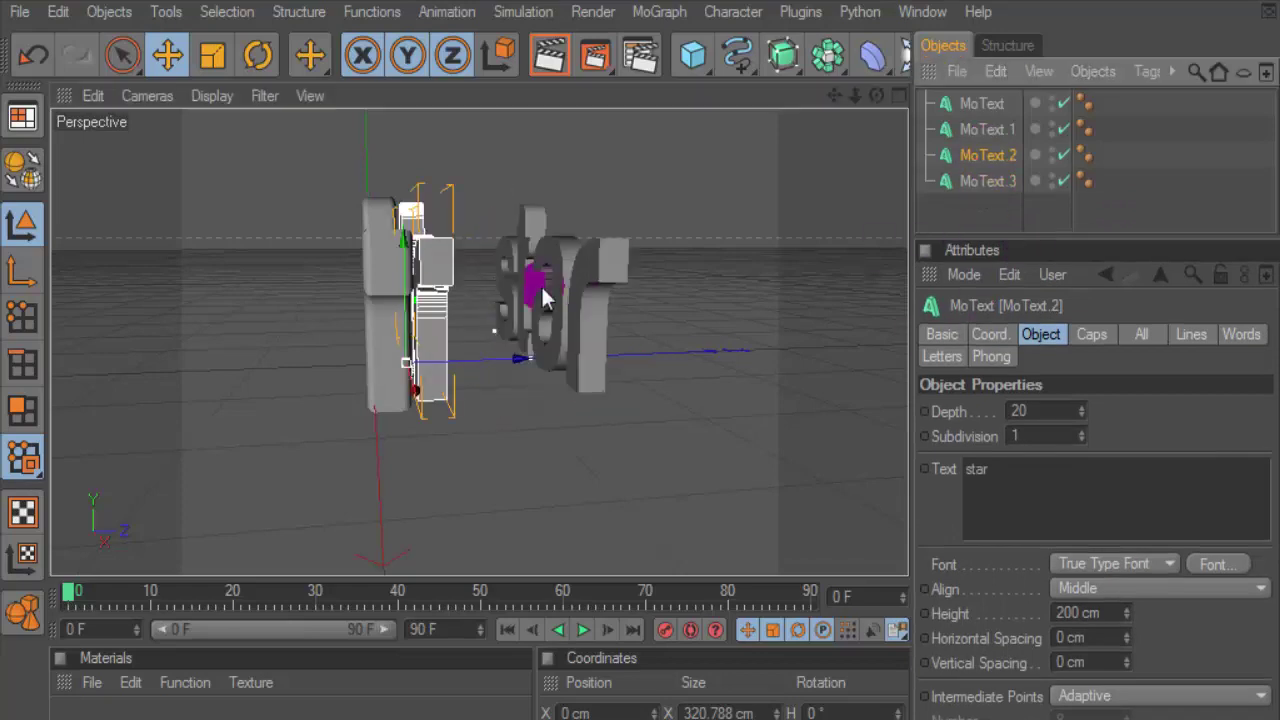
left_click(1085, 326)
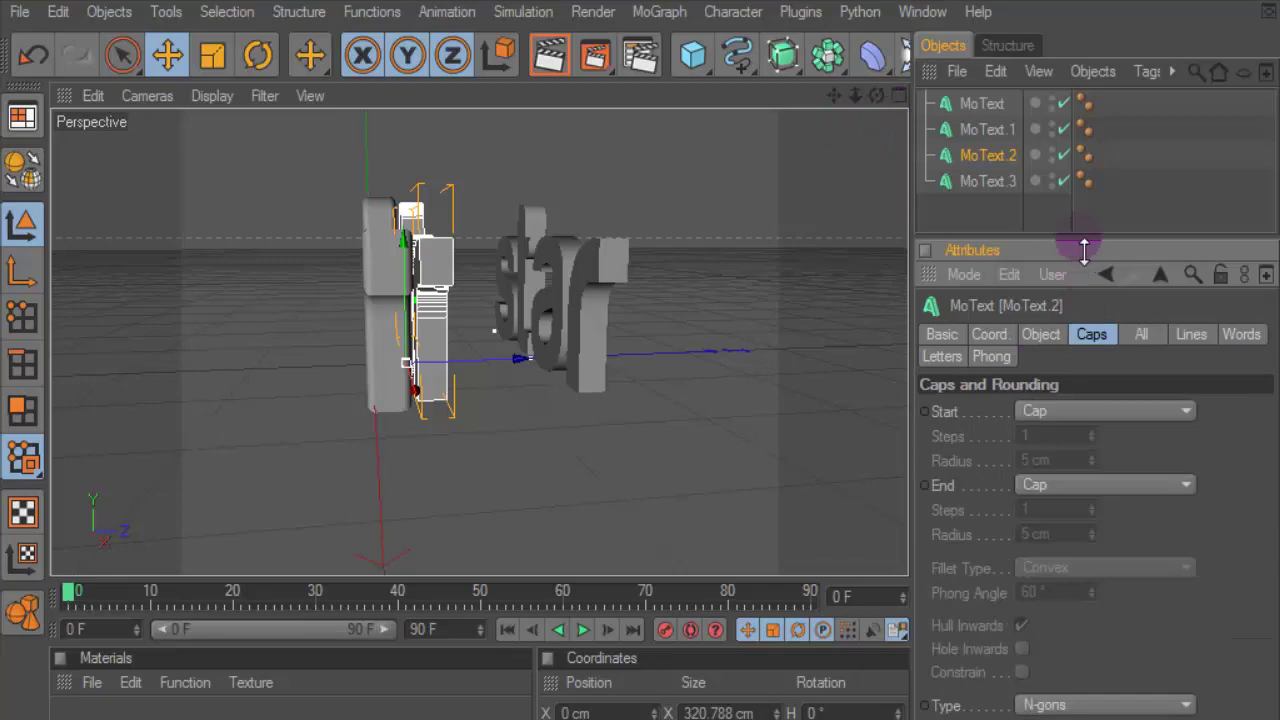
left_click_drag(1084, 250, 1085, 212)
left_click(1075, 376)
left_click(1057, 478)
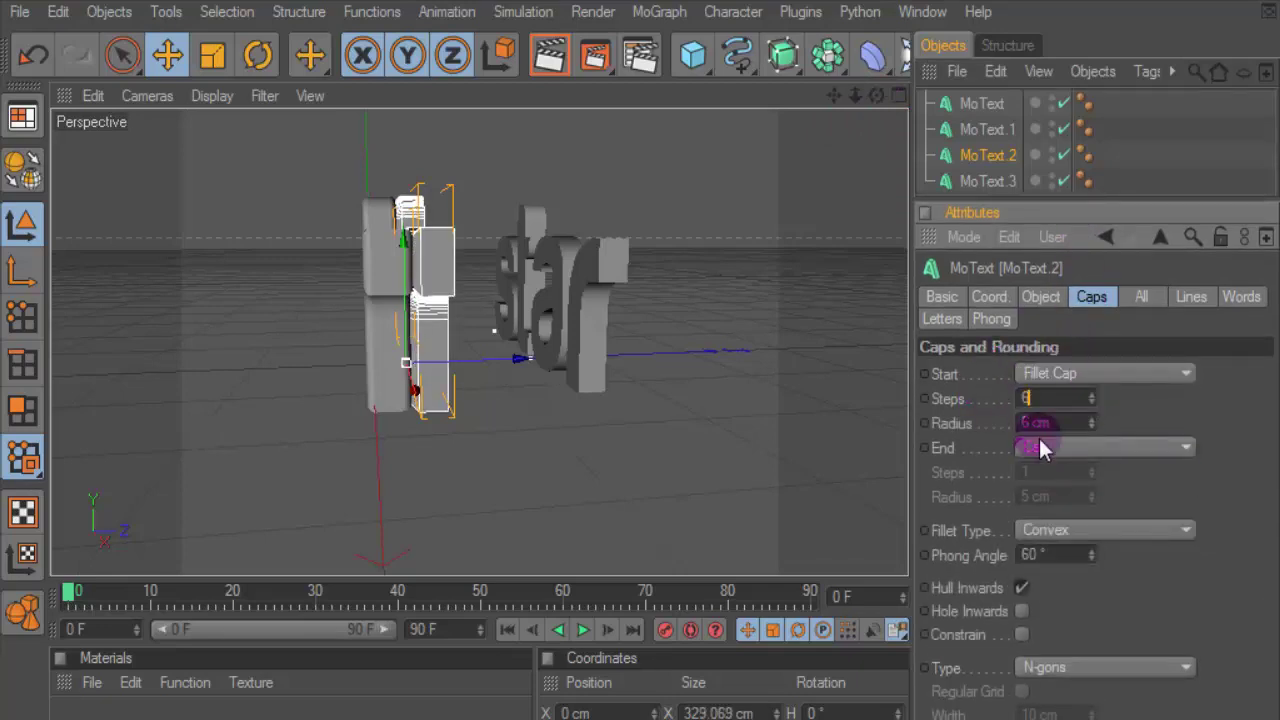
left_click(1039, 440)
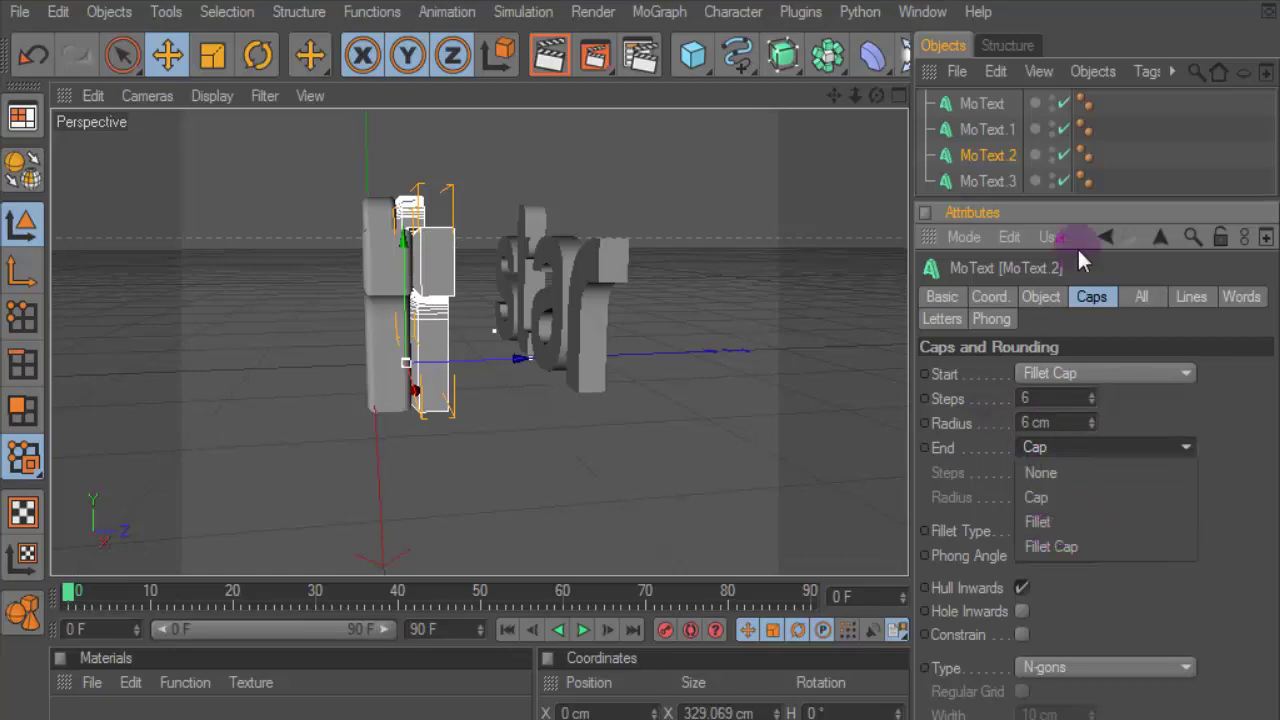
left_click(1012, 164)
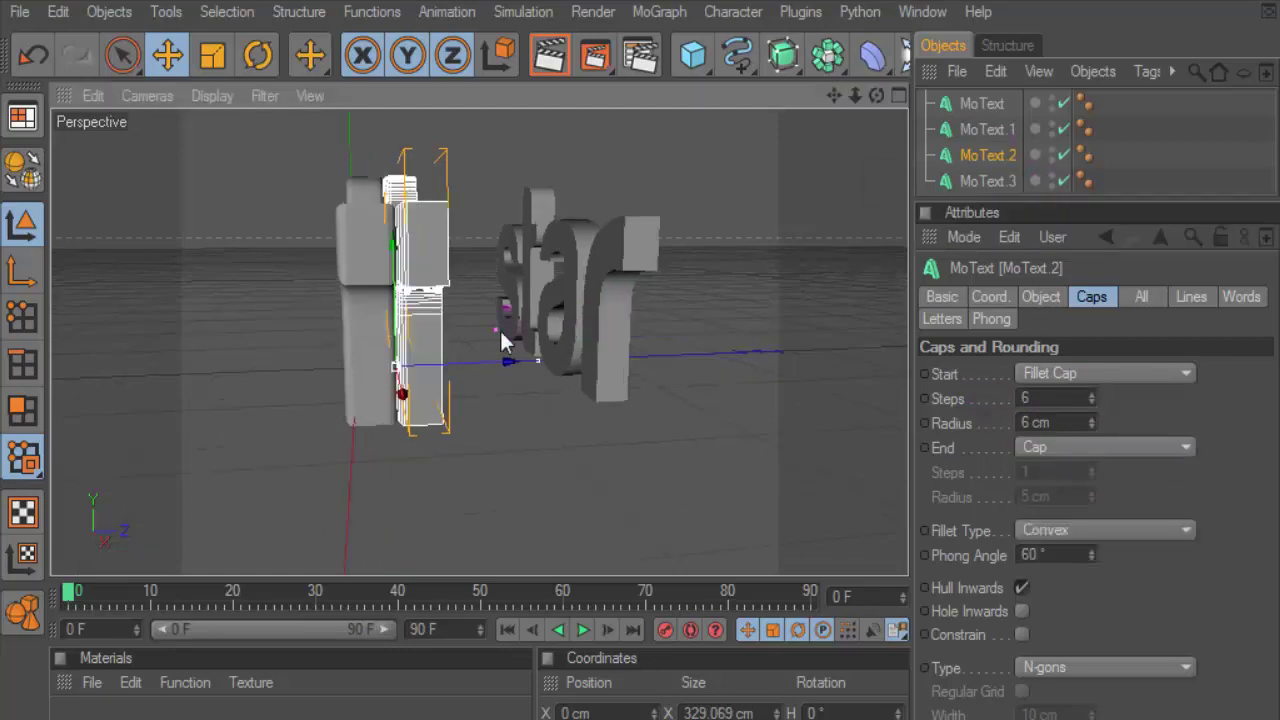
- Nudge MoText.2 slightly and check the layers in render previews from a side angle
left_click_drag(501, 362, 485, 362)
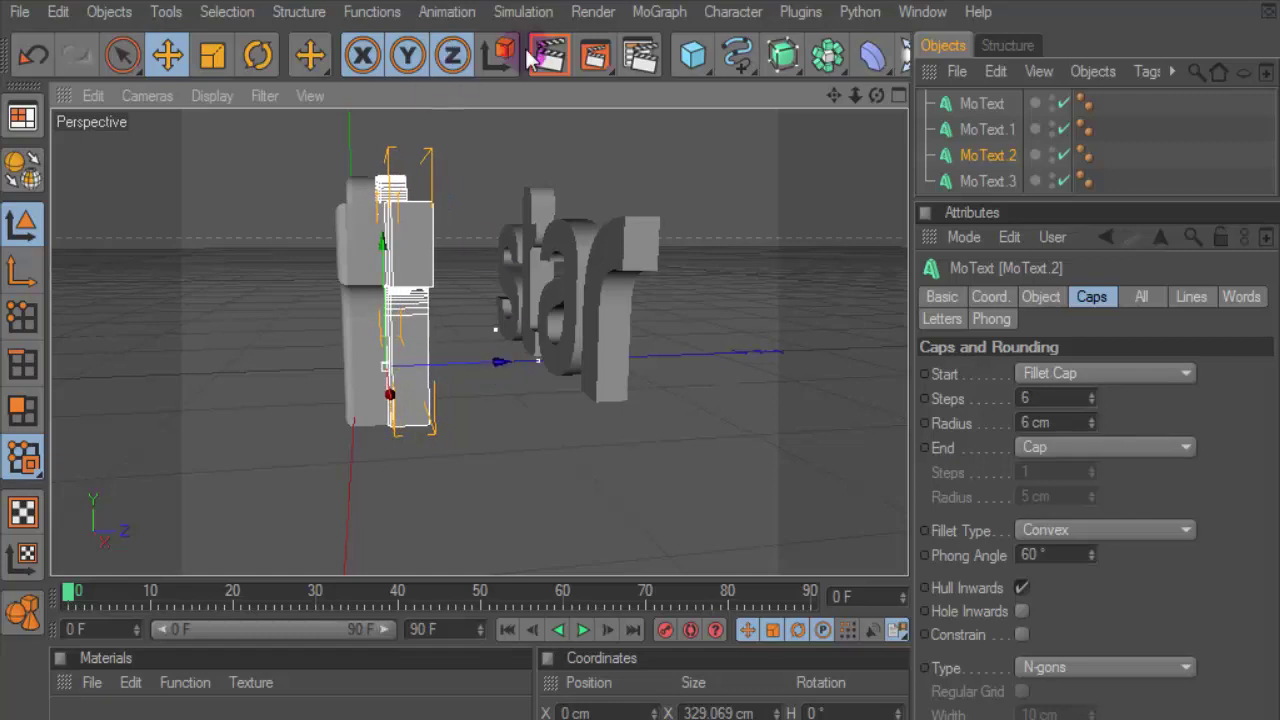
left_click(549, 55)
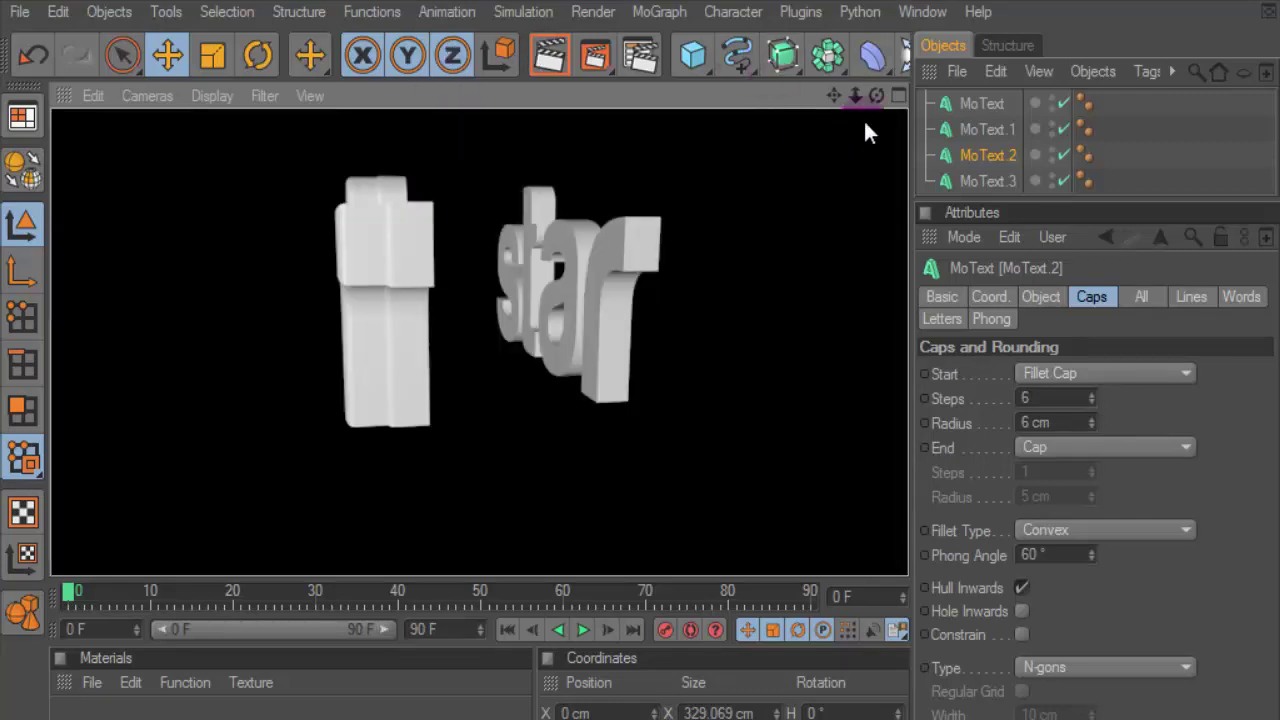
left_click_drag(876, 95, 840, 125)
left_click(546, 52)
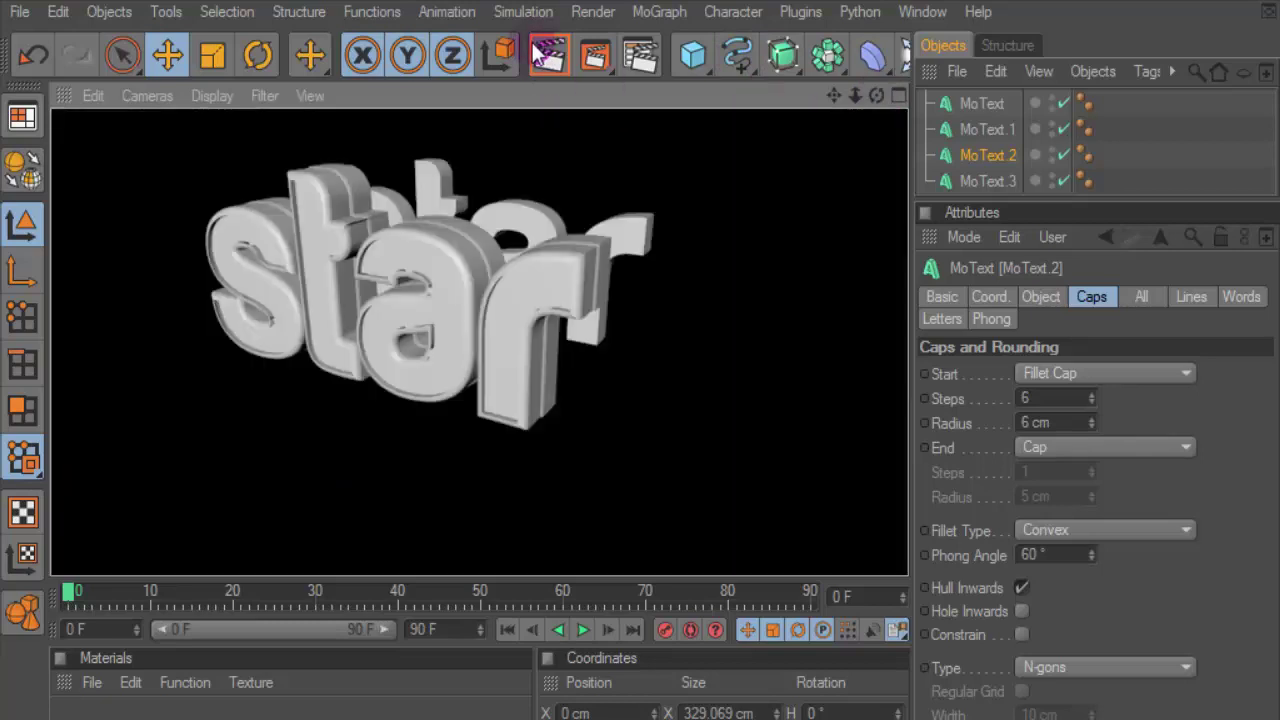
left_click_drag(876, 95, 1021, 207)
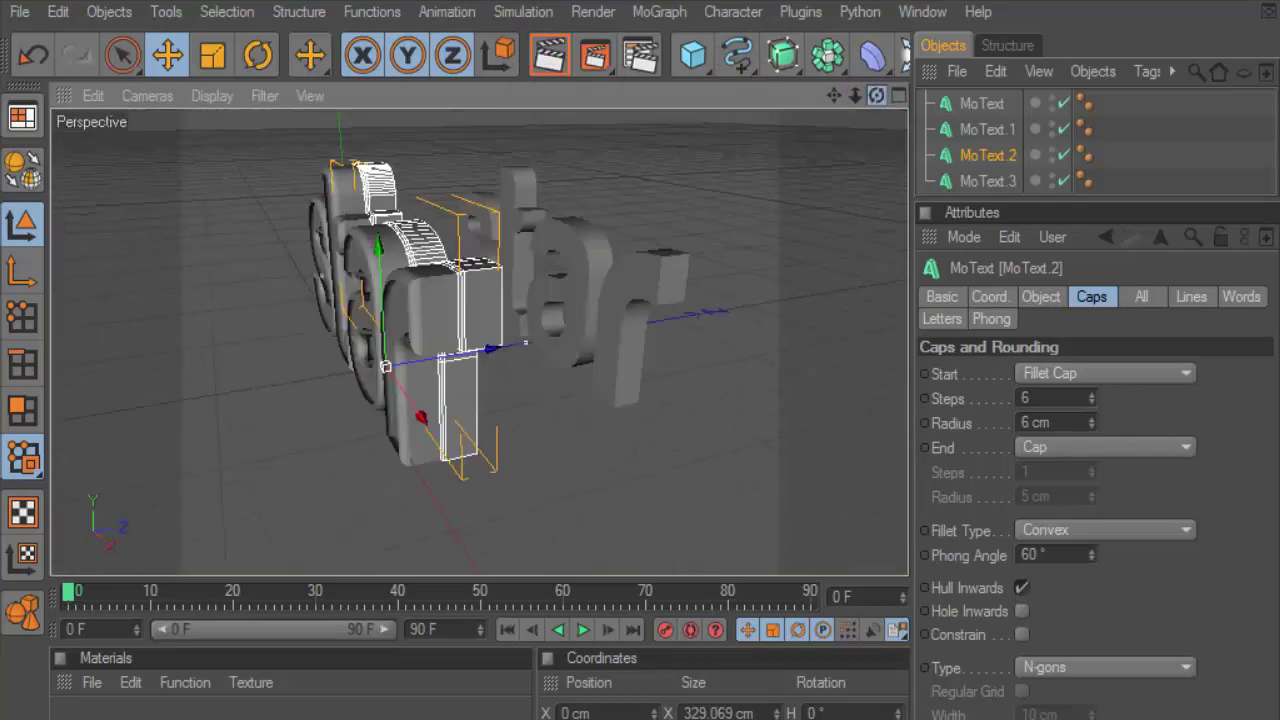
- Select MoText.3 and set its depth to 50
left_click(1002, 181)
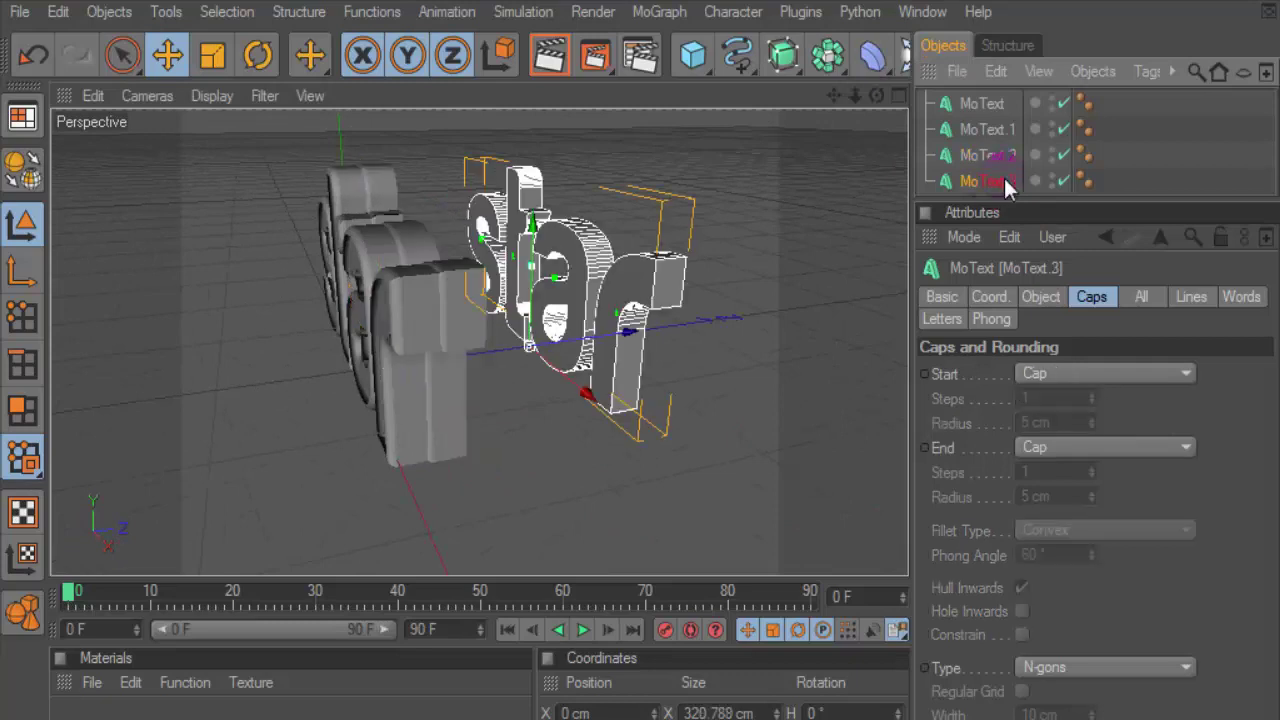
left_click(1040, 296)
double_click(1045, 373)
type("5")
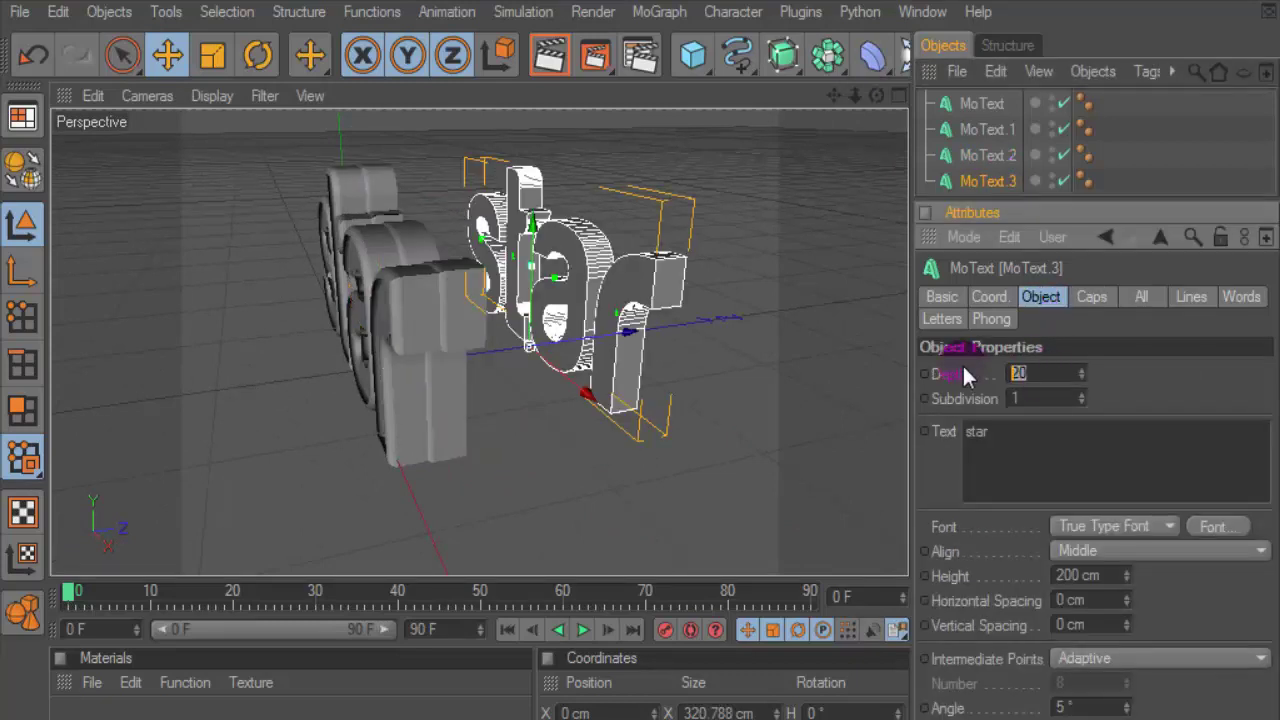
type("0")
key("Return")
- Slide MoText.3 along its axis and check all layers in a render preview
left_click_drag(705, 328, 520, 345)
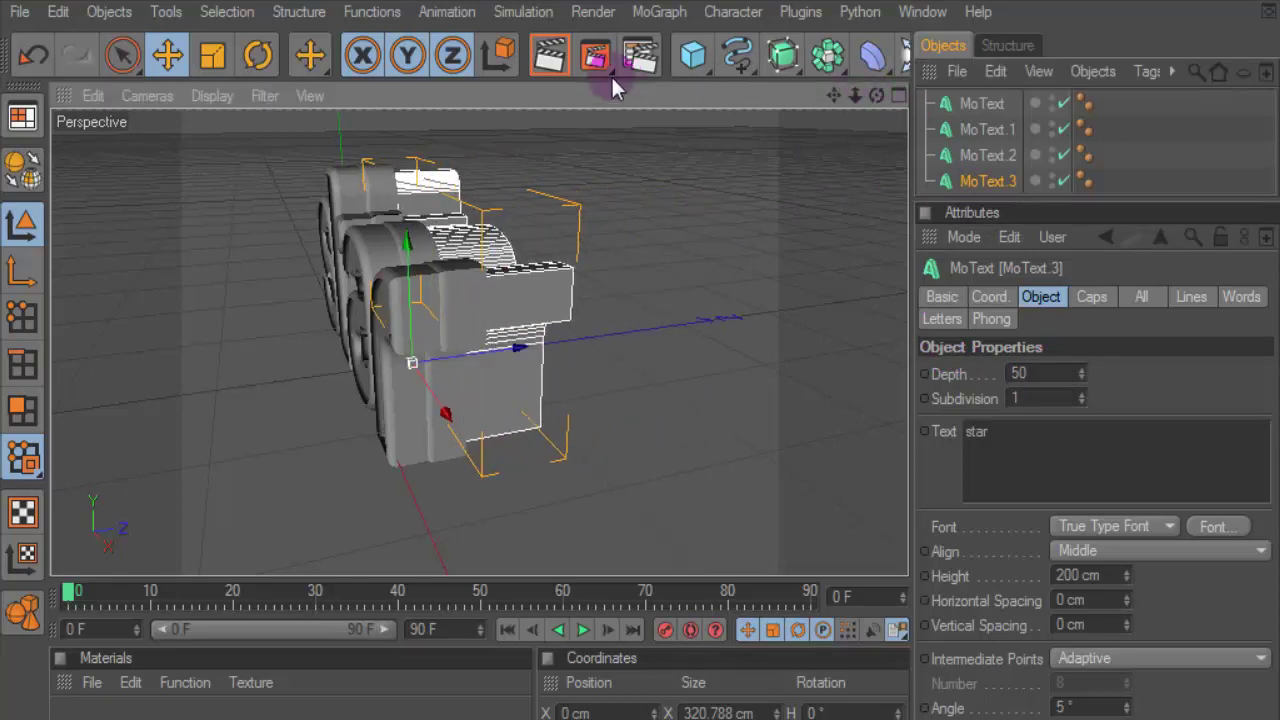
left_click(548, 57)
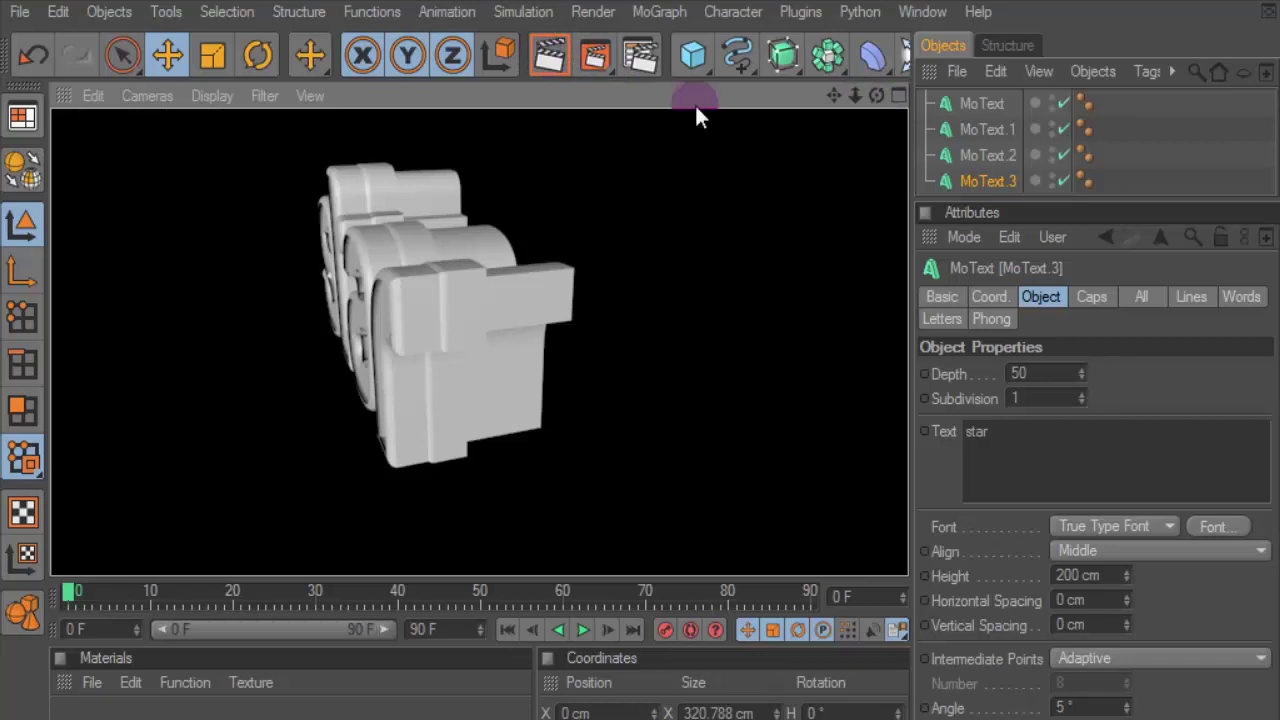
left_click_drag(876, 95, 800, 110)
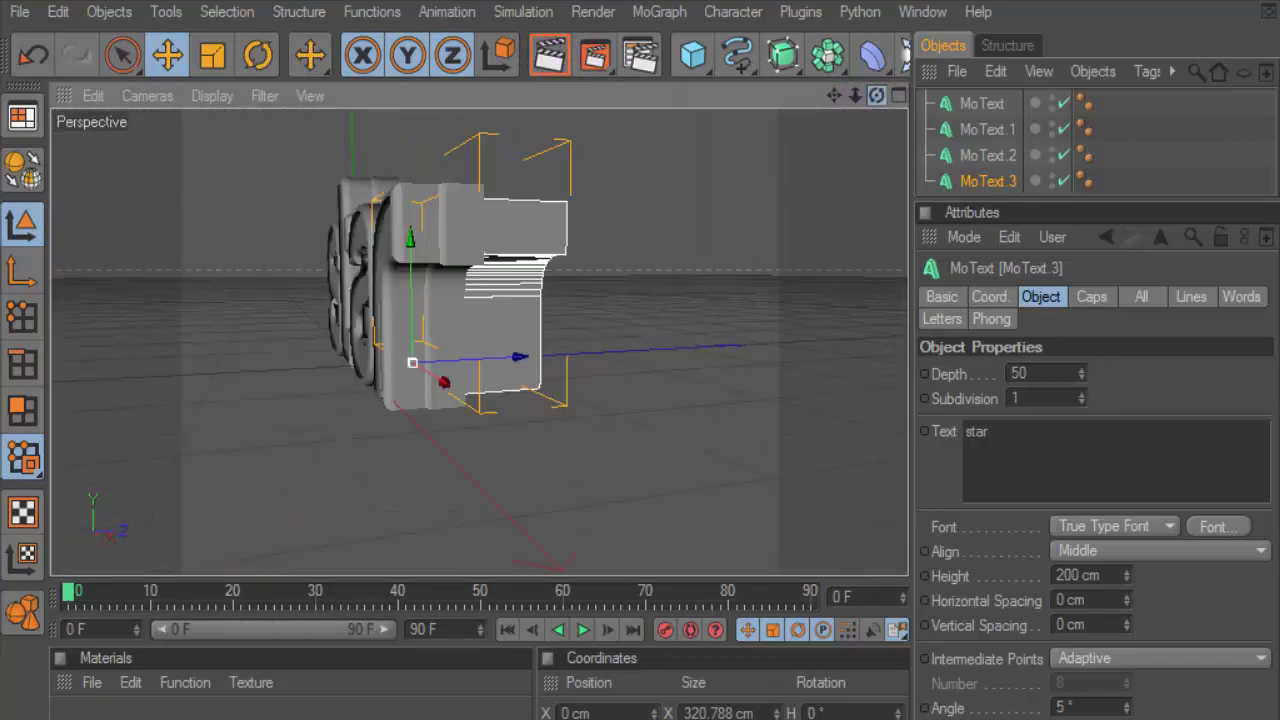
left_click_drag(876, 95, 760, 110)
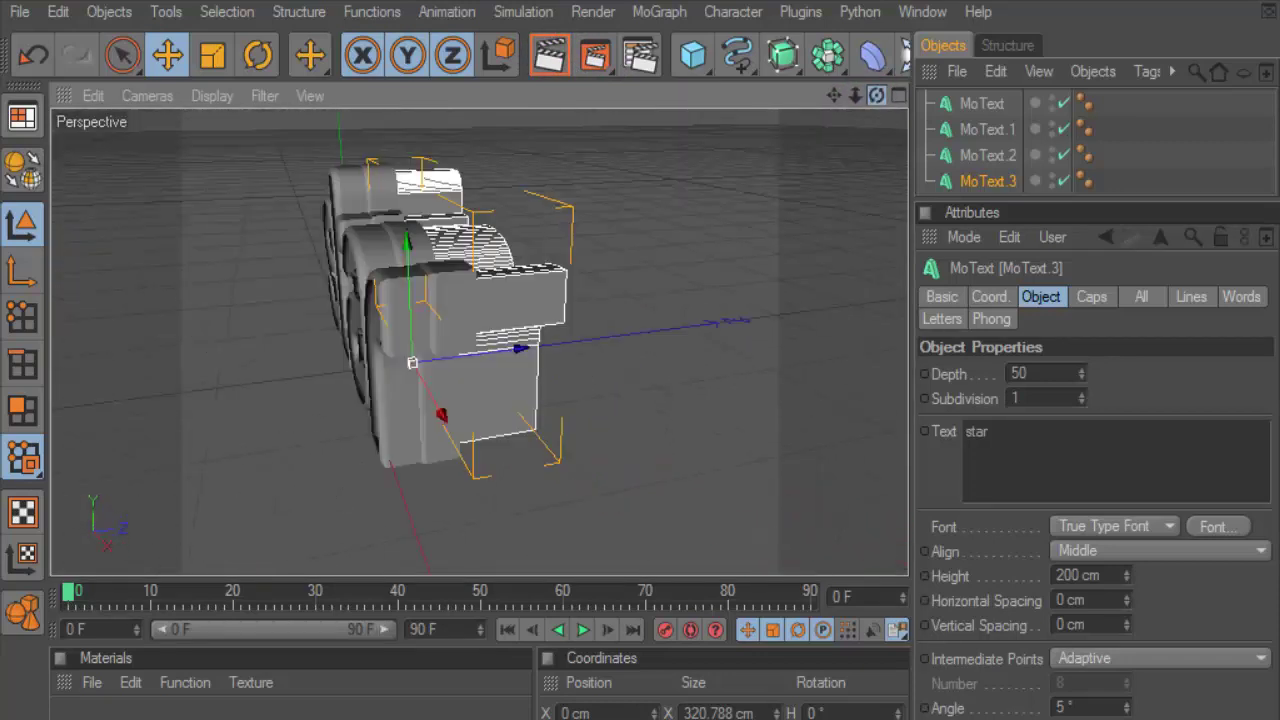
- Give MoText.3 7-step, 7 cm fillet caps on both front and back
left_click(1078, 297)
left_click(1060, 372)
left_click(1072, 475)
left_click(1071, 447)
left_click(1063, 545)
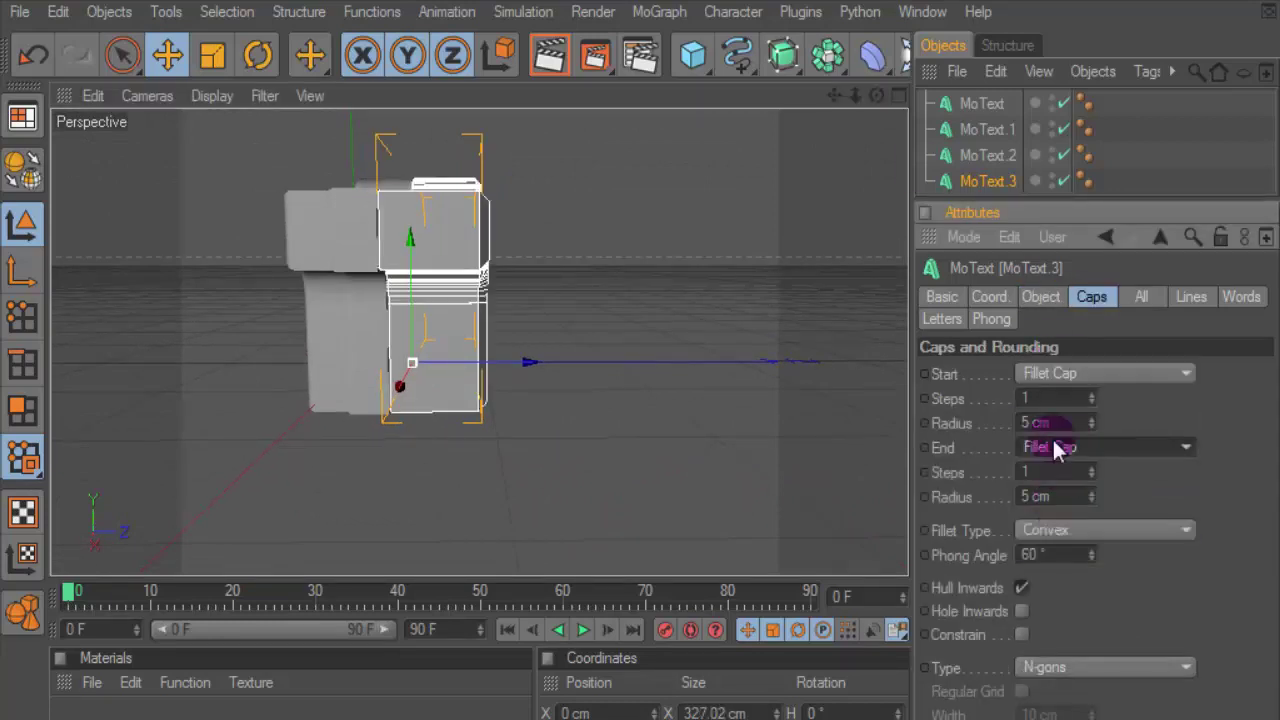
type("7")
key("Tab")
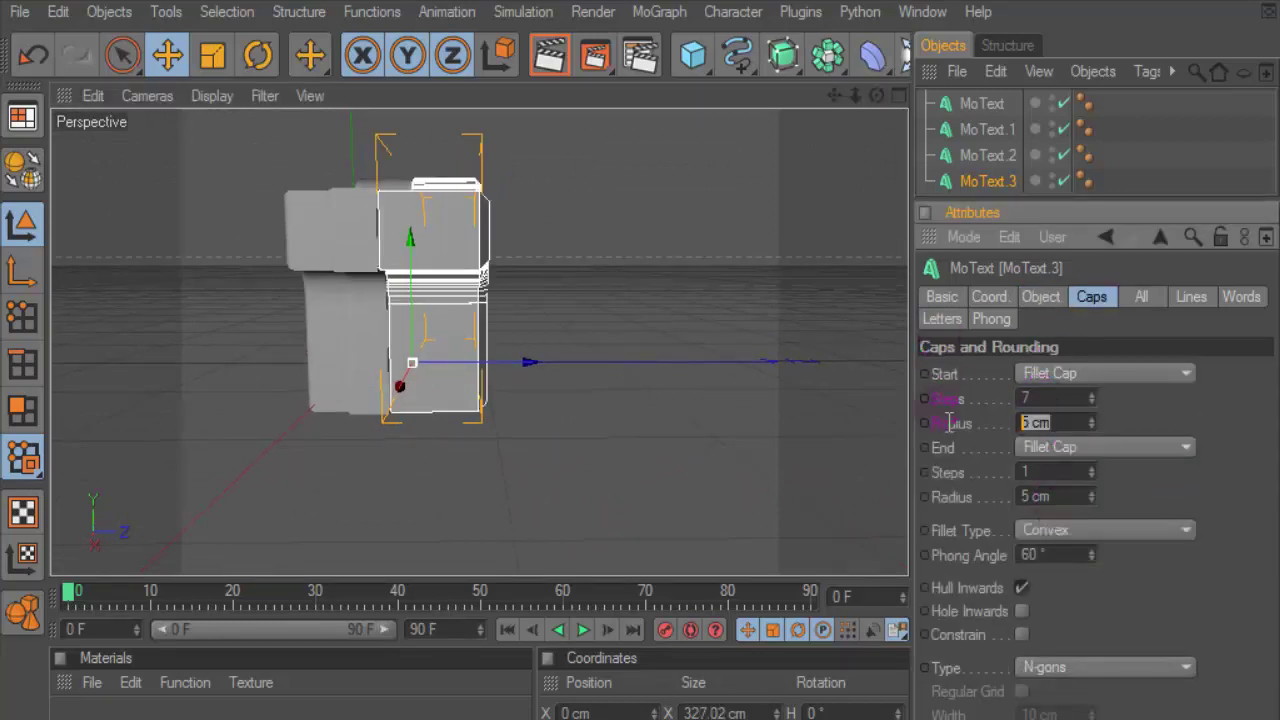
type("7")
key("Return")
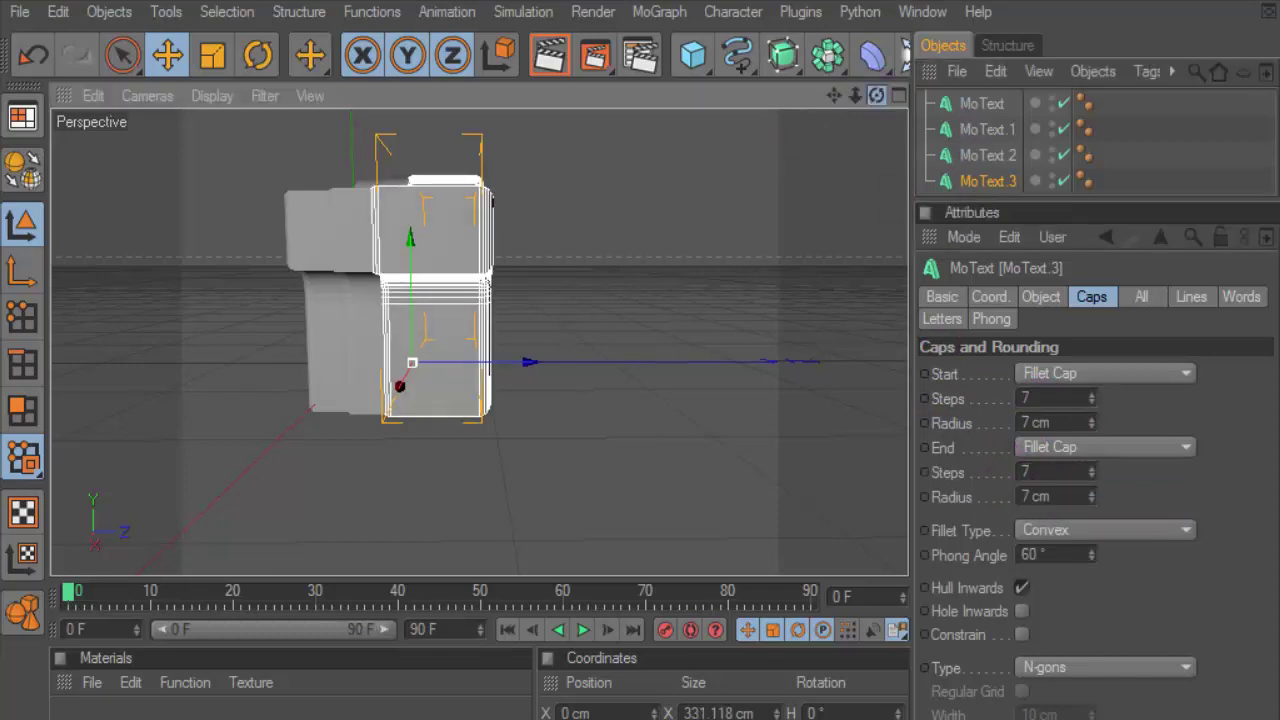
- Test-render the layered star text from an angled view and a near-front view
left_click_drag(876, 95, 549, 95)
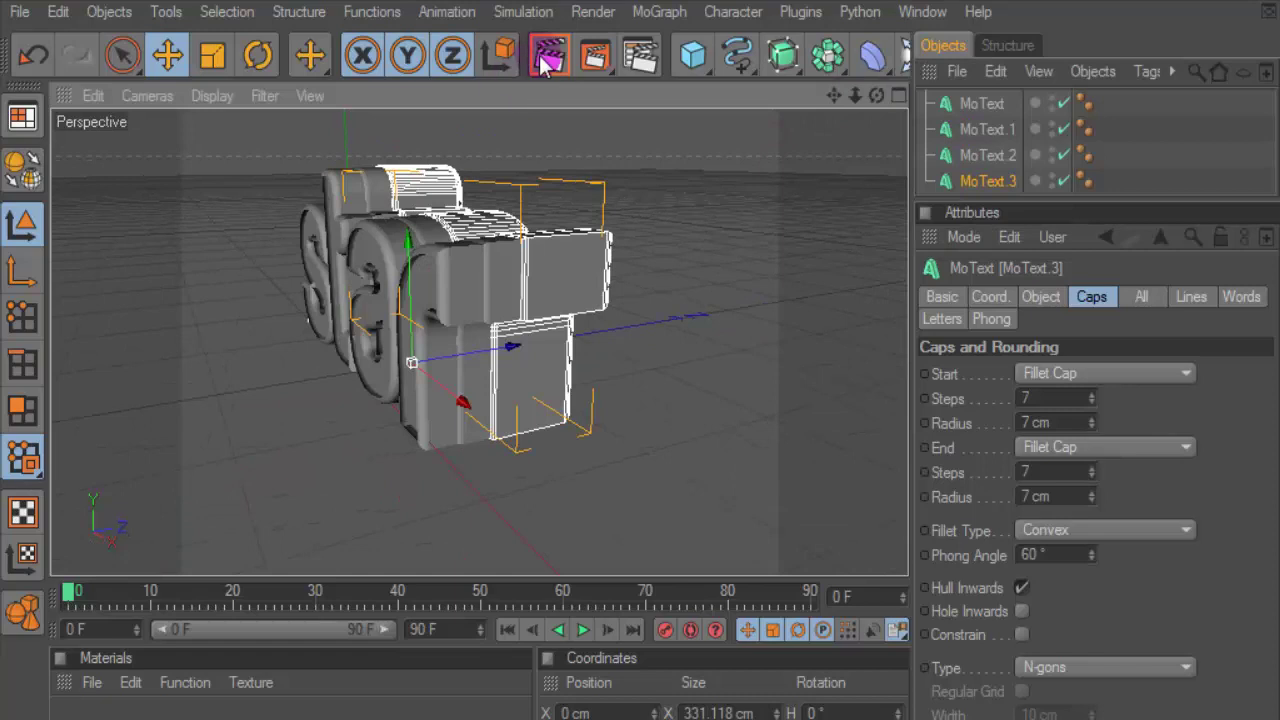
left_click(549, 58)
left_click_drag(510, 250, 556, 265, "alt")
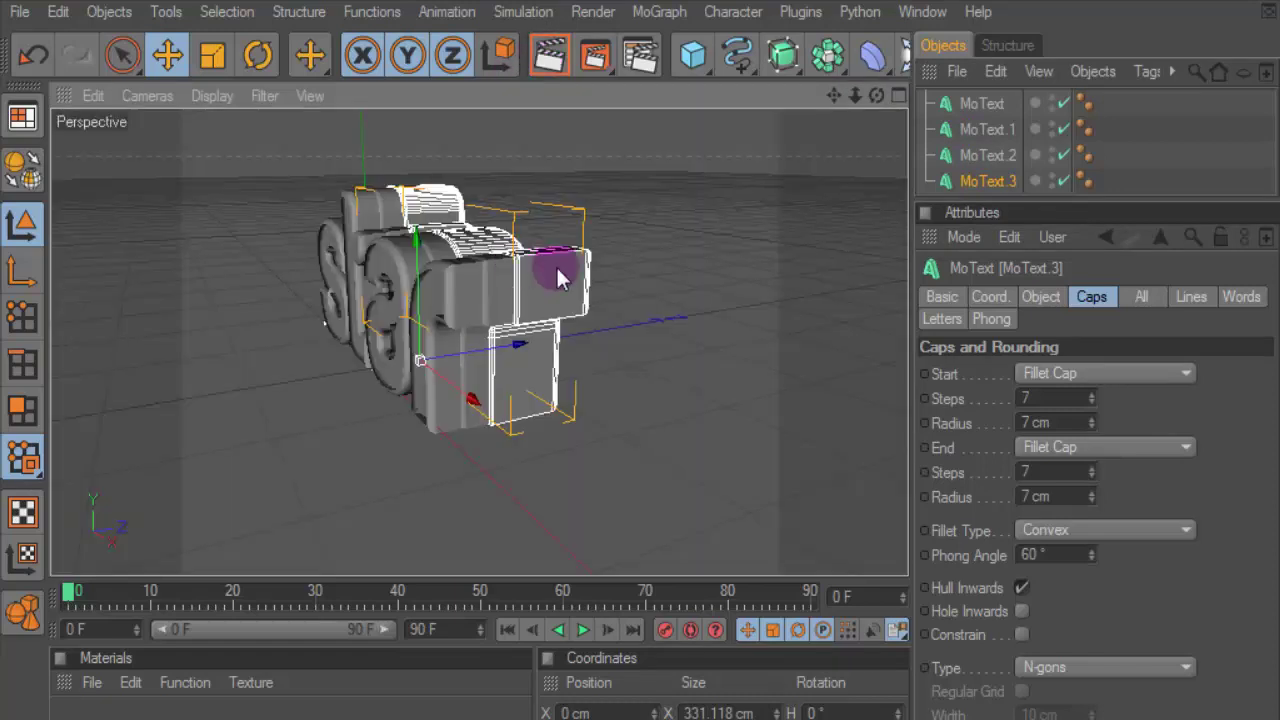
left_click_drag(884, 88, 471, 335)
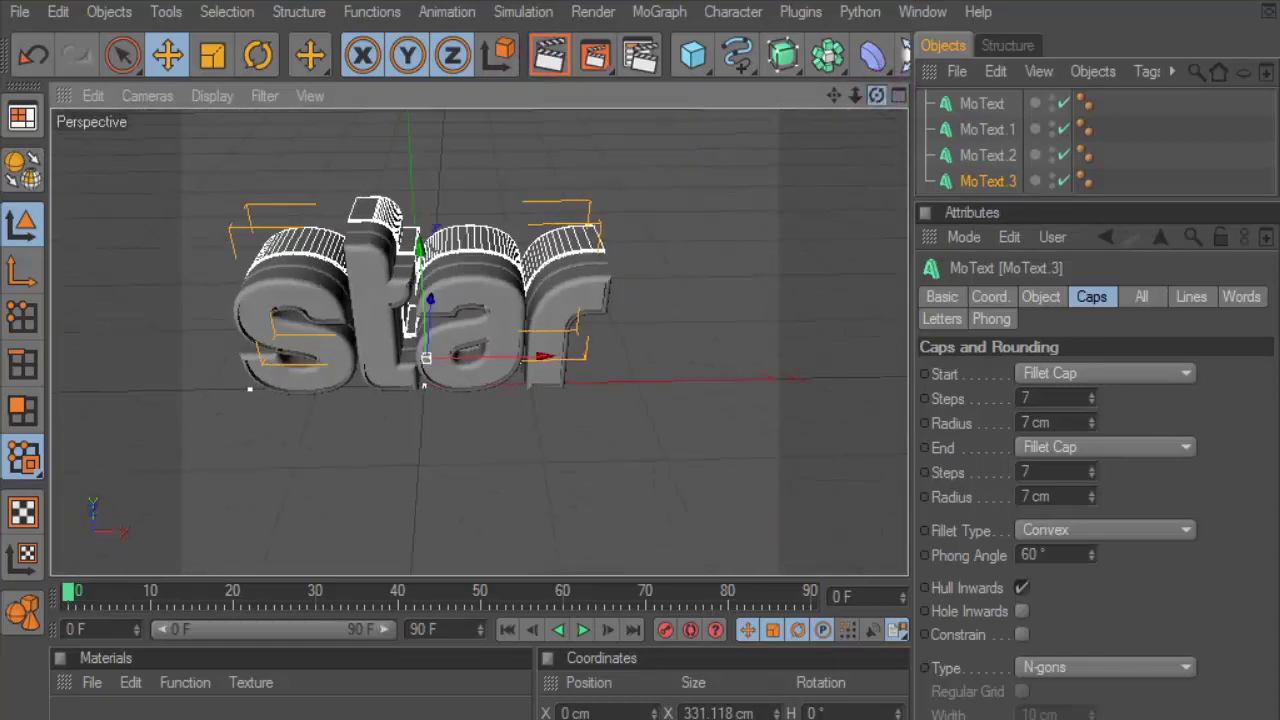
left_click(552, 56)
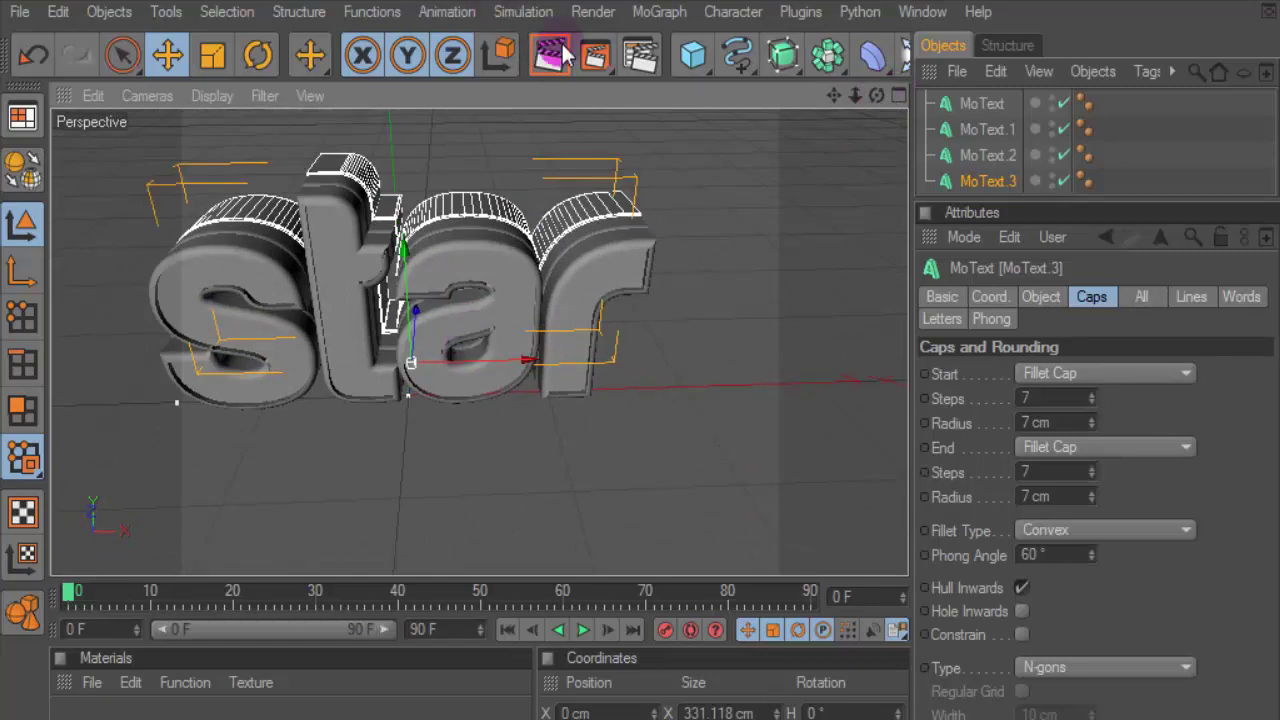
left_click(584, 206)
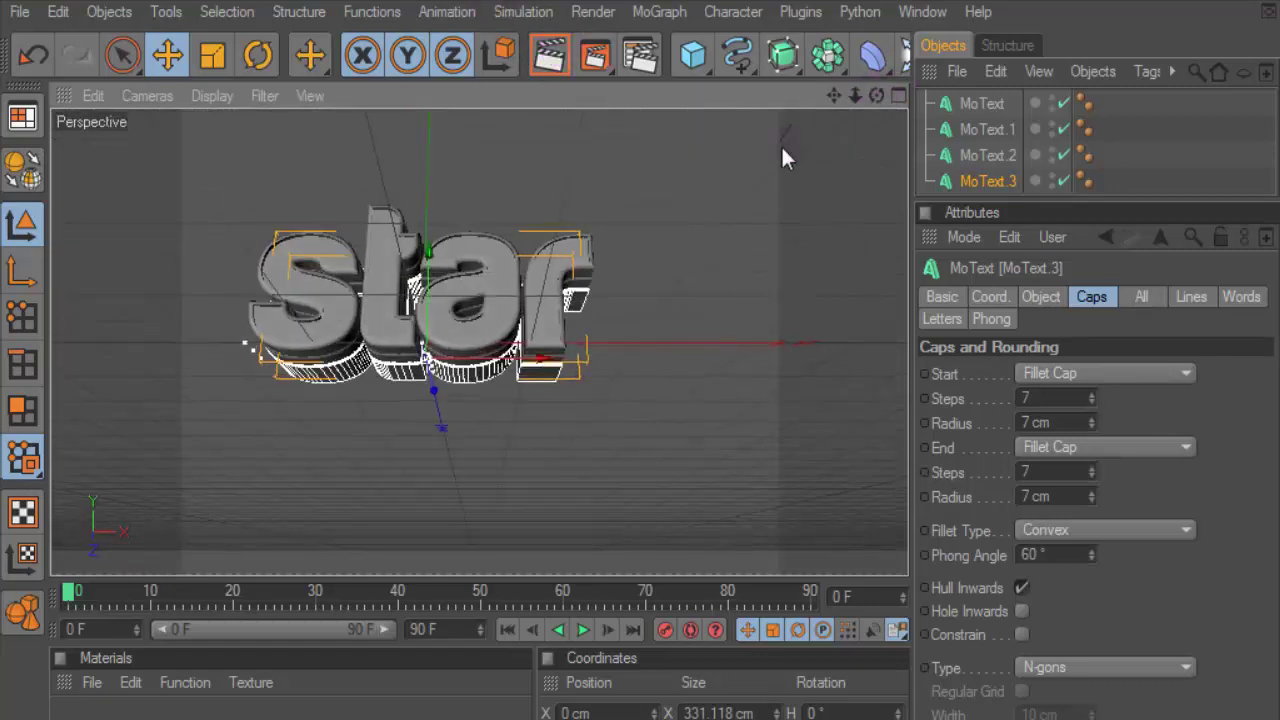
- Render a top-down preview, reframe the view closer, and deselect the text layer
left_click_drag(492, 237, 500, 228, "alt")
left_click(552, 56)
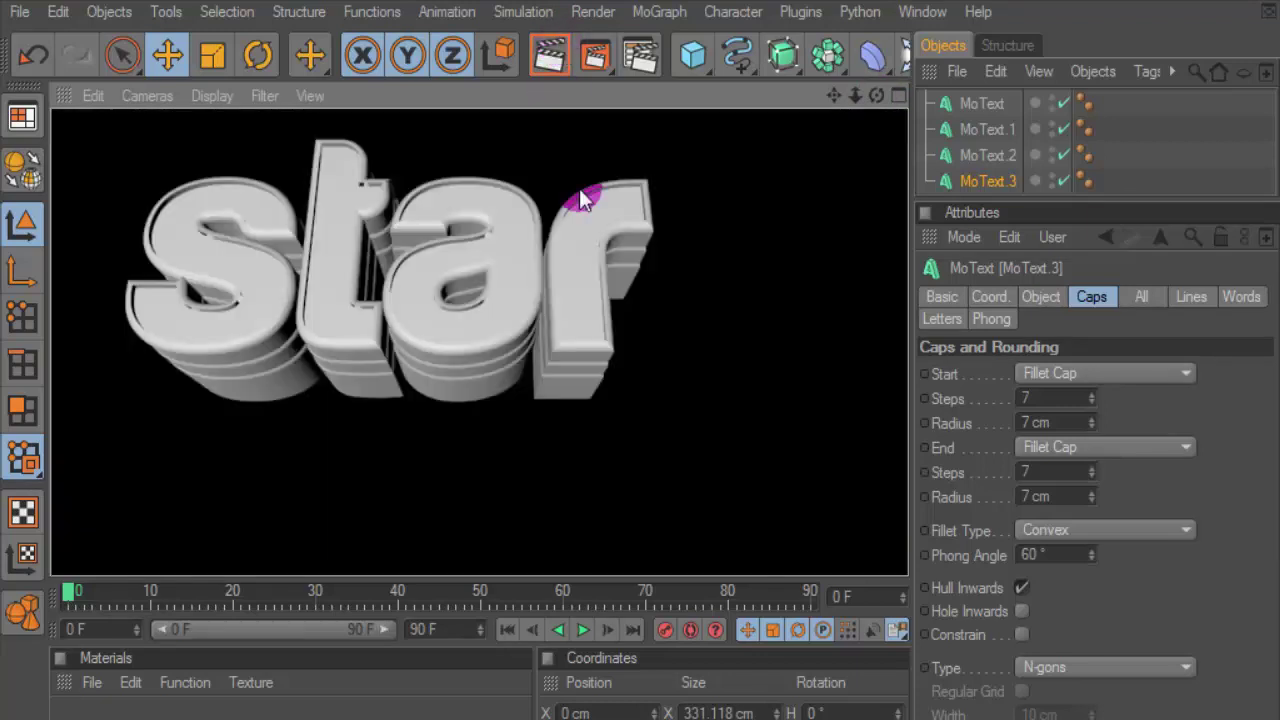
left_click(512, 330)
mouse_move(876, 95)
left_mouse_down()
mouse_move(840, 100)
mouse_move(734, 165)
left_mouse_up()
scroll(586, 224, "up", 5)
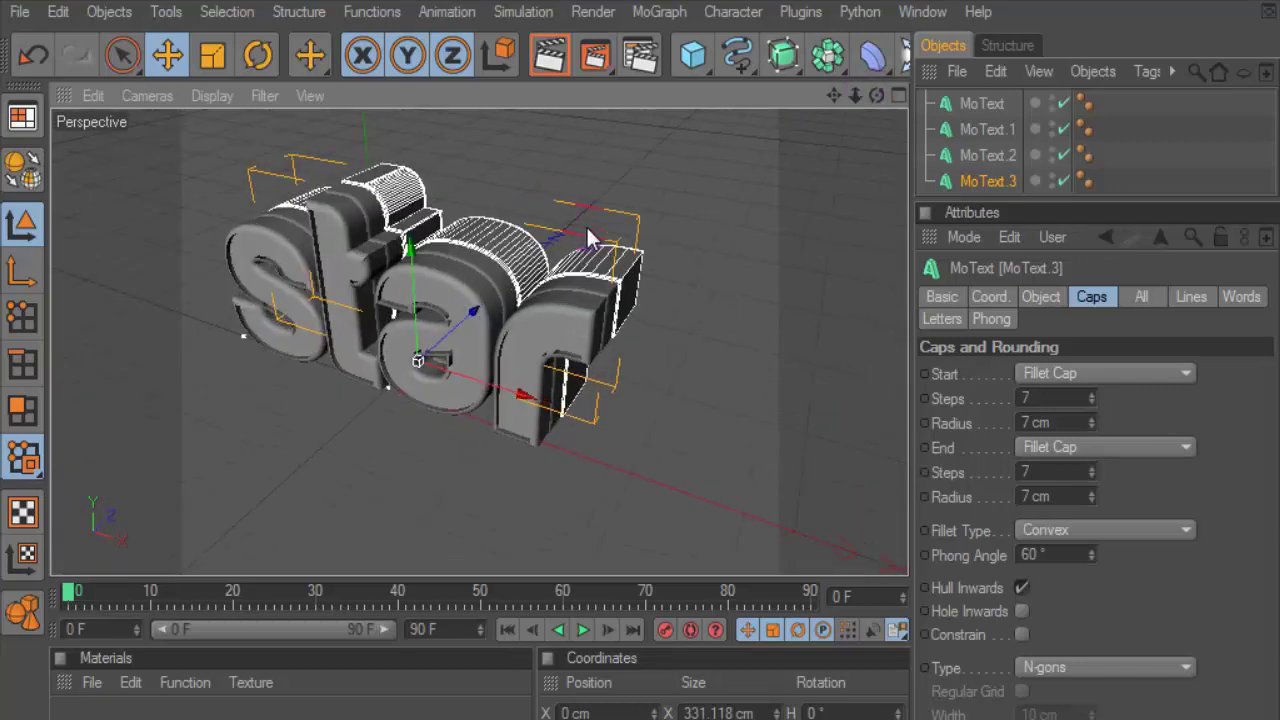
left_click_drag(834, 95, 790, 112)
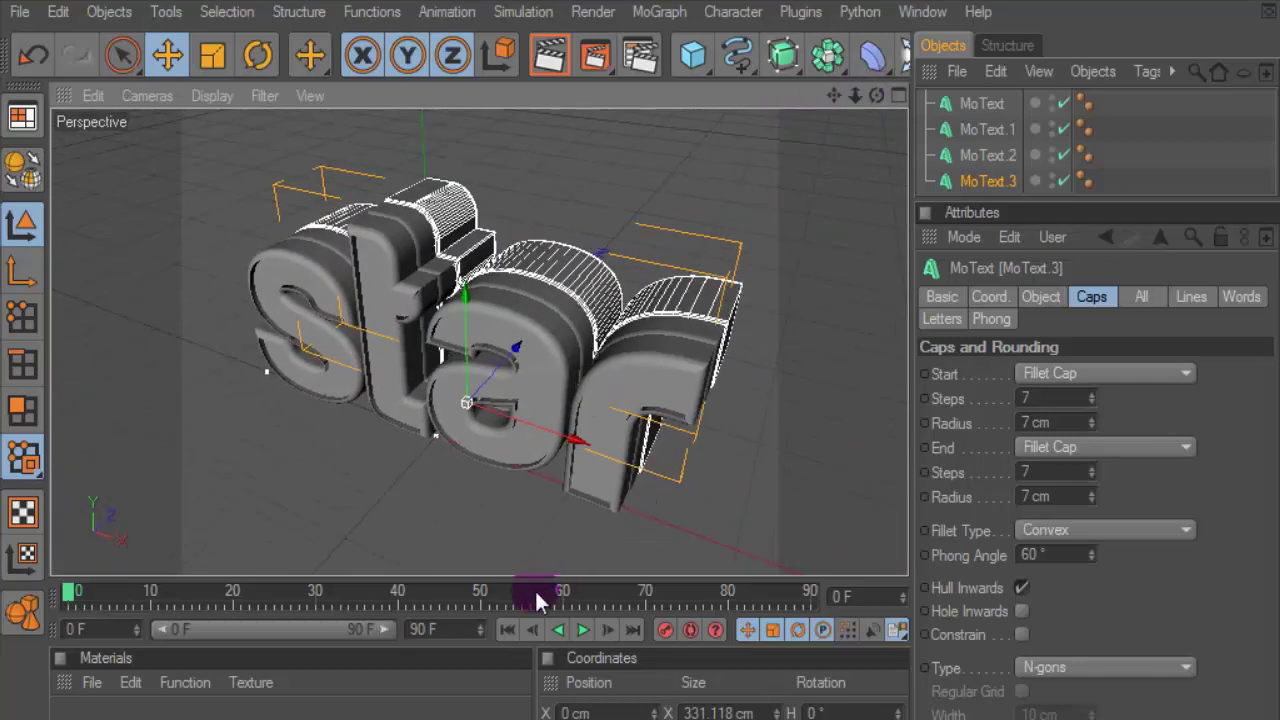
left_click(554, 571)
left_click_drag(562, 590, 563, 503)
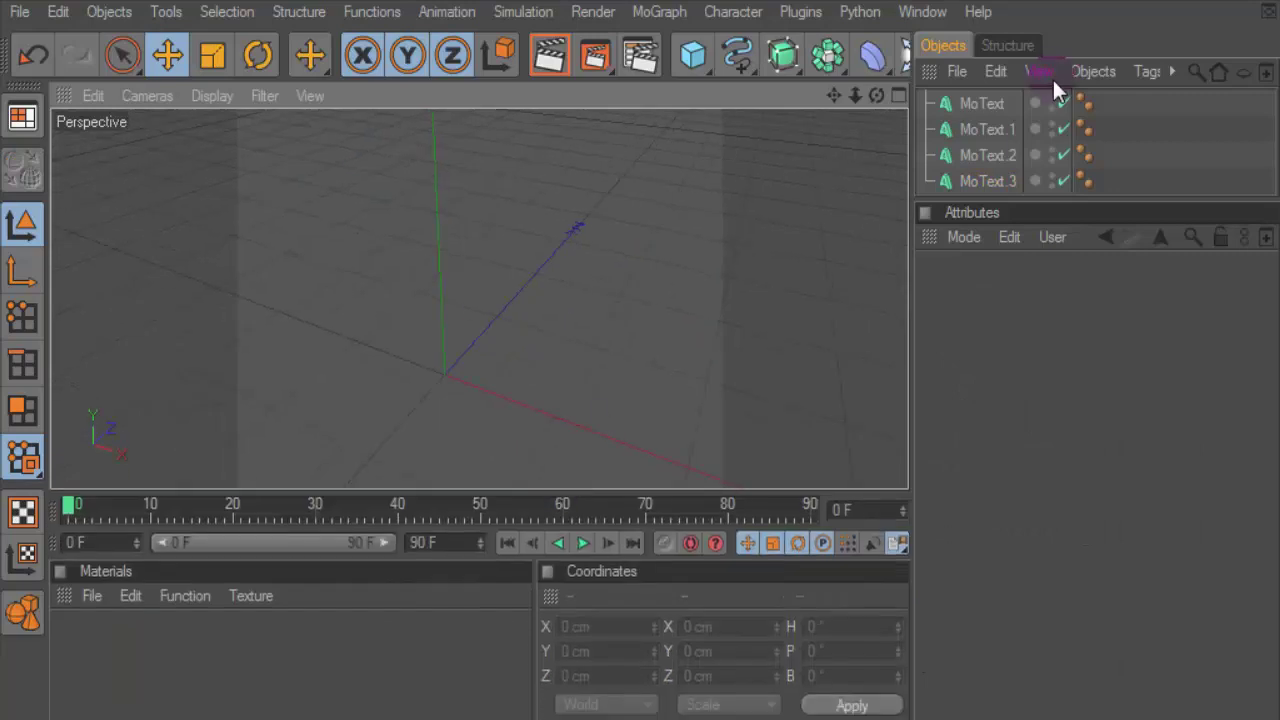
- Select all four star layers and raise their horizontal spacing to 4 cm
left_click_drag(925, 212, 1095, 92)
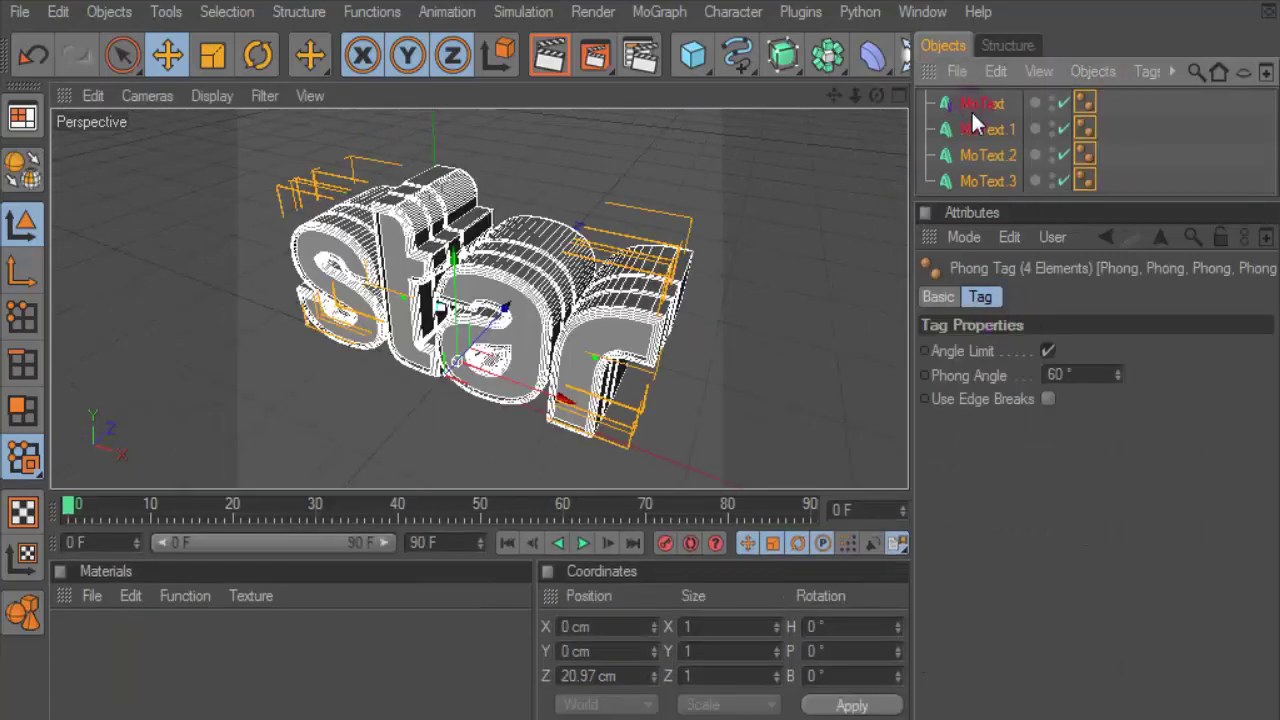
left_click(985, 104)
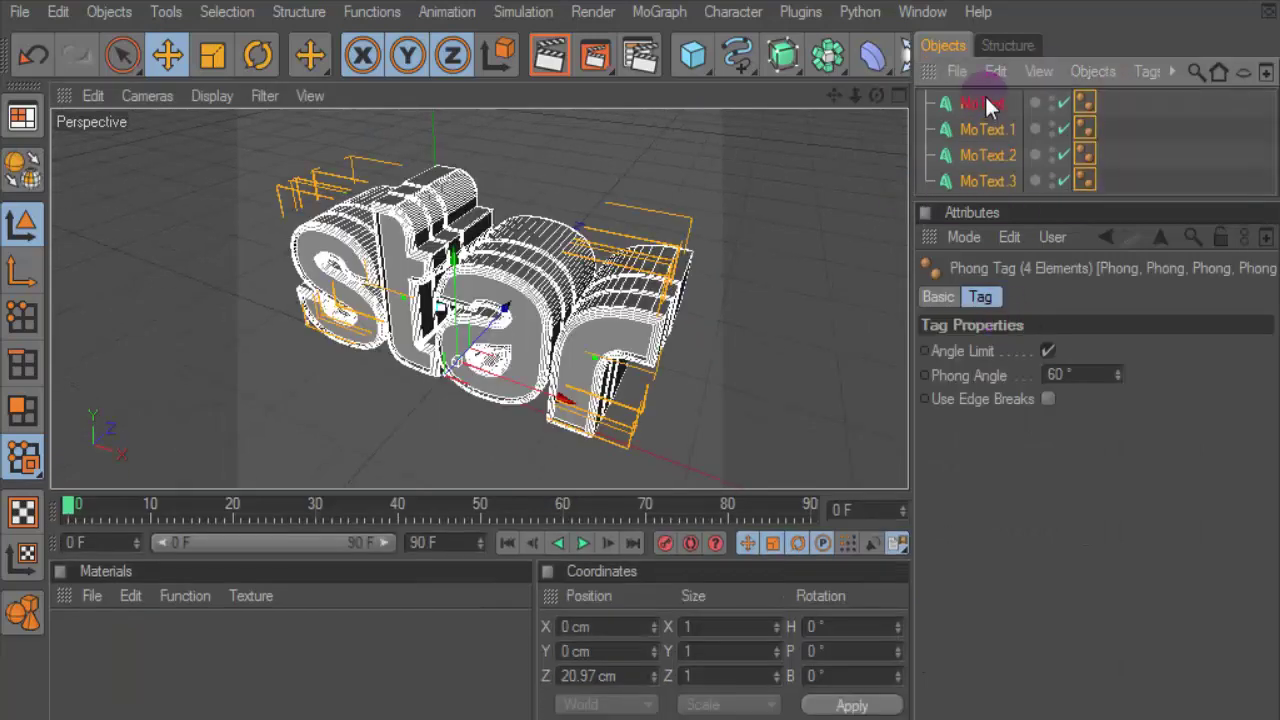
left_click(997, 181, "shift")
left_click(1041, 296)
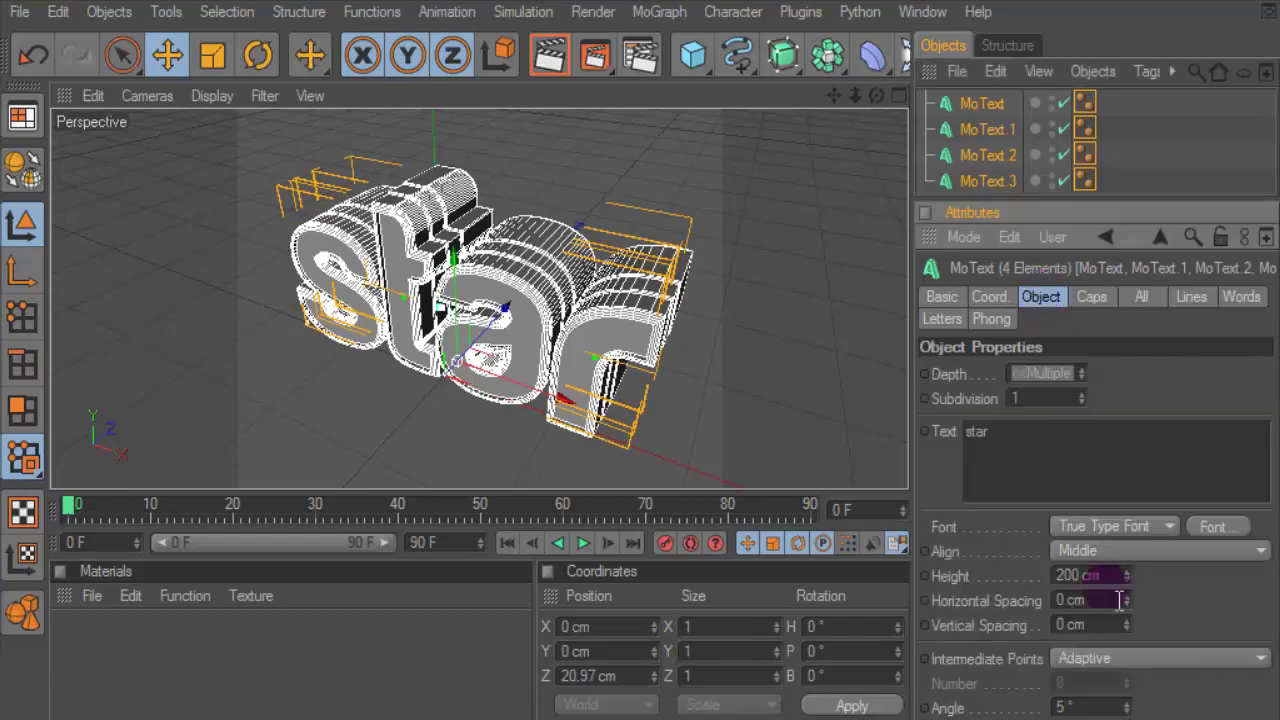
left_click(1125, 596)
left_click(1125, 596)
left_click(1125, 596)
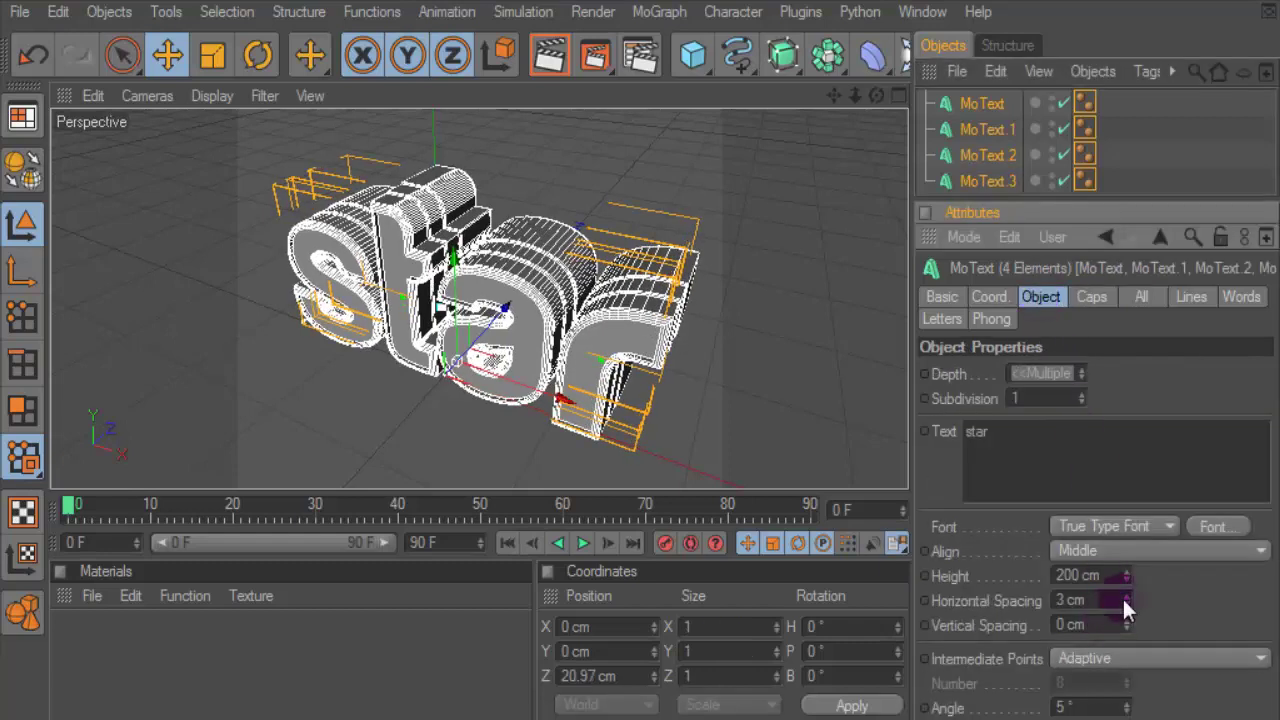
left_click(1124, 596)
- Preview the spaced-out text in a frontal render, then deselect everything
left_click_drag(876, 95, 876, 60)
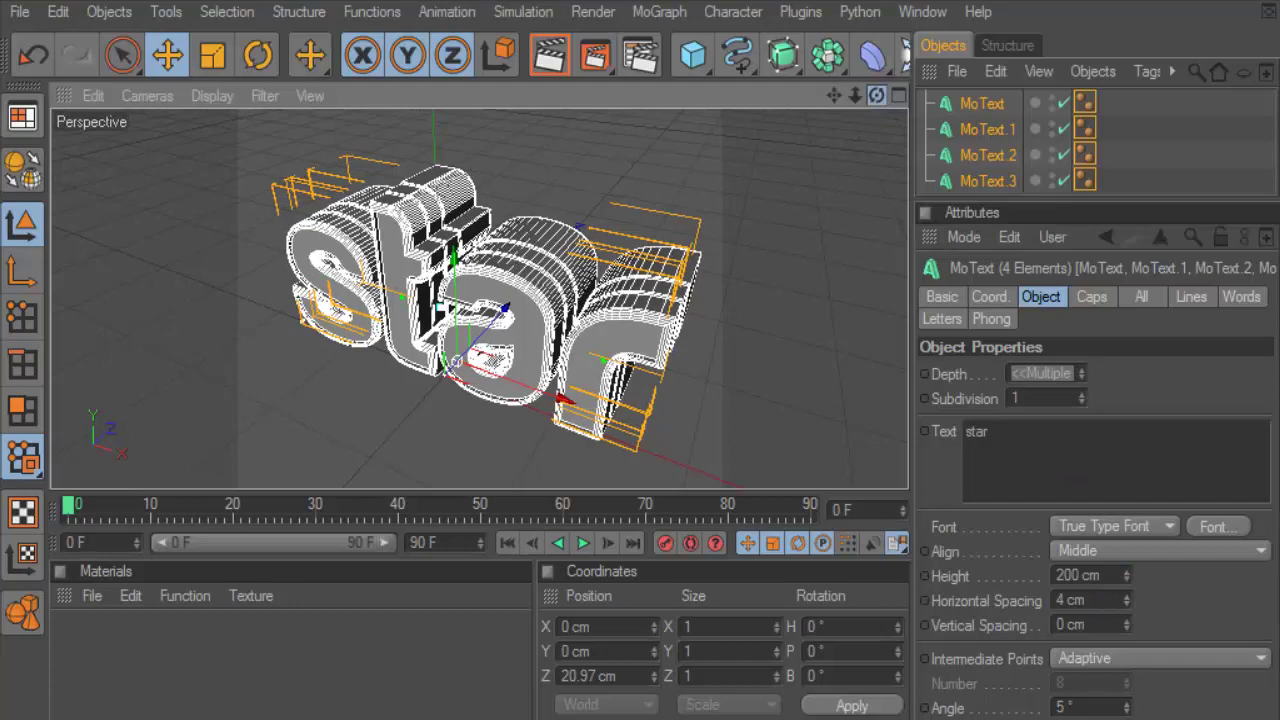
left_click(558, 57)
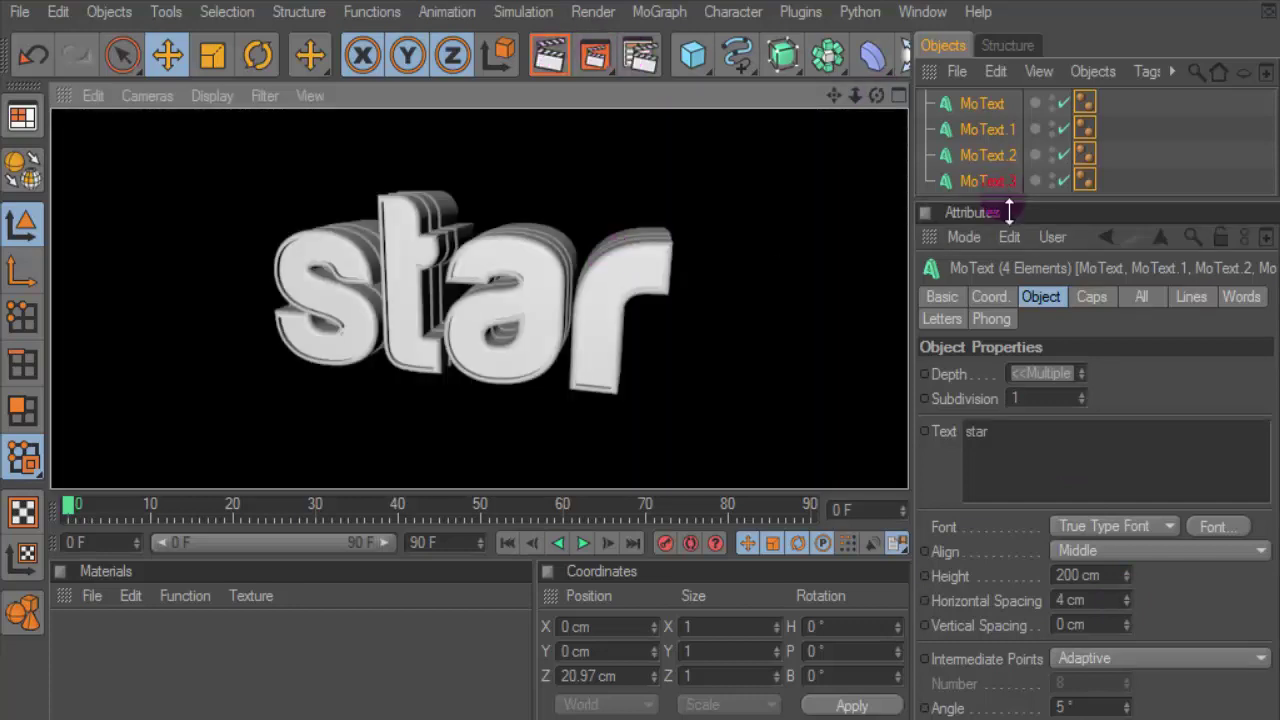
left_click_drag(1009, 212, 995, 250)
left_click(927, 221)
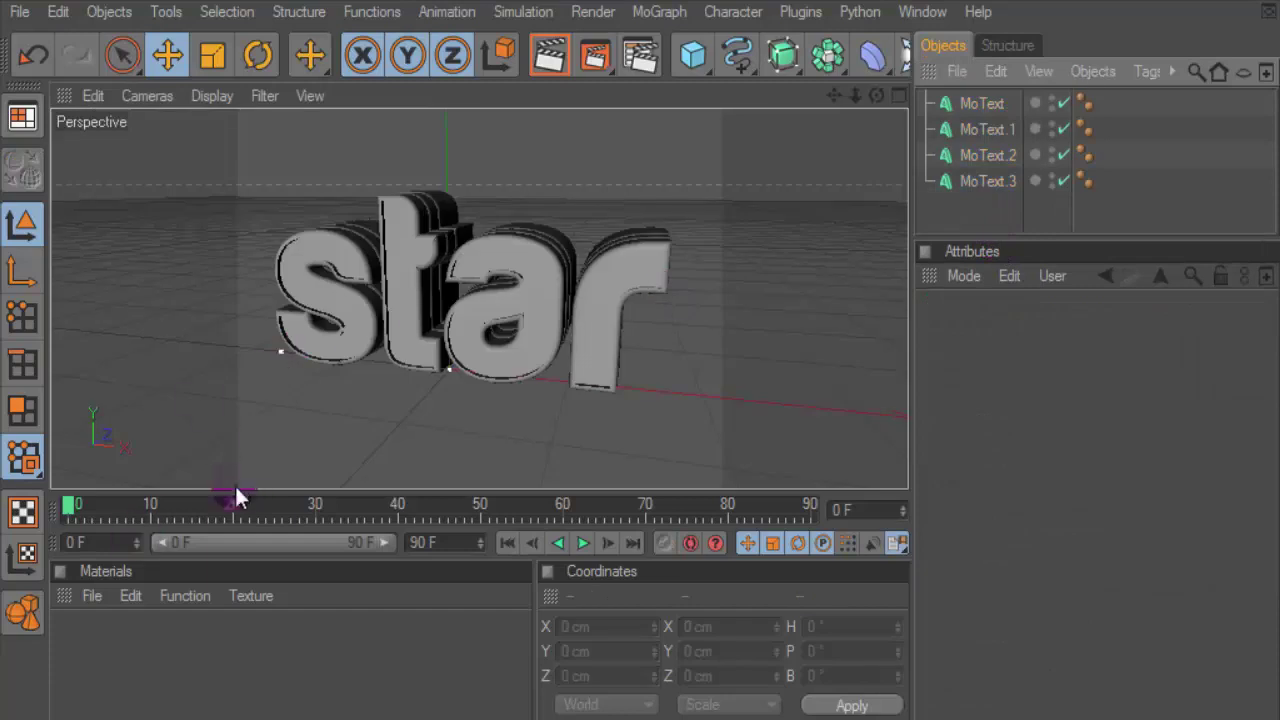
- Create a new material, Mat, and open it in the material editor
left_click_drag(245, 487, 245, 433)
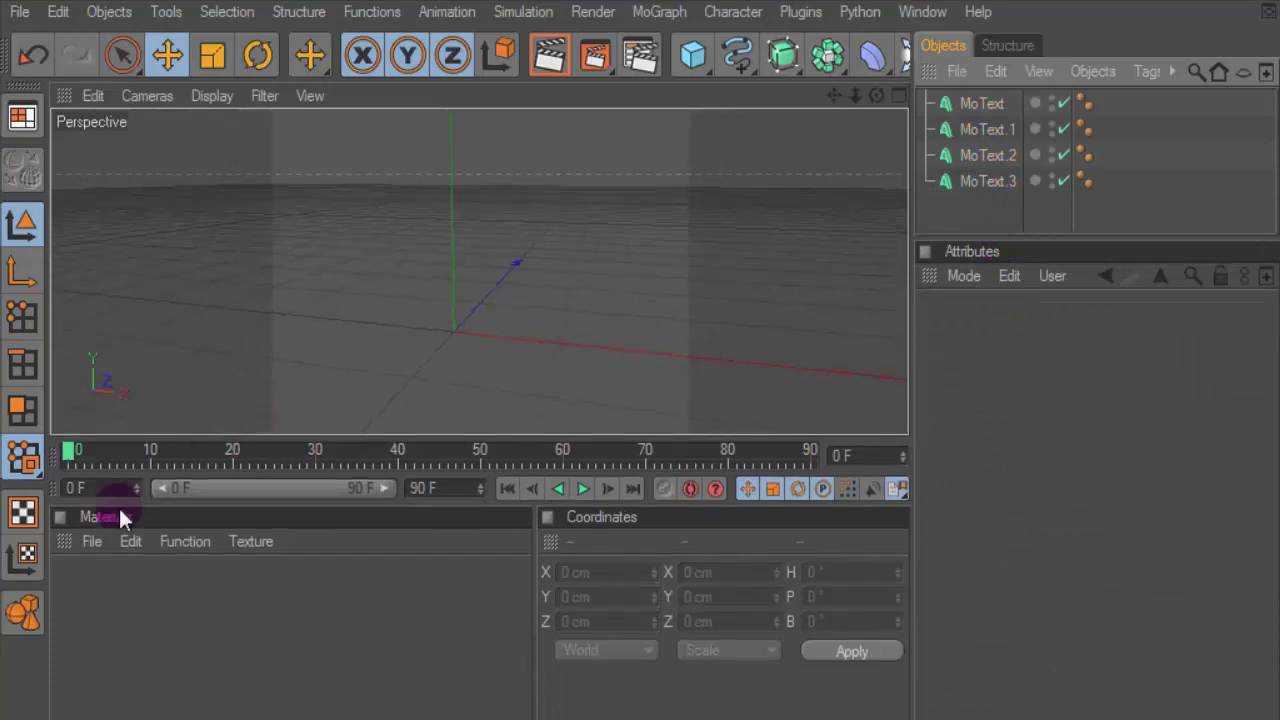
left_click(92, 533)
left_click(126, 577)
left_click(82, 589)
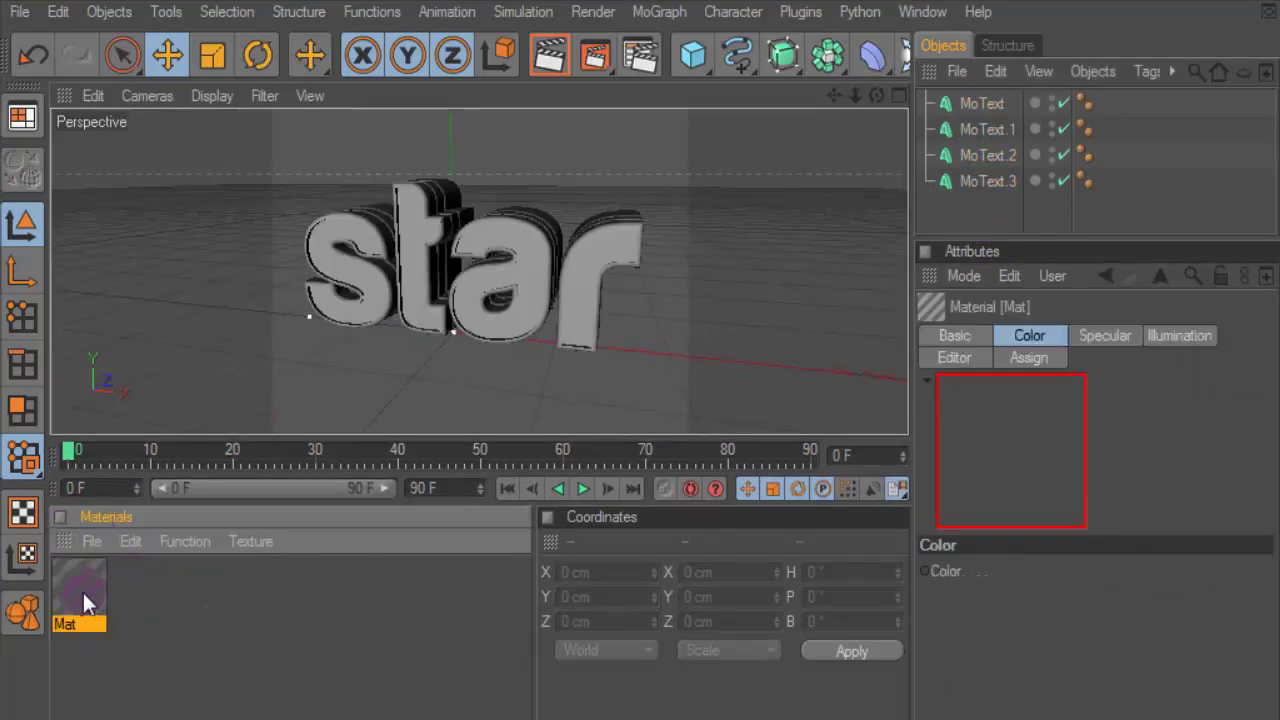
double_click(80, 588)
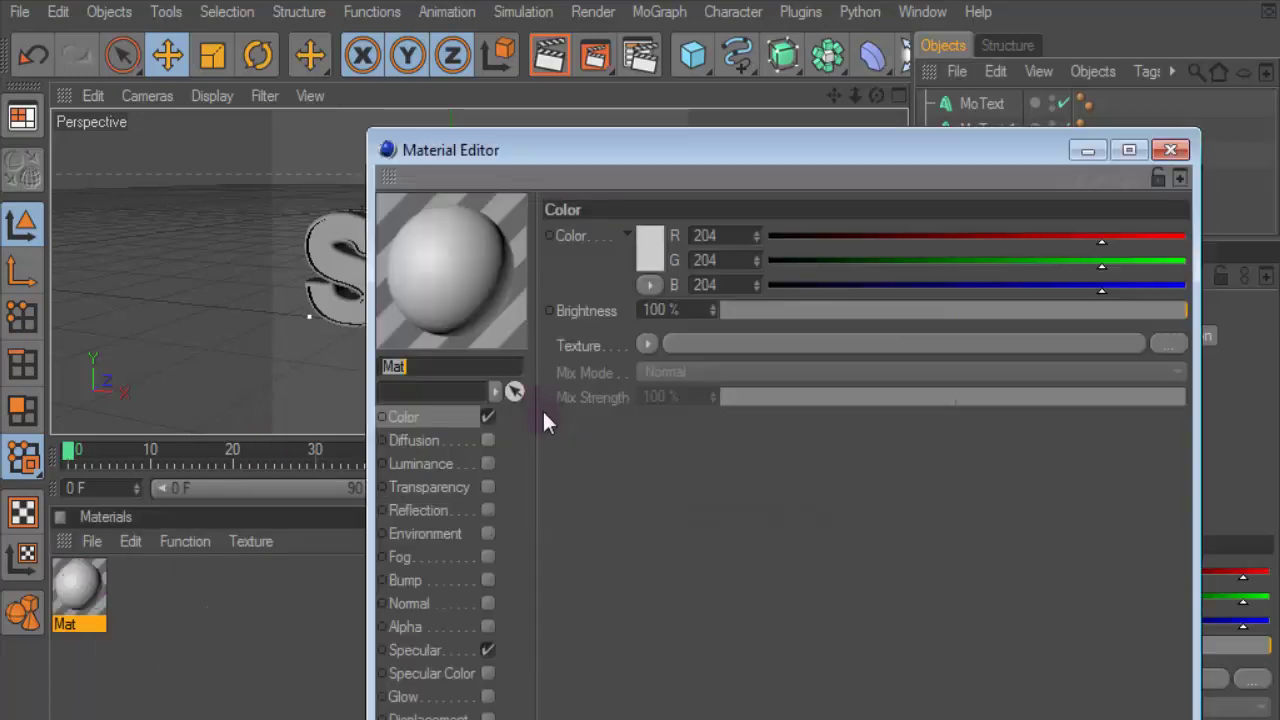
- Load the LED light bulbs image as Mat's colour texture and as its Bump texture
left_click(487, 416)
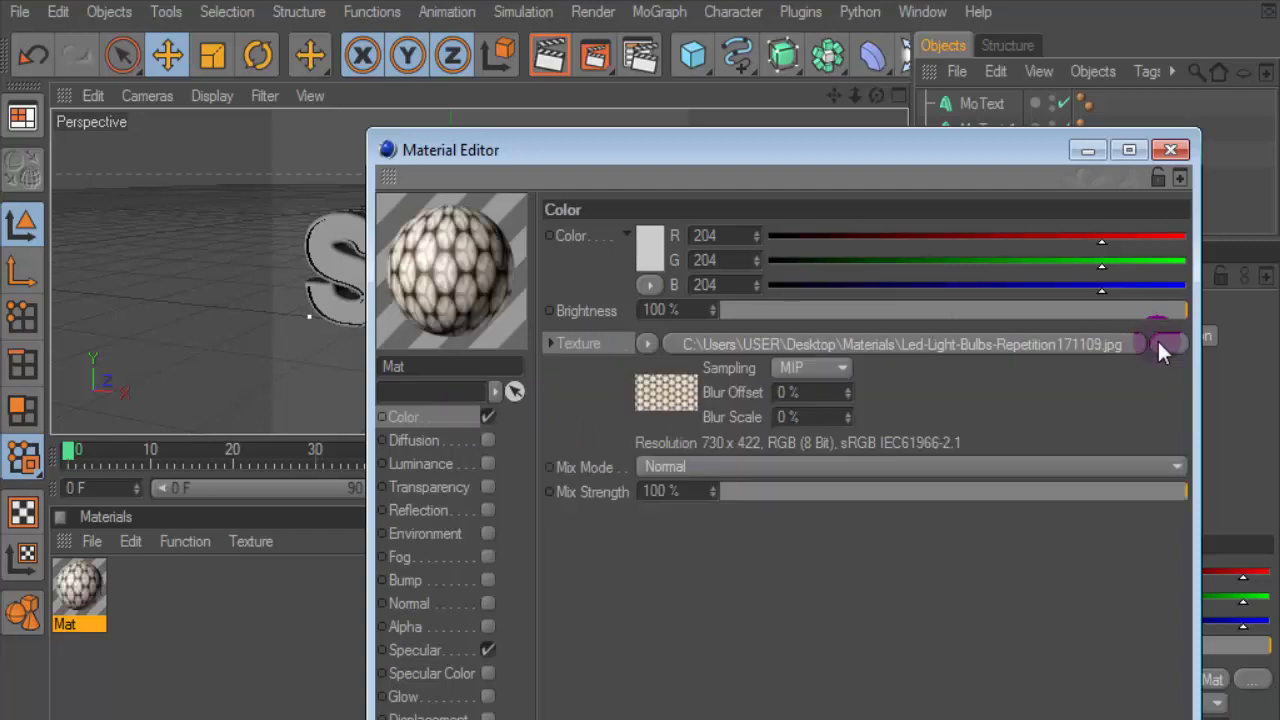
left_click(647, 346)
left_click(601, 491)
left_click(487, 580)
left_click(638, 295)
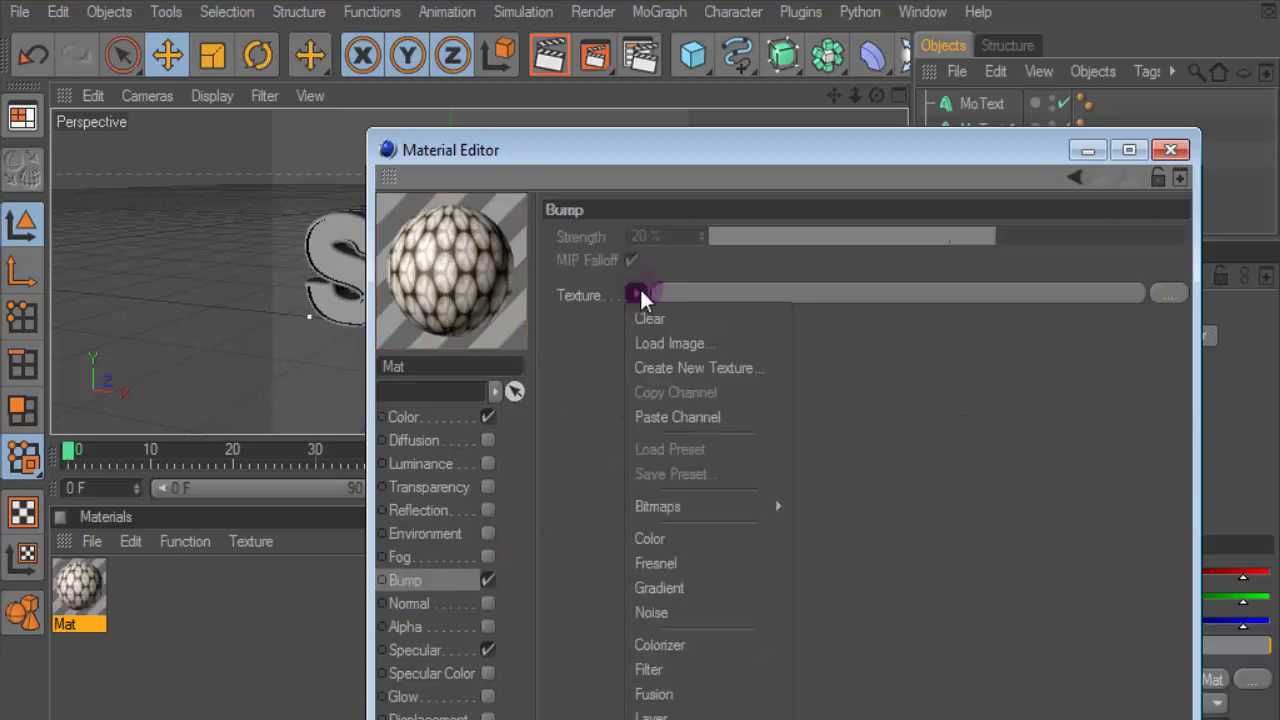
left_click(704, 415)
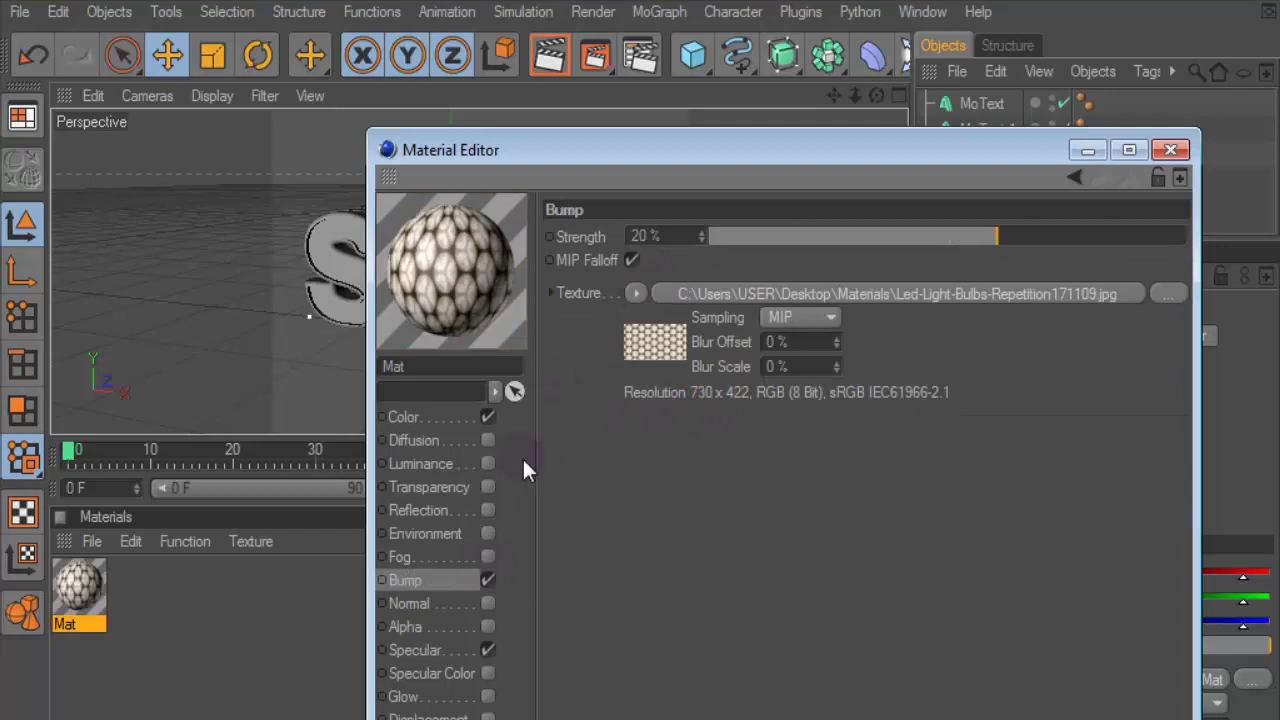
left_click(1170, 149)
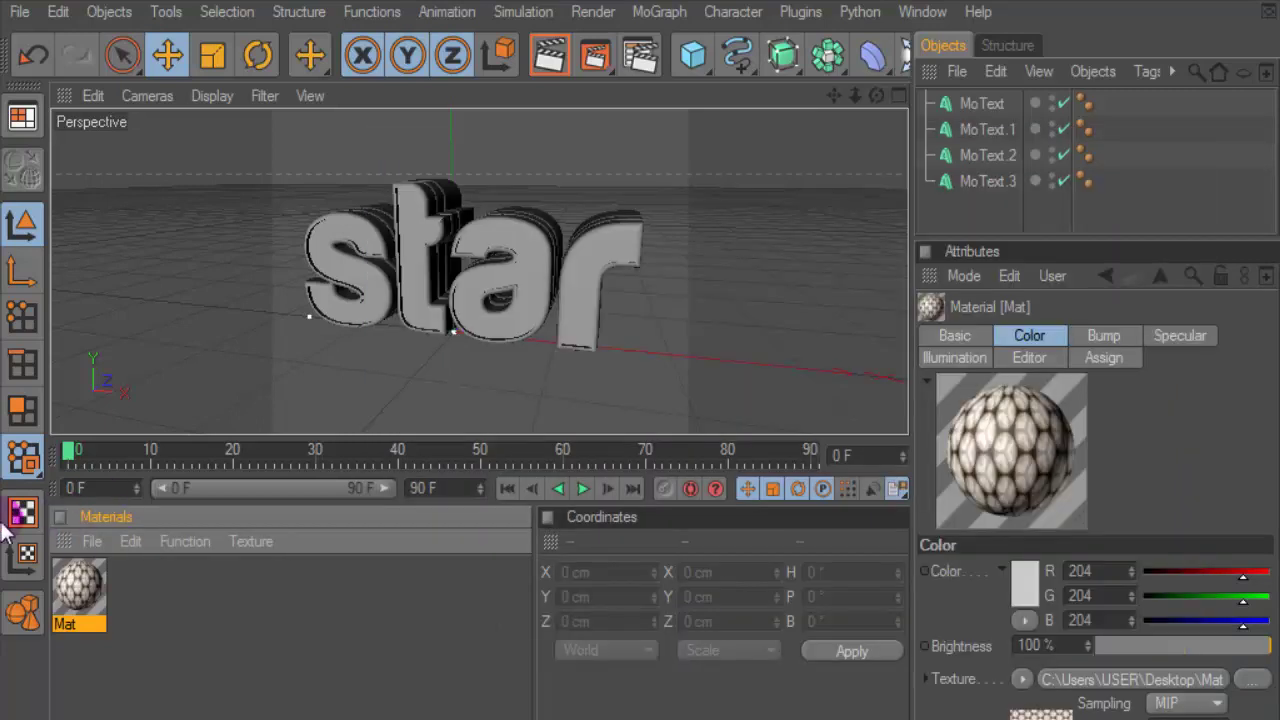
- Apply Mat to MoText.1 and set its texture projection to Frontal
left_click(982, 108)
left_click(989, 128)
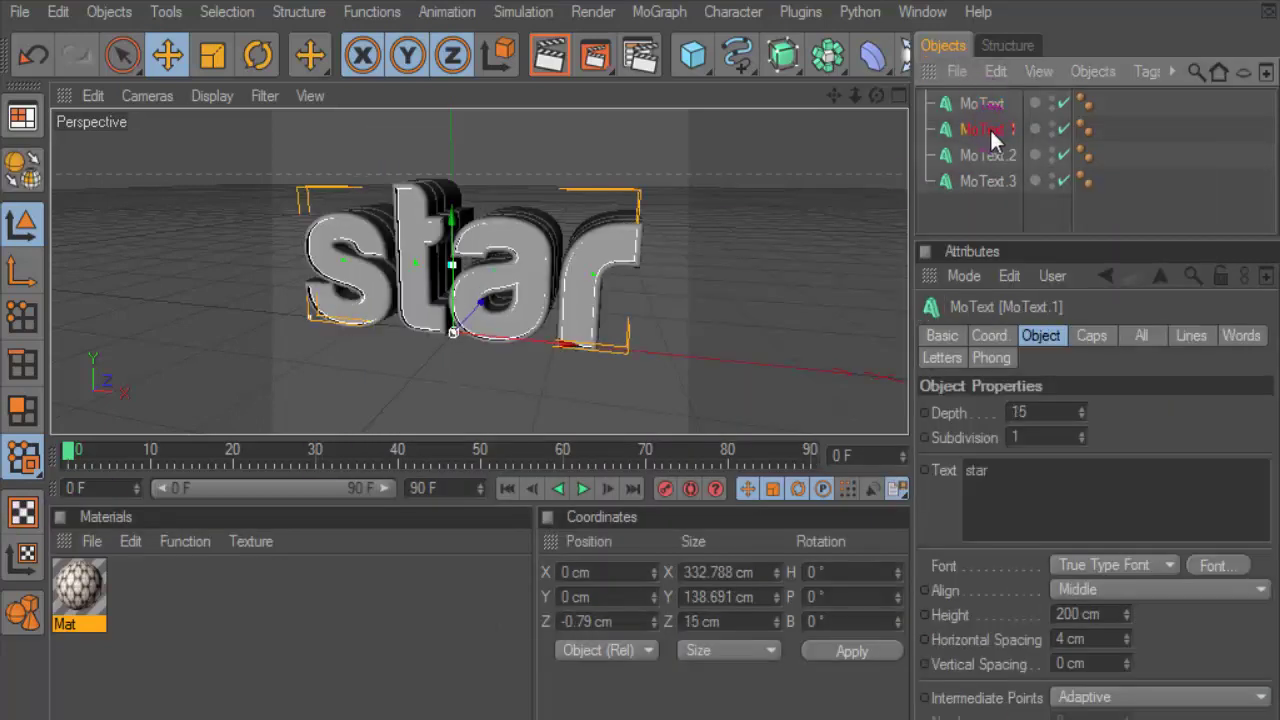
left_click_drag(85, 598, 985, 132)
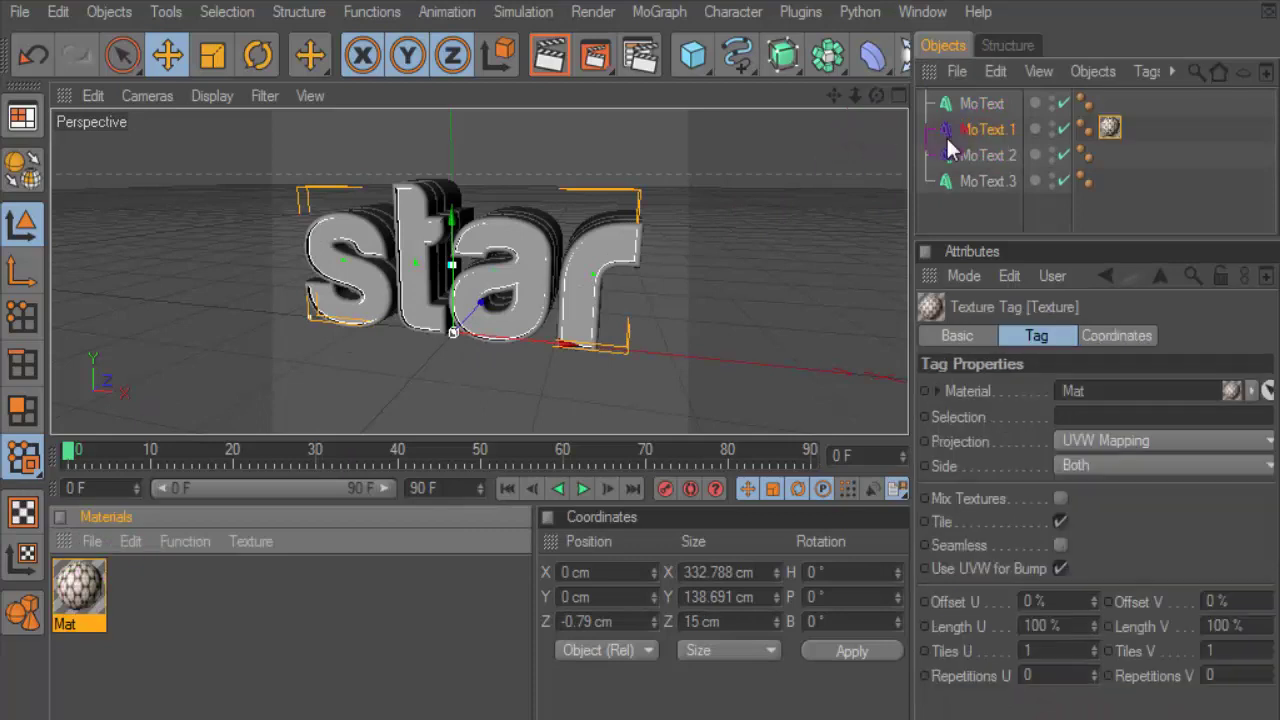
scroll(503, 191, "up", 3)
left_click(1086, 442)
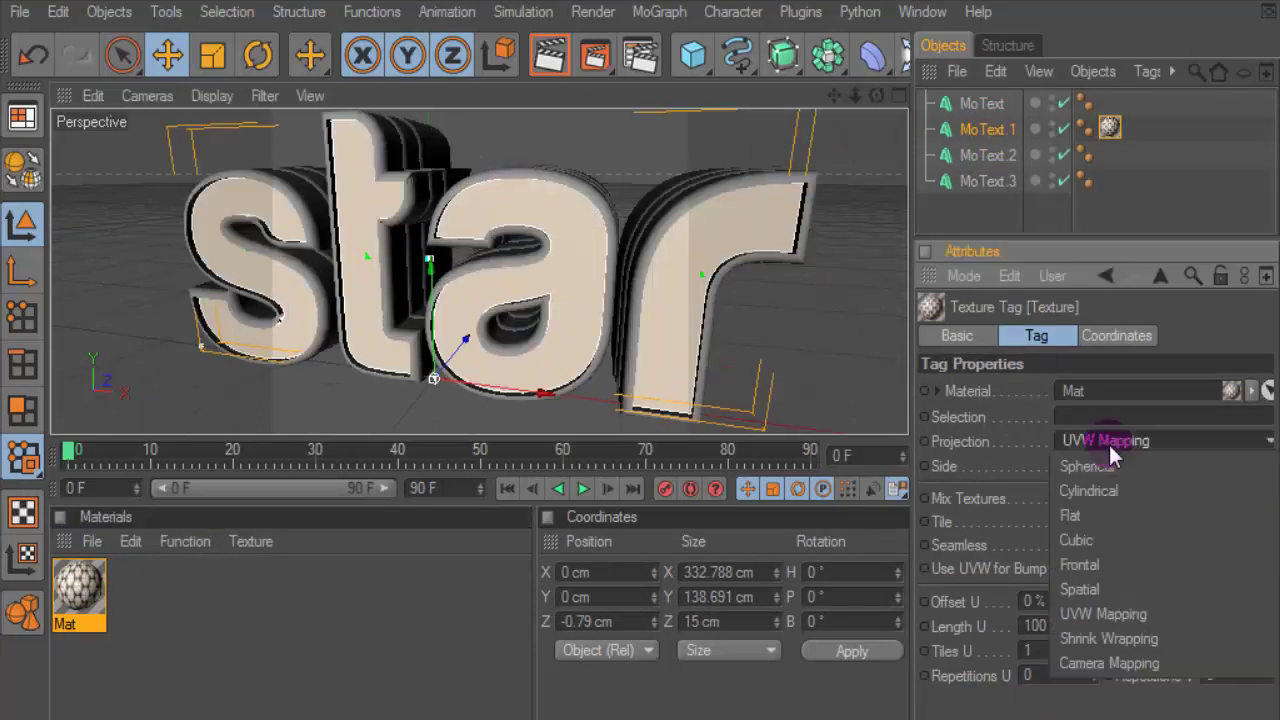
left_click(1120, 566)
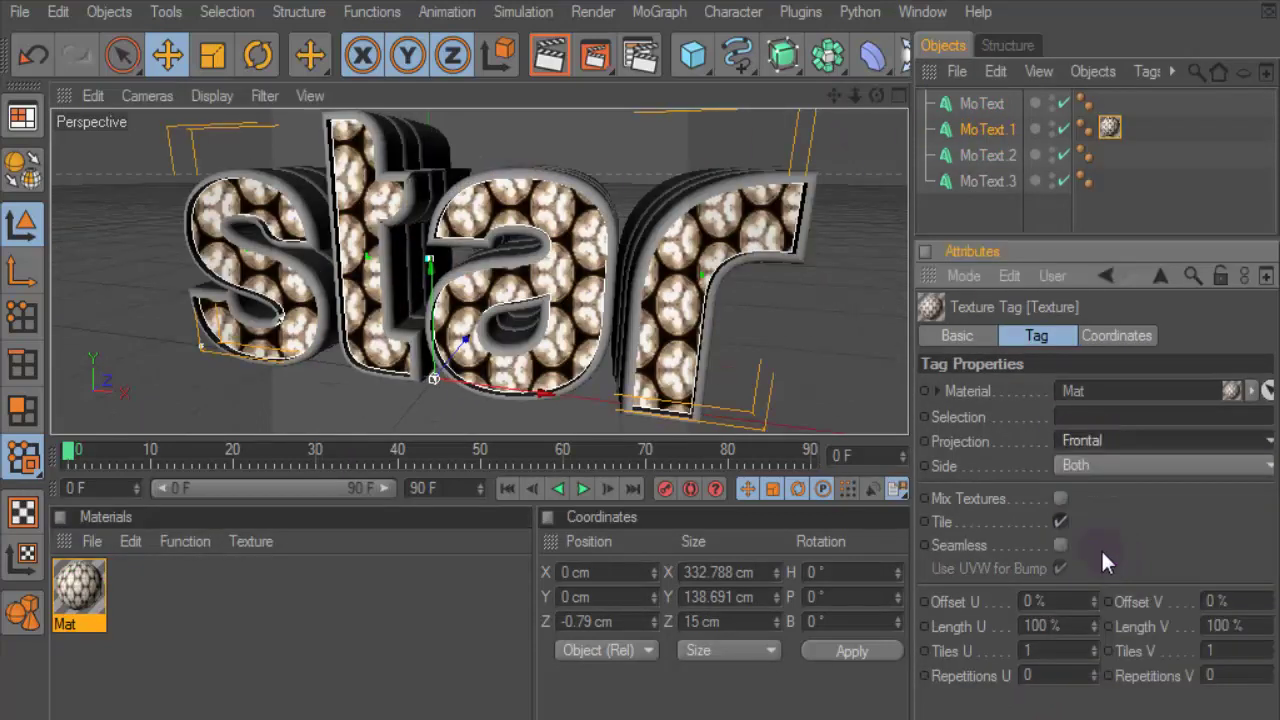
- Render previews from two angles, then raise Mat's bump strength to 100%
left_click(559, 55)
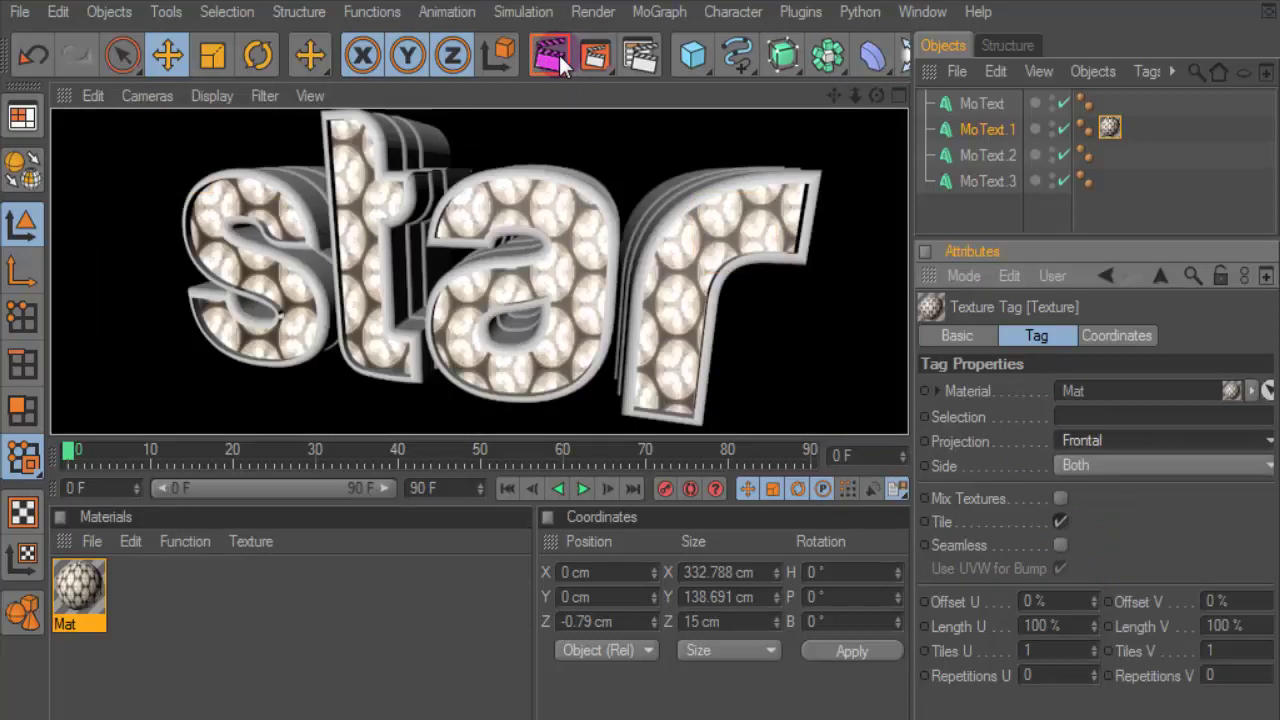
left_click(560, 180)
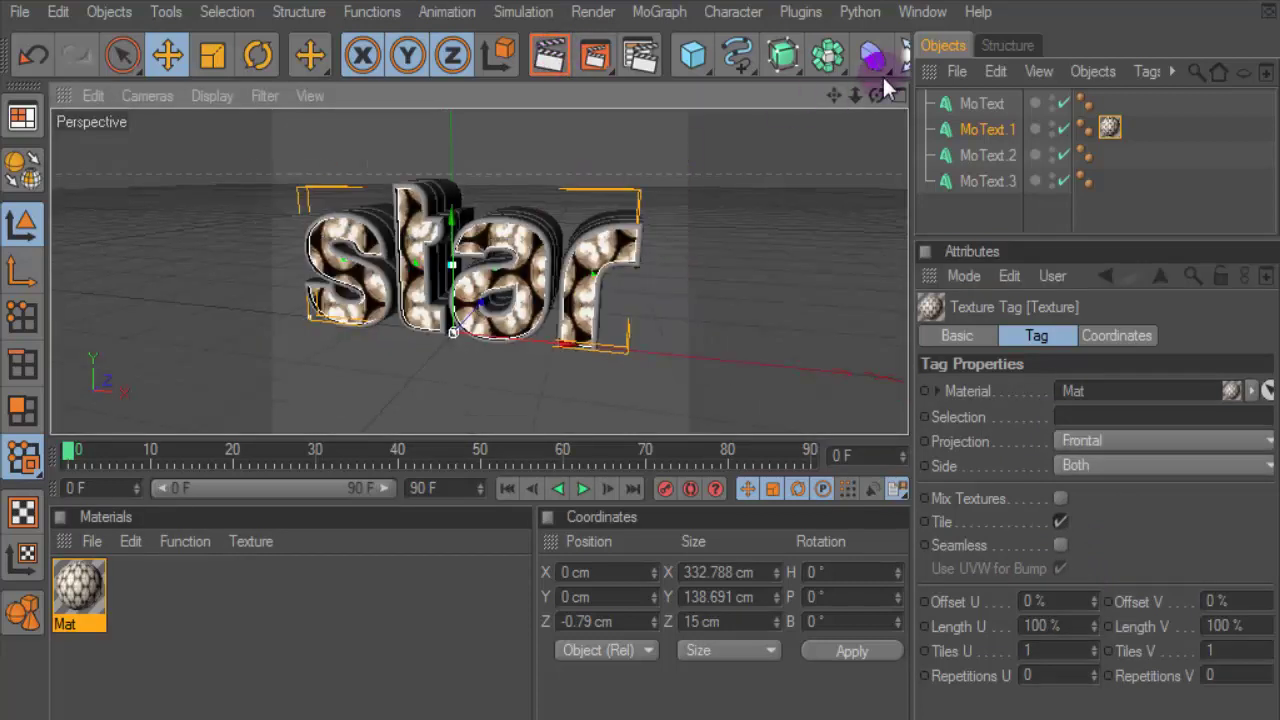
left_click_drag(876, 95, 548, 80)
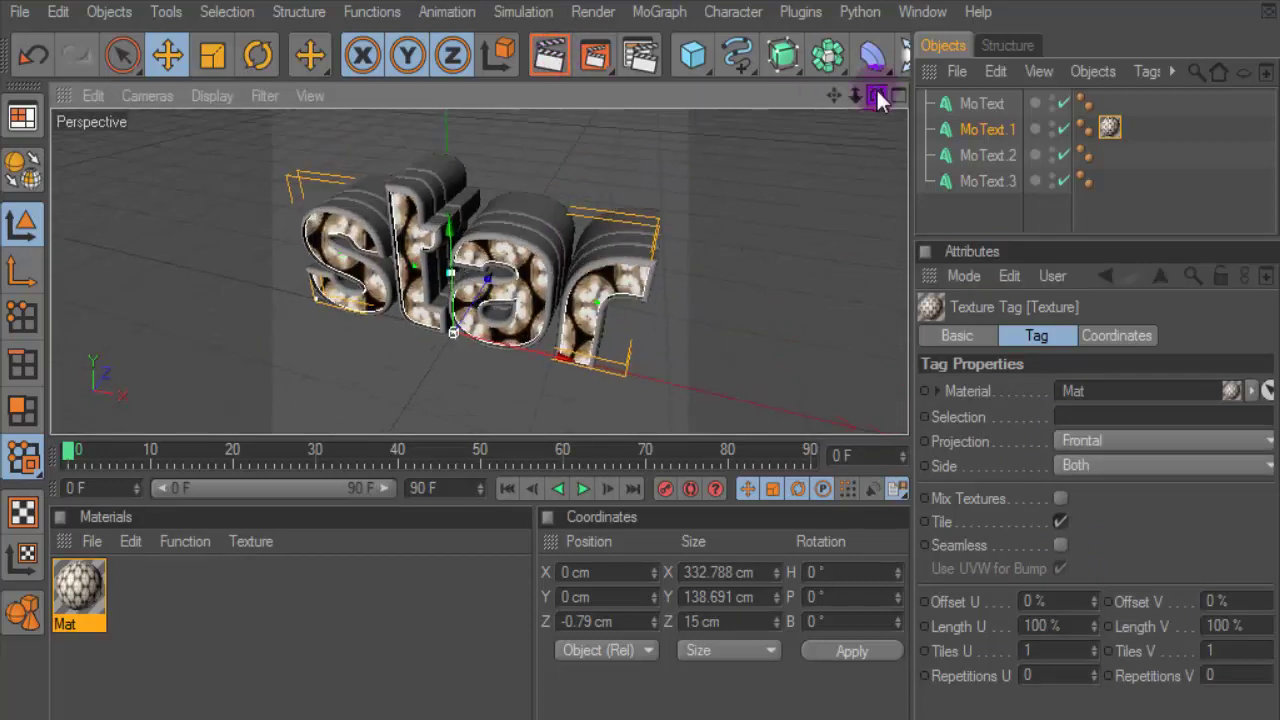
left_click(549, 58)
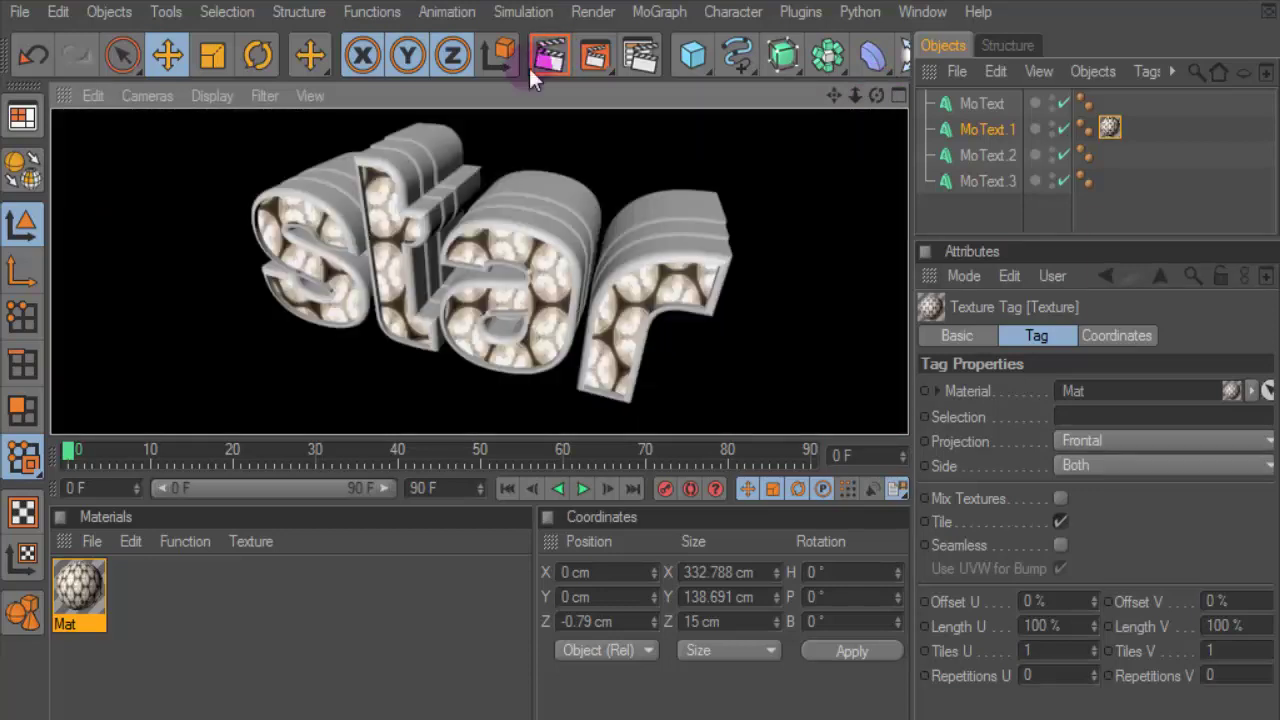
double_click(79, 588)
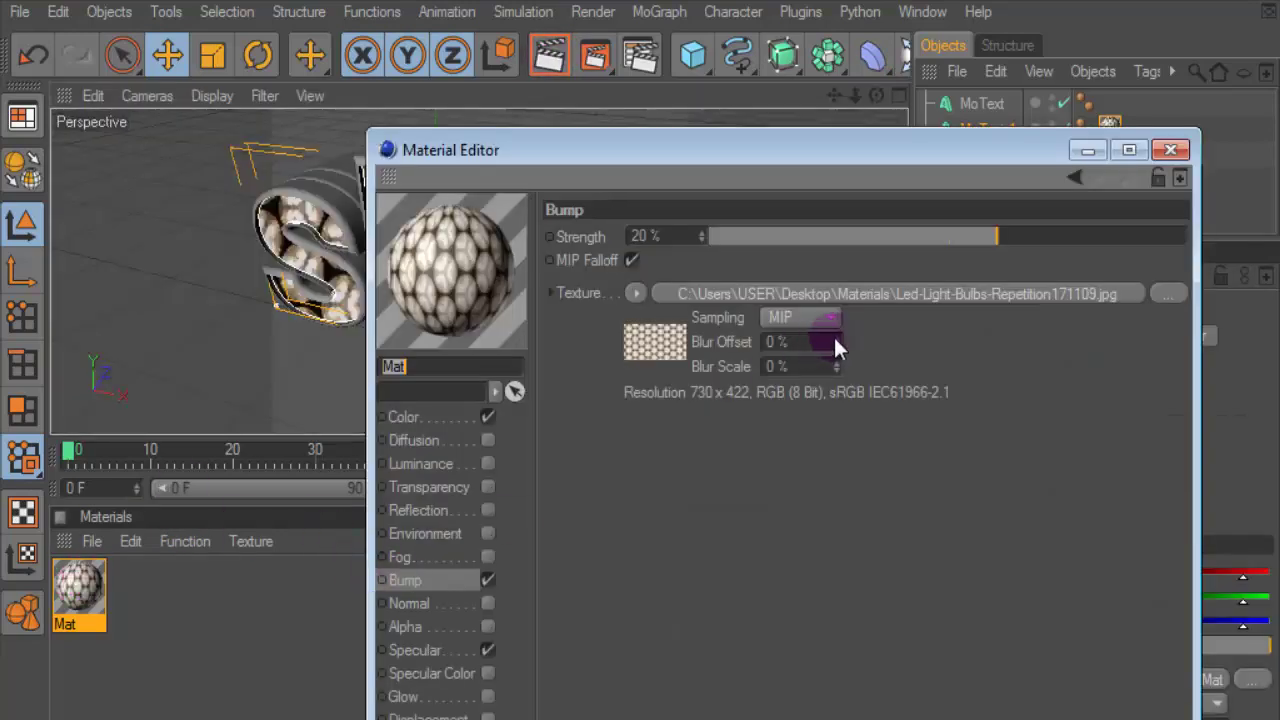
left_click_drag(1071, 229, 1214, 232)
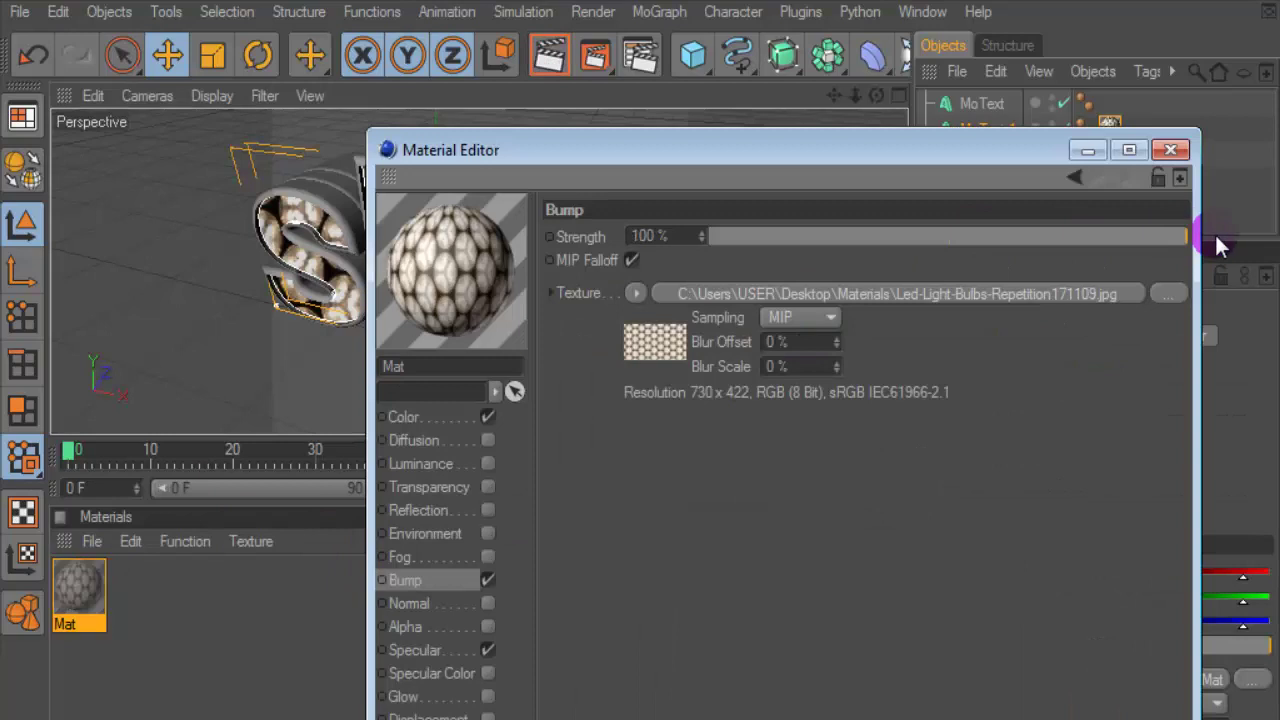
- Close the material editor and render previews of the stronger bump from a new angle
left_click(1168, 153)
left_click(551, 55)
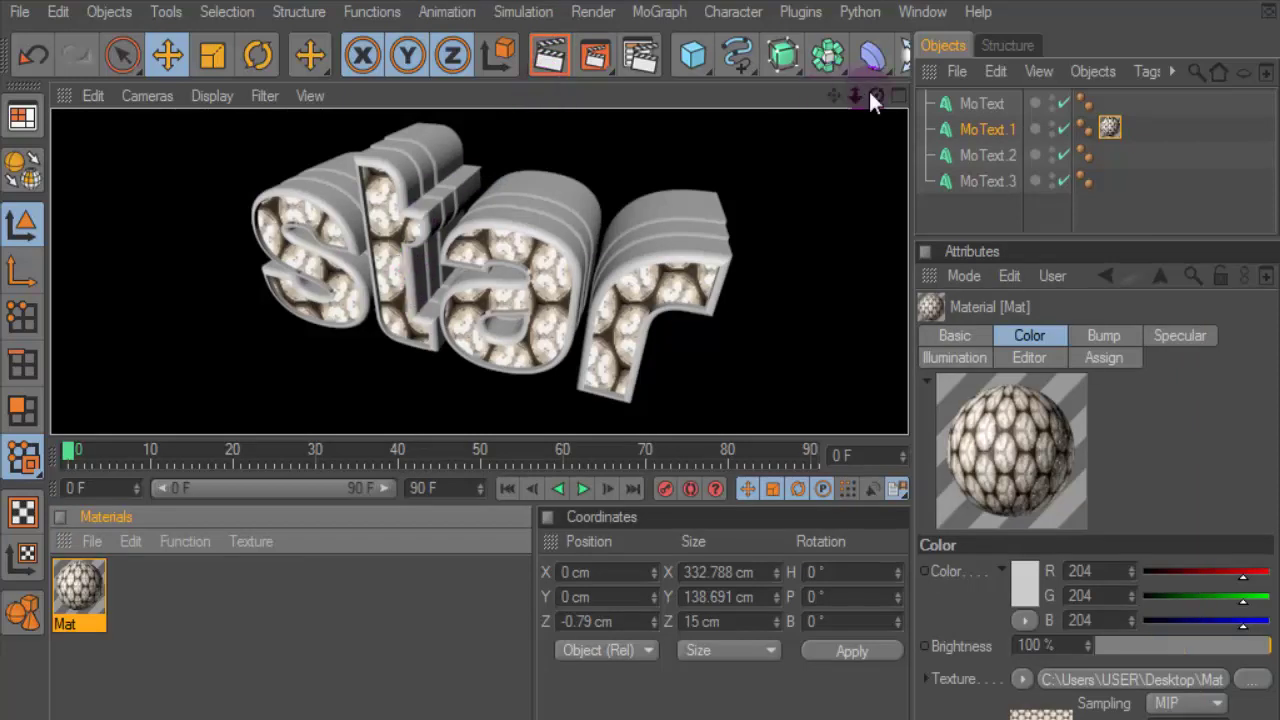
left_click_drag(870, 93, 765, 96)
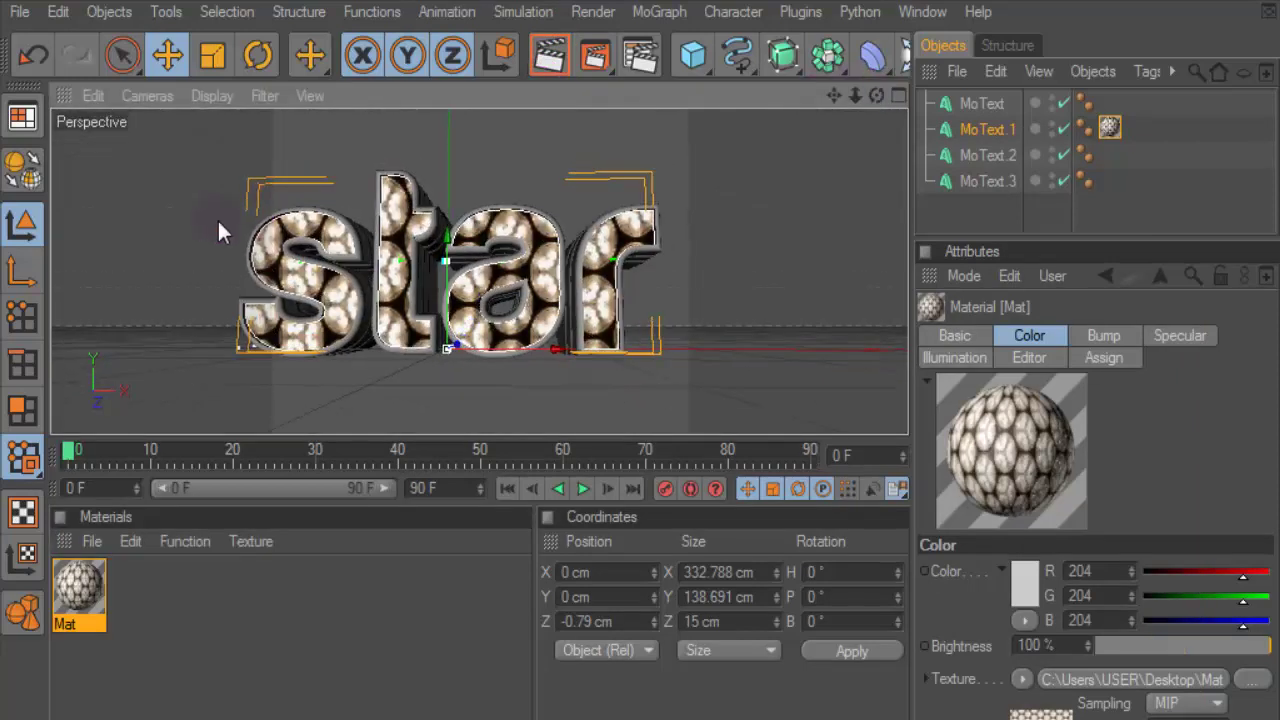
scroll(286, 174, "up", 5)
scroll(286, 173, "down", 4)
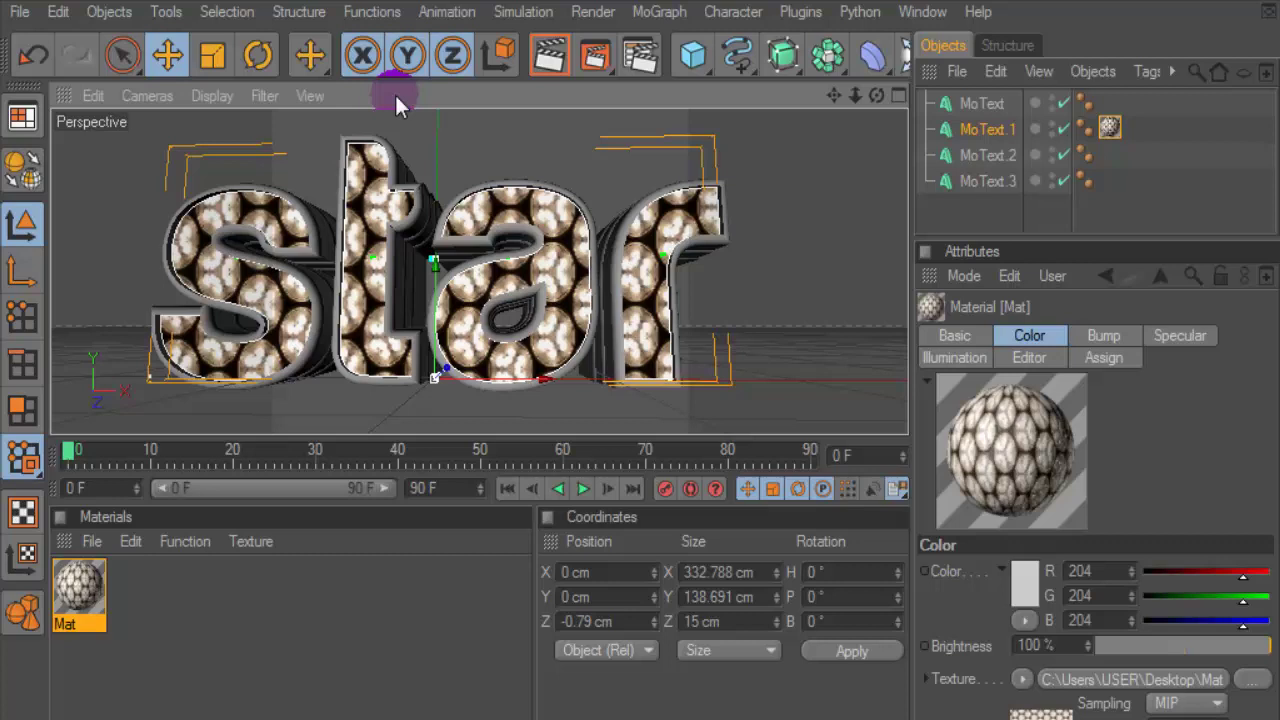
left_click(550, 57)
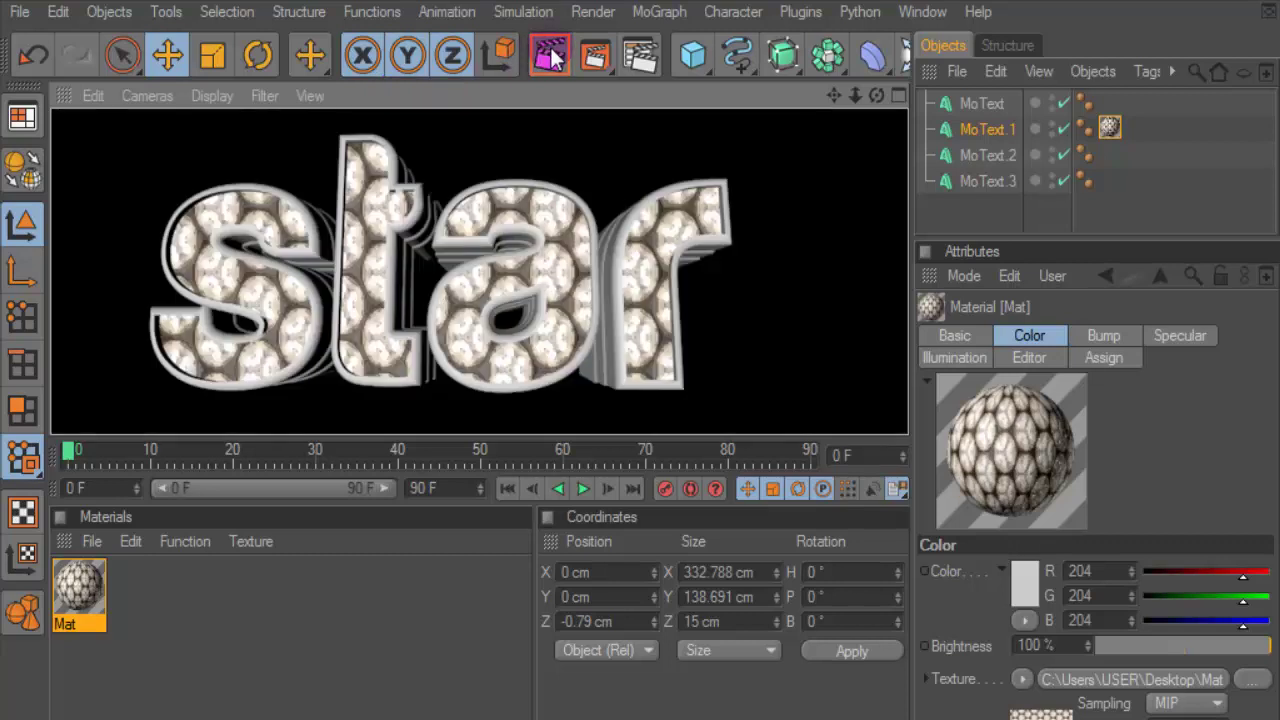
- Switch Mat's tag on MoText.1 to Cubic projection with Seamless tiling and render
left_click_drag(1108, 130, 1108, 128)
left_click(1094, 440)
left_click(1089, 537)
left_click(1060, 545)
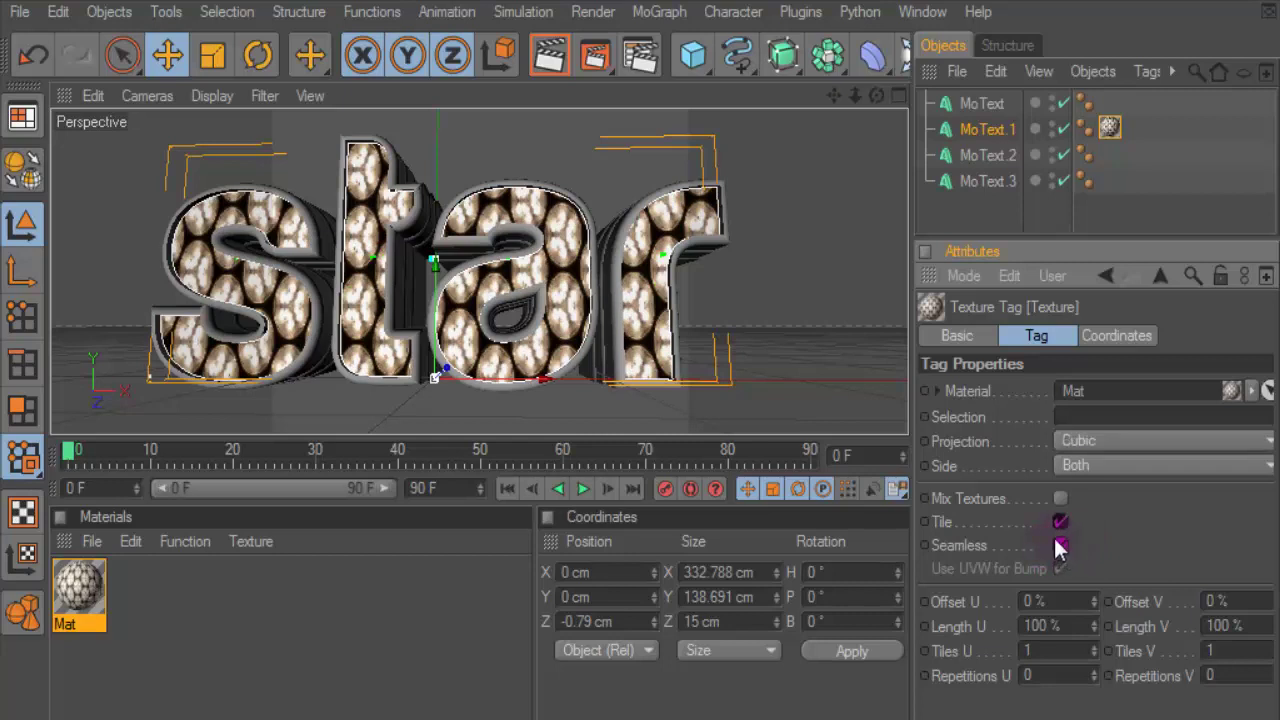
left_click(546, 56)
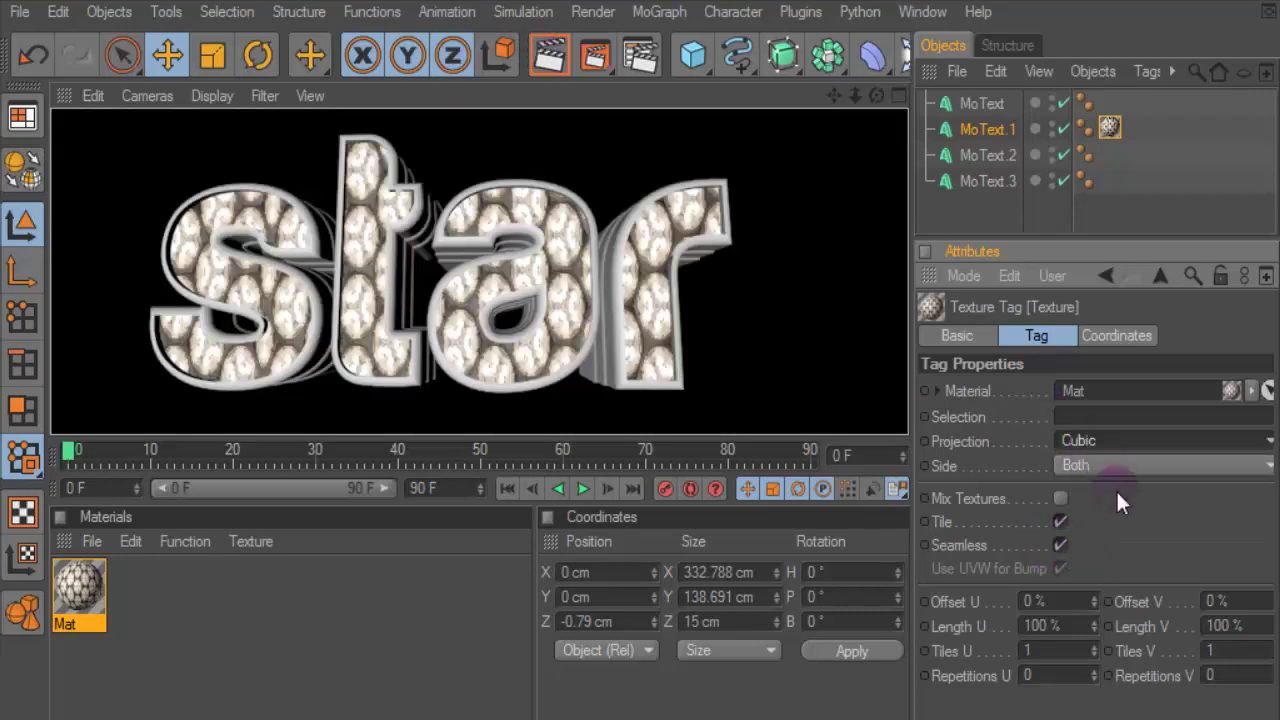
- Set the projection back to Frontal, render again to compare, and select Mat
left_click(1128, 441)
left_click(1115, 561)
left_click(546, 50)
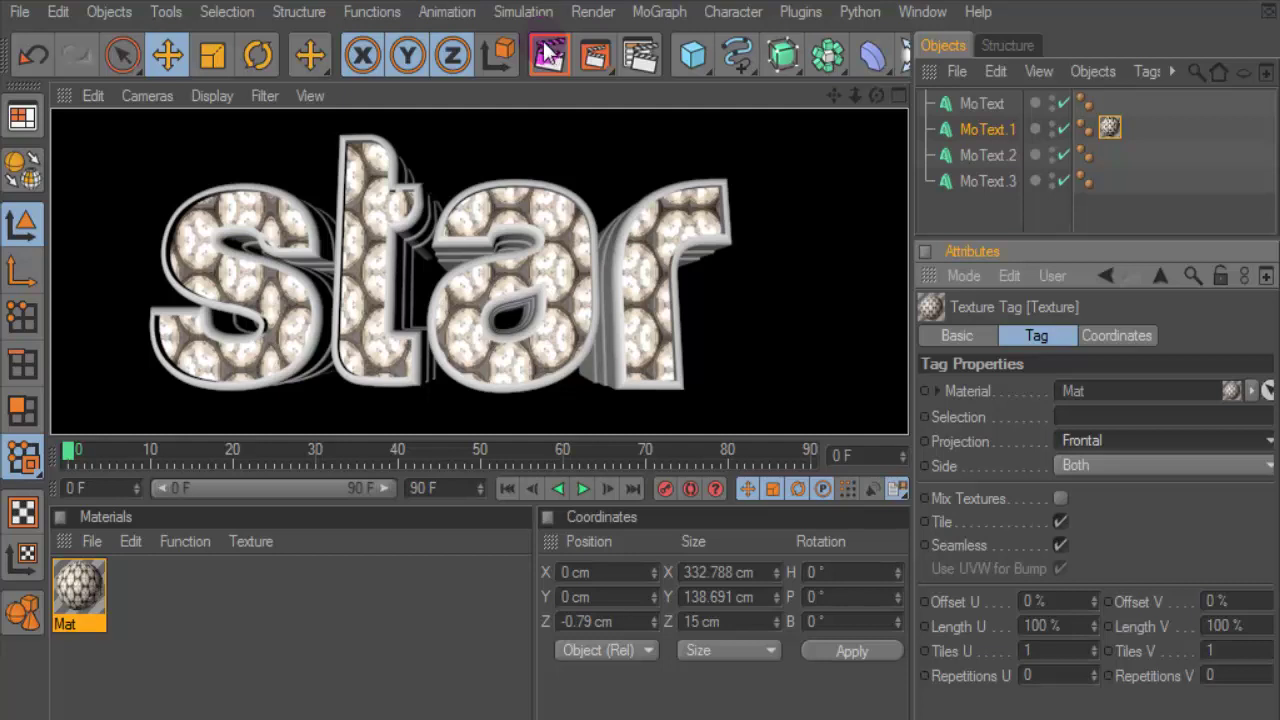
left_click(97, 574)
- Enable Mat's reflection at 60% brightness with Metal specular mode, then render the letters
double_click(96, 573)
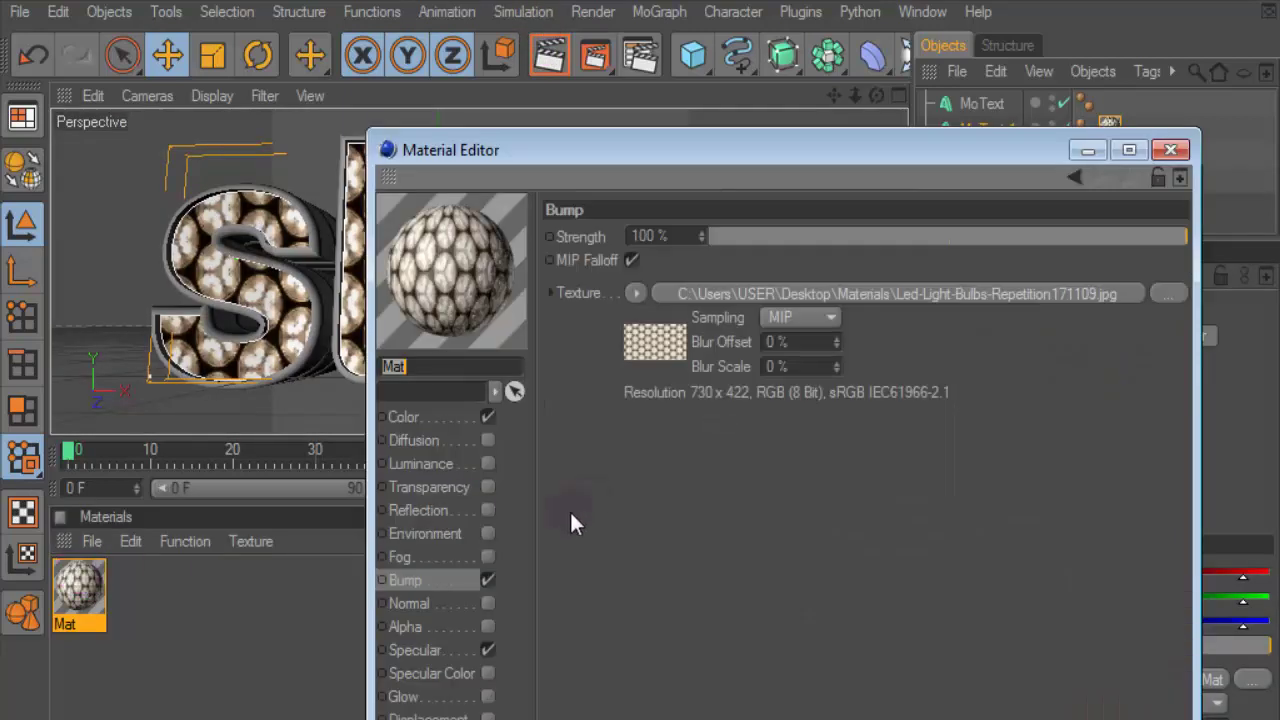
left_click(487, 511)
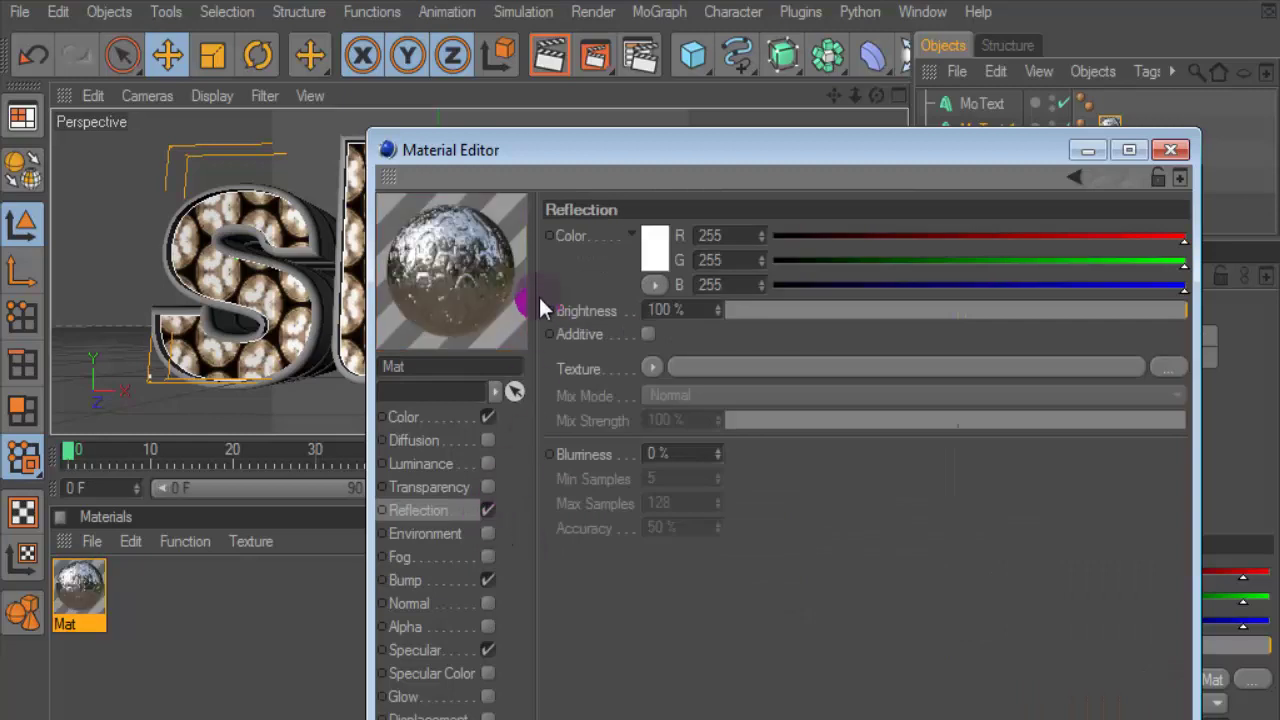
left_click(414, 650)
left_click(656, 317)
left_click(668, 366)
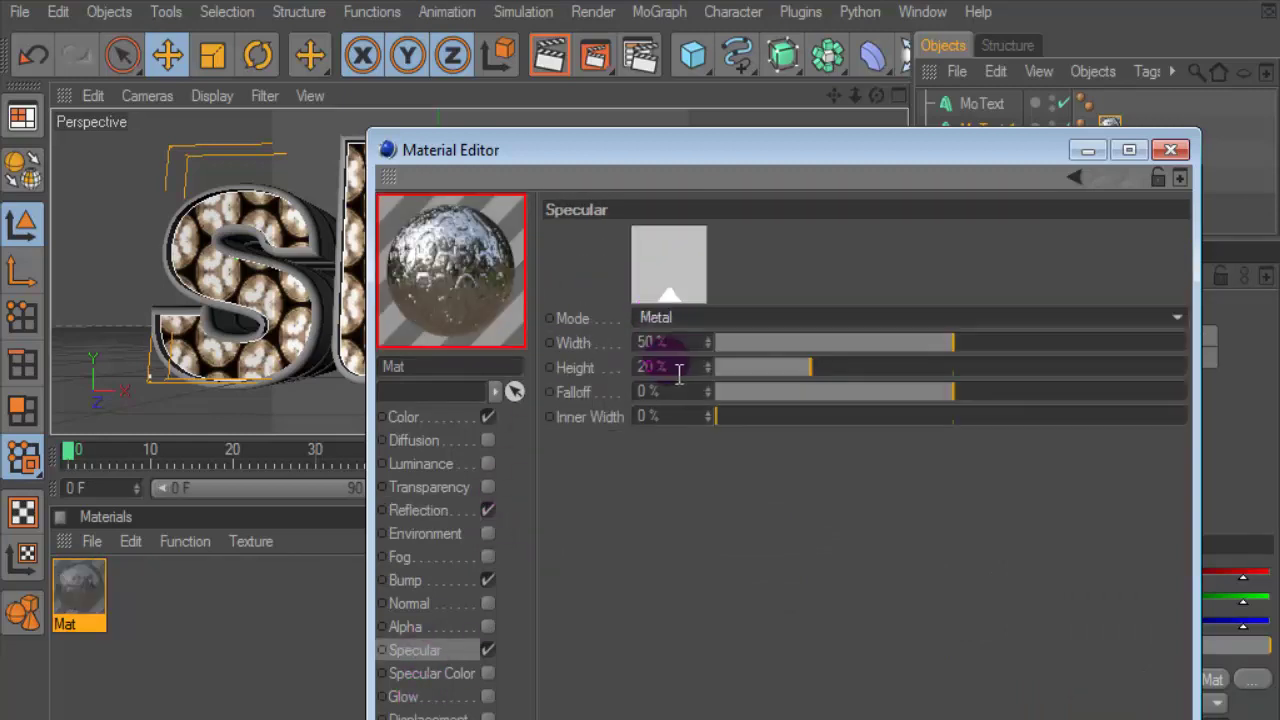
left_click(443, 510)
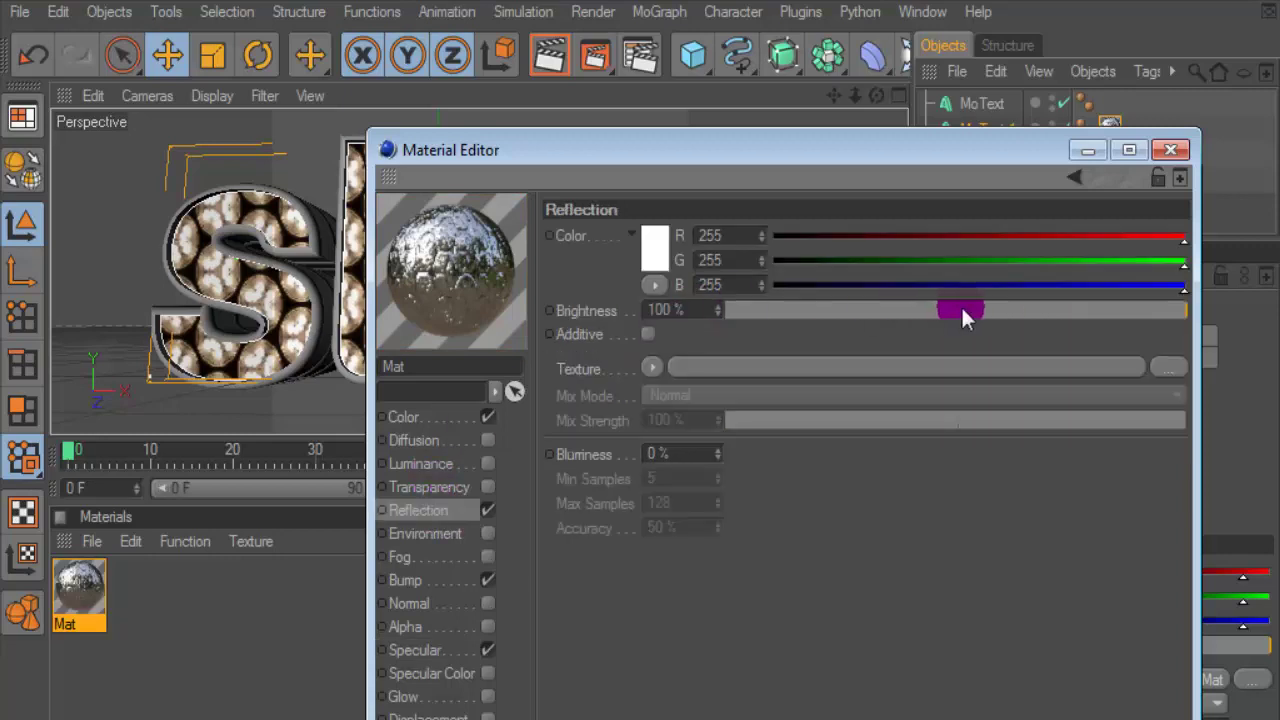
left_click(1003, 310)
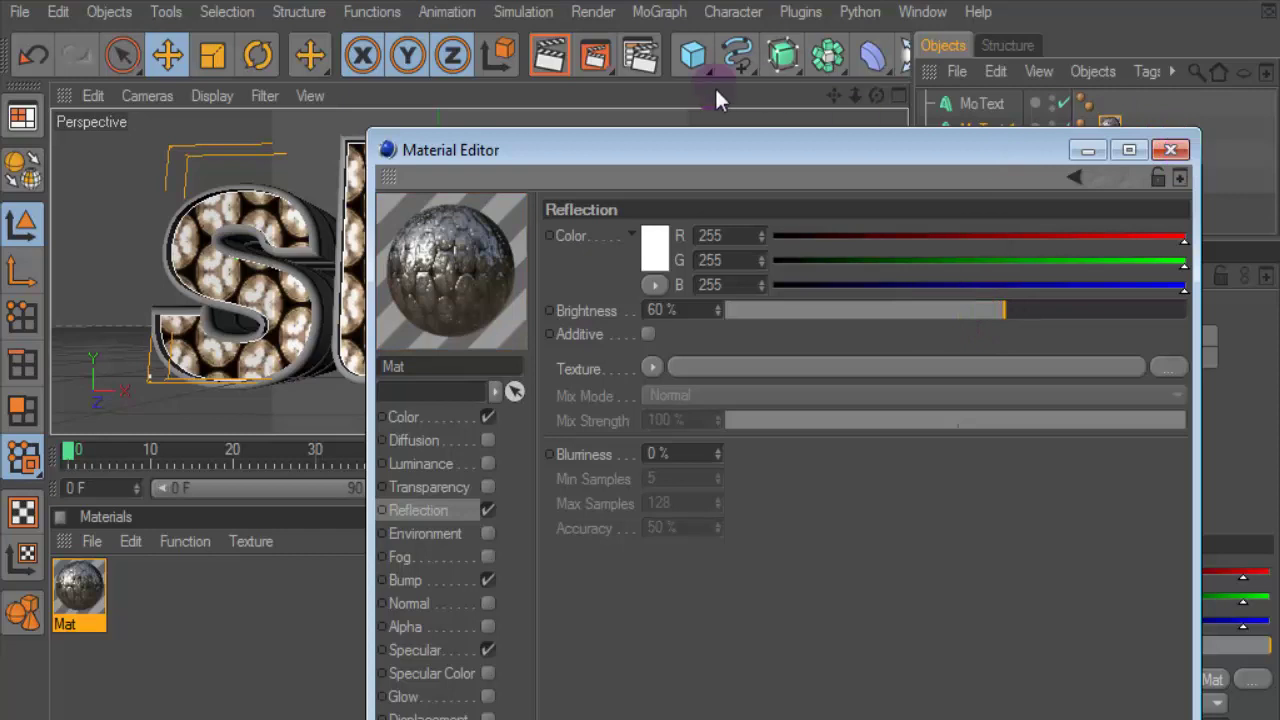
left_click(1170, 149)
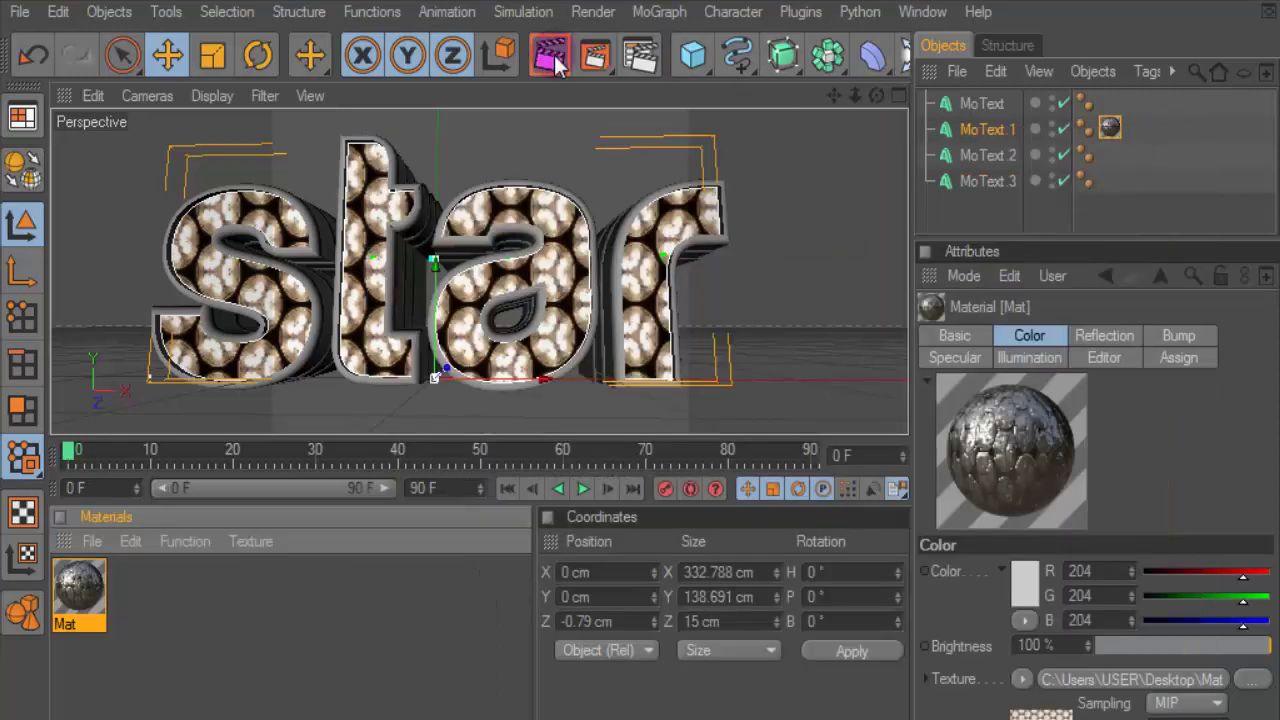
left_click(553, 58)
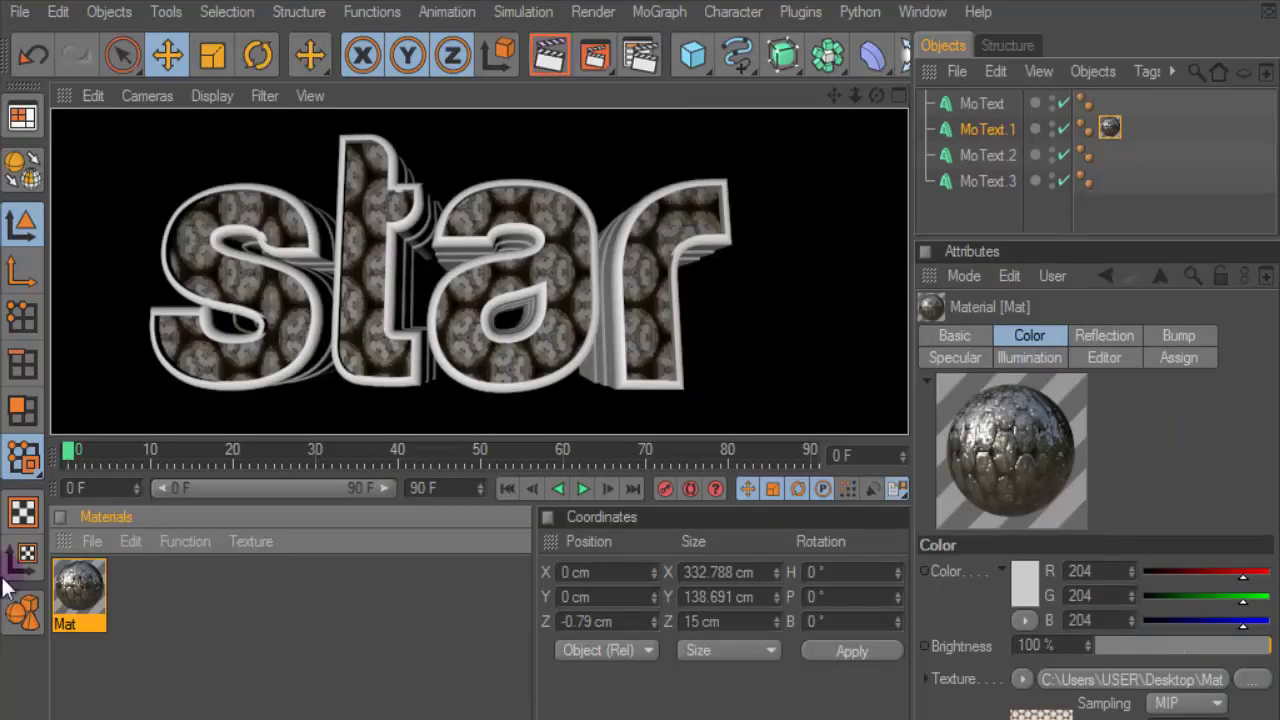
- Add a Sky object with a Compositing tag and delete the Mat material
left_click_drag(882, 80, 977, 309)
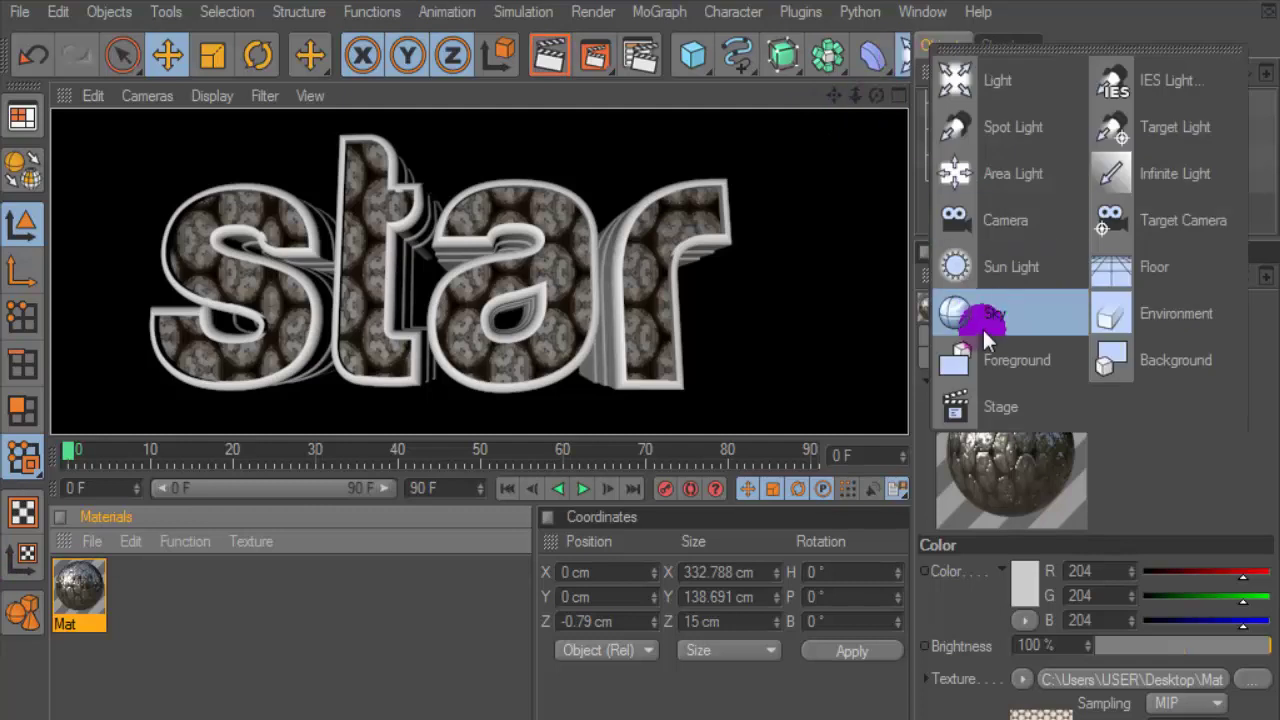
right_click(962, 107)
mouse_move(1050, 64)
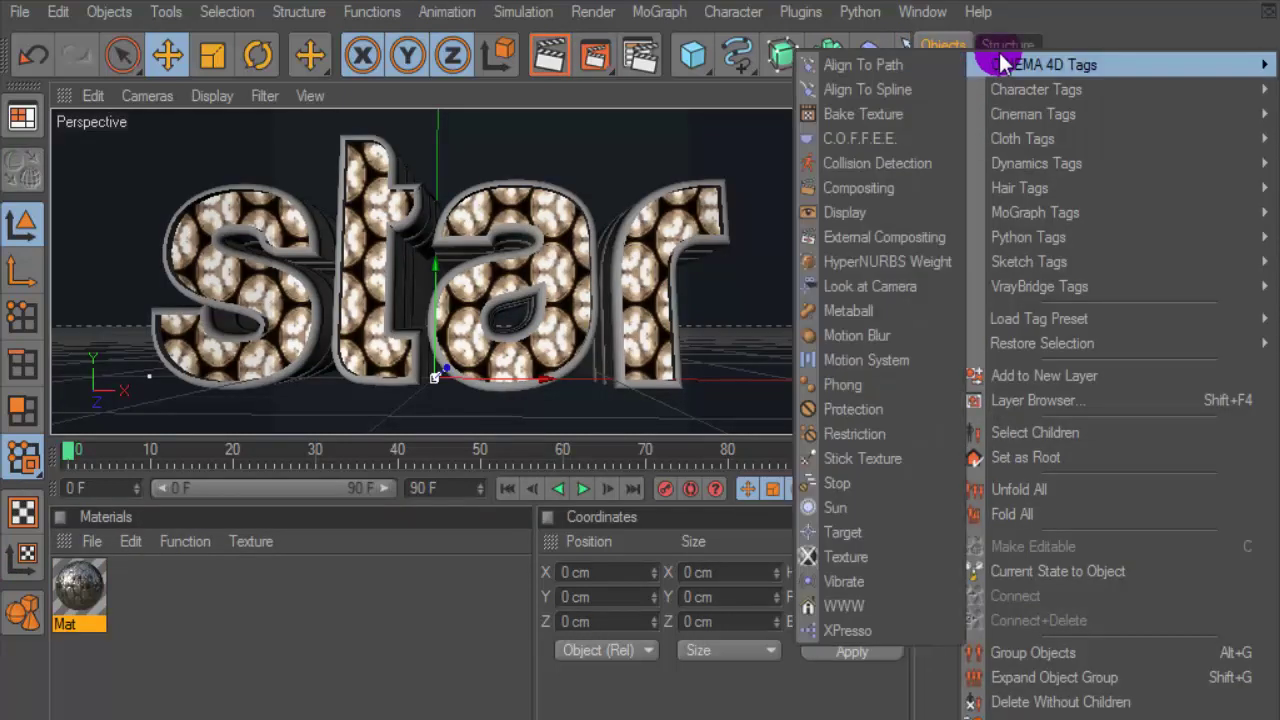
left_click(880, 194)
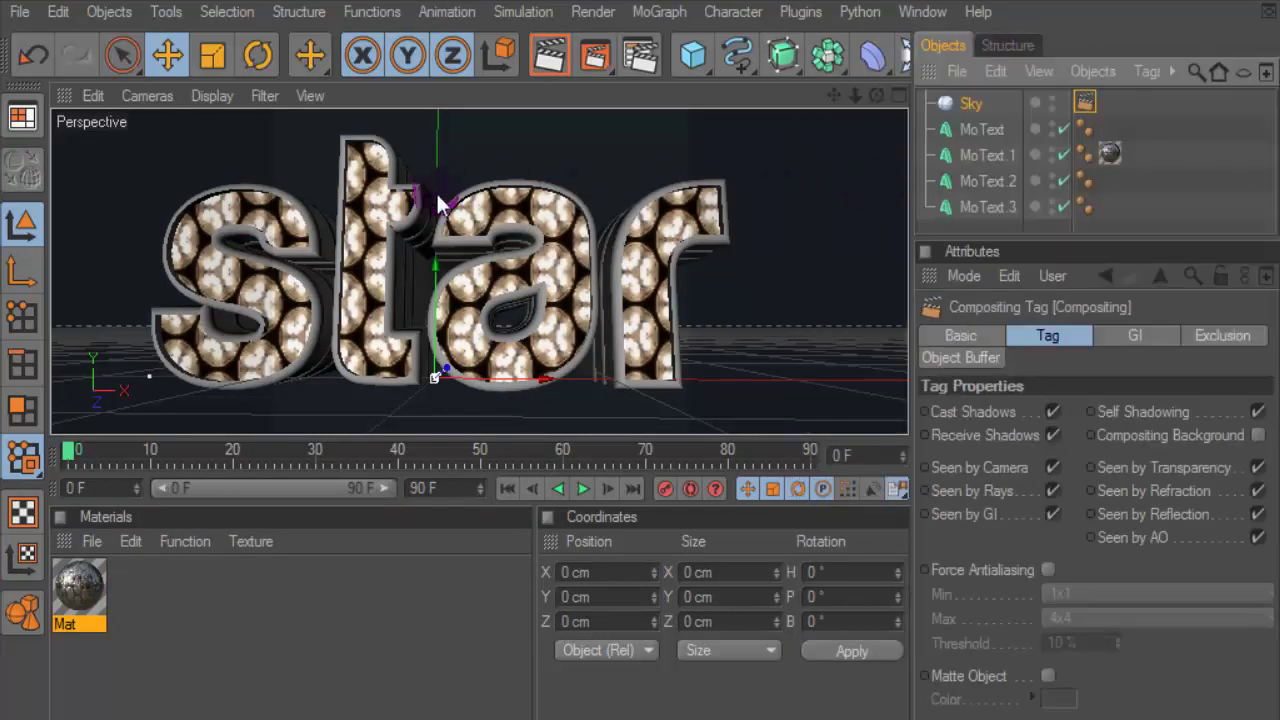
left_click(78, 590)
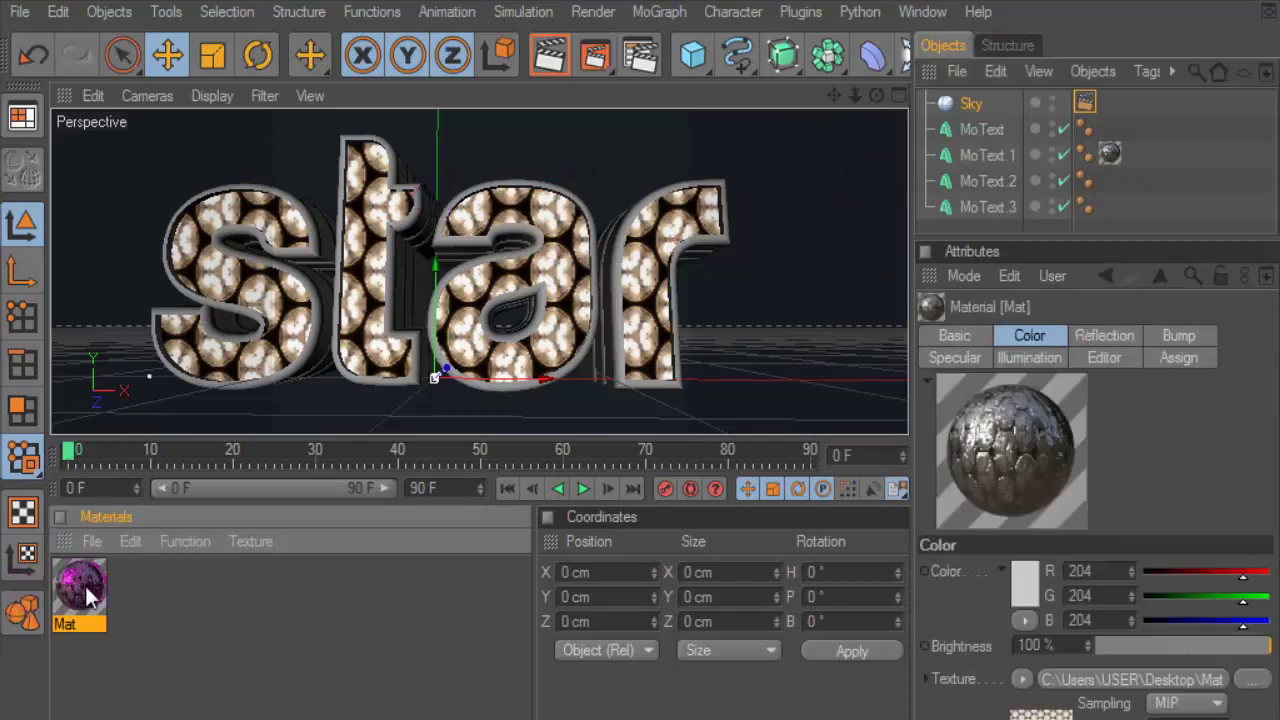
key("Delete")
- Create a new material, load red-led-screen-texture-free.jpg into Color, and copy the channel
left_click(68, 541)
left_click(90, 541)
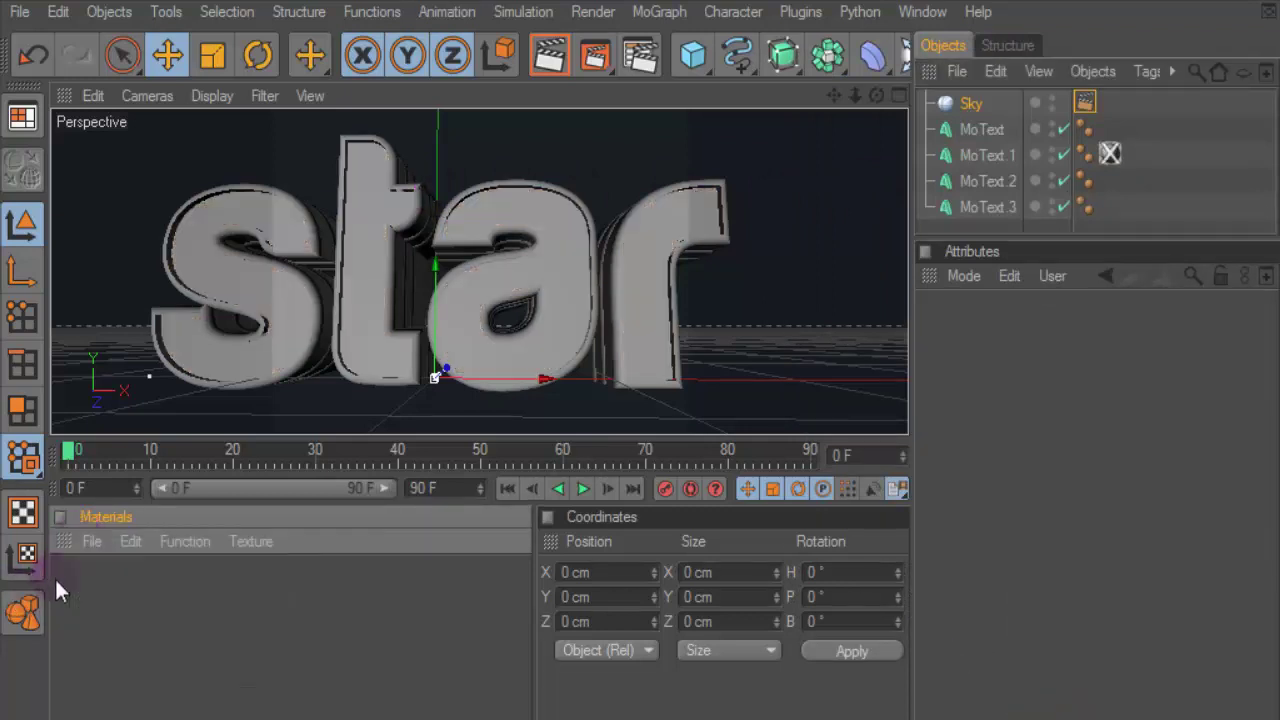
left_click(130, 541)
left_click(105, 578)
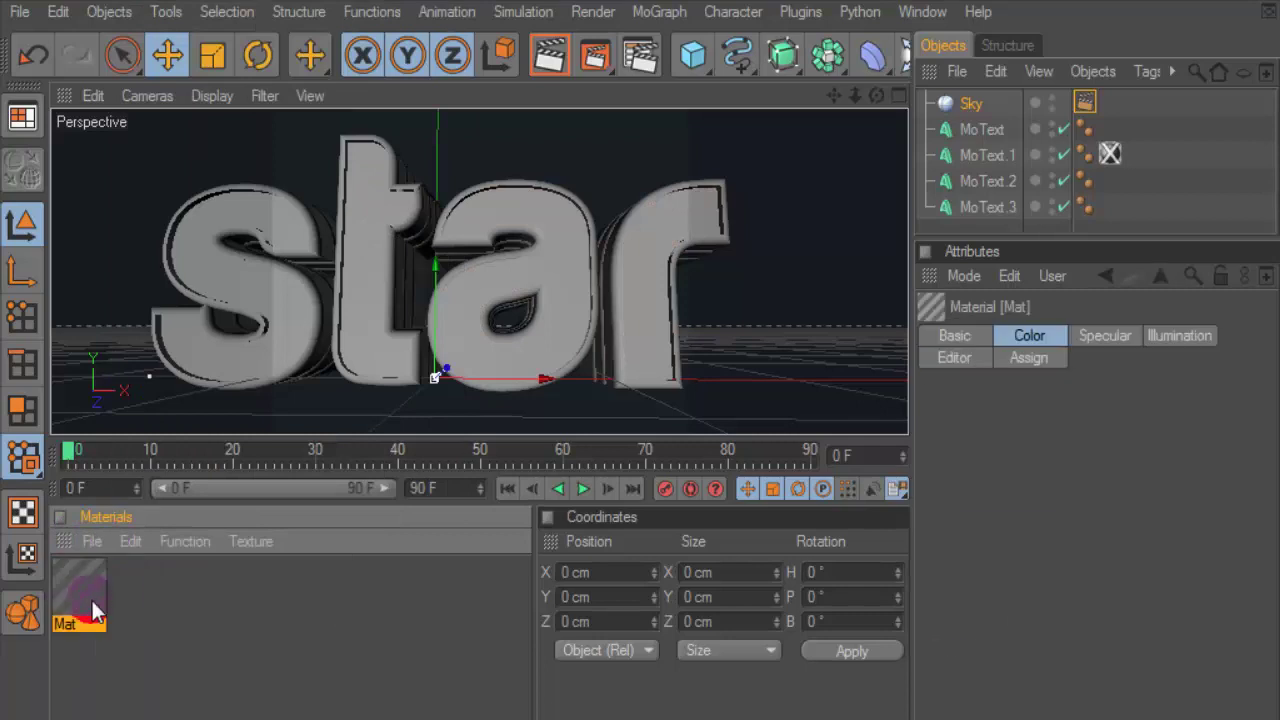
double_click(77, 587)
left_click(440, 417)
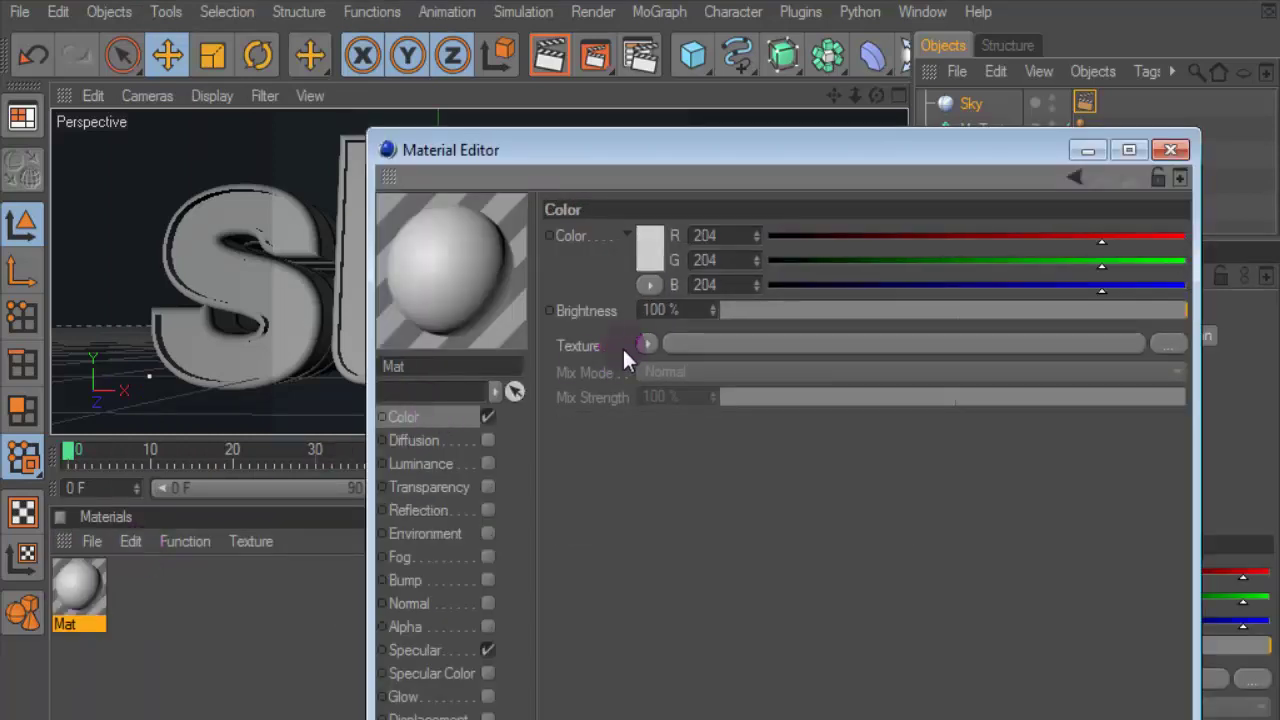
left_click(567, 343)
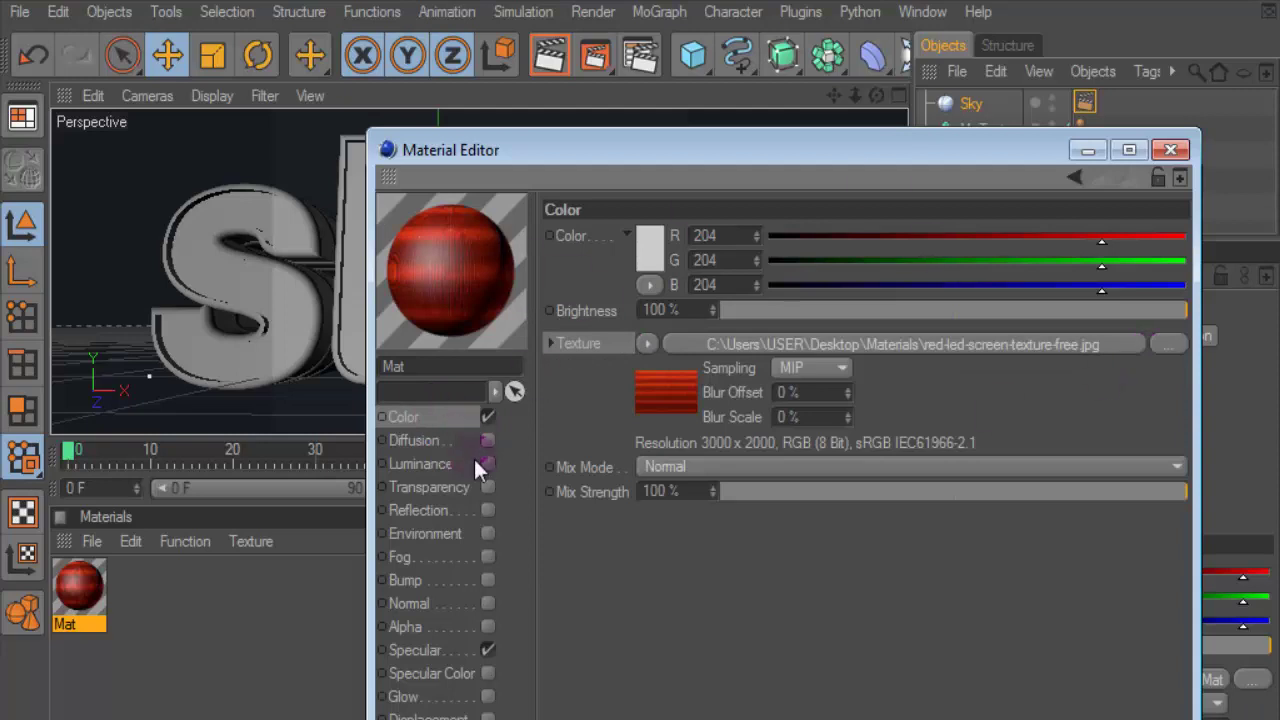
left_click_drag(645, 343, 680, 388)
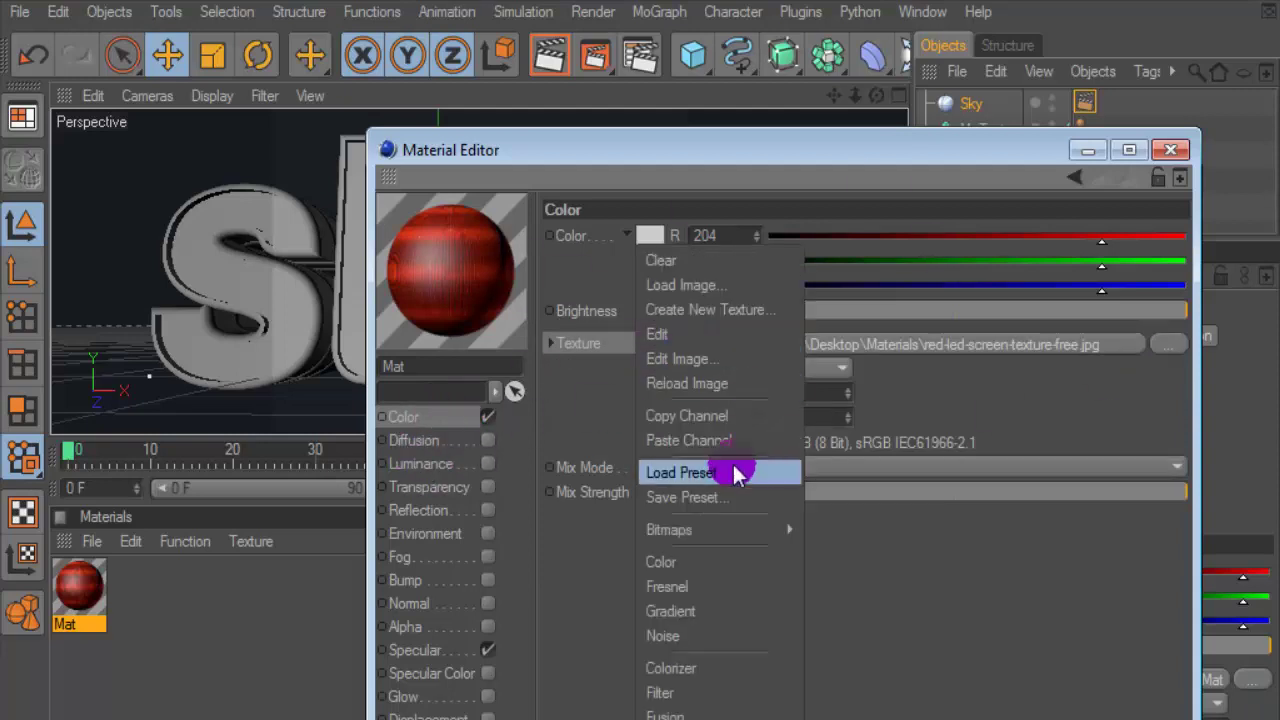
left_click(744, 416)
- Paste the LED texture into Reflection, set Metal specular, and apply the material to MoText.1
left_click(487, 510)
left_click_drag(645, 366, 708, 448)
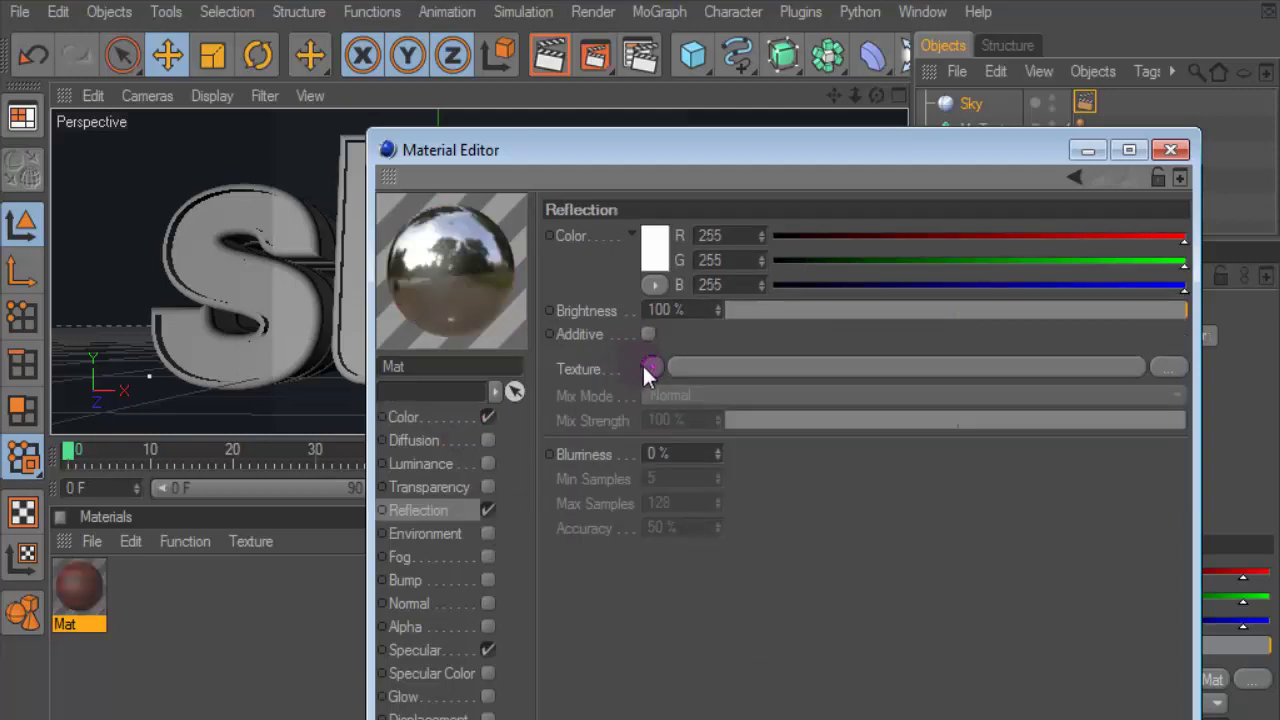
left_click(708, 448)
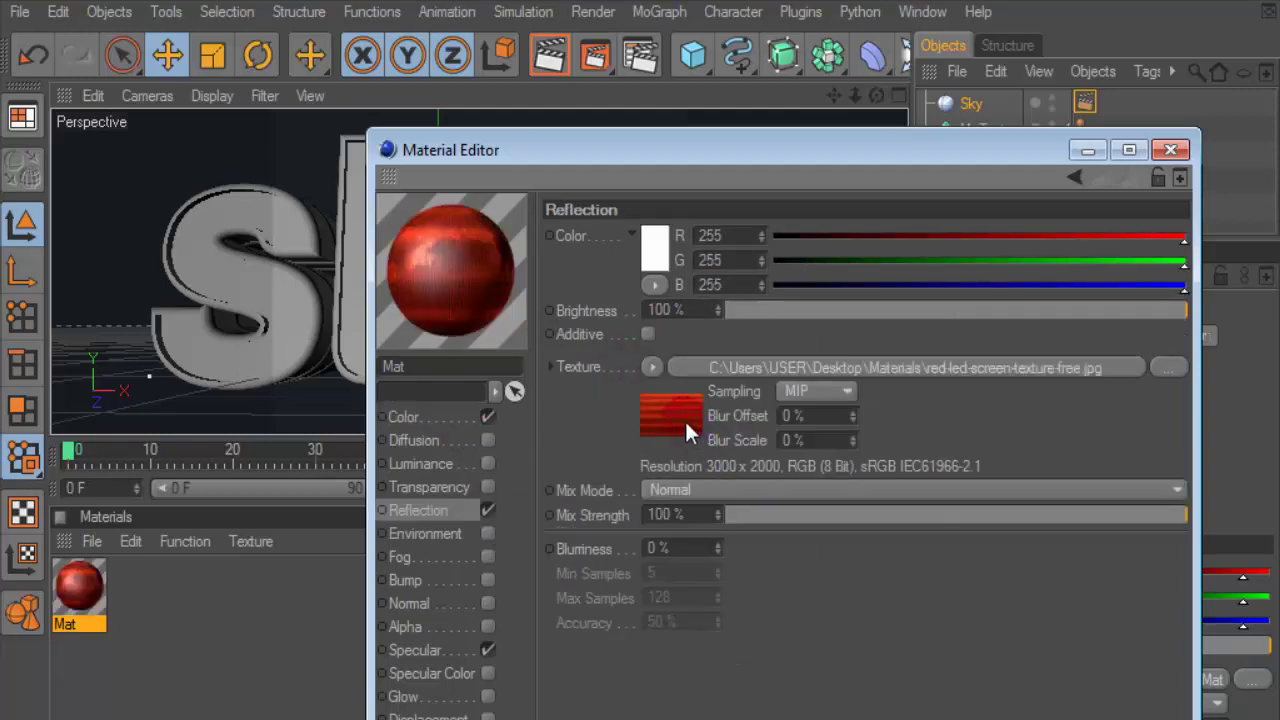
left_click(431, 648)
left_click(696, 317)
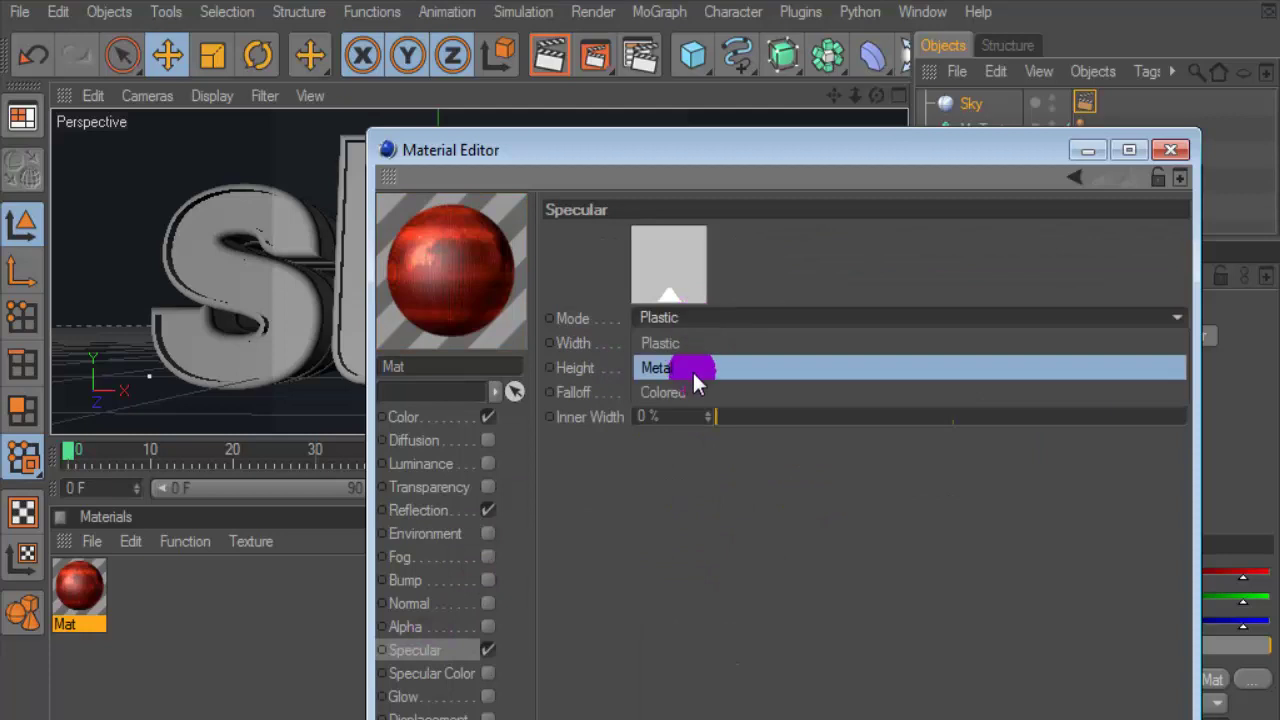
left_click(692, 368)
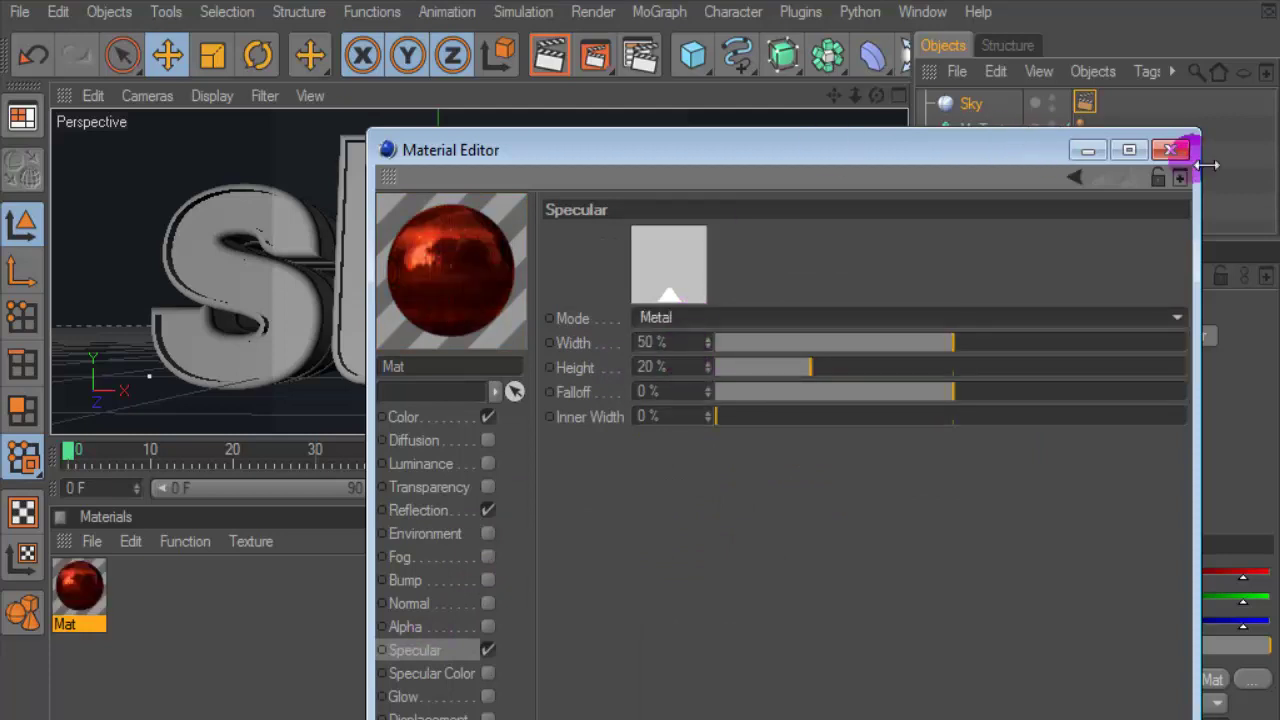
left_click(1170, 149)
left_click_drag(75, 588, 1110, 153)
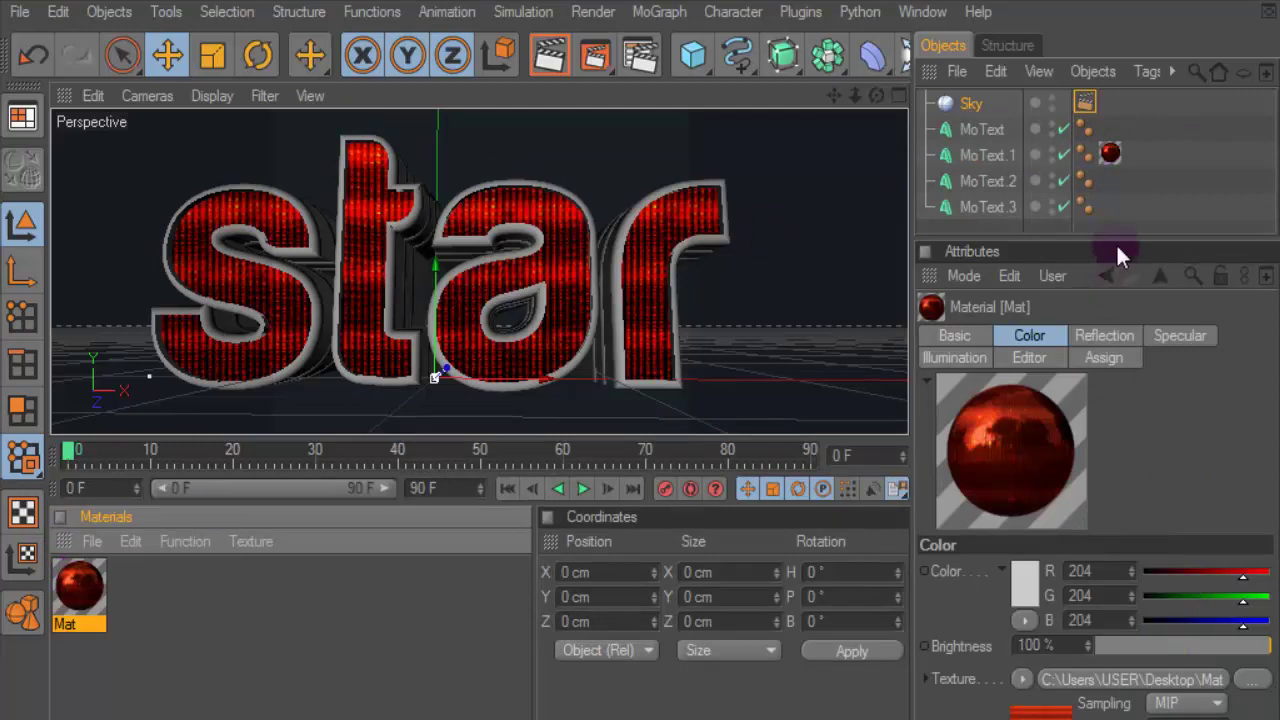
- Keep Frontal projection on MoText.1's LED texture and render a preview
left_click(1110, 153)
left_click(1154, 438)
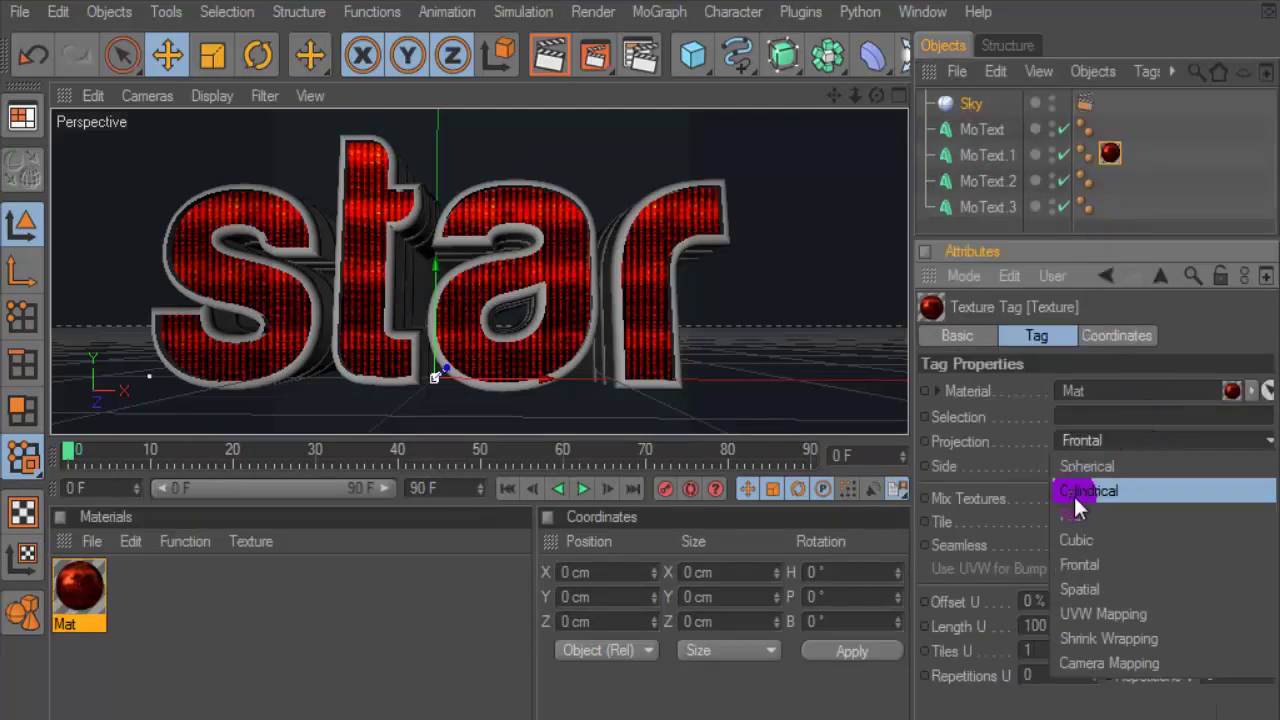
left_click(1075, 566)
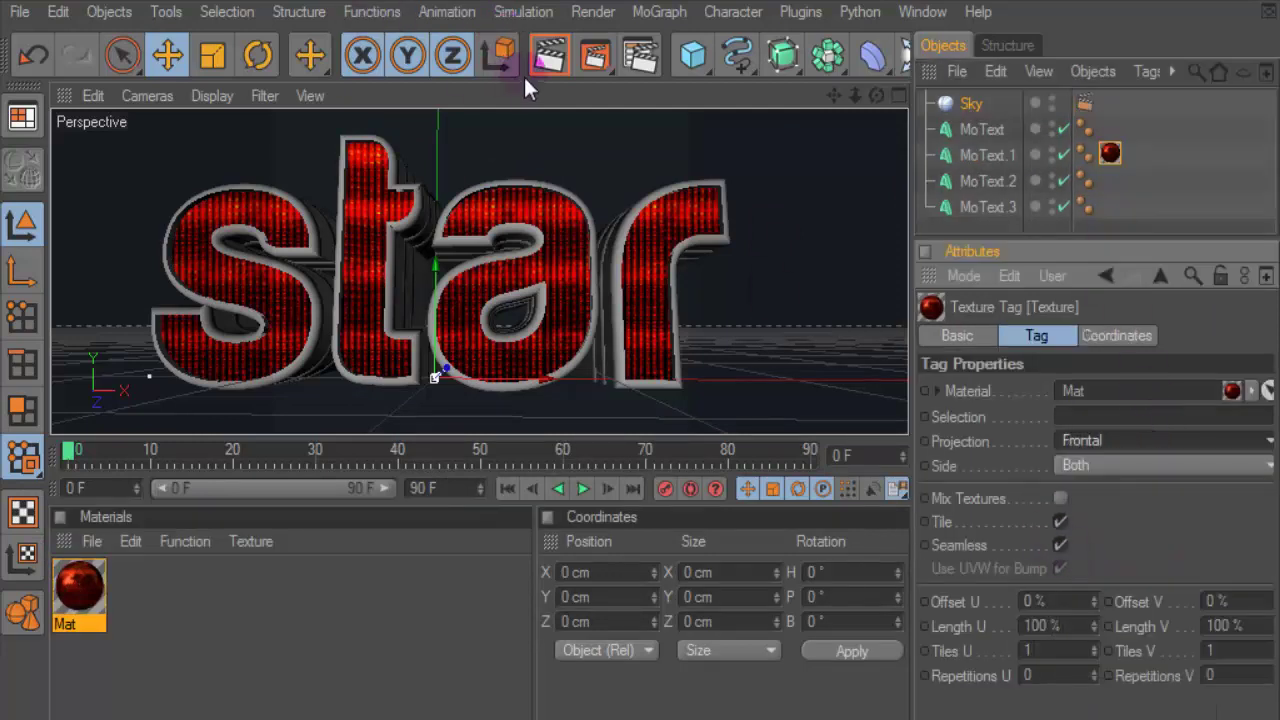
left_click(548, 55)
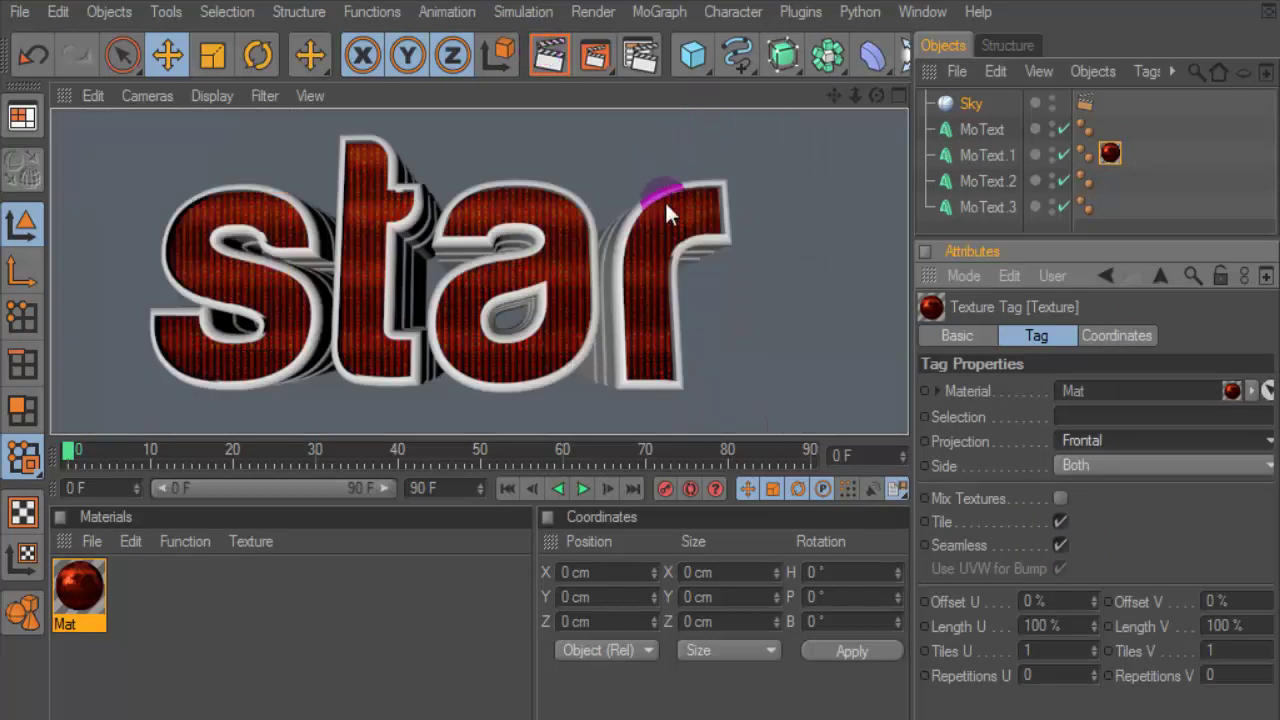
- Turn off Seen by Camera in the Sky's Compositing tag and render on black
left_click(666, 206)
scroll(661, 199, "down", 2)
scroll(661, 199, "down", 3)
scroll(661, 199, "up", 5)
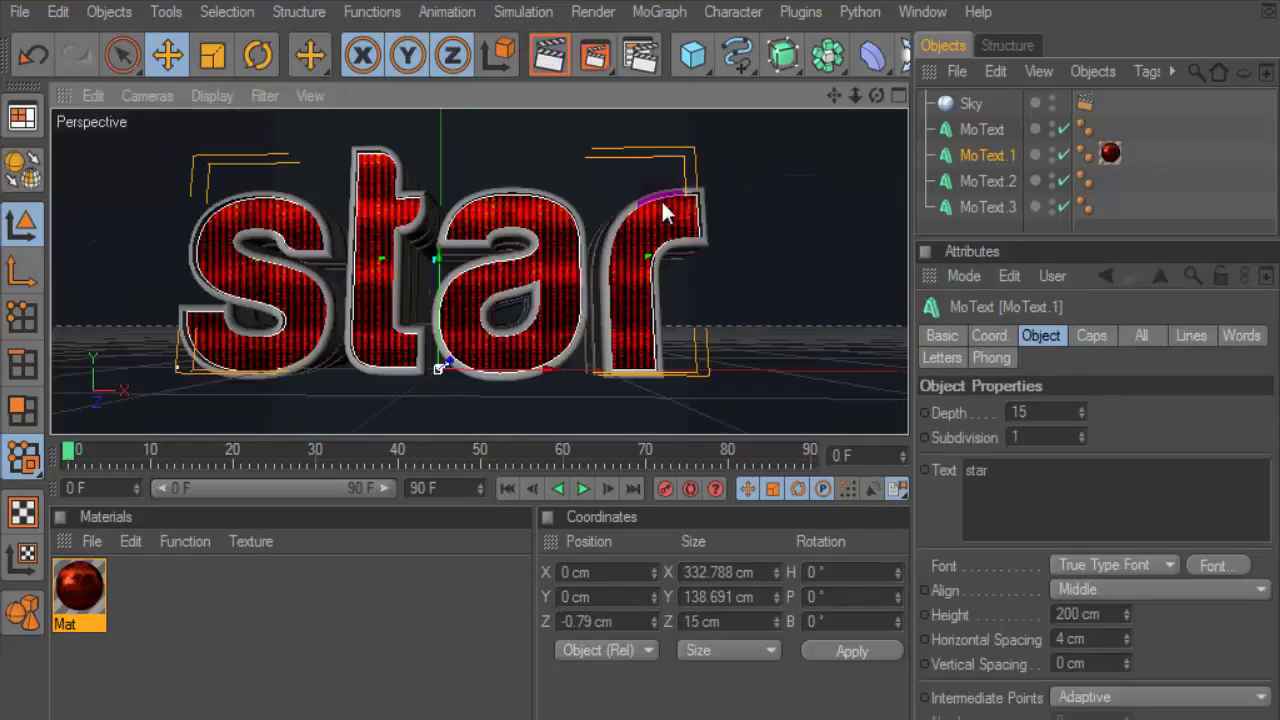
left_click_drag(876, 95, 641, 216)
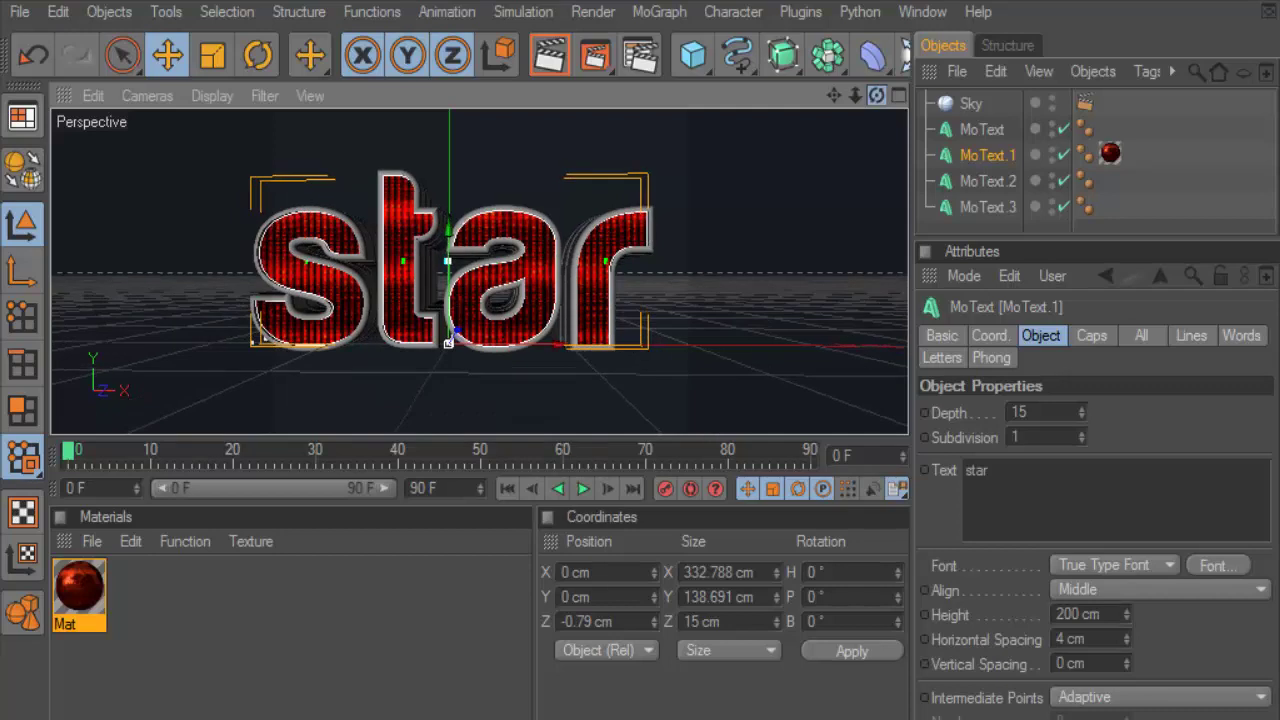
left_click(1085, 103)
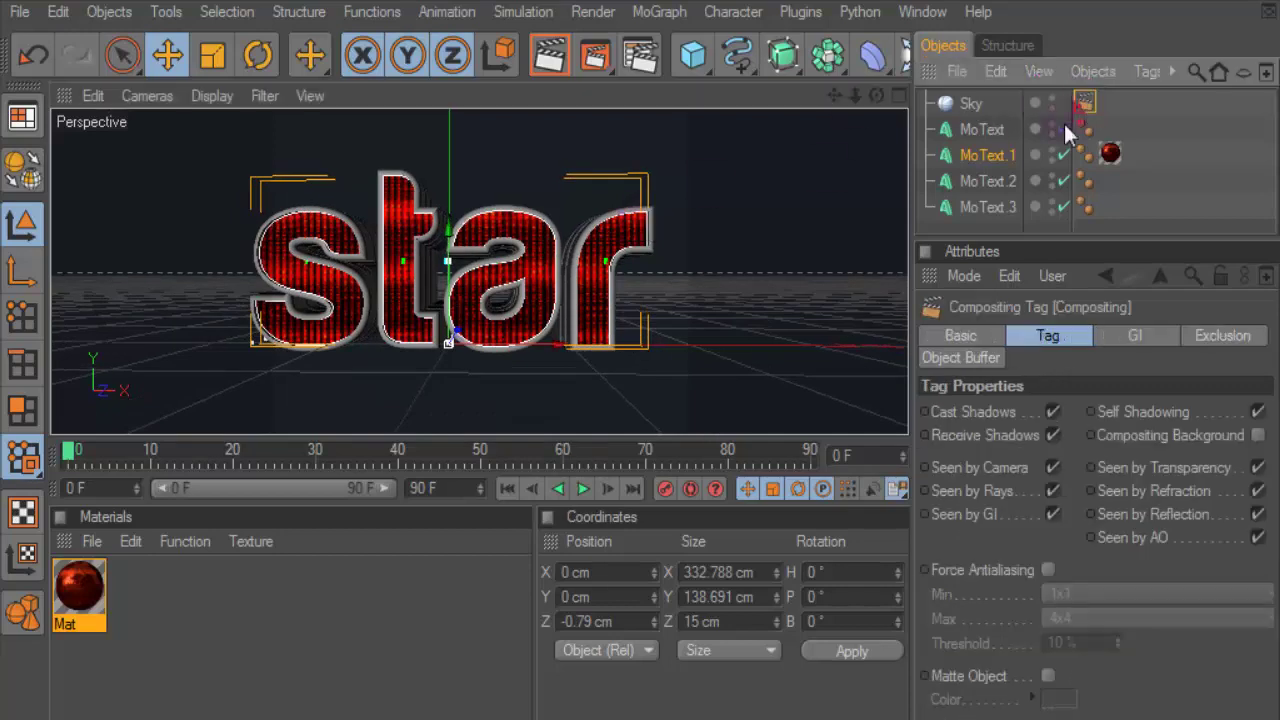
left_click(1053, 467)
left_click(549, 55)
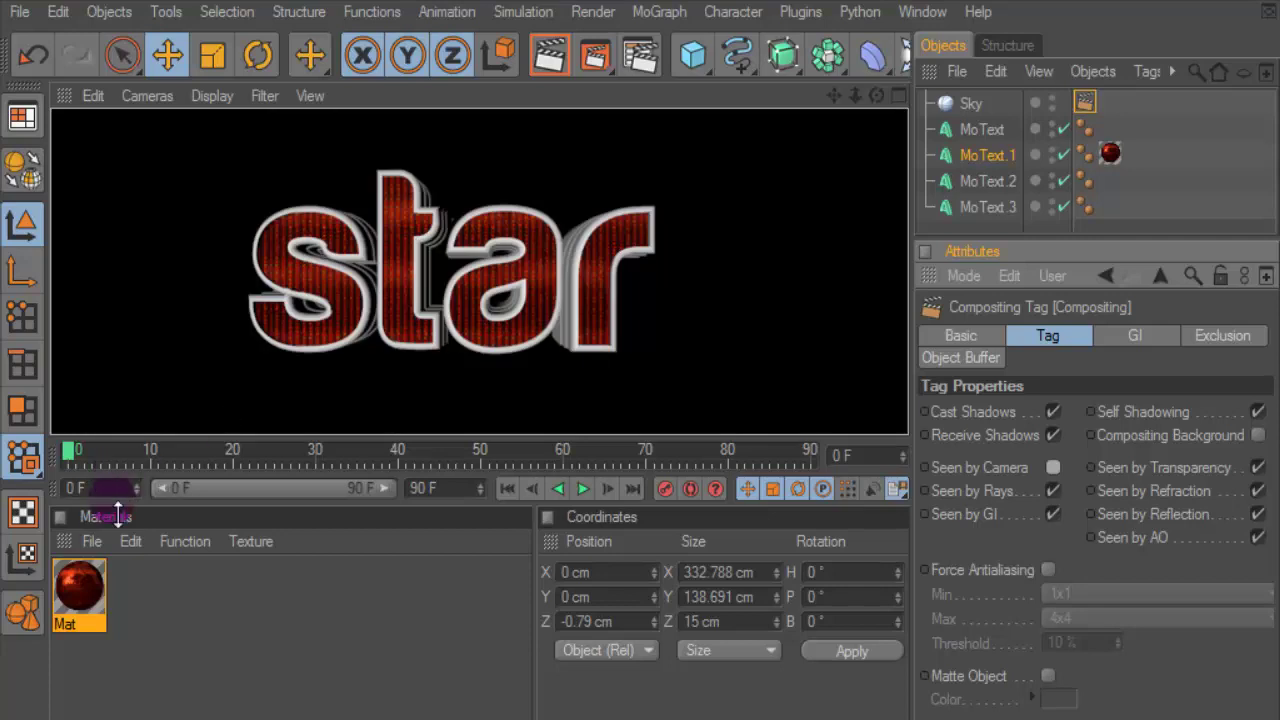
left_click(90, 541)
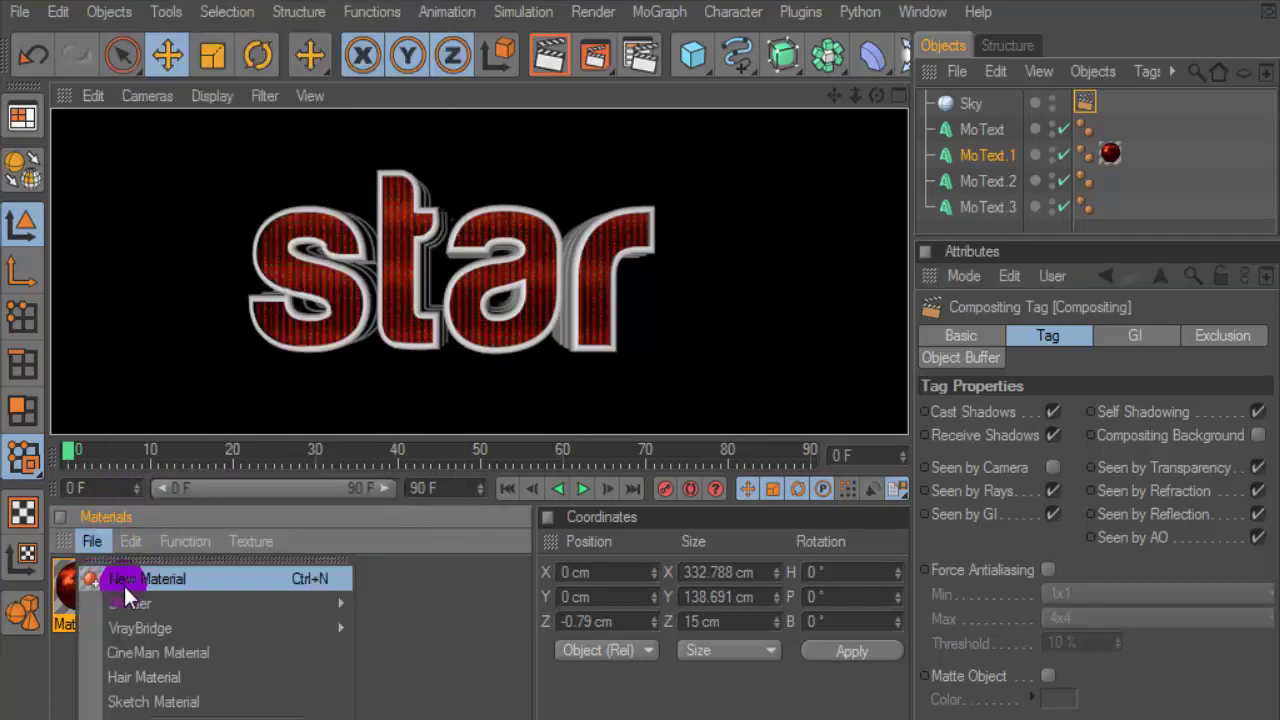
- Create Mat.1 with Color, Specular and Diffusion off and Luminance using HDR 10.hdr
left_click(124, 582)
double_click(78, 591)
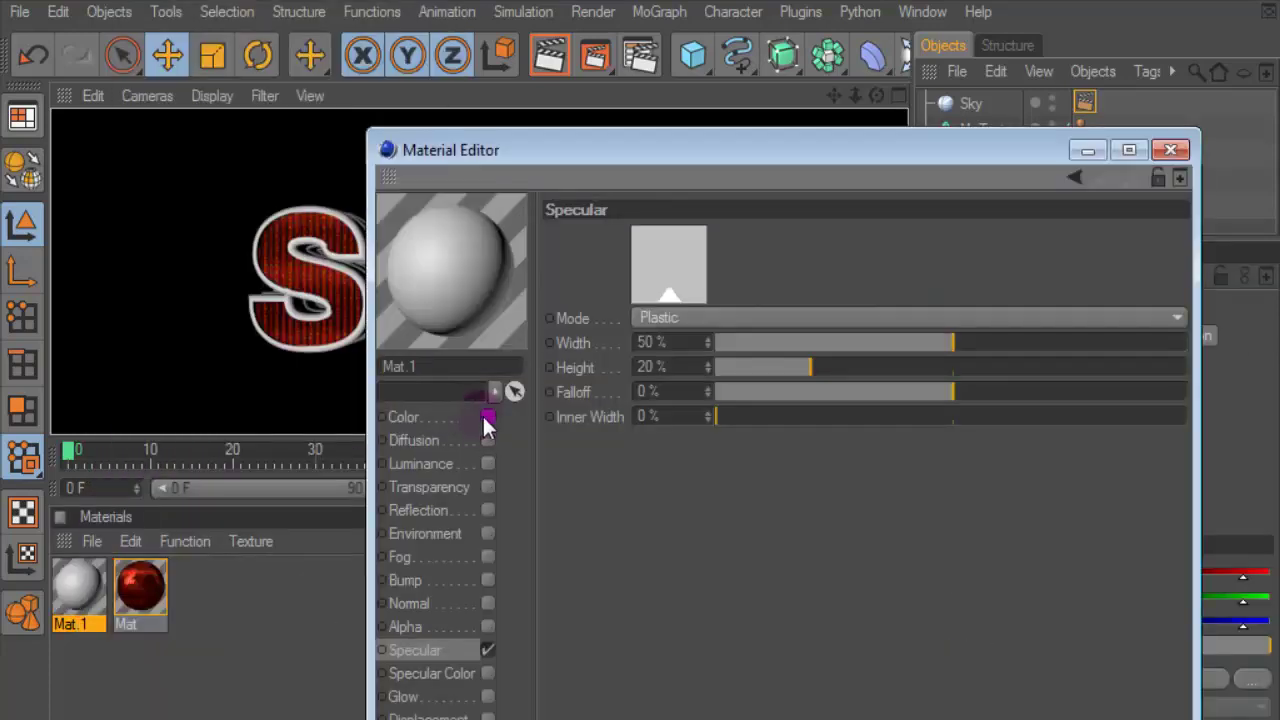
left_click(487, 416)
left_click(488, 650)
left_click(487, 440)
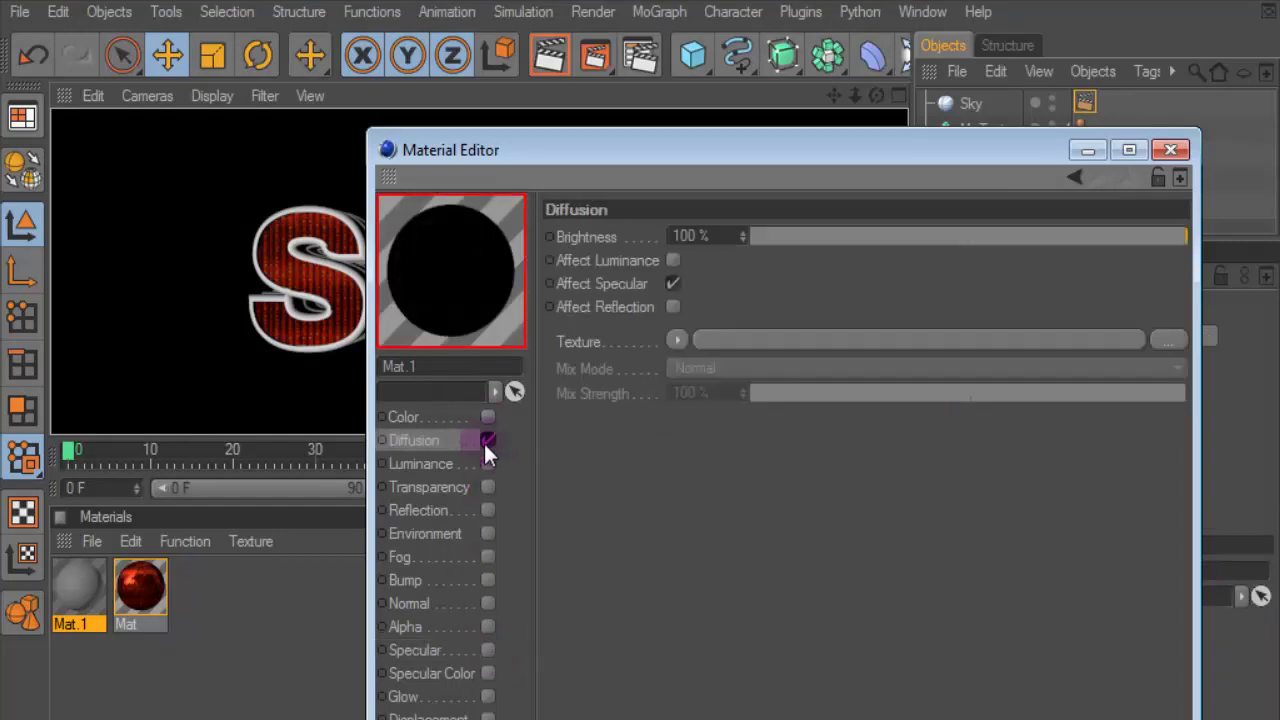
left_click(487, 463)
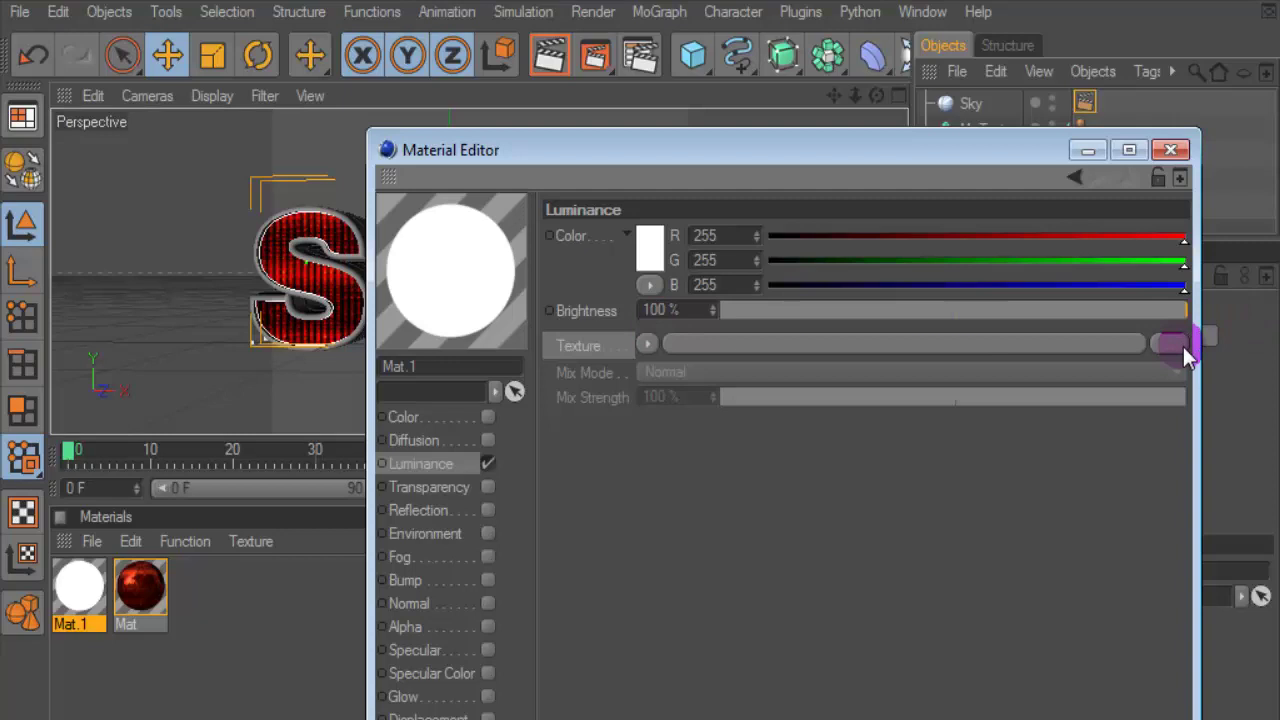
left_click(1170, 149)
- Apply Mat.1 to the Sky object and open its projection choices
left_click(86, 592)
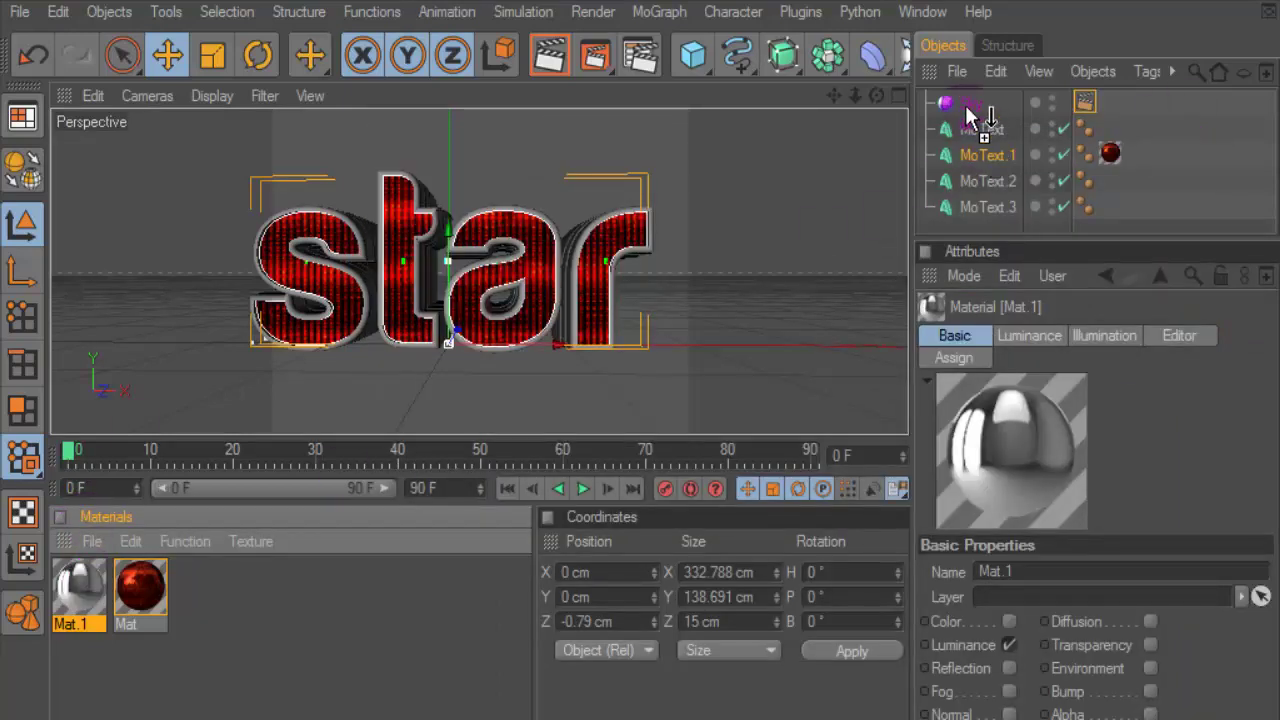
left_click_drag(86, 592, 965, 104)
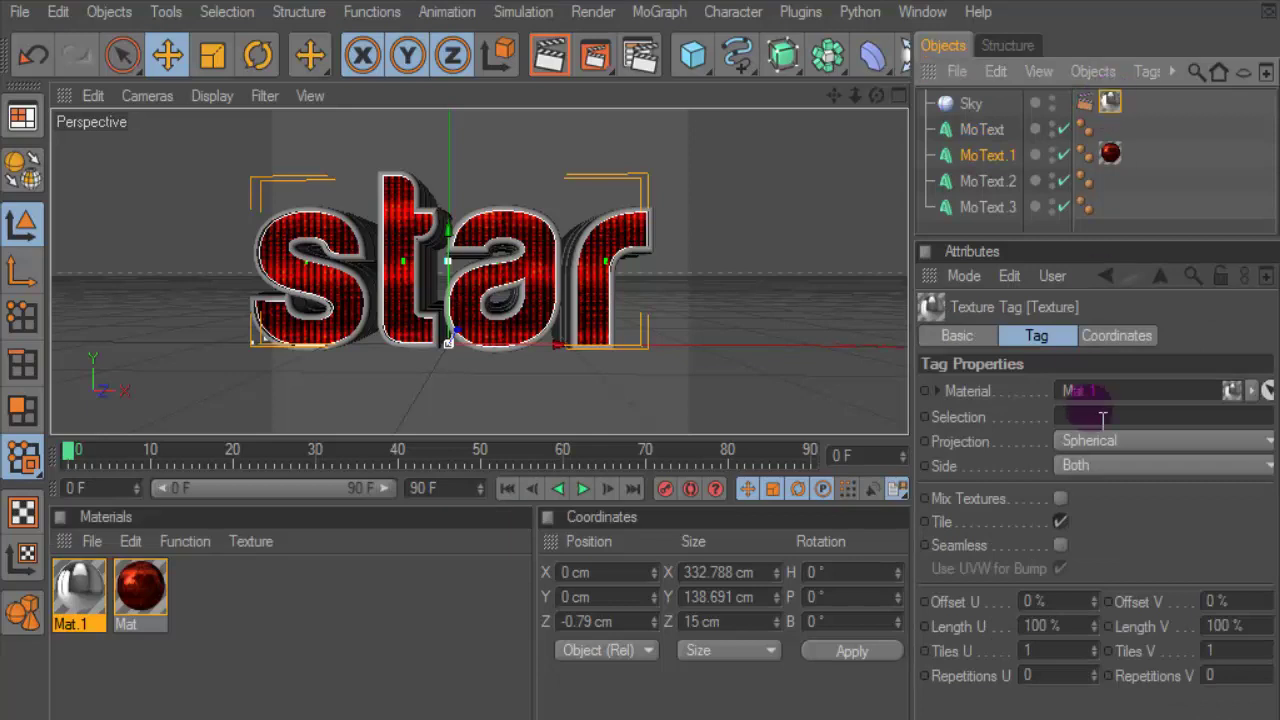
left_click(1104, 441)
- Set the Sky texture to Cubic projection, enlarge the viewport, and render a close-up
left_click(1100, 540)
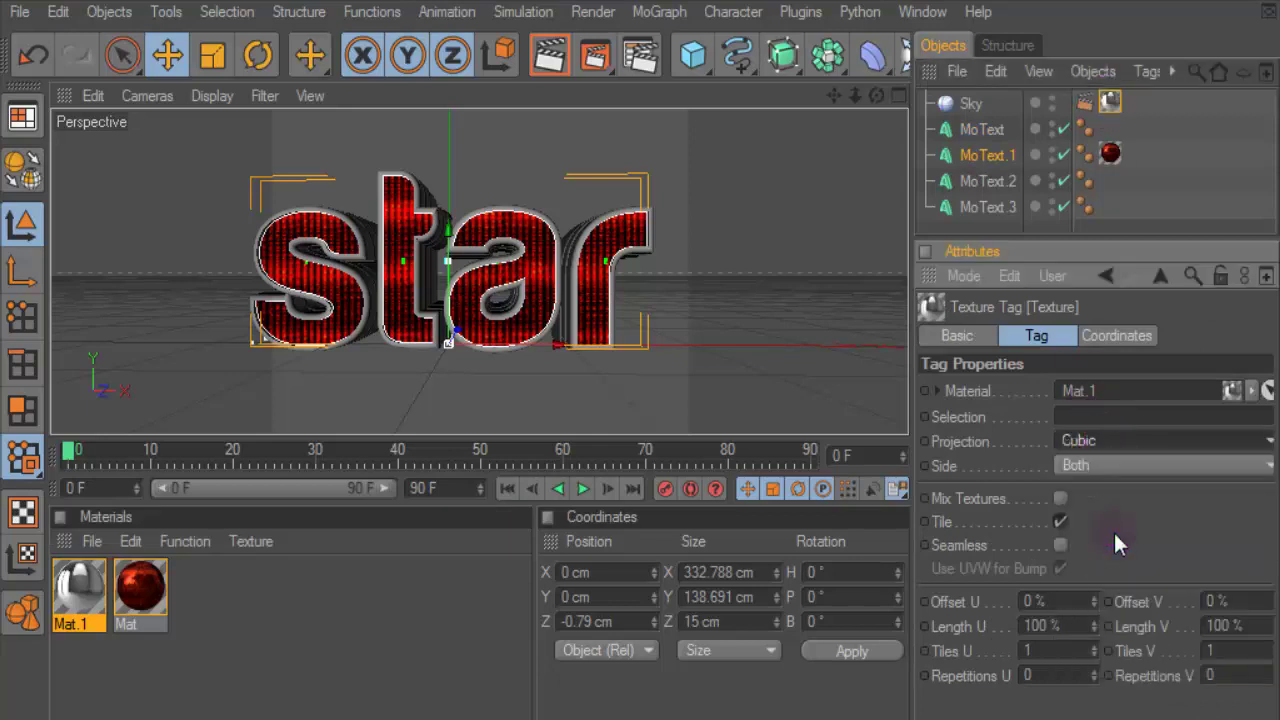
left_click(549, 55)
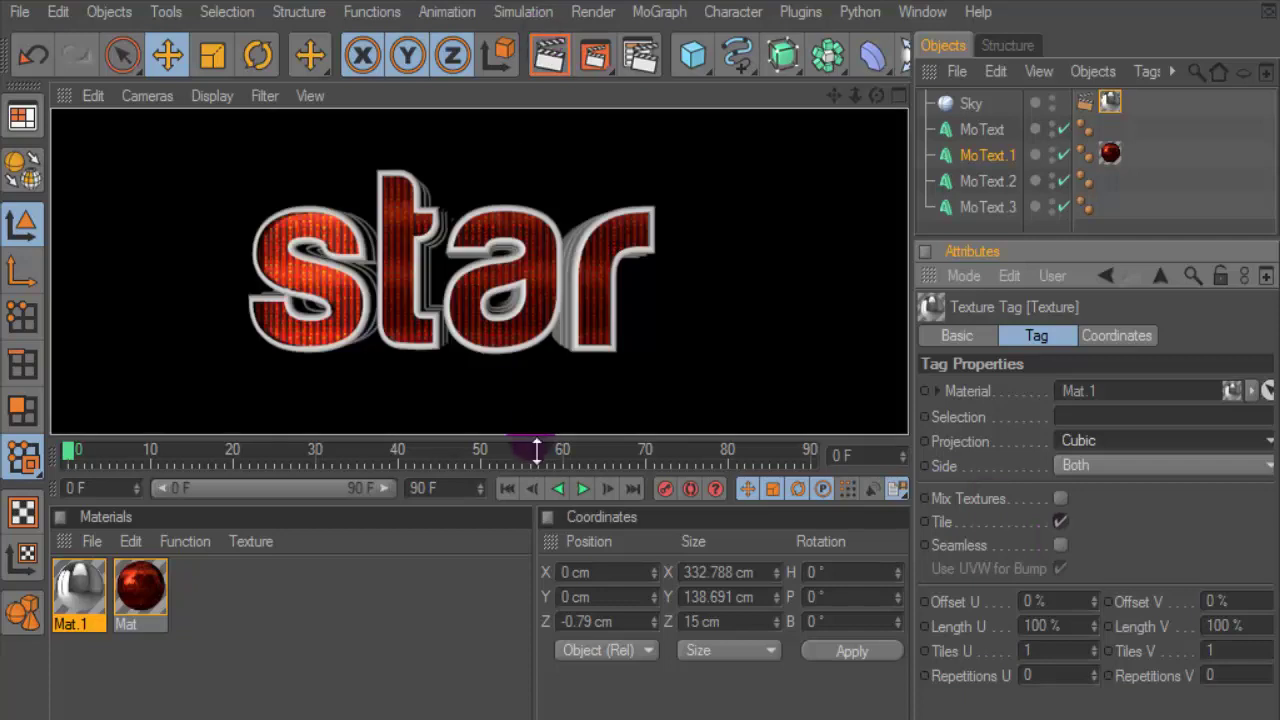
left_click_drag(527, 440, 571, 612)
mouse_move(876, 95)
left_mouse_down()
mouse_move(900, 110)
mouse_move(870, 100)
left_mouse_up()
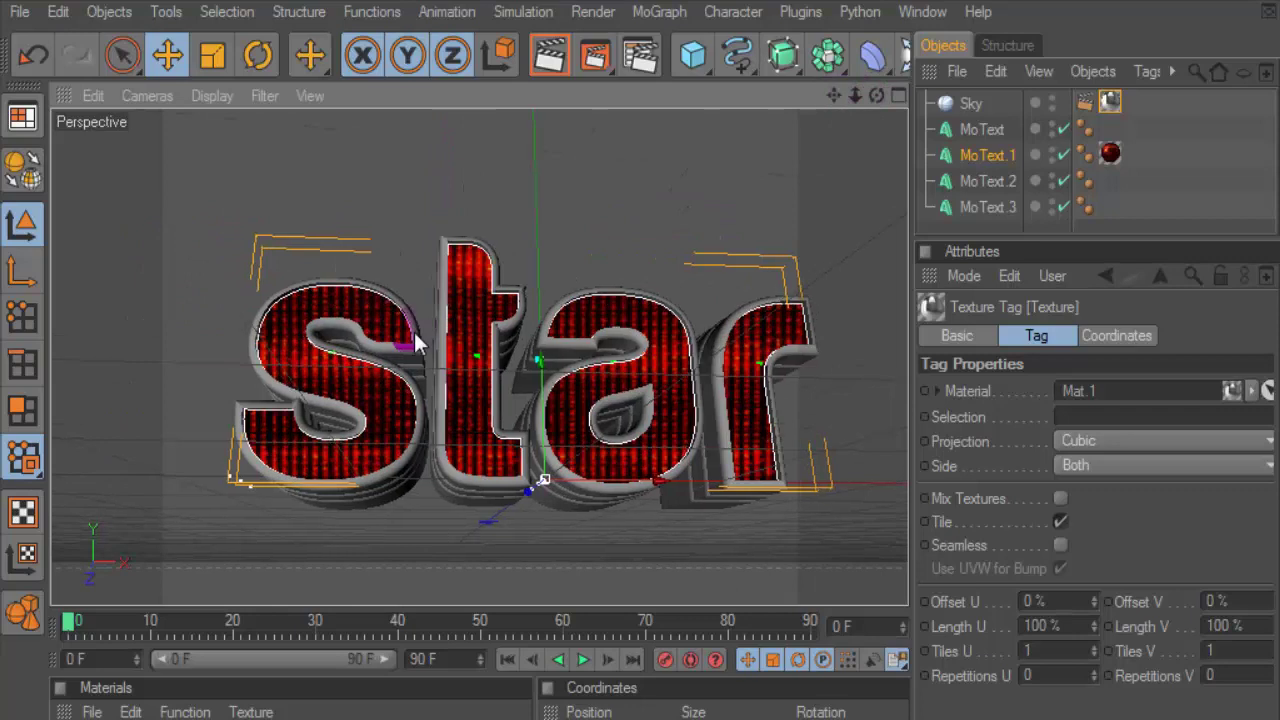
scroll(430, 300, "up", 5)
left_click(536, 60)
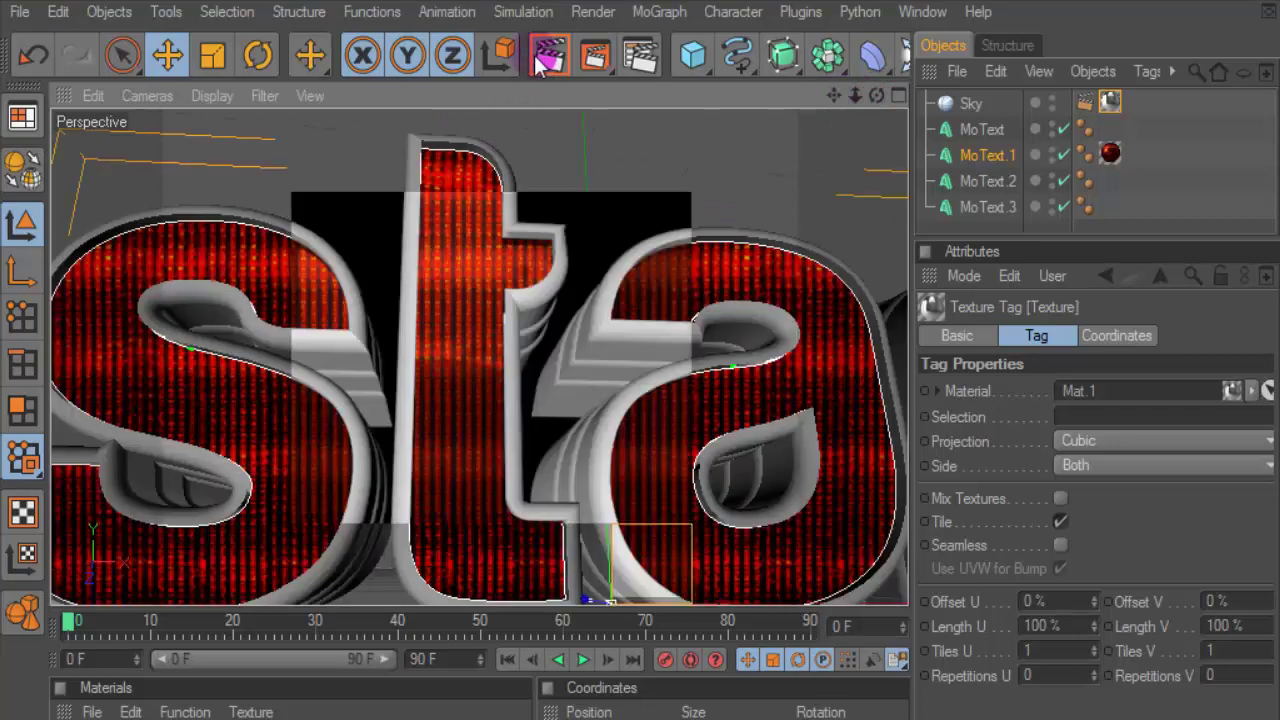
- Orbit to face the star text frontally, render a preview, and select Mat
scroll(606, 260, "down", 5)
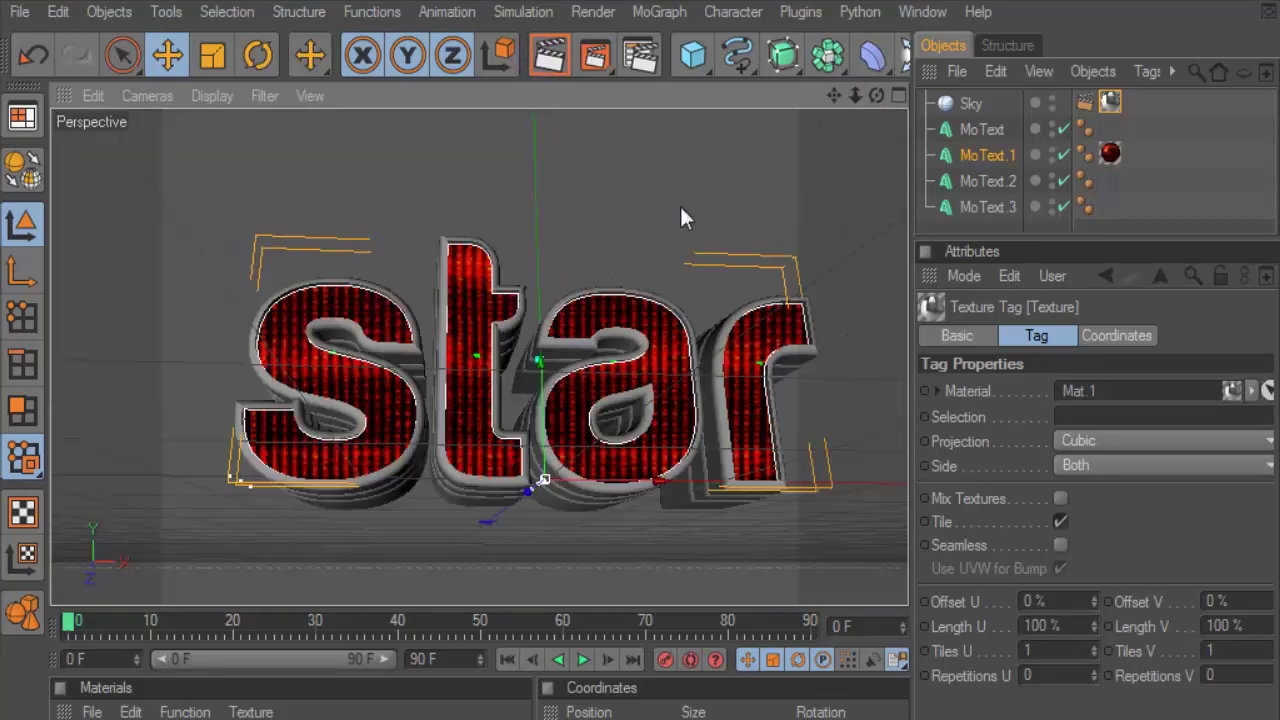
left_click_drag(480, 350, 540, 345, "alt")
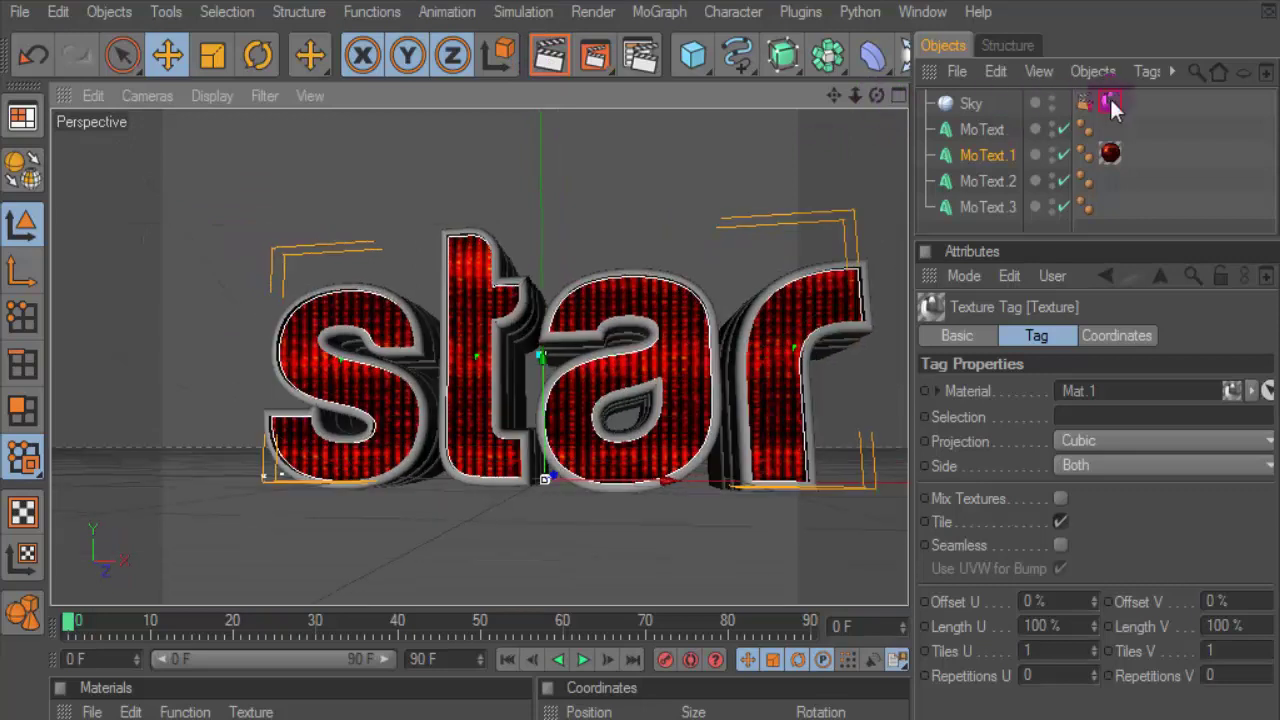
left_click(567, 60)
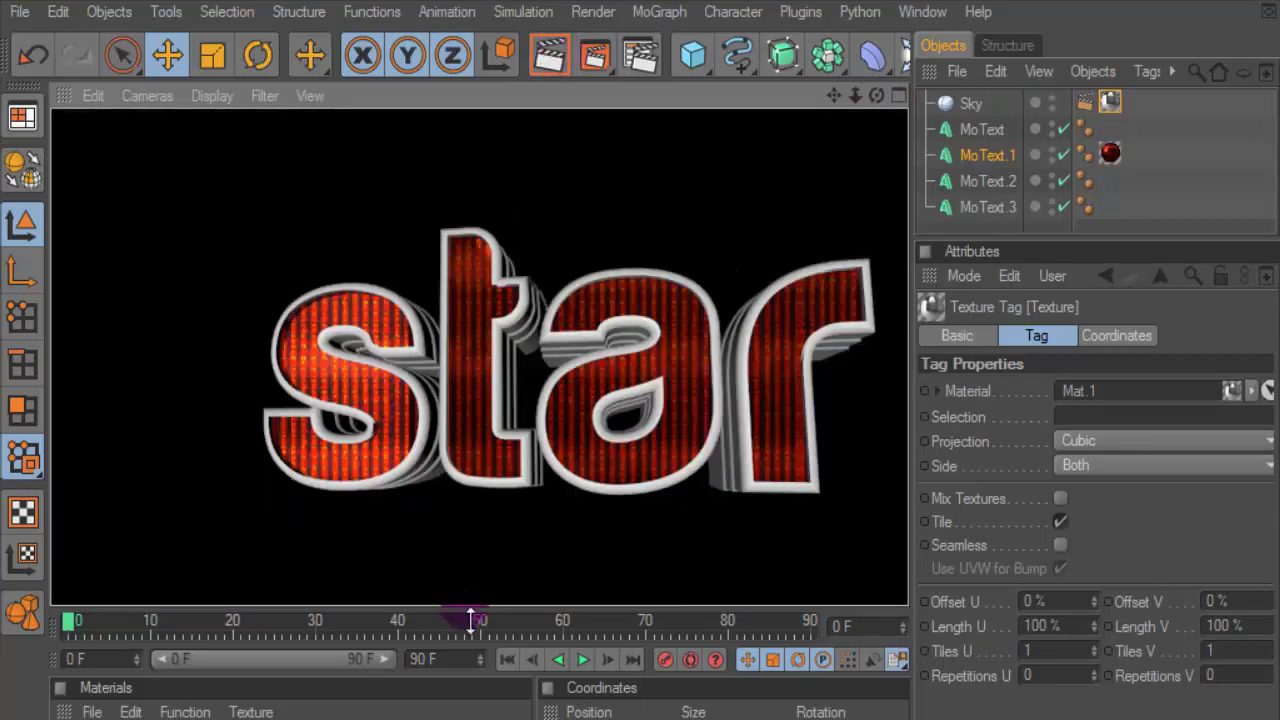
left_click(472, 620)
- Open Mat and copy the LED texture from its Reflection channel
double_click(140, 590)
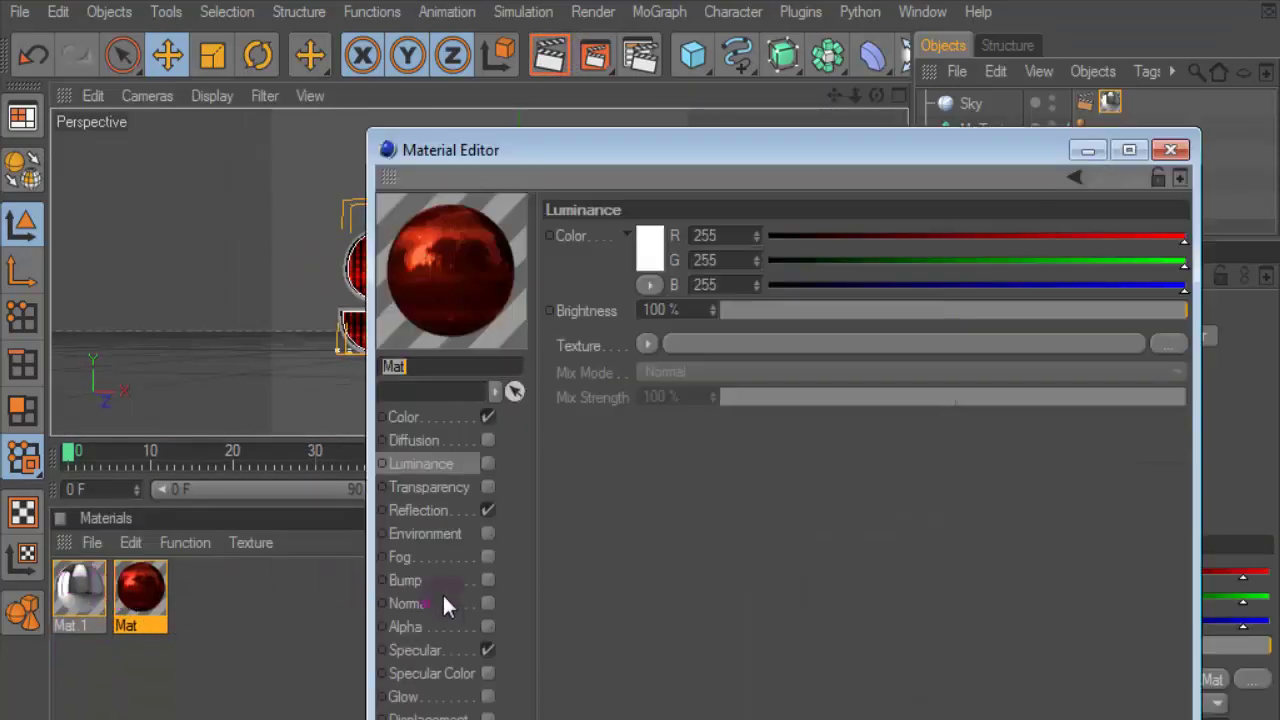
left_click(439, 510)
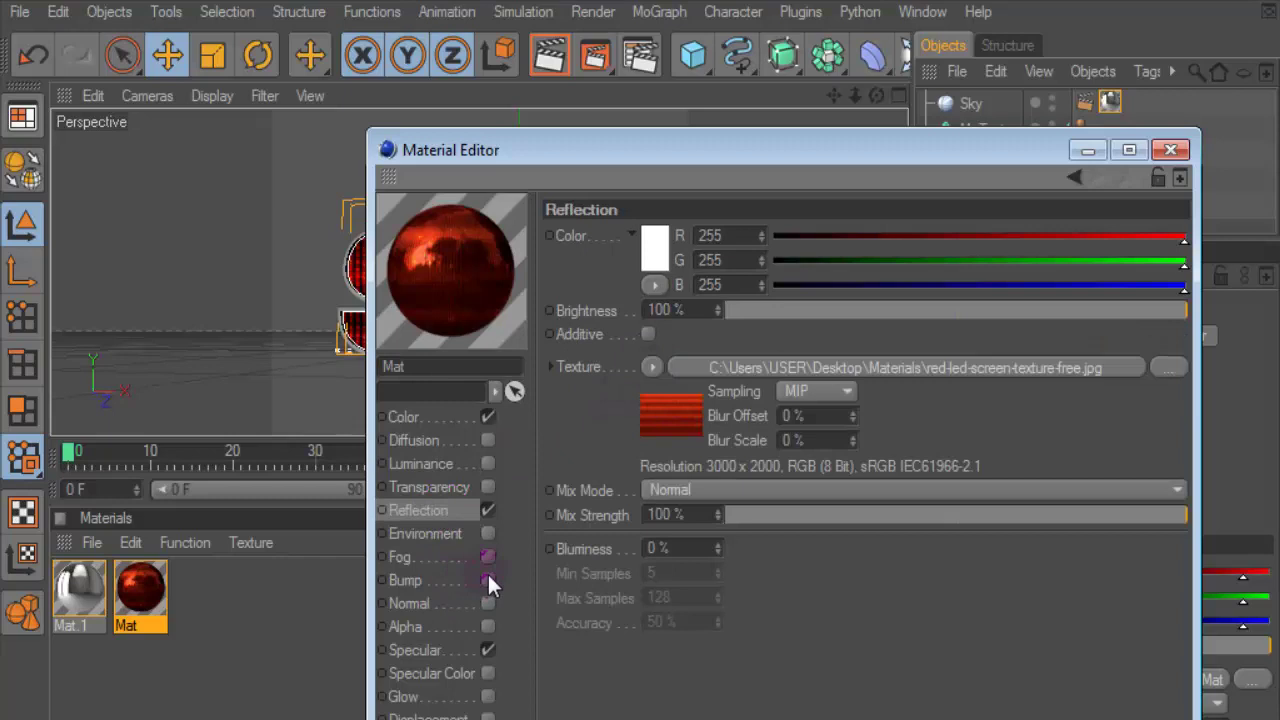
left_click(654, 369)
left_click(697, 425)
- Enable Bump with the pasted LED texture at 100% strength and render previews
left_click(488, 579)
left_click(635, 293)
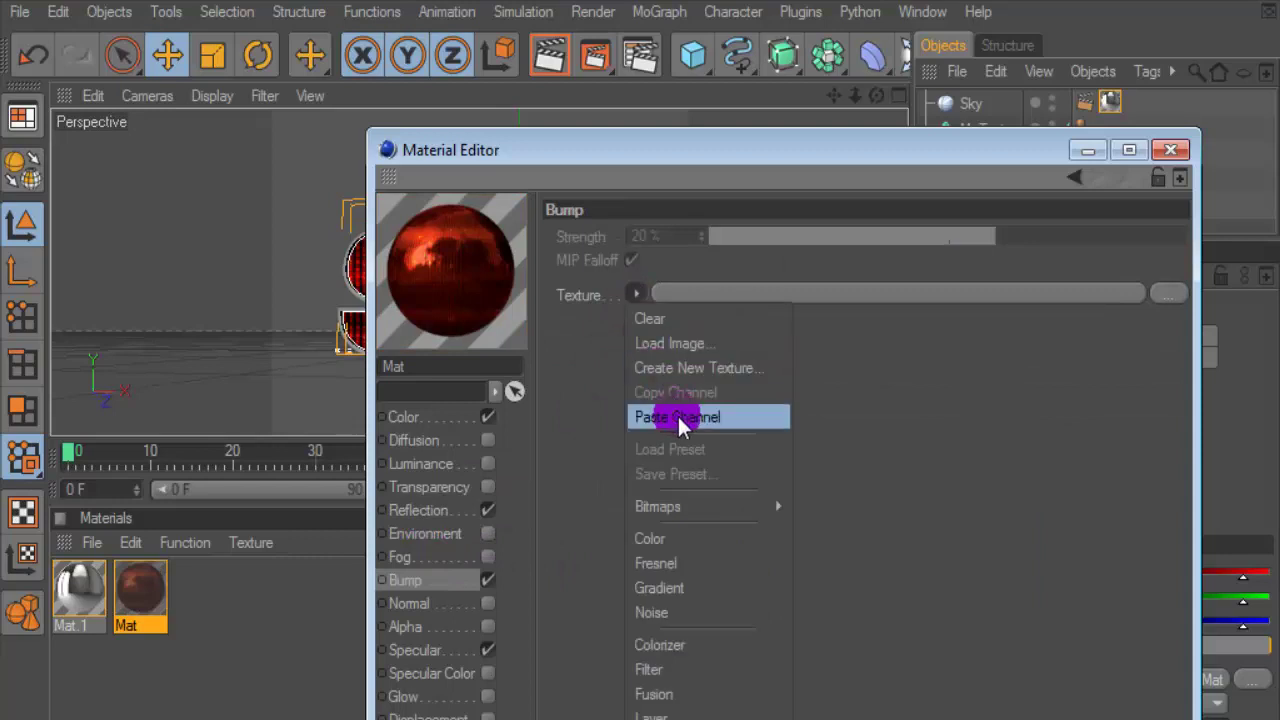
left_click(668, 416)
left_click_drag(1053, 239, 1195, 238)
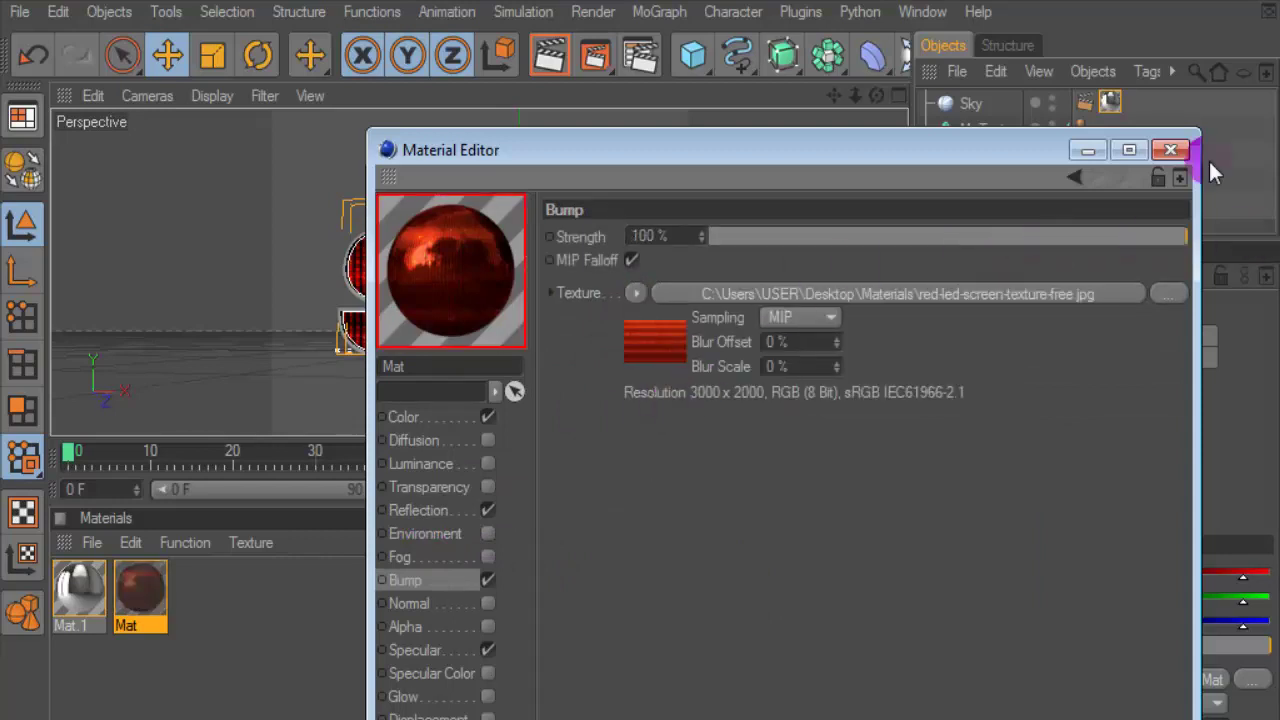
left_click(1170, 149)
left_click(549, 55)
scroll(603, 138, "up", 5)
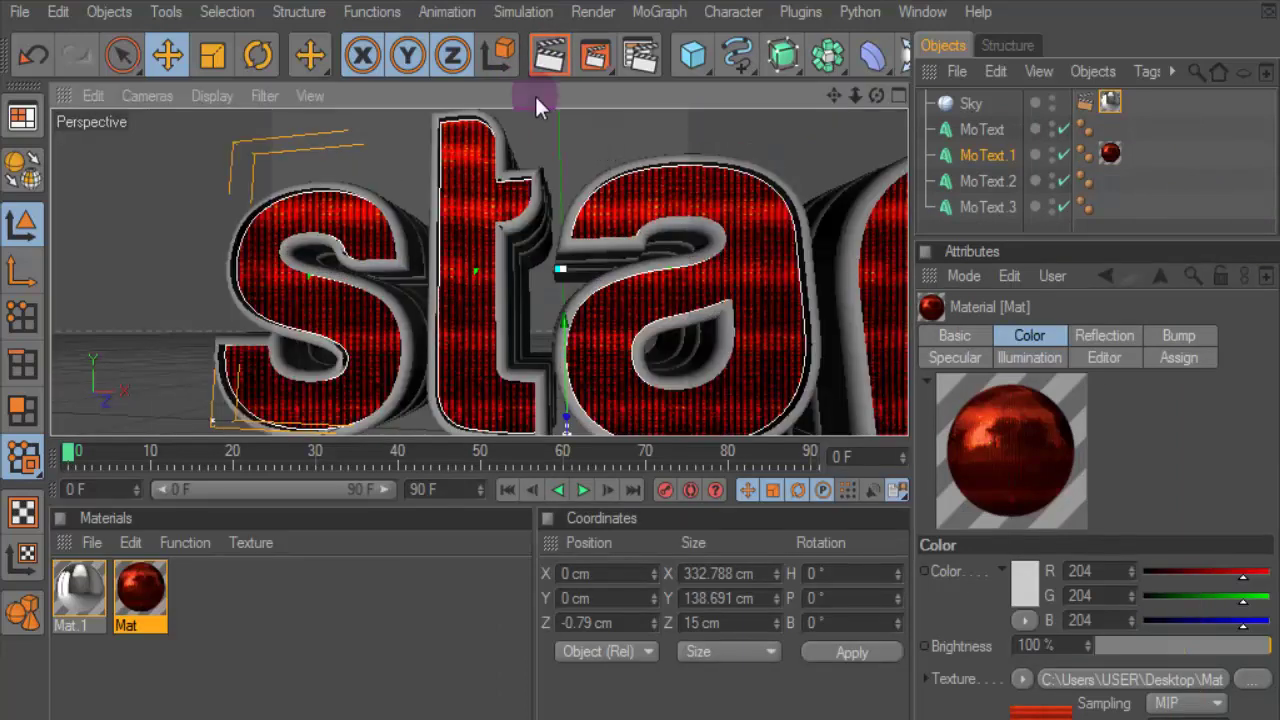
left_click(549, 55)
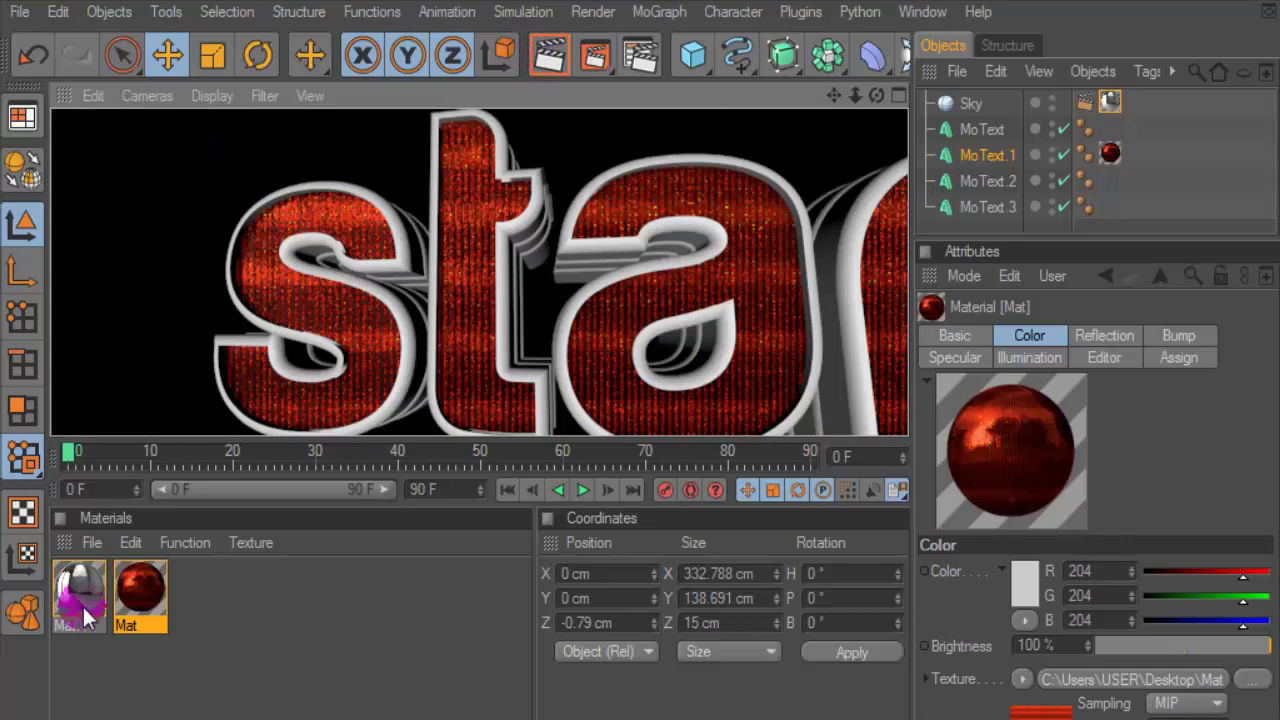
- Set Mat's bump strength to 500% and render a preview
left_click(143, 600)
double_click(143, 600)
left_click(665, 236)
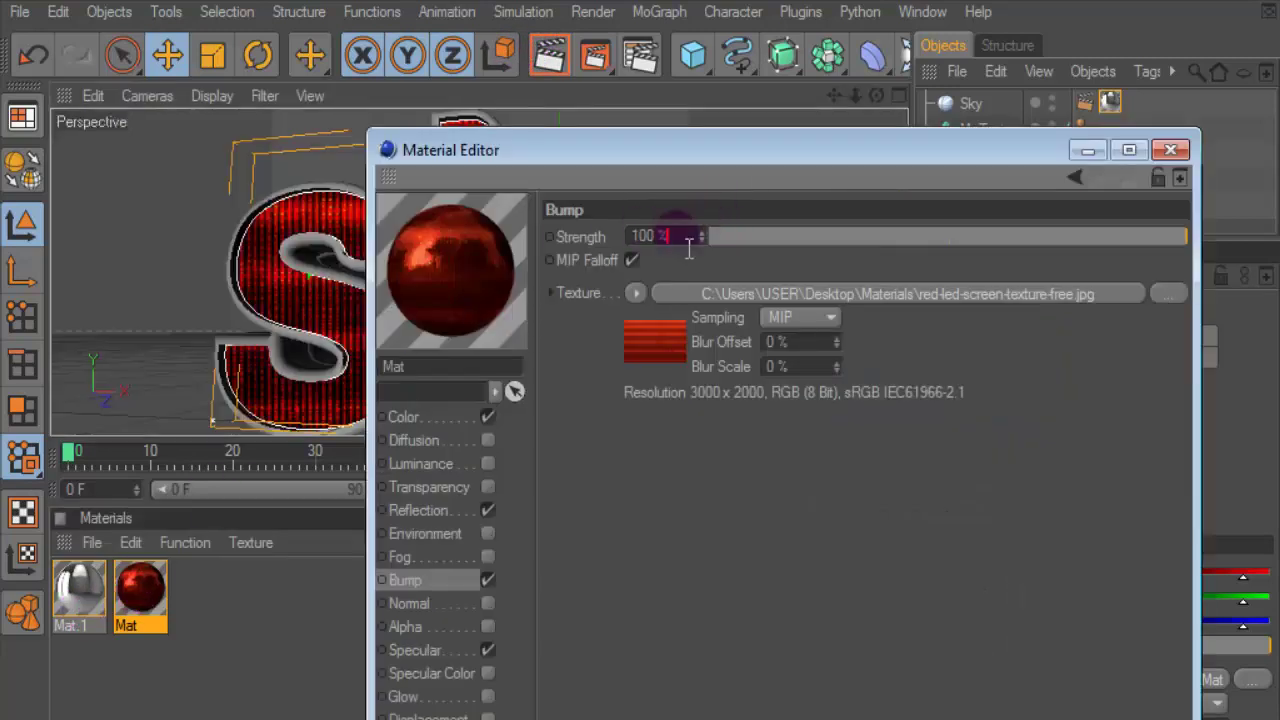
type("500")
key("Return")
left_click(1172, 150)
left_click(545, 57)
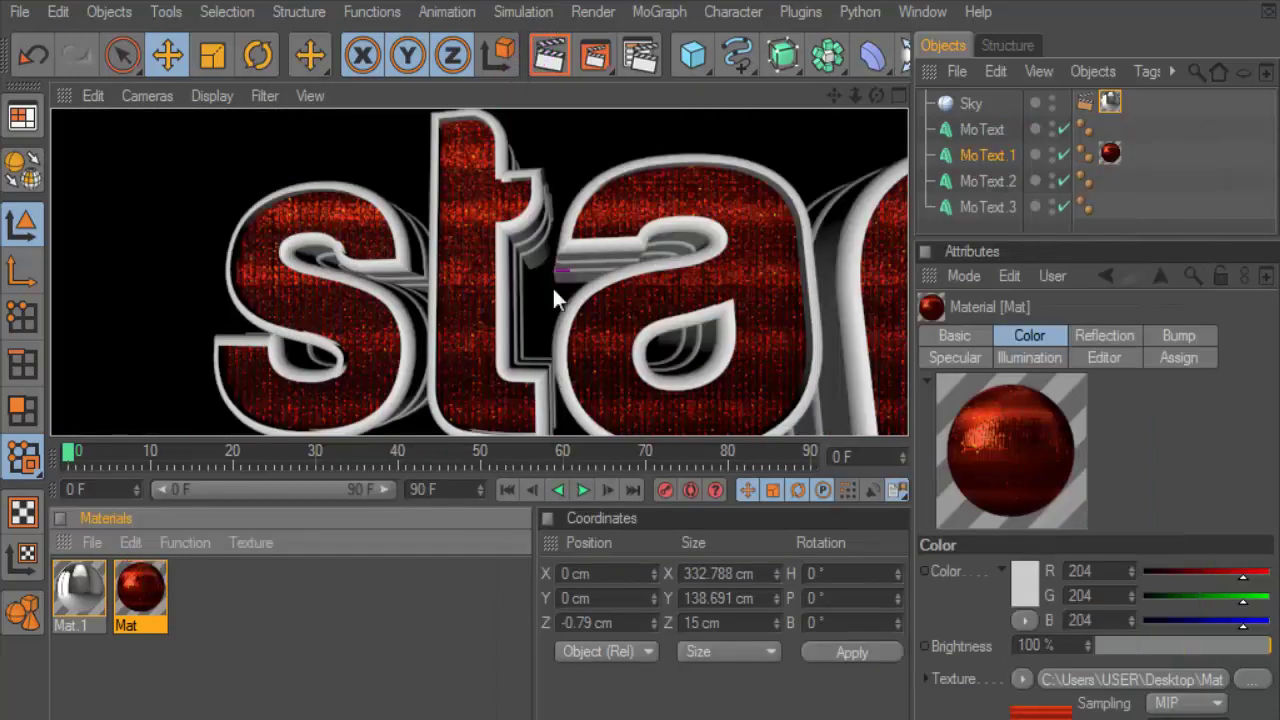
left_click_drag(140, 585, 514, 391)
- Reopen Mat and change the bump strength value to 1
double_click(141, 587)
double_click(655, 236)
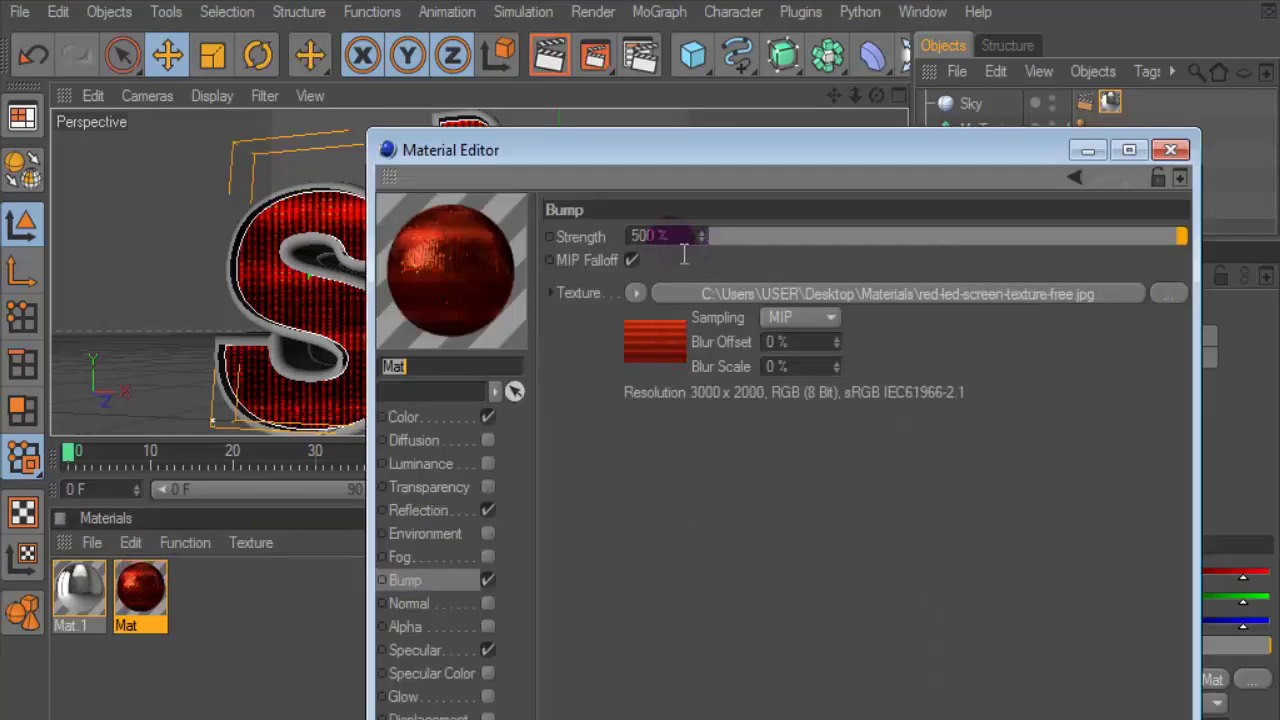
type("1")
key("Return")
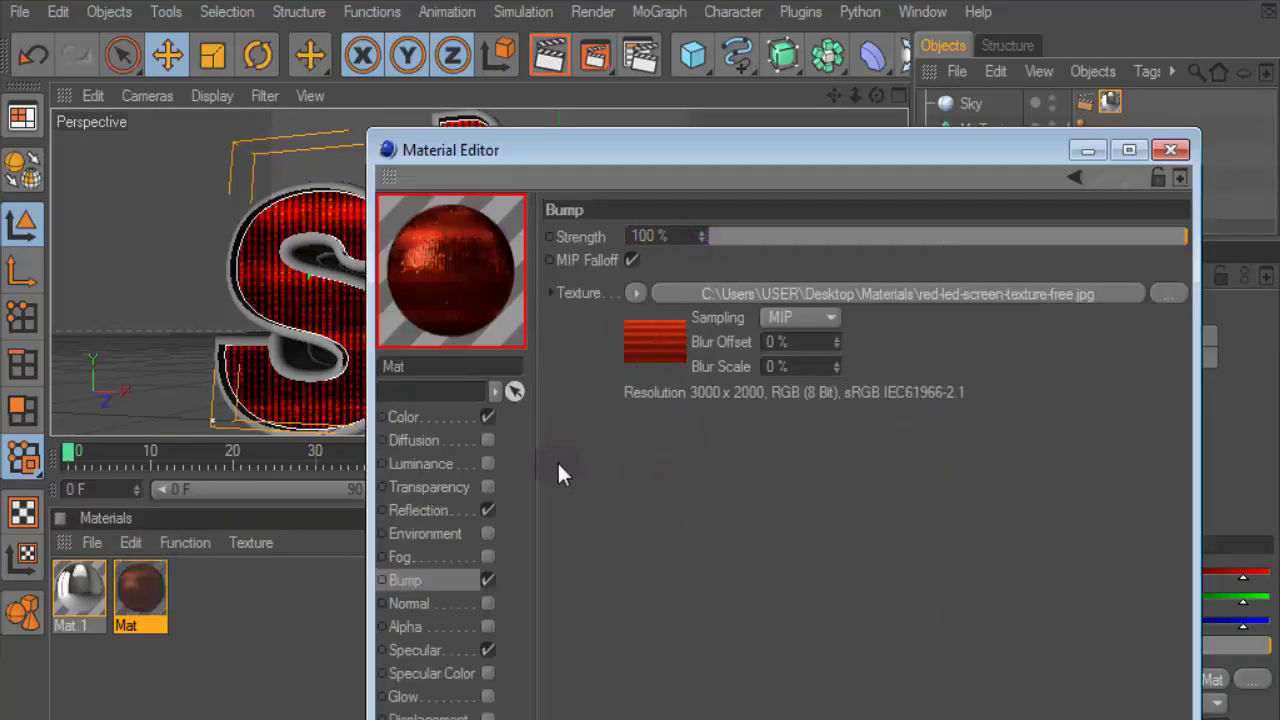
- Clear the reflection texture and set reflection colour to R255 G103 B103
left_click(424, 510)
left_click(654, 366)
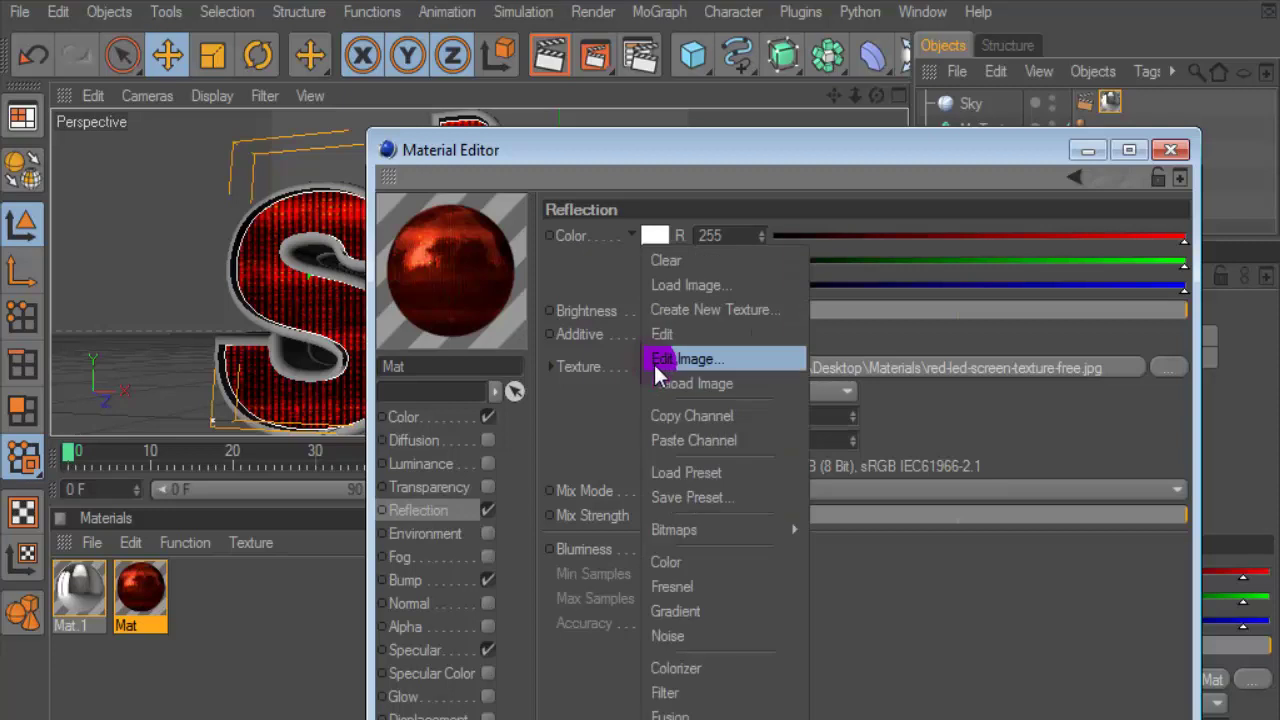
left_click(693, 259)
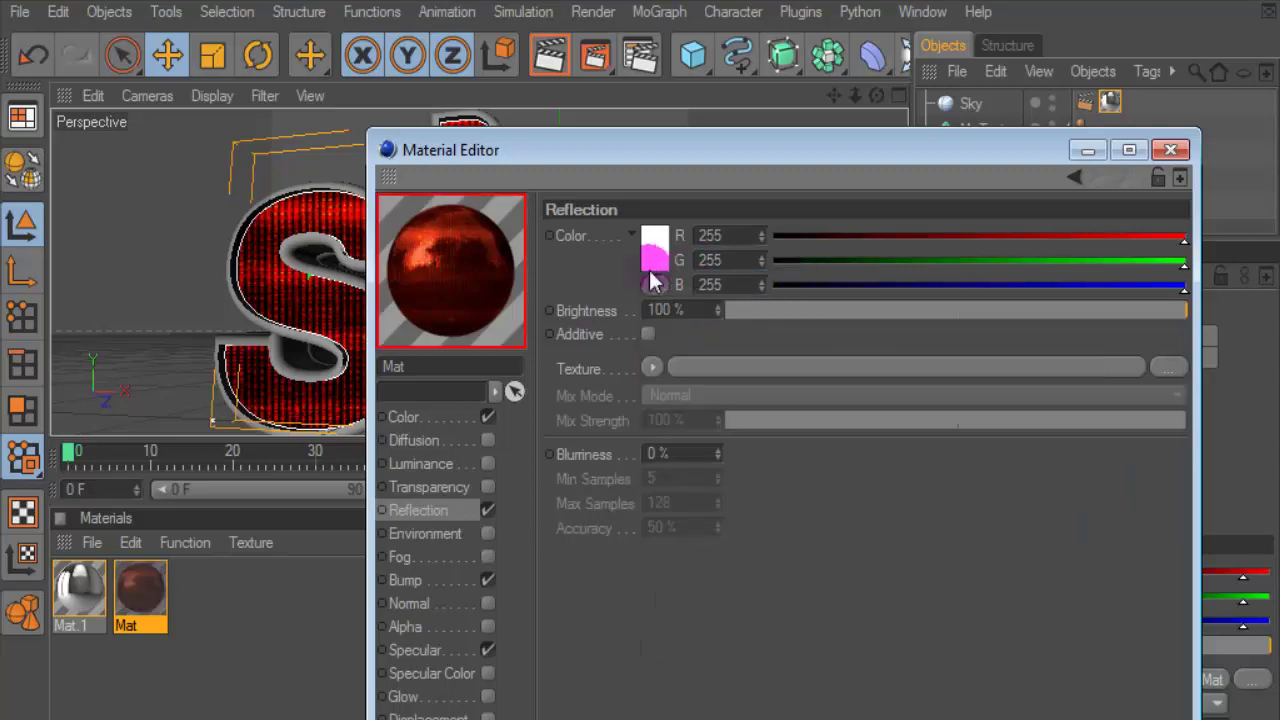
left_click(654, 250)
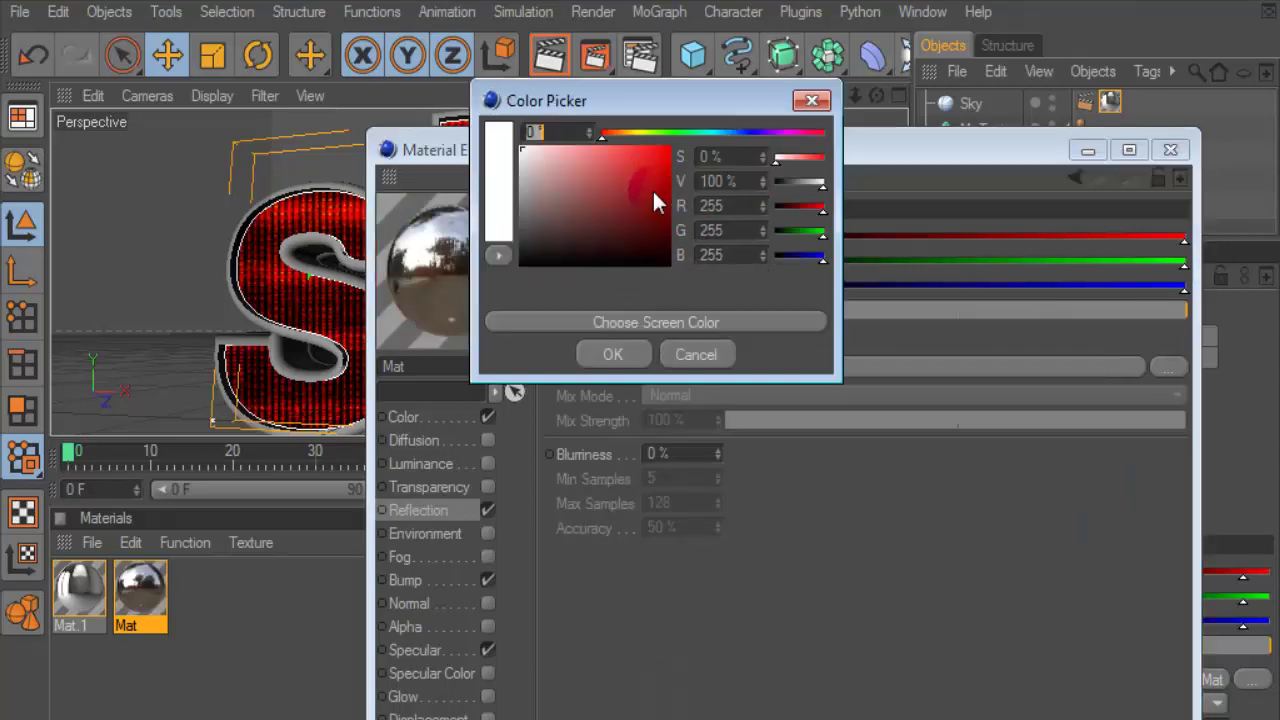
left_click(610, 146)
left_click(620, 360)
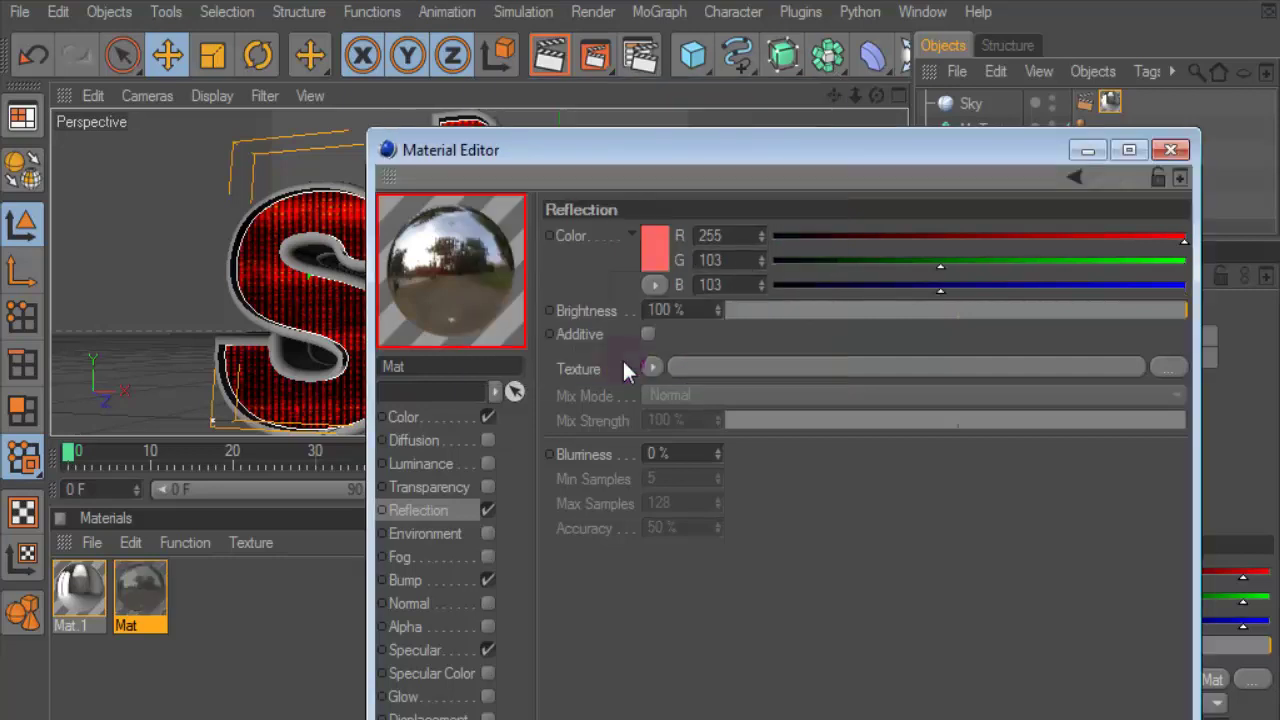
left_click(1176, 152)
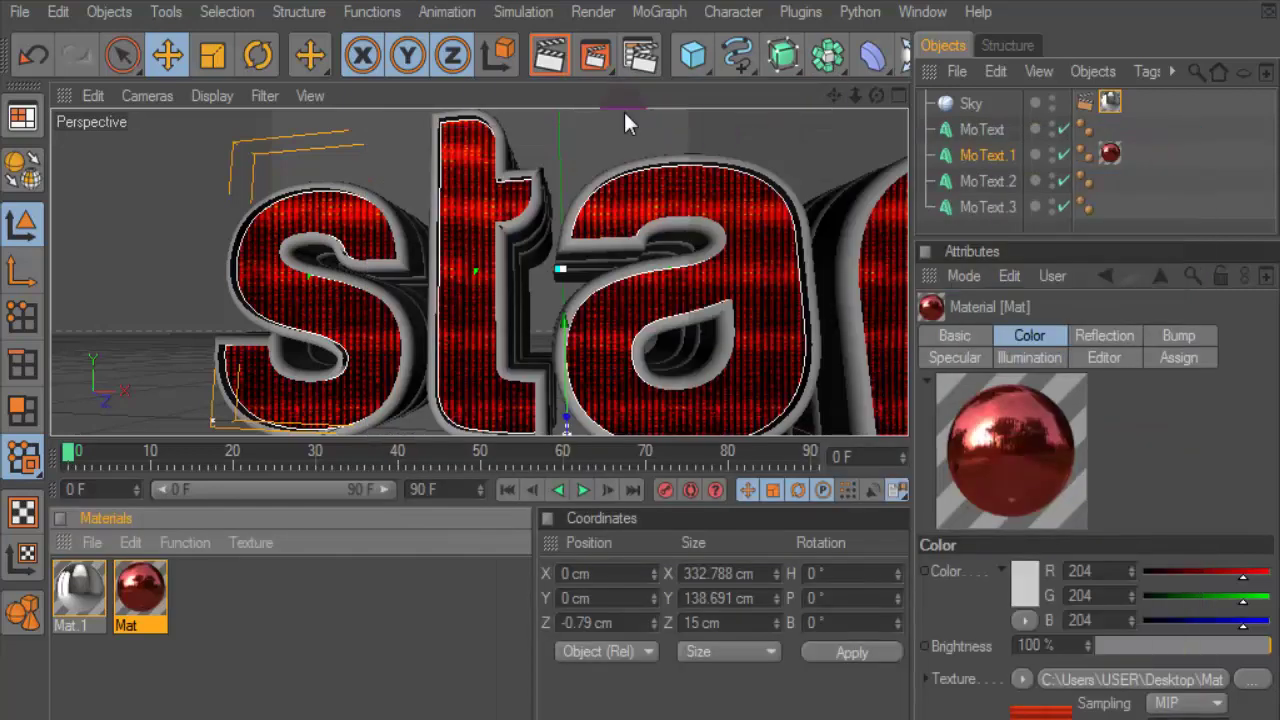
left_click(550, 55)
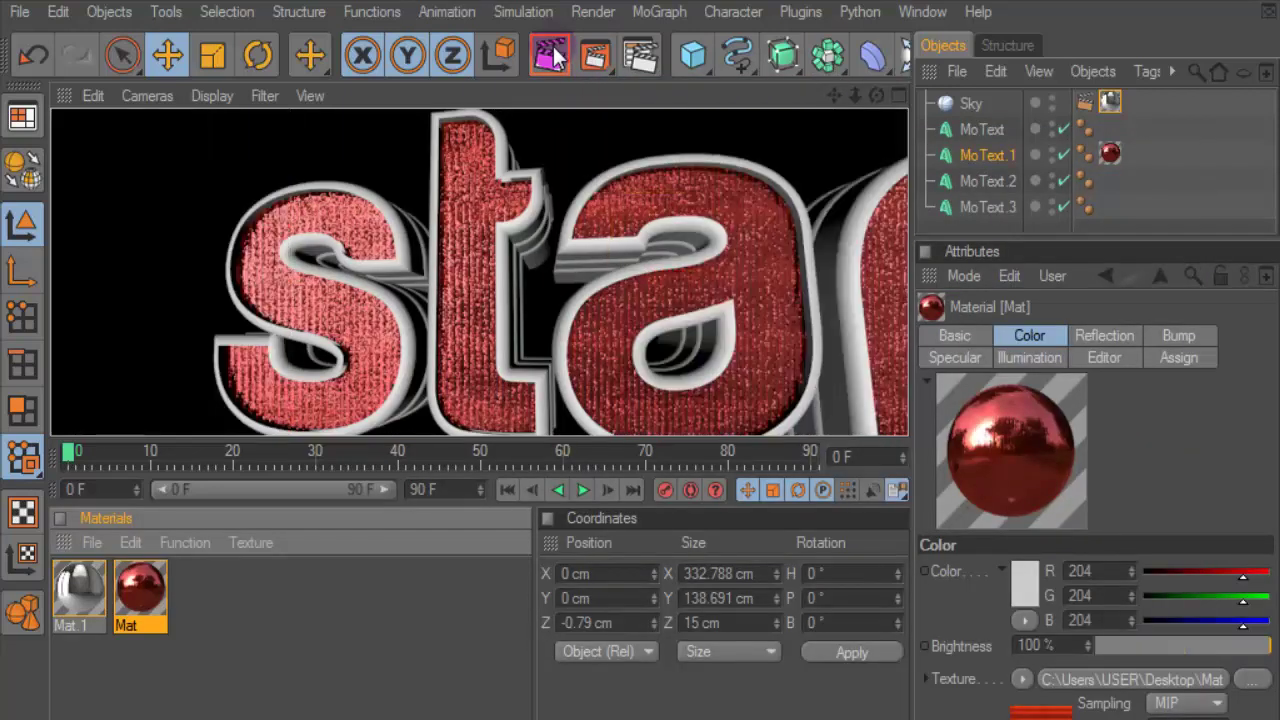
left_click(608, 316)
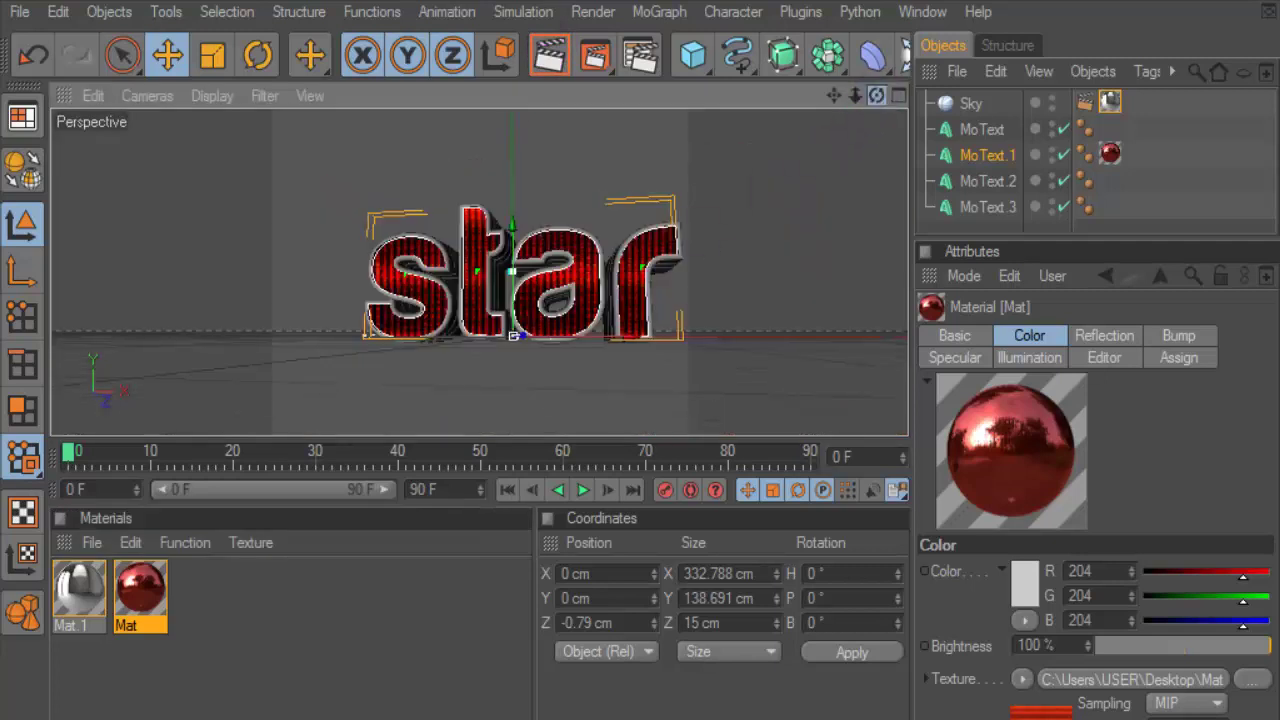
left_click_drag(513, 336, 513, 336, "alt")
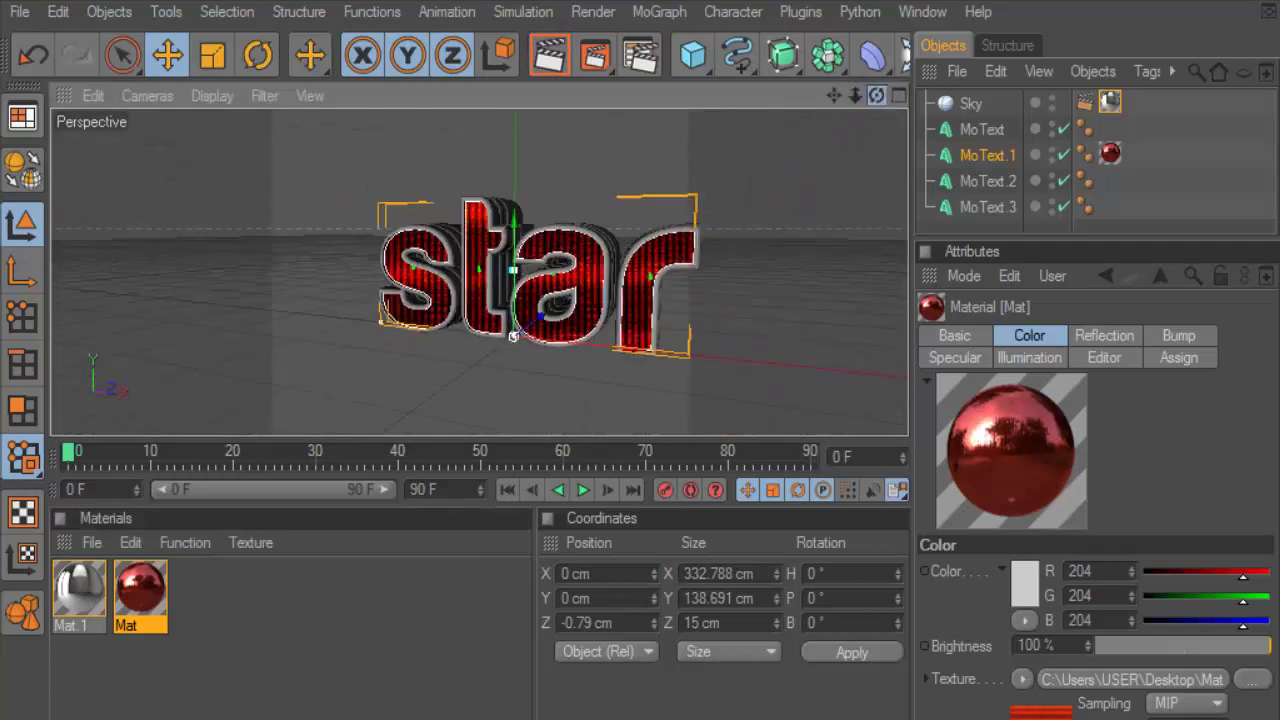
scroll(738, 217, "up", 5)
right_click_drag(704, 200, 577, 96, "alt")
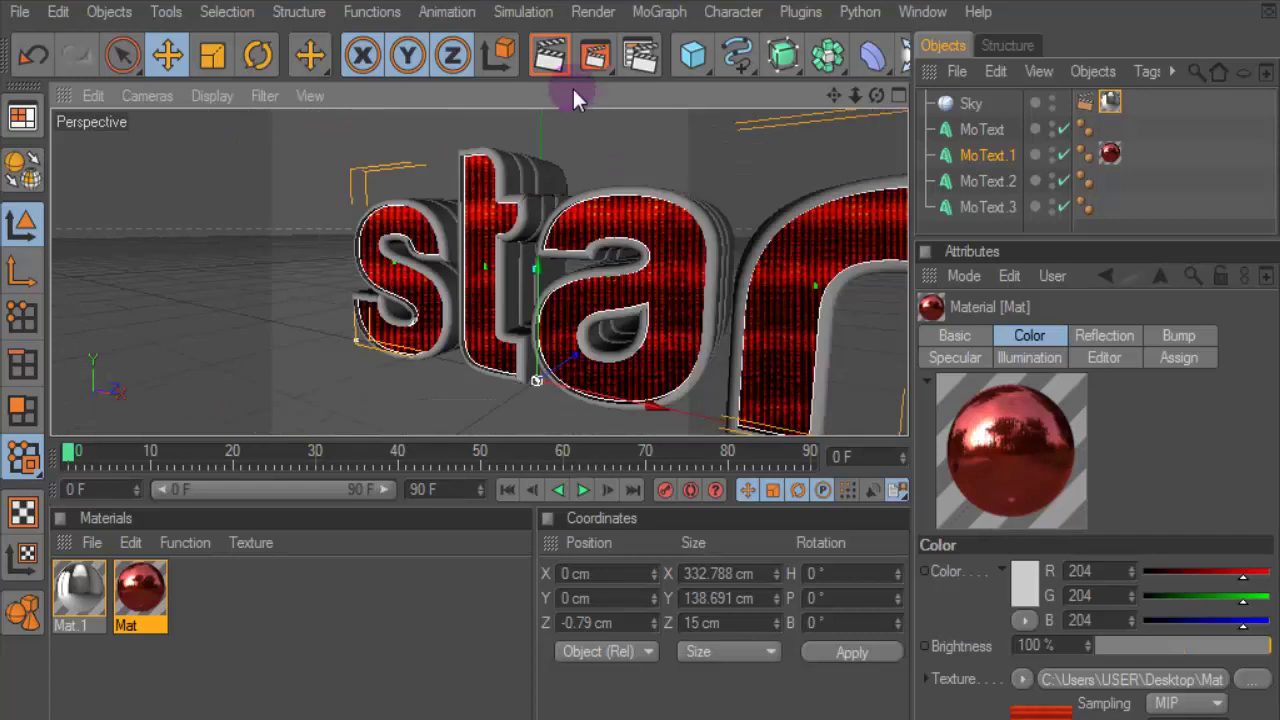
left_click(556, 59)
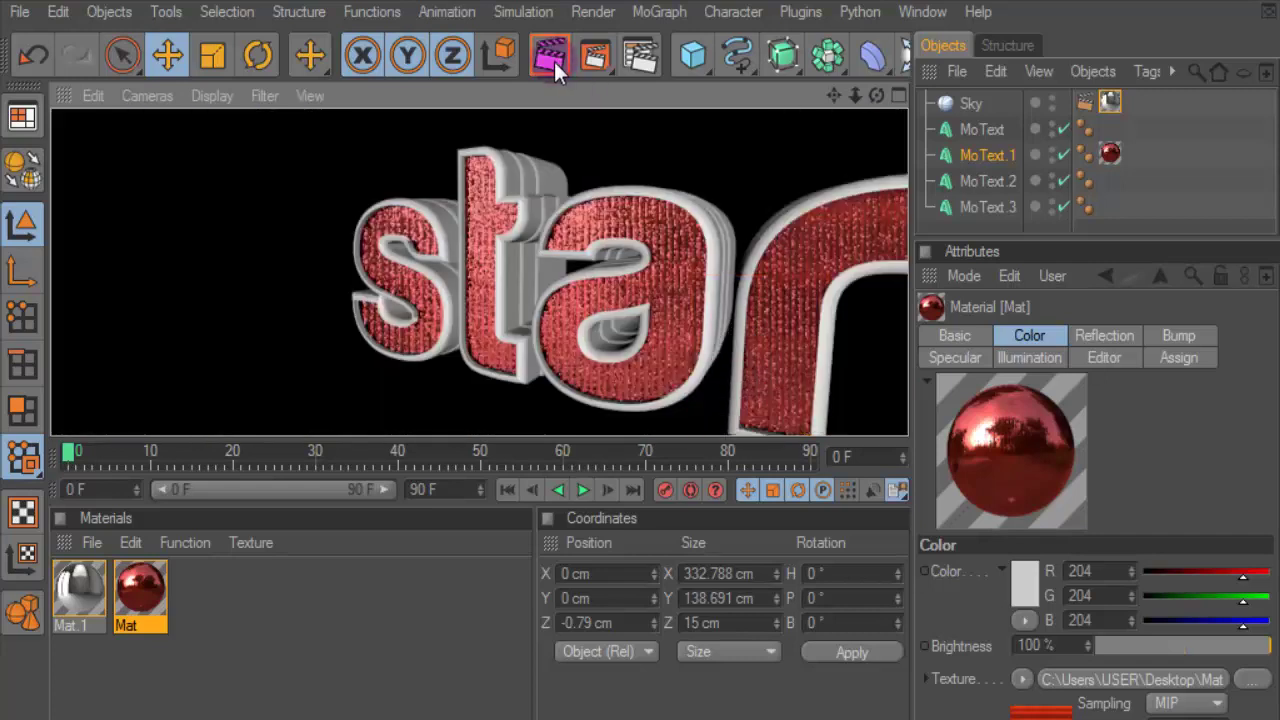
scroll(646, 255, "down", 3)
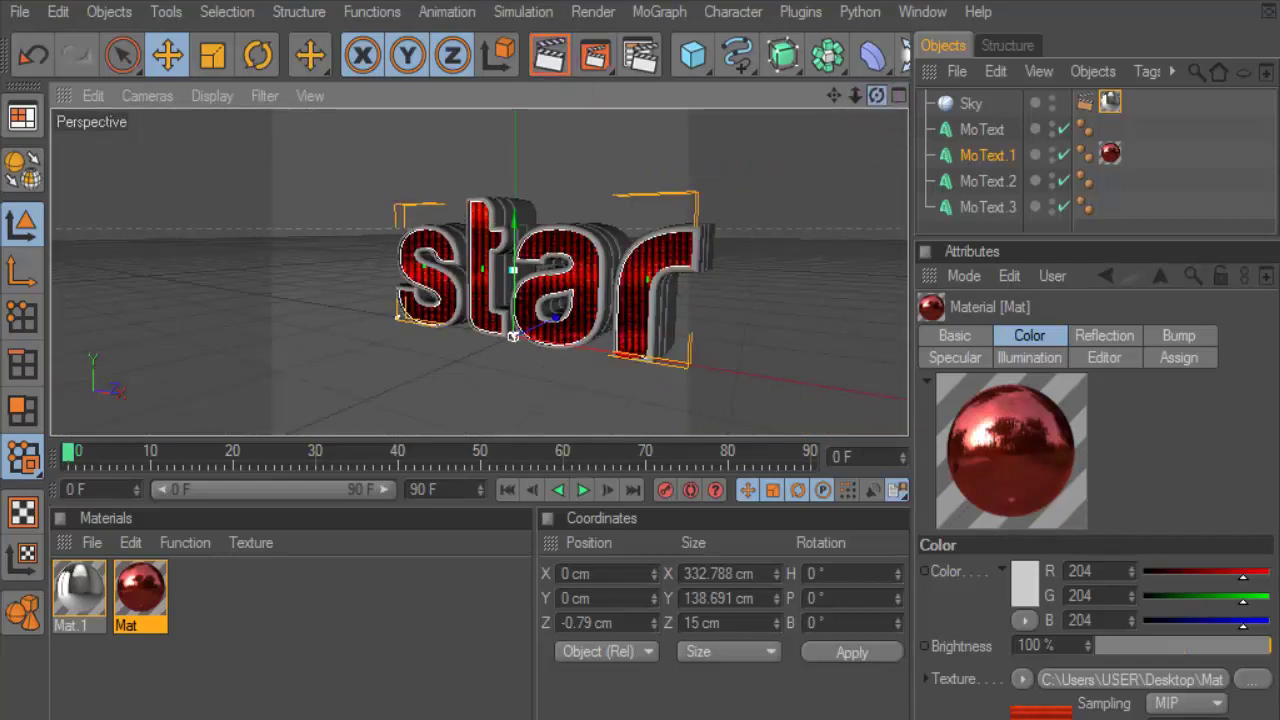
left_click_drag(877, 97, 700, 200)
scroll(472, 292, "up", 5)
scroll(472, 282, "down", 5)
- Enable Mat's Glow channel with 100% Outer Strength and re-render the star text
left_click(549, 57)
left_click(470, 300)
double_click(140, 590)
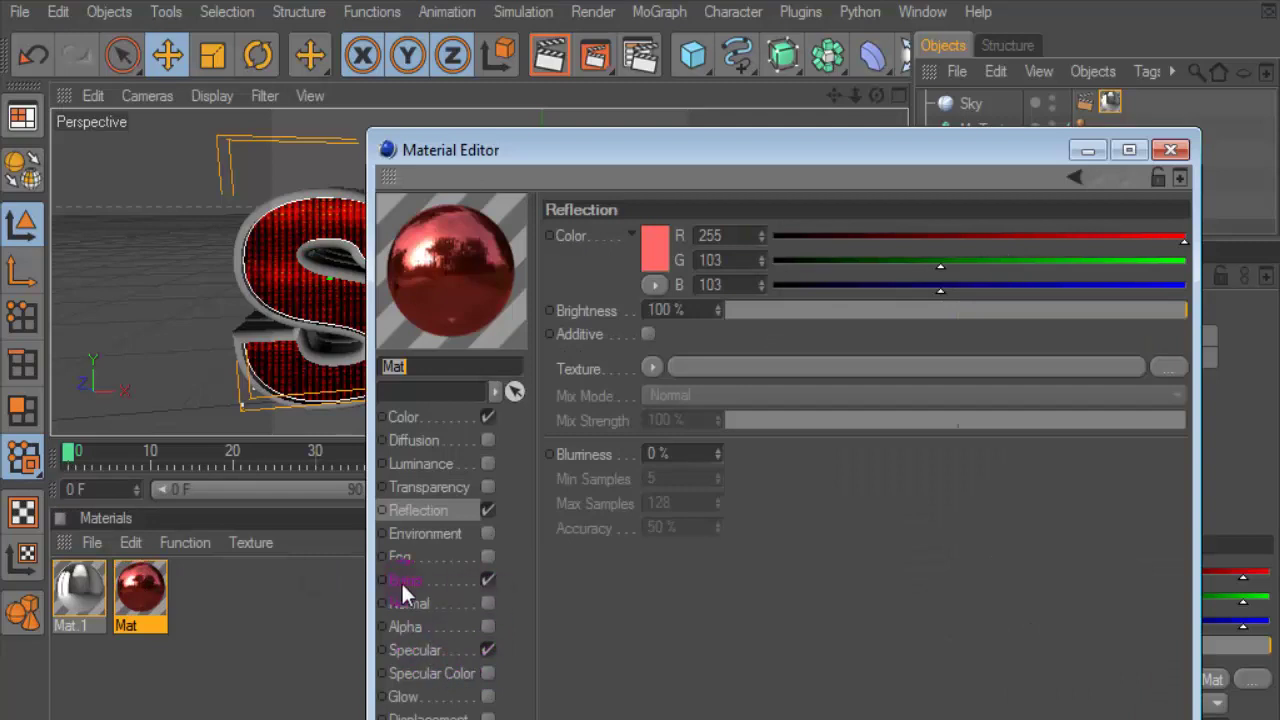
left_click(487, 696)
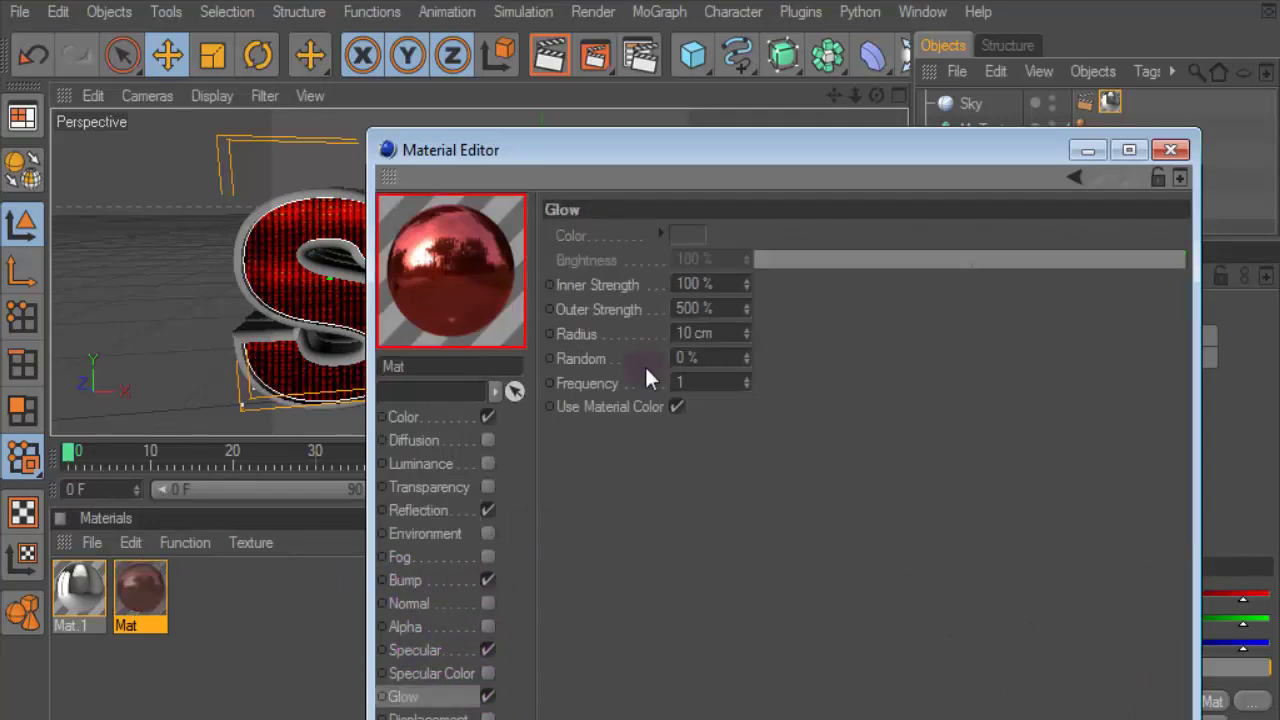
double_click(690, 308)
type("100")
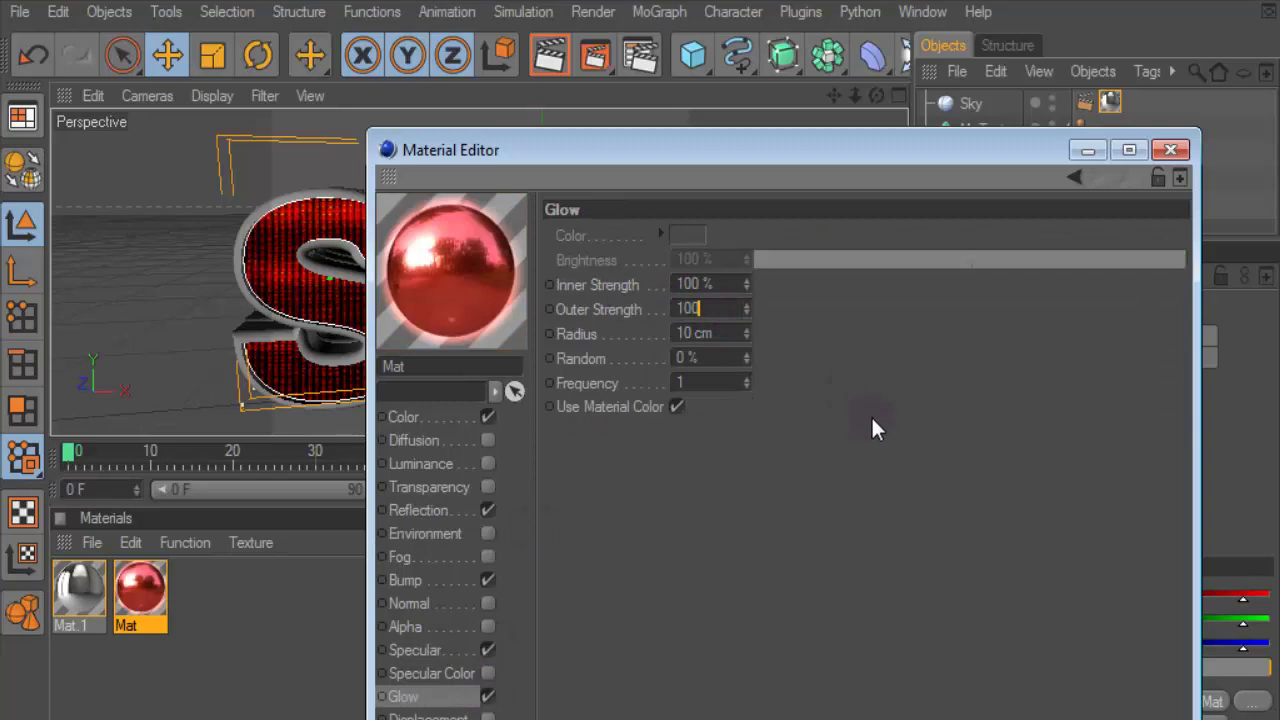
left_click(1170, 149)
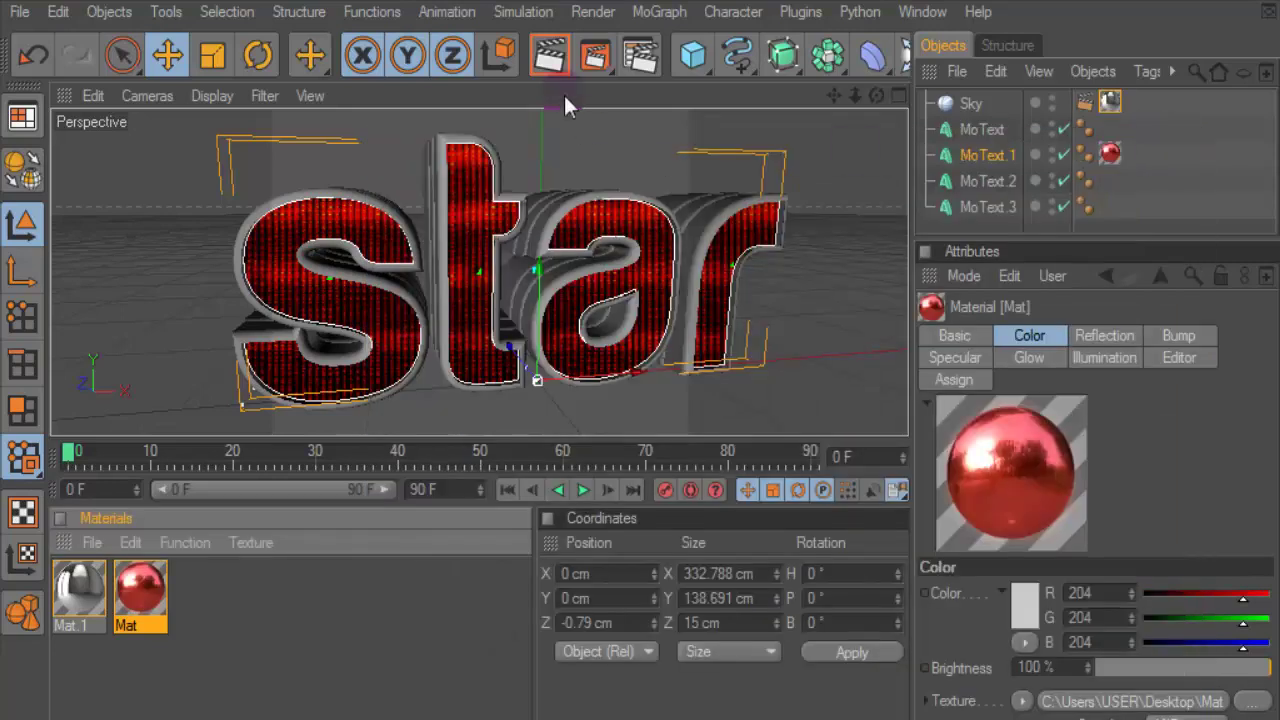
left_click(553, 56)
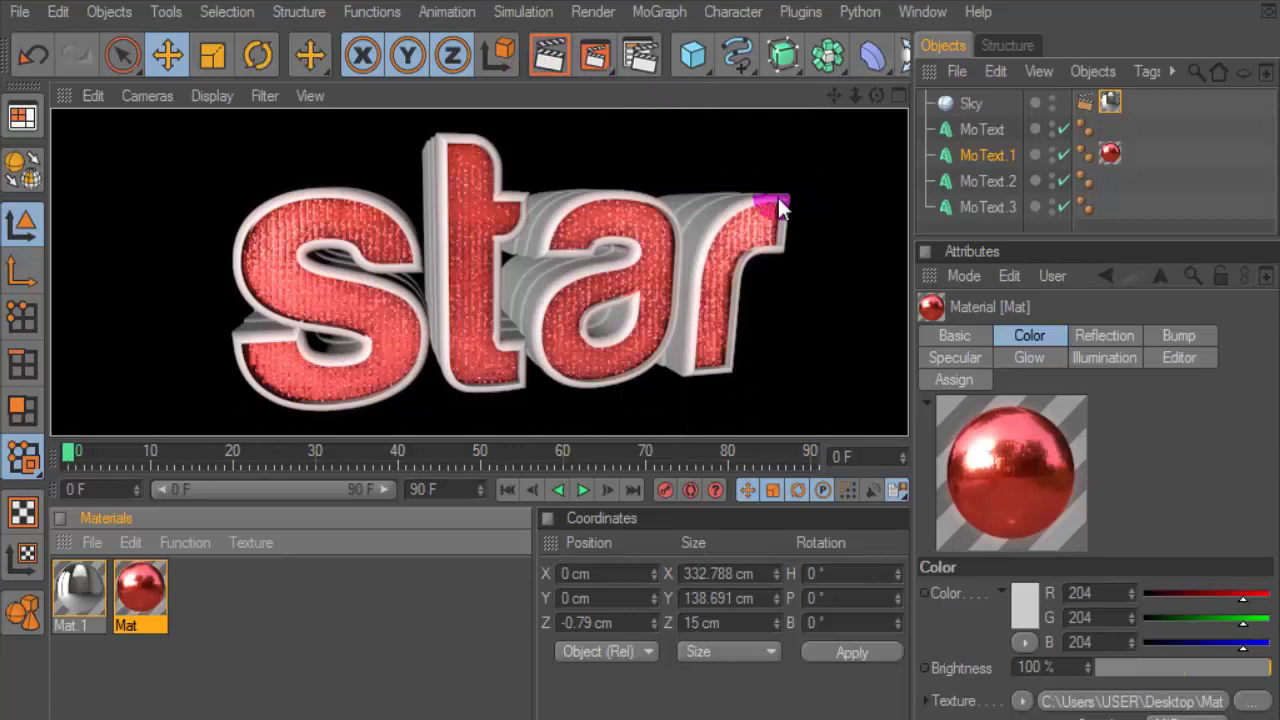
- Create a new material, Mat.2, with a black base colour
left_click(90, 541)
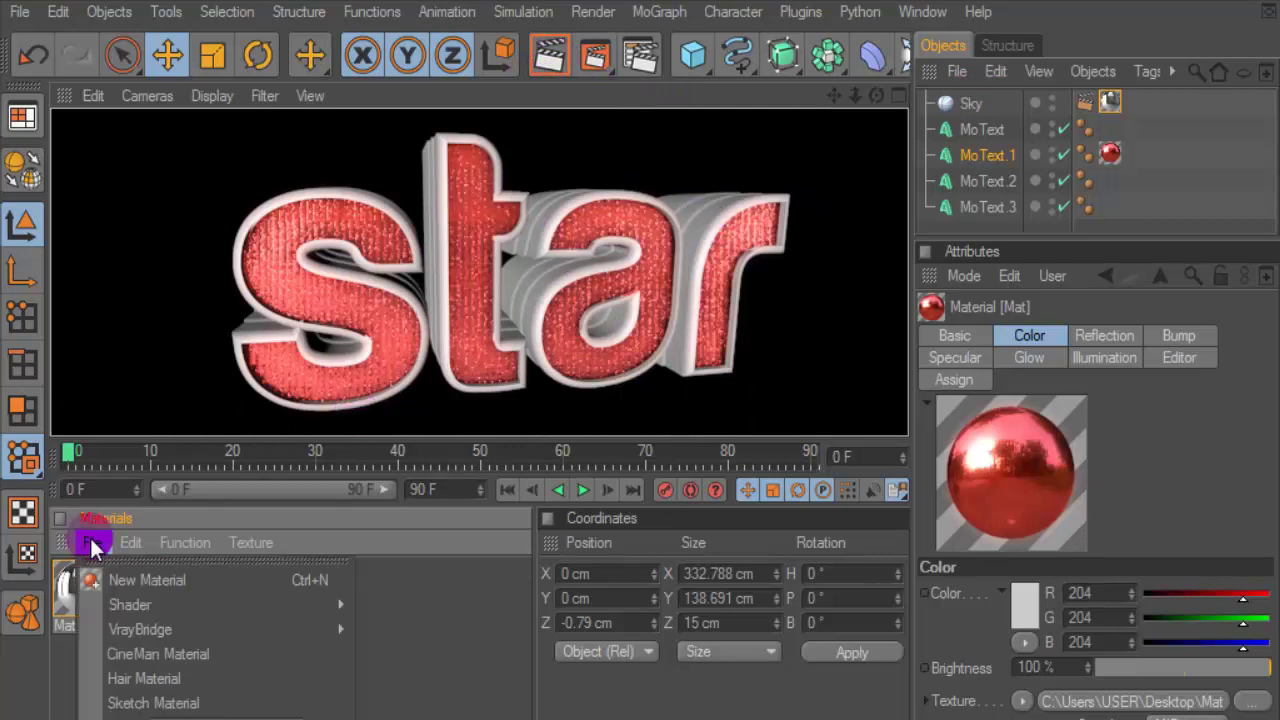
left_click(100, 576)
double_click(75, 590)
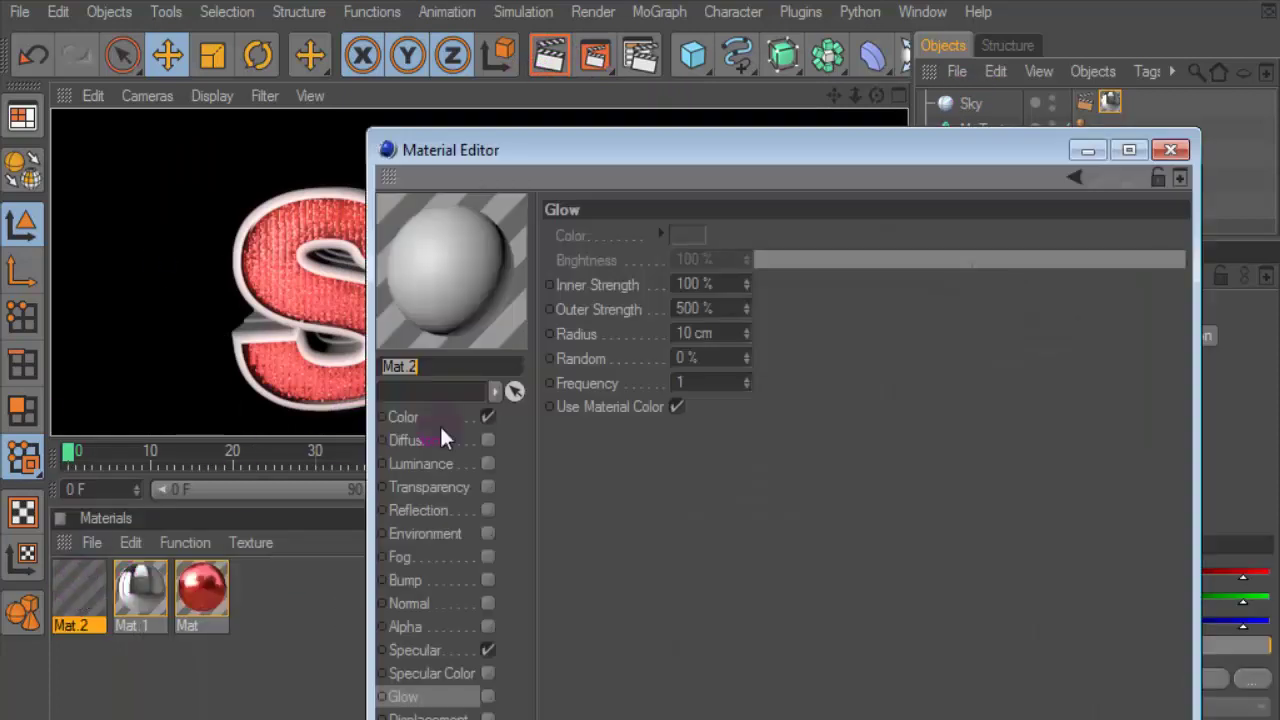
left_click(403, 417)
left_click(650, 243)
left_click_drag(643, 197, 620, 266)
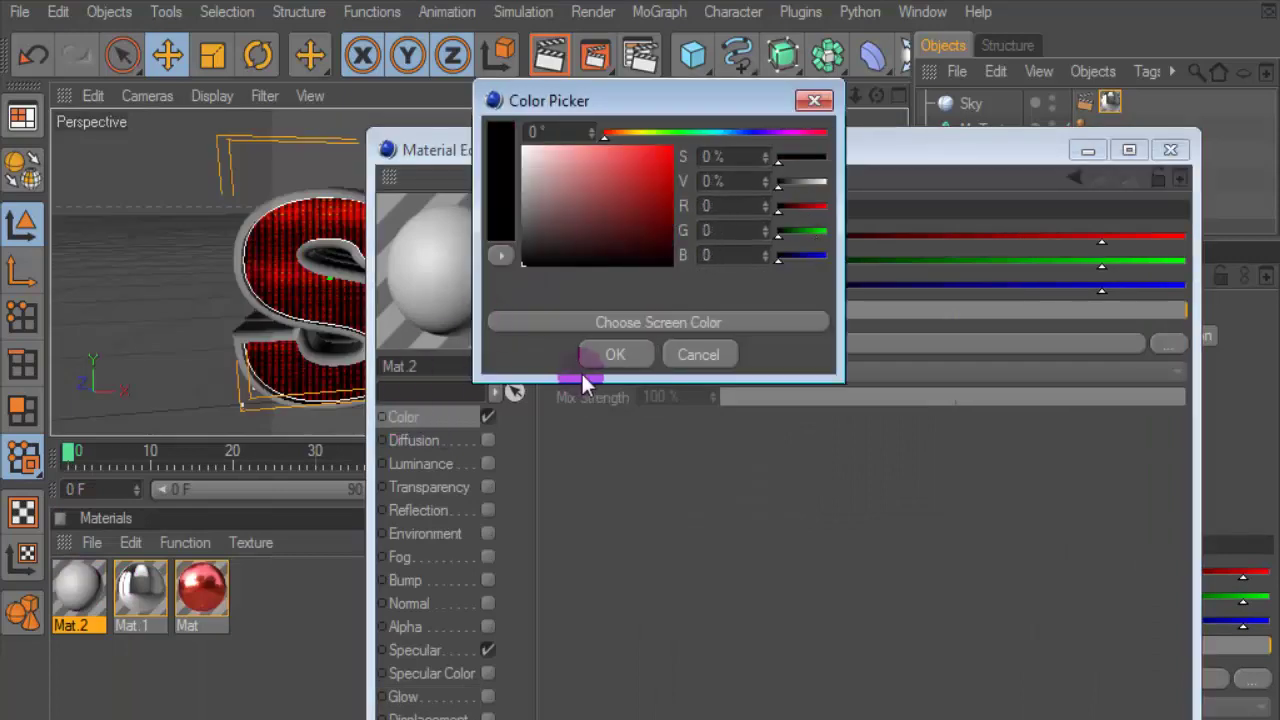
left_click(610, 354)
- Enable Mat.2's reflection with a grey 172 colour at 51% brightness
left_click(488, 510)
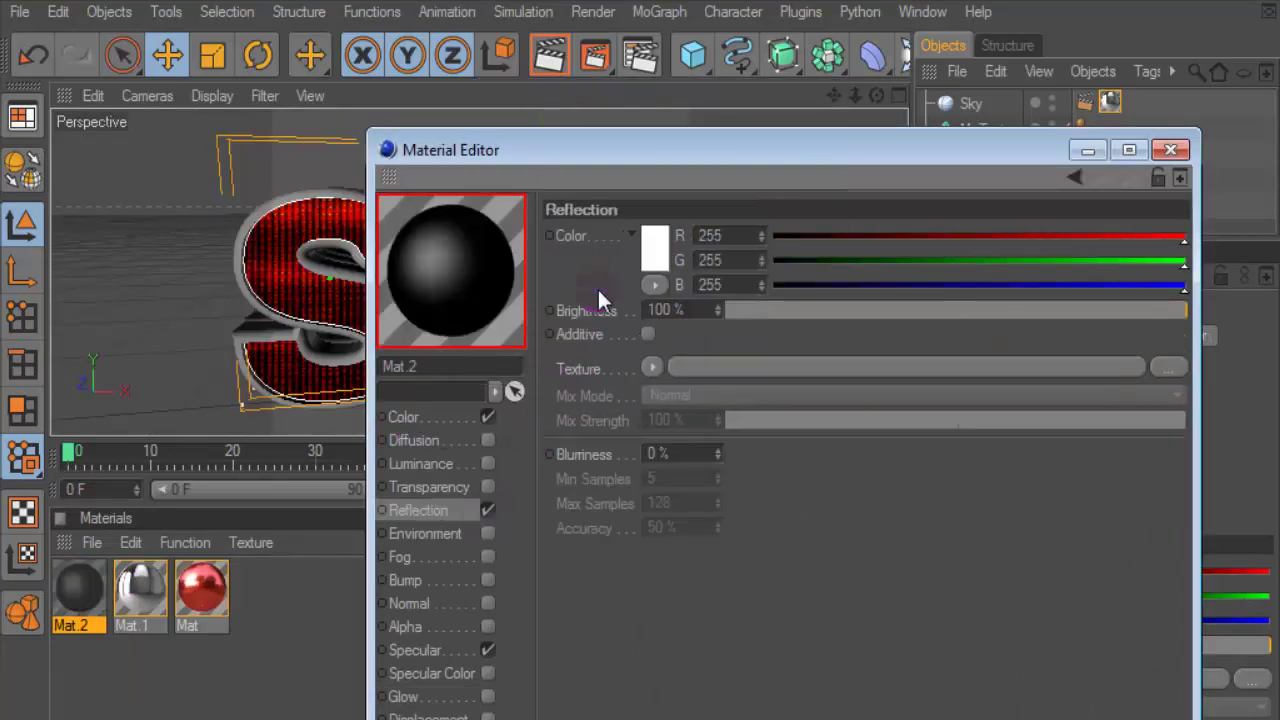
left_click(650, 245)
left_click_drag(555, 195, 463, 267)
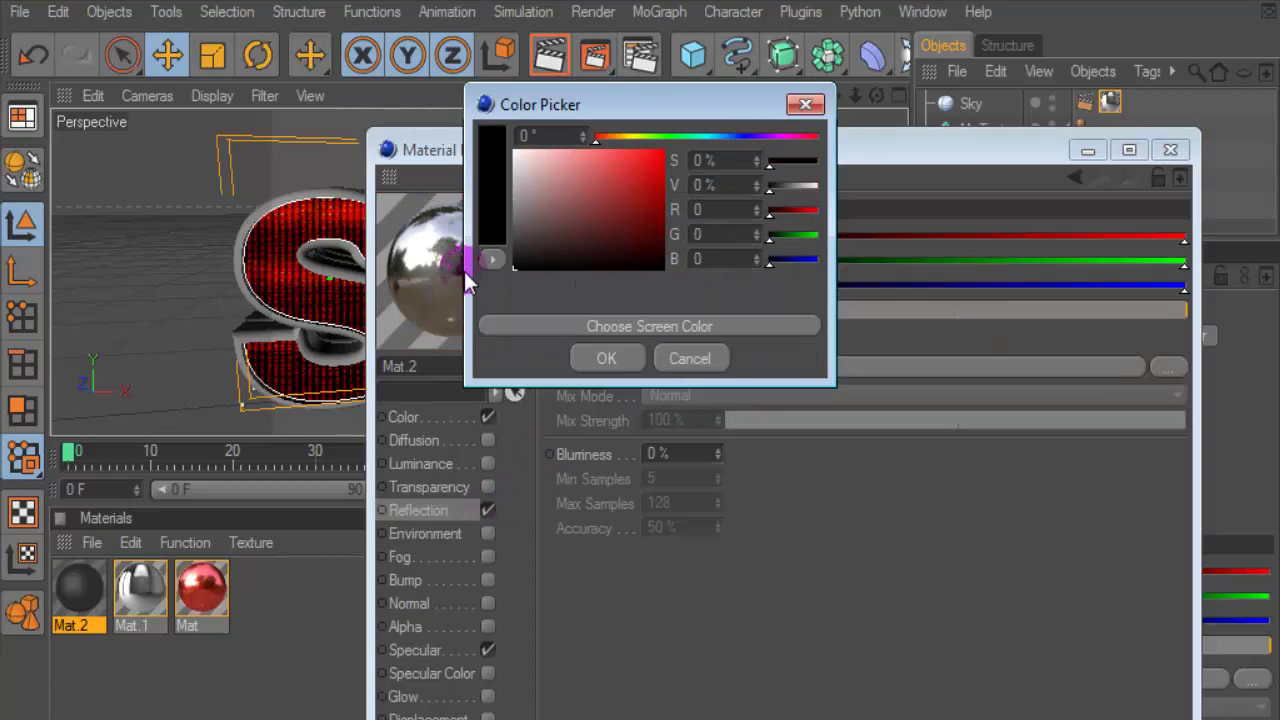
left_click(600, 358)
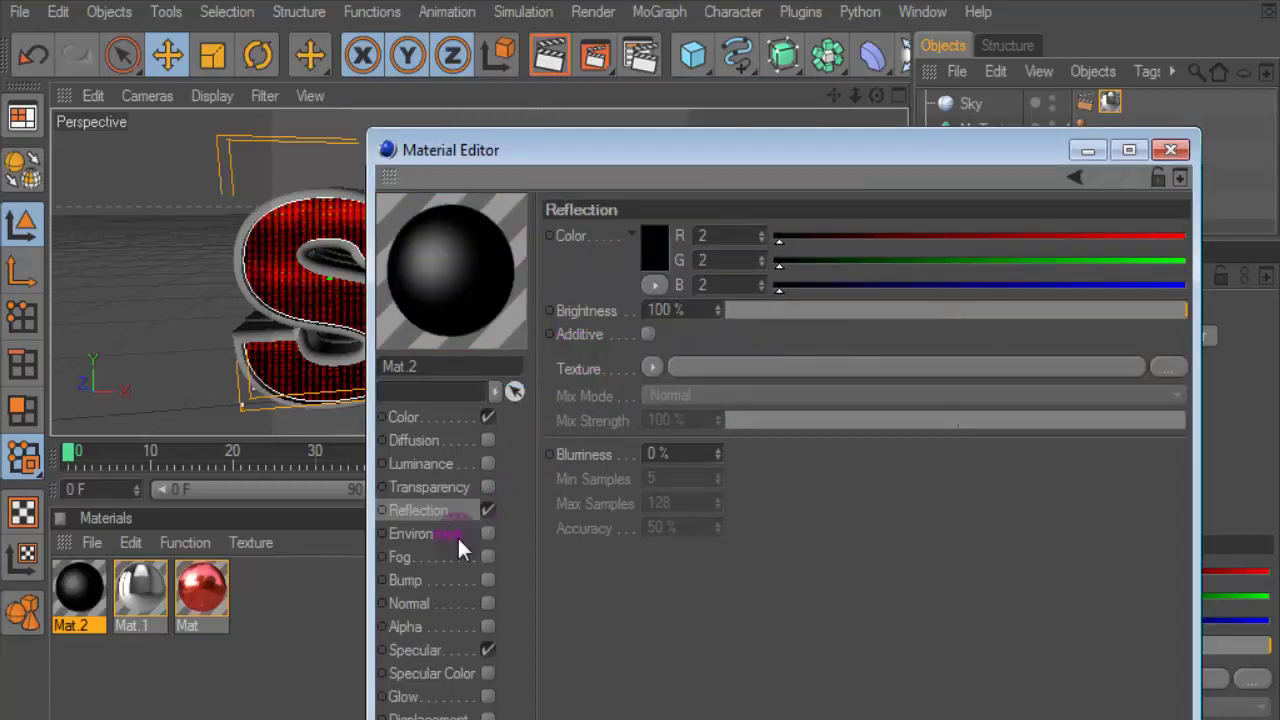
left_click(652, 240)
left_click(537, 194)
left_click(603, 357)
left_click_drag(944, 310, 960, 310)
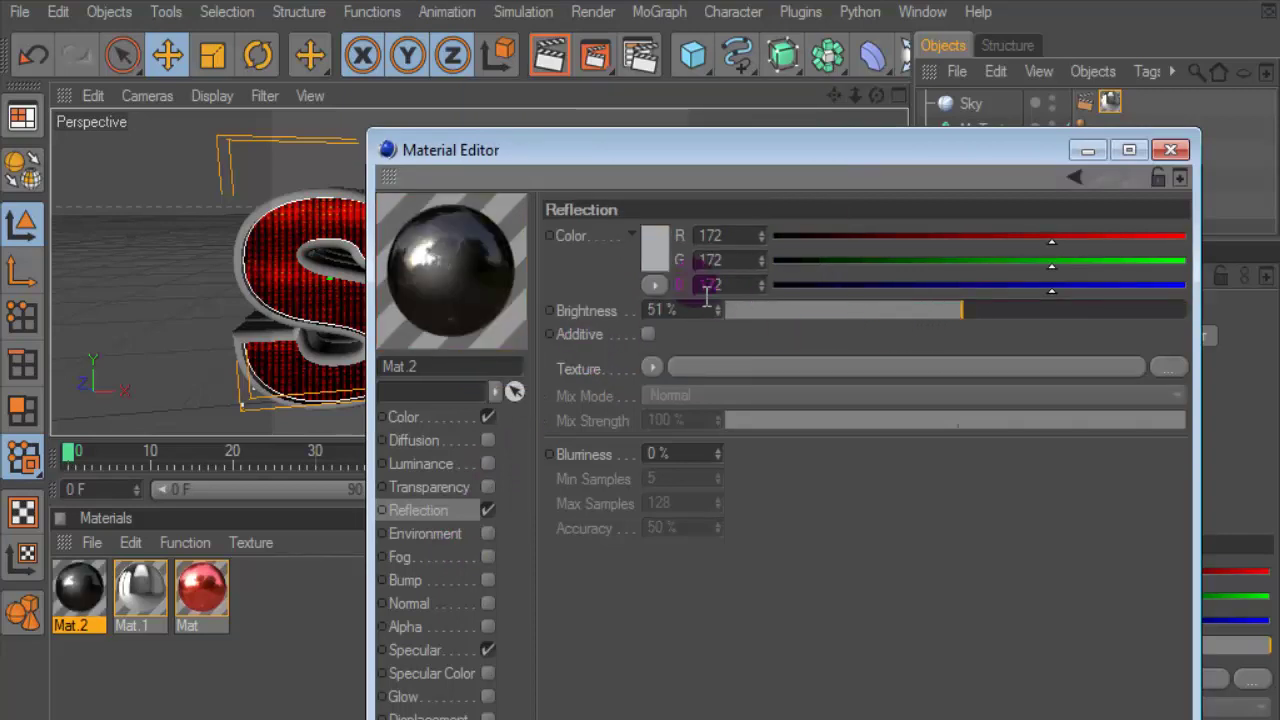
- Set Mat.2's specular width to 20% and falloff to -61%
left_click(444, 650)
left_click_drag(948, 345, 811, 343)
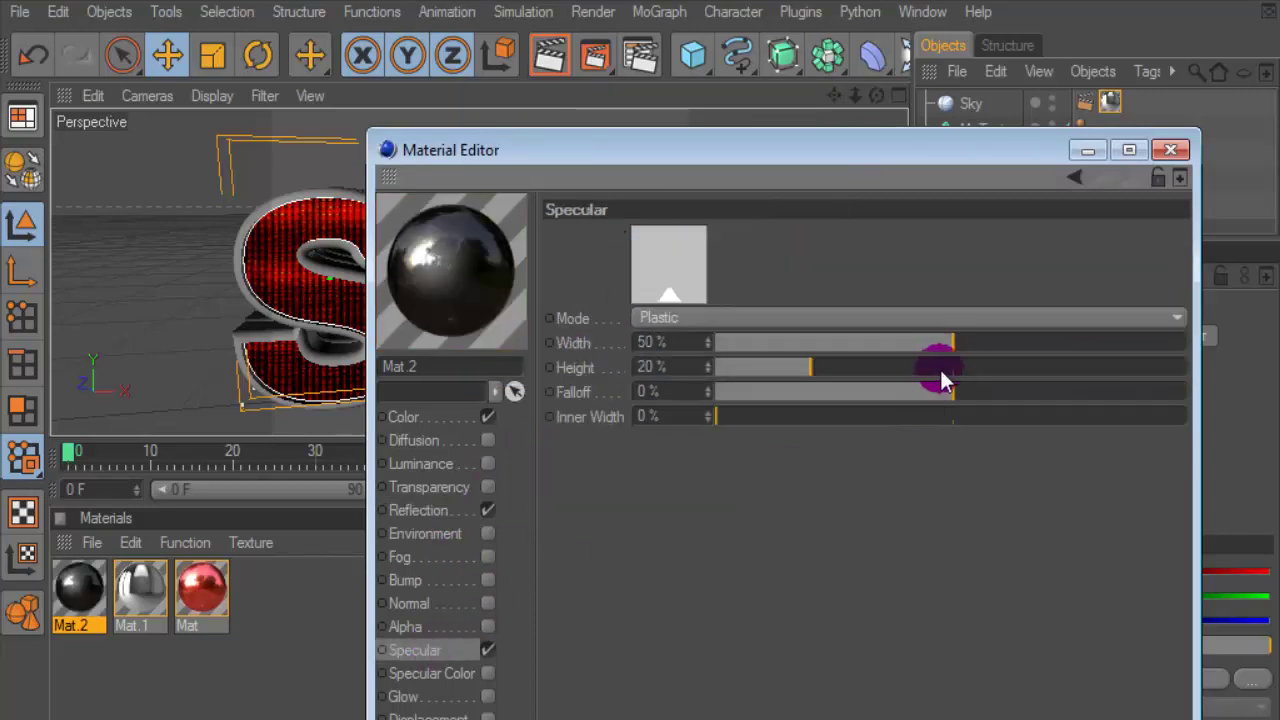
left_click_drag(838, 388, 806, 388)
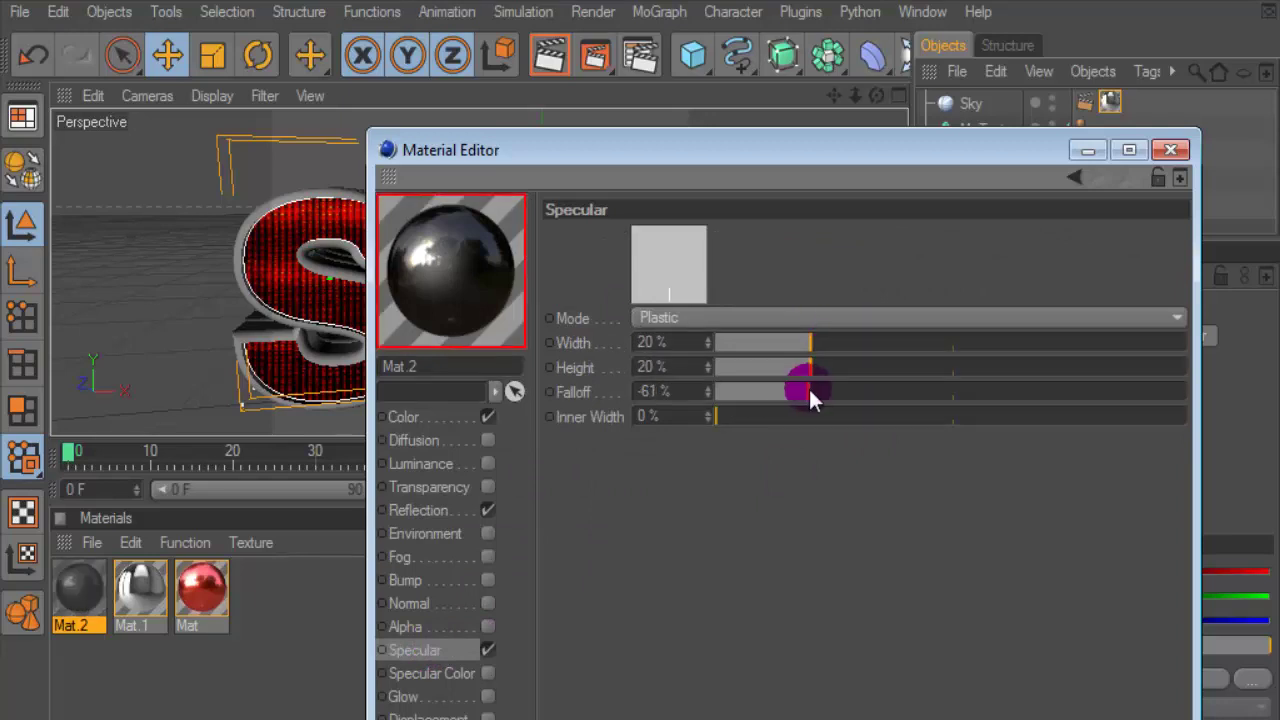
left_click(1168, 150)
- Apply Mat.2 to the MoText and render a close, front-facing view of the text
left_click_drag(85, 585, 990, 135)
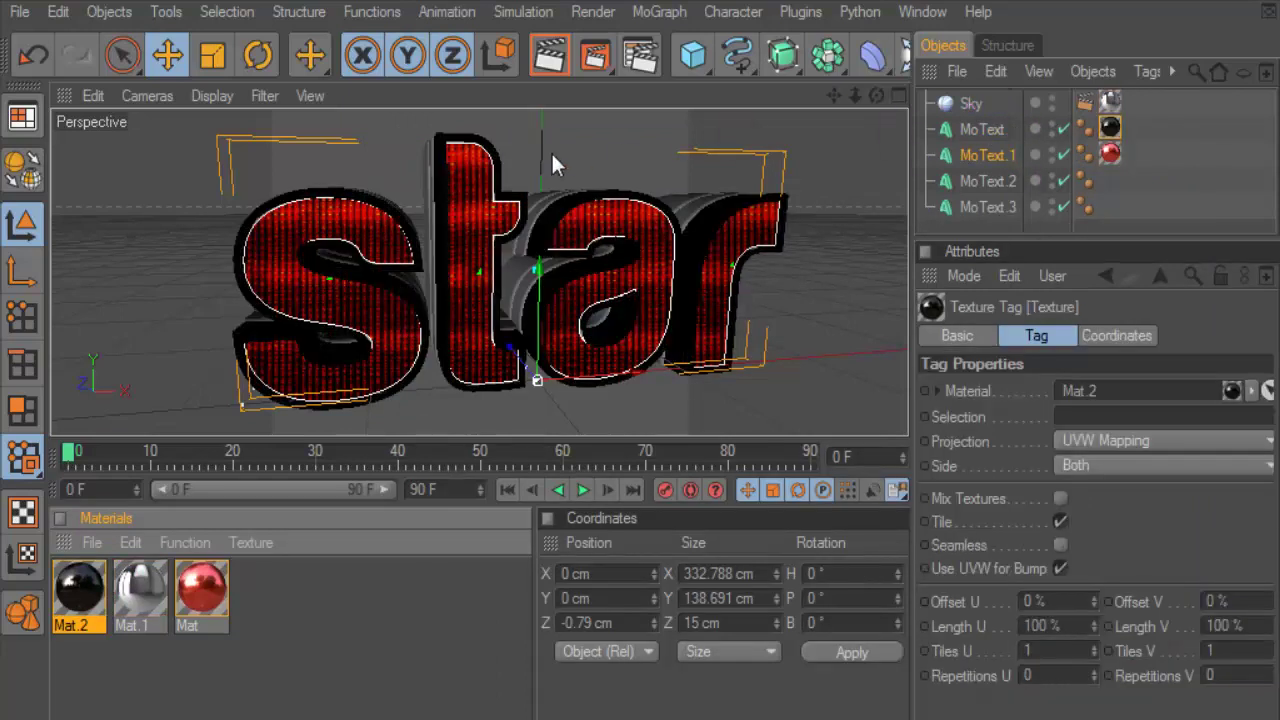
left_click(550, 58)
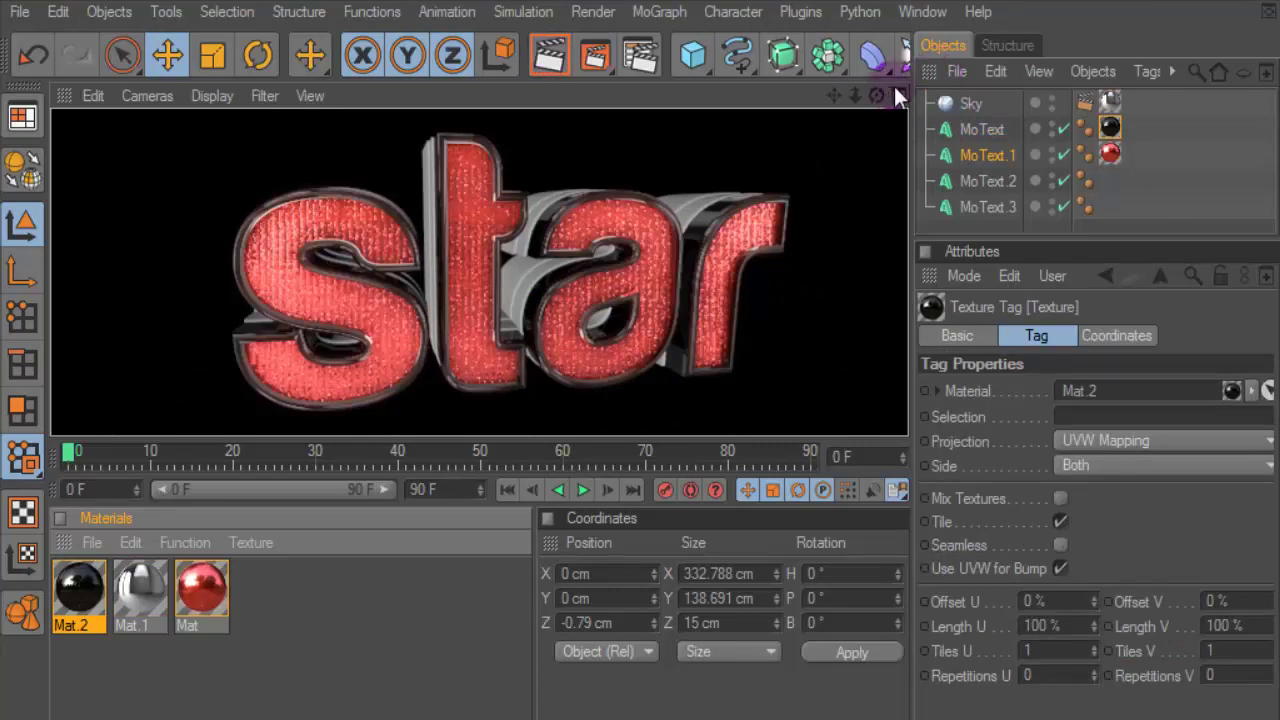
left_click(537, 378)
left_click_drag(537, 378, 666, 169, "alt")
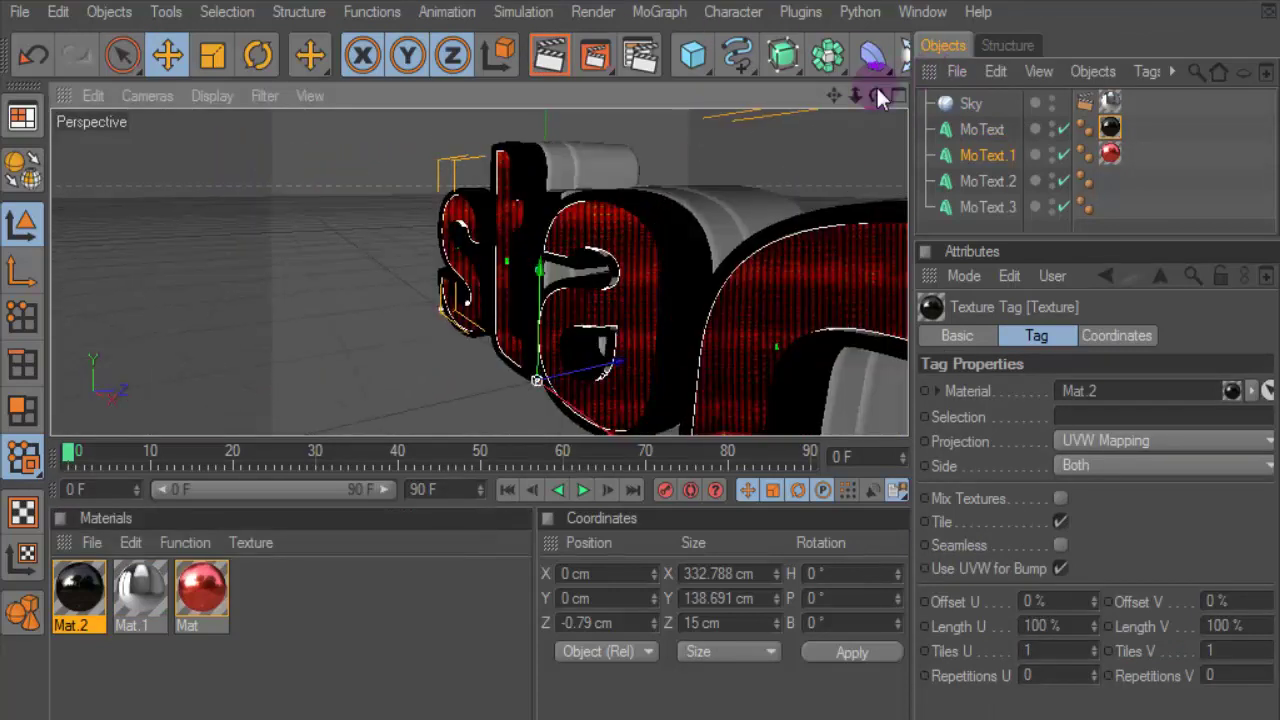
left_click(556, 56)
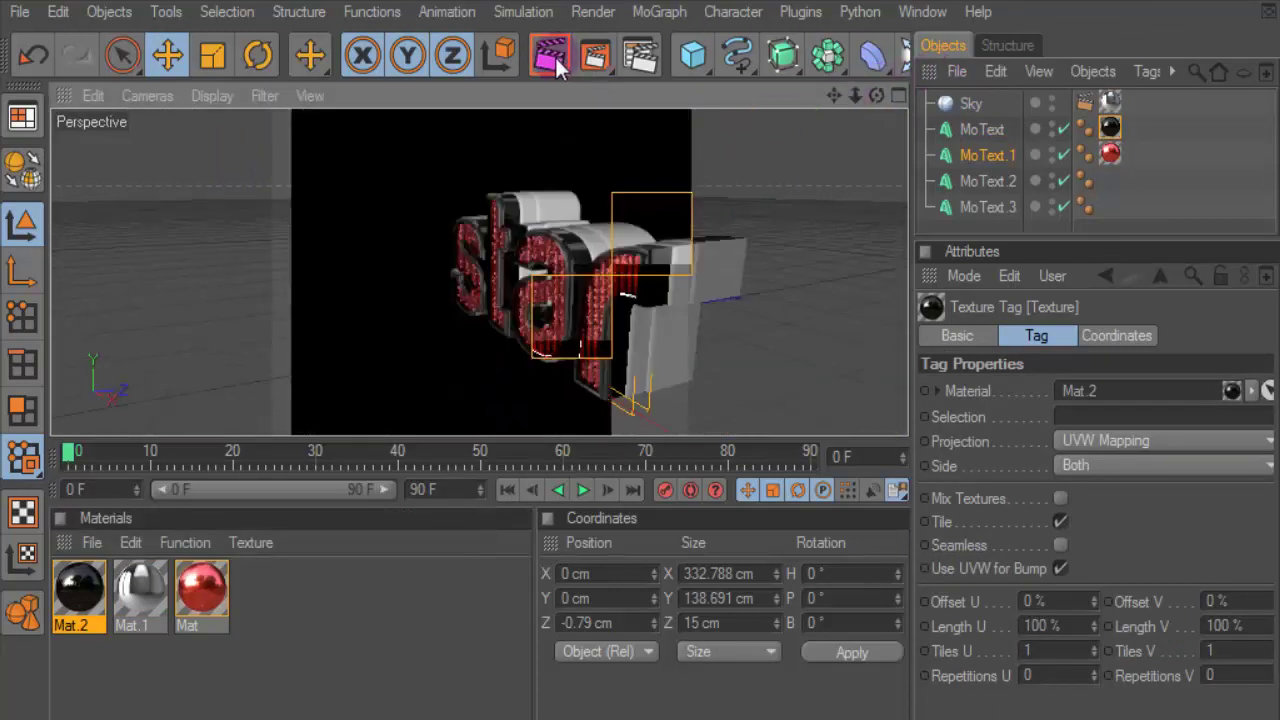
left_click_drag(869, 93, 615, 139)
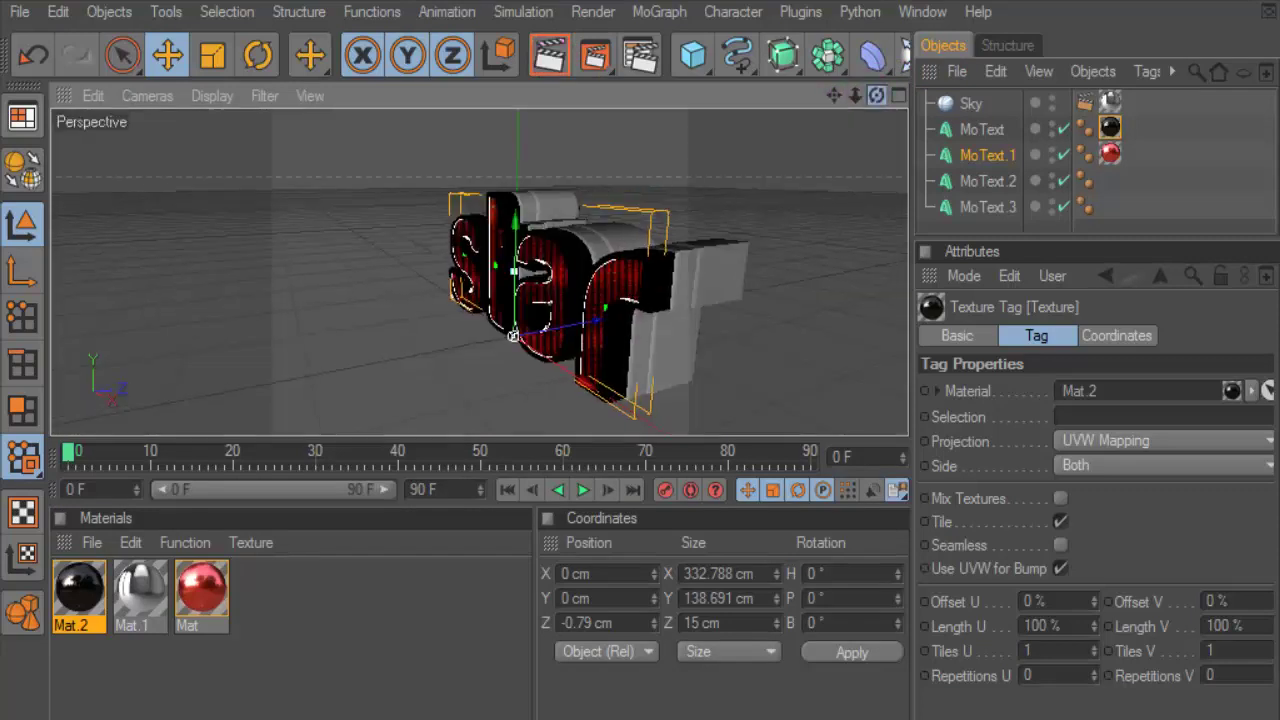
left_click(556, 58)
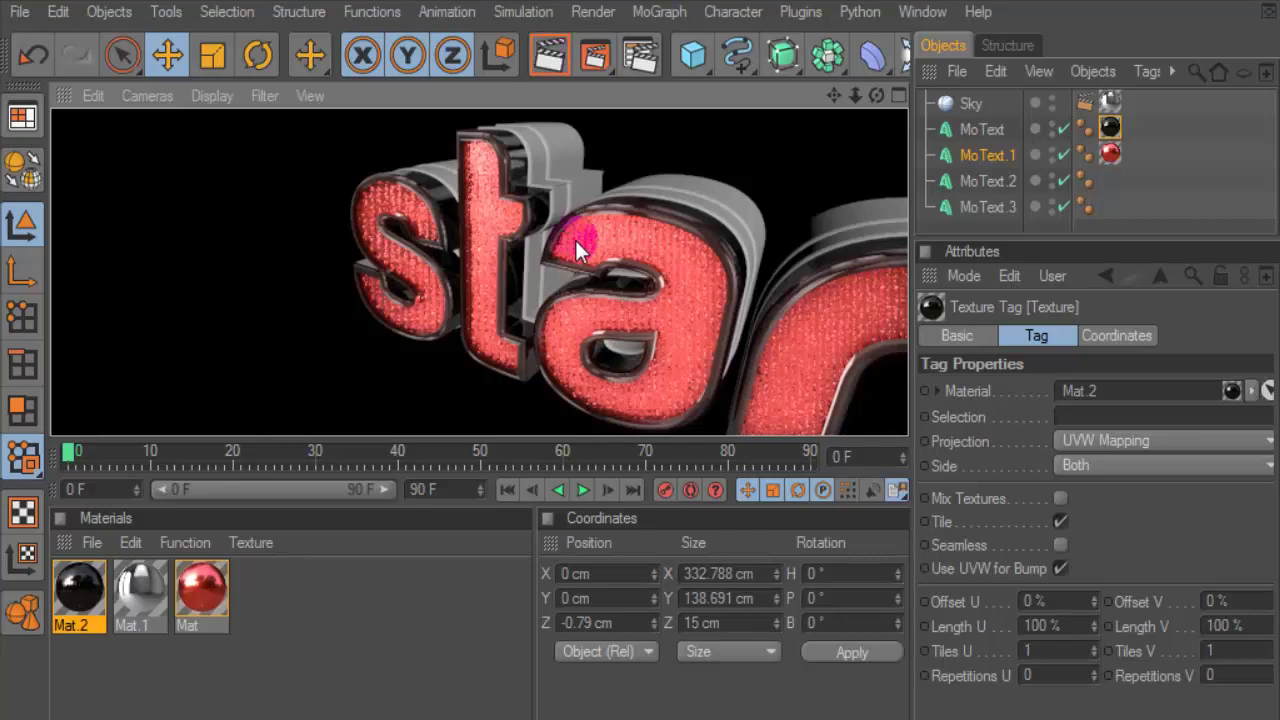
- Set Mat's glow Outer and Inner Strength to 70% and render to check the softer red glow
double_click(201, 592)
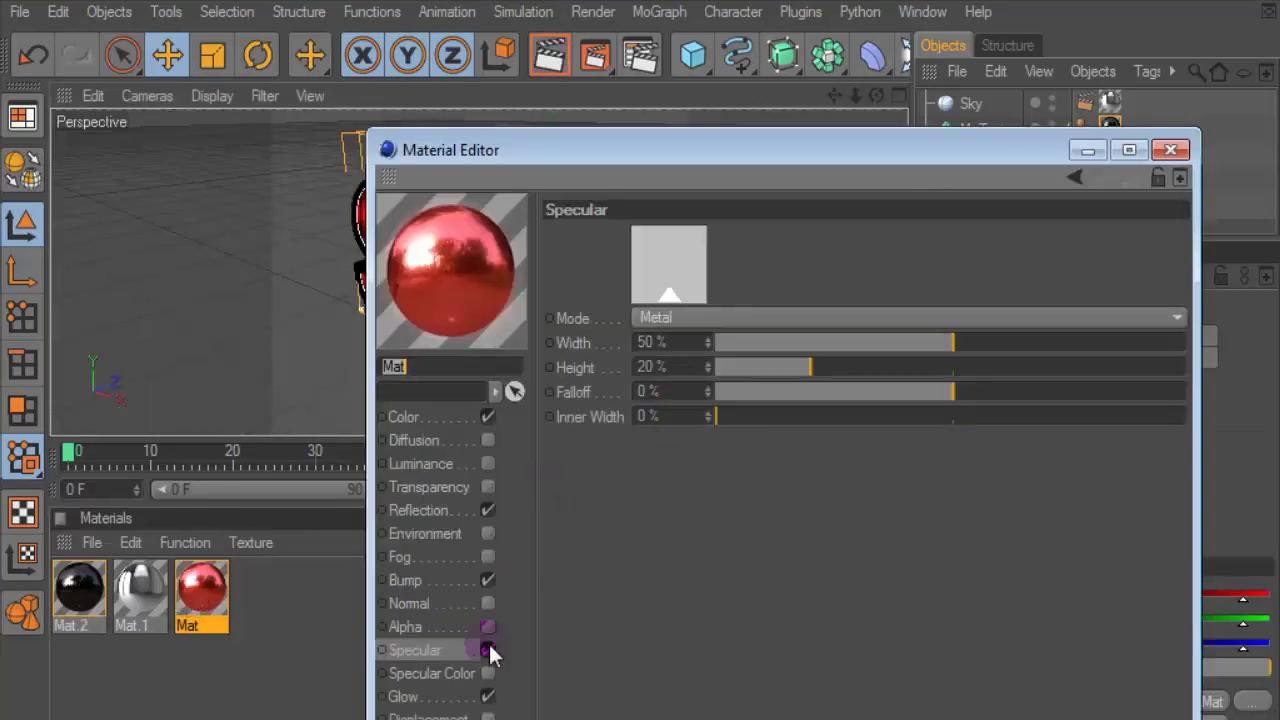
left_click(403, 696)
left_click(700, 308)
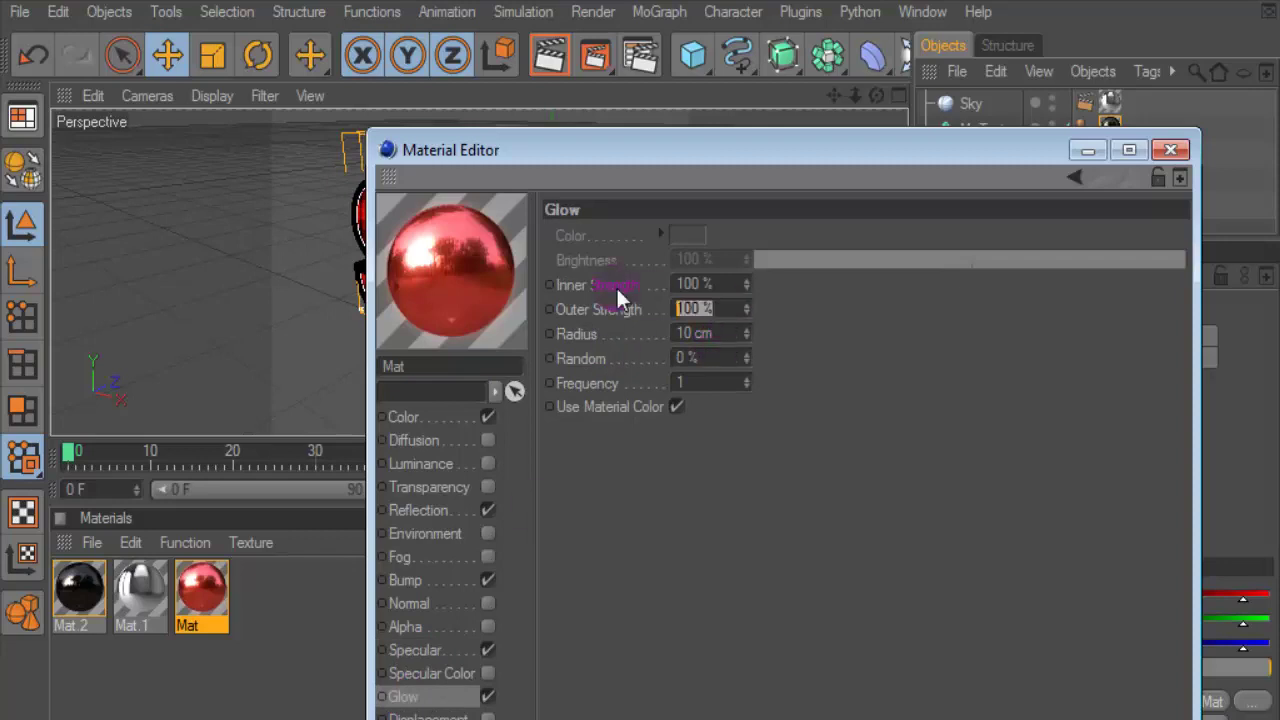
type("2")
type("0")
key("shift+Tab")
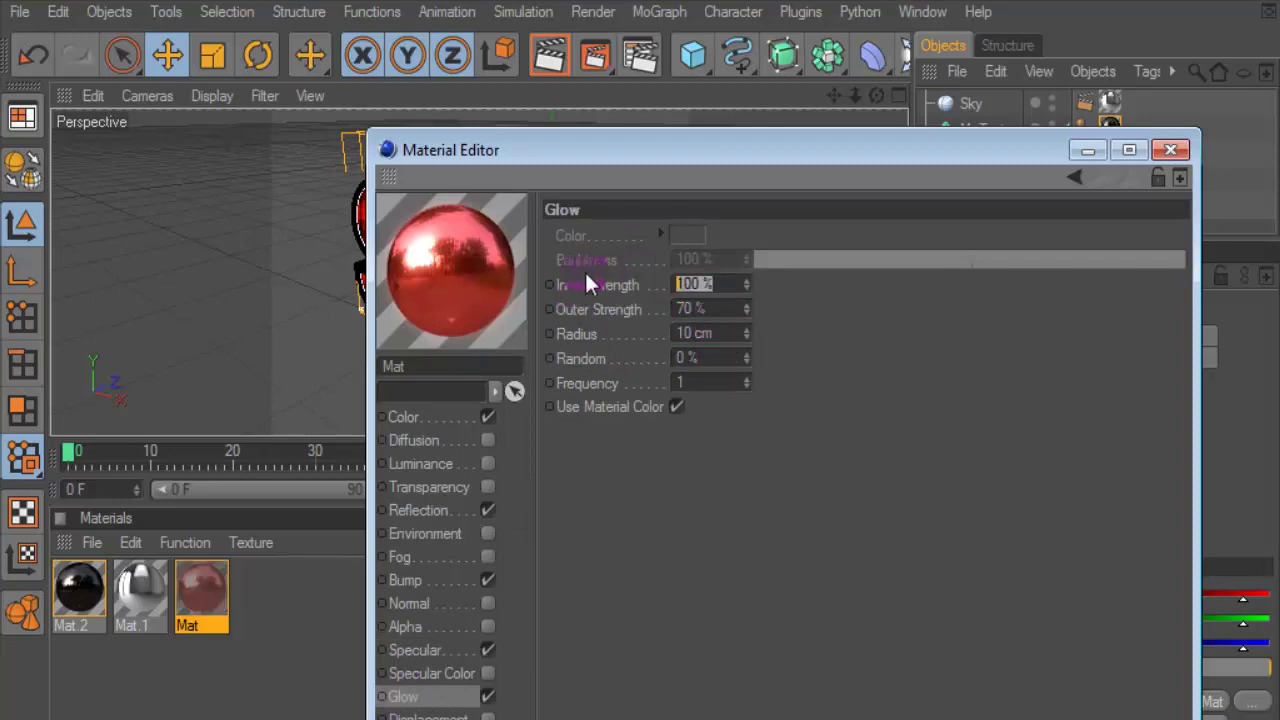
type("70")
left_click(1129, 149)
left_click(801, 118)
left_click(545, 55)
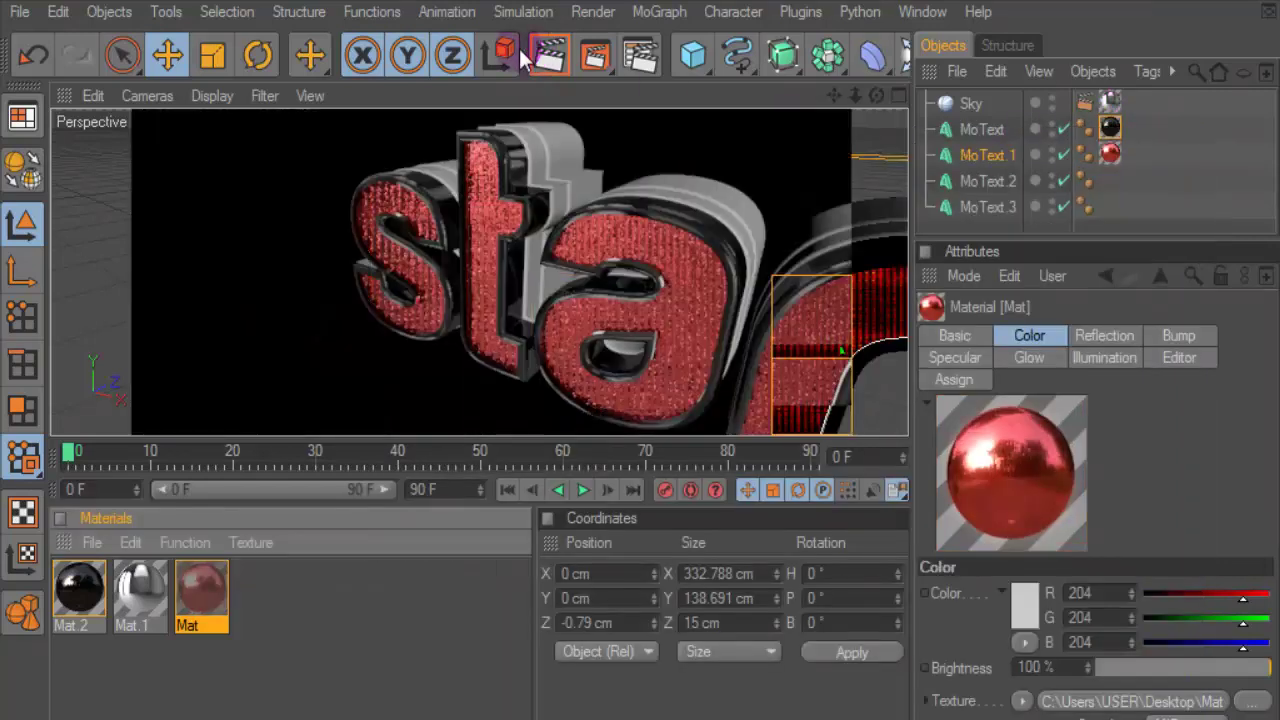
left_click(634, 135)
left_click_drag(833, 95, 740, 95)
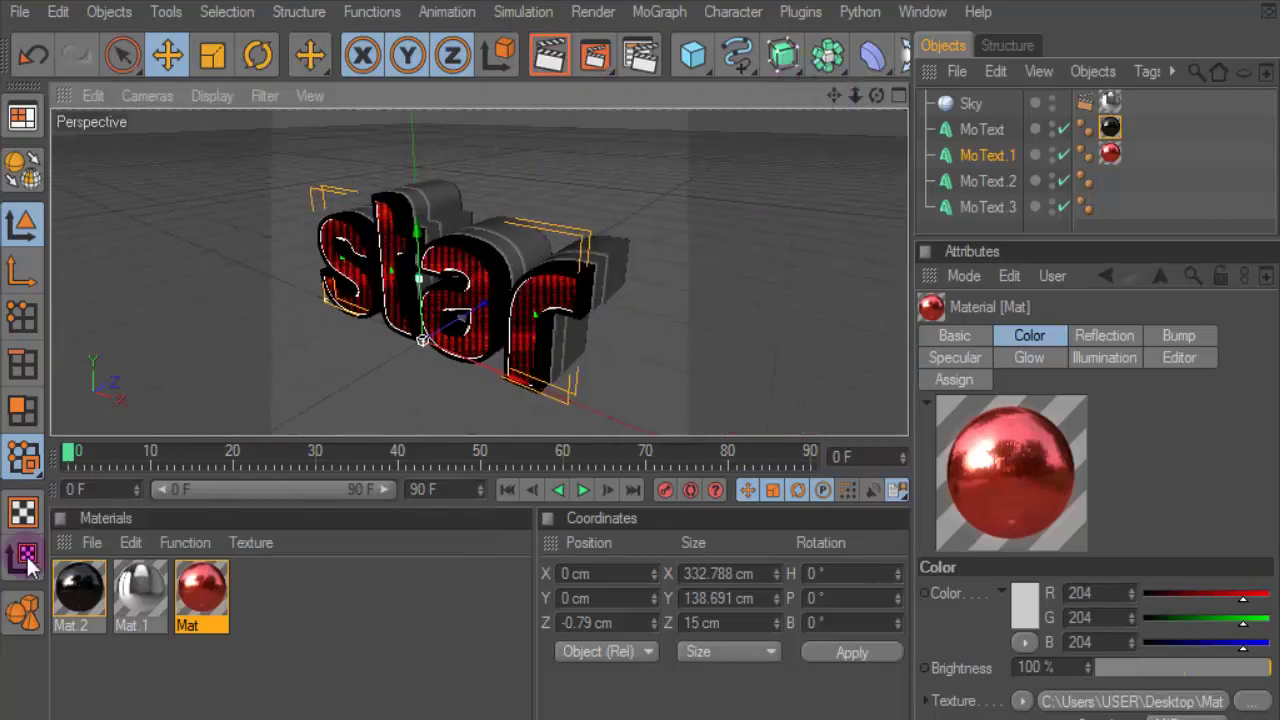
- Create a new material, Mat.3, with a fully saturated magenta base colour
left_click(92, 542)
left_click(133, 580)
double_click(79, 590)
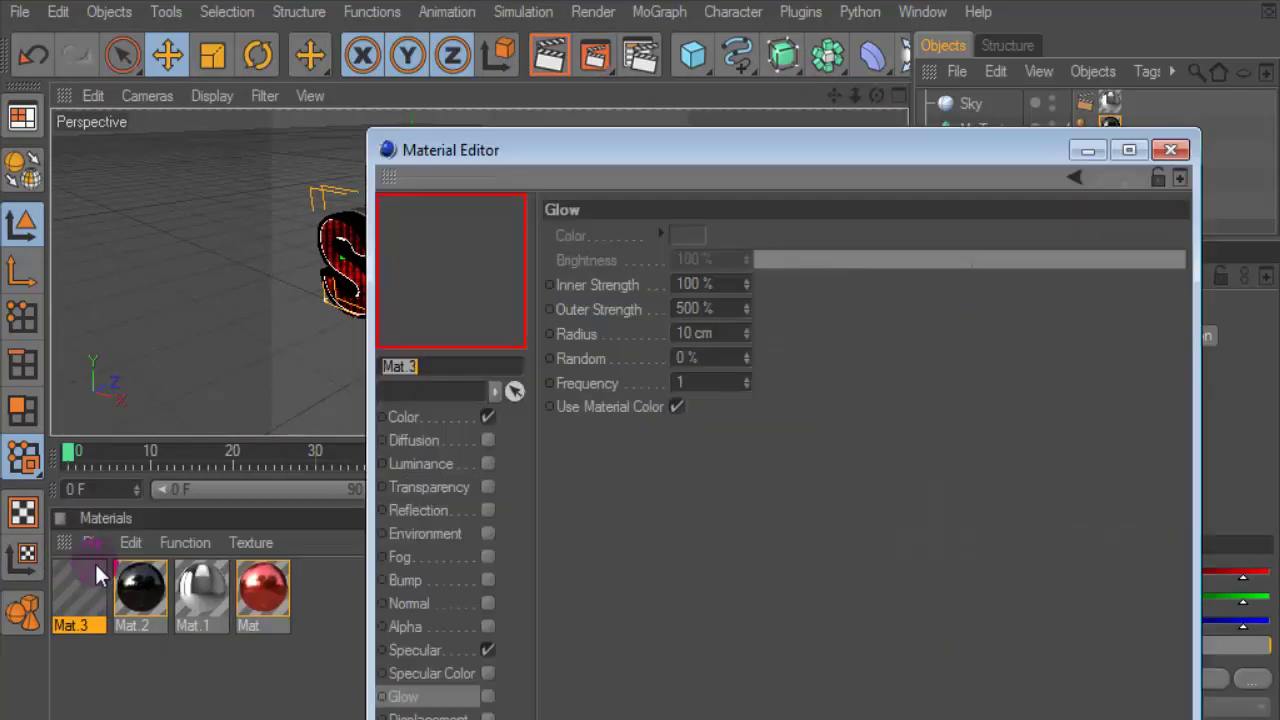
left_click(438, 421)
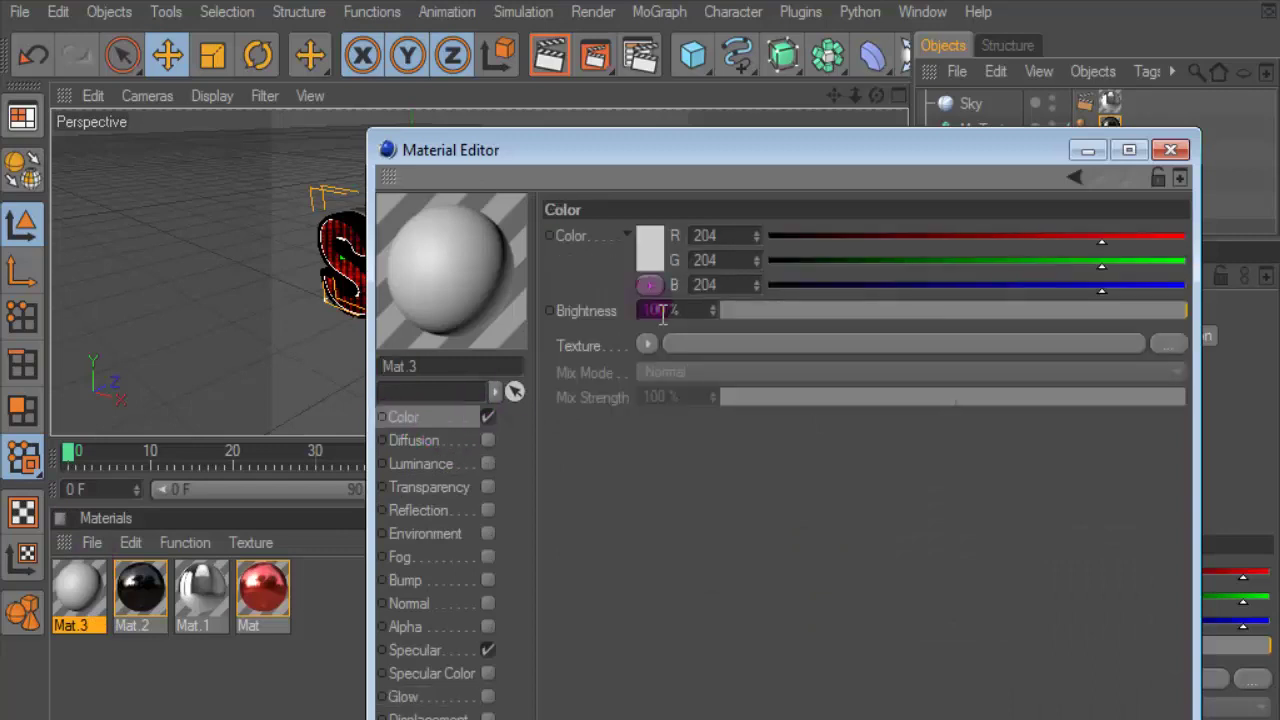
left_click(663, 239)
left_click_drag(756, 143, 784, 140)
left_click_drag(668, 179, 676, 155)
left_click(618, 362)
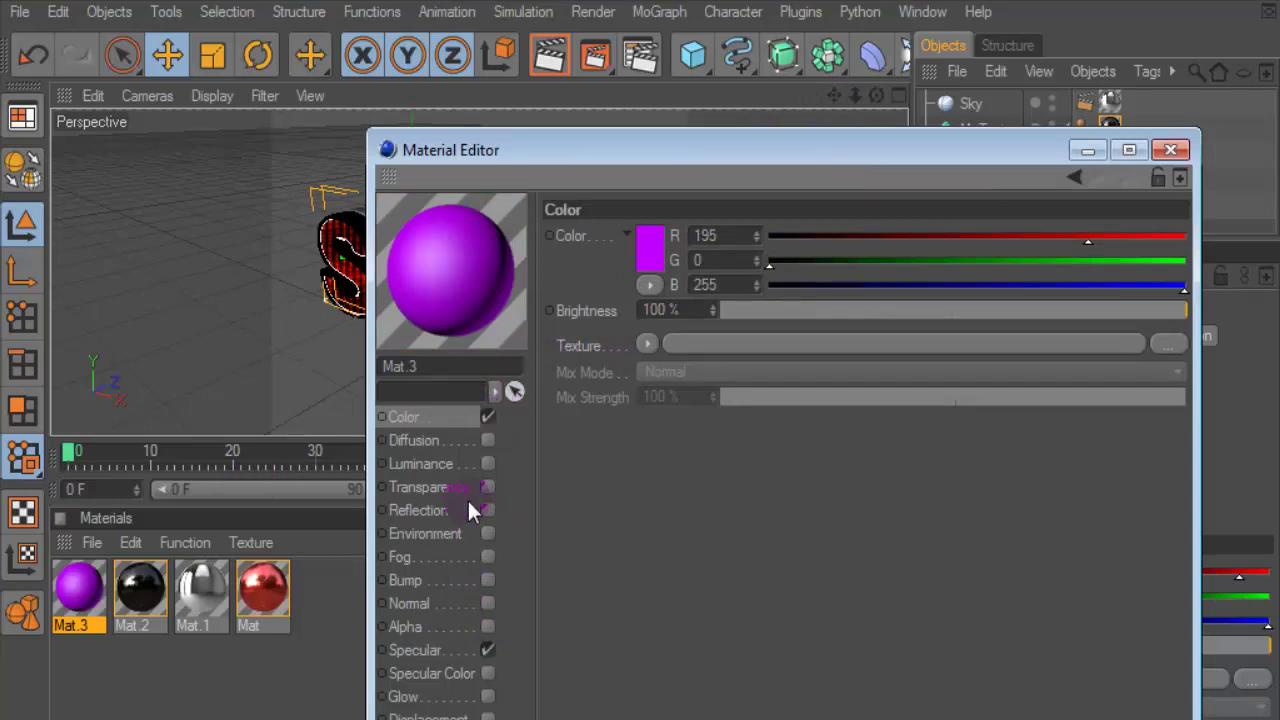
- Enable Mat.3's luminance and copy the magenta base colour into it
left_click(487, 463)
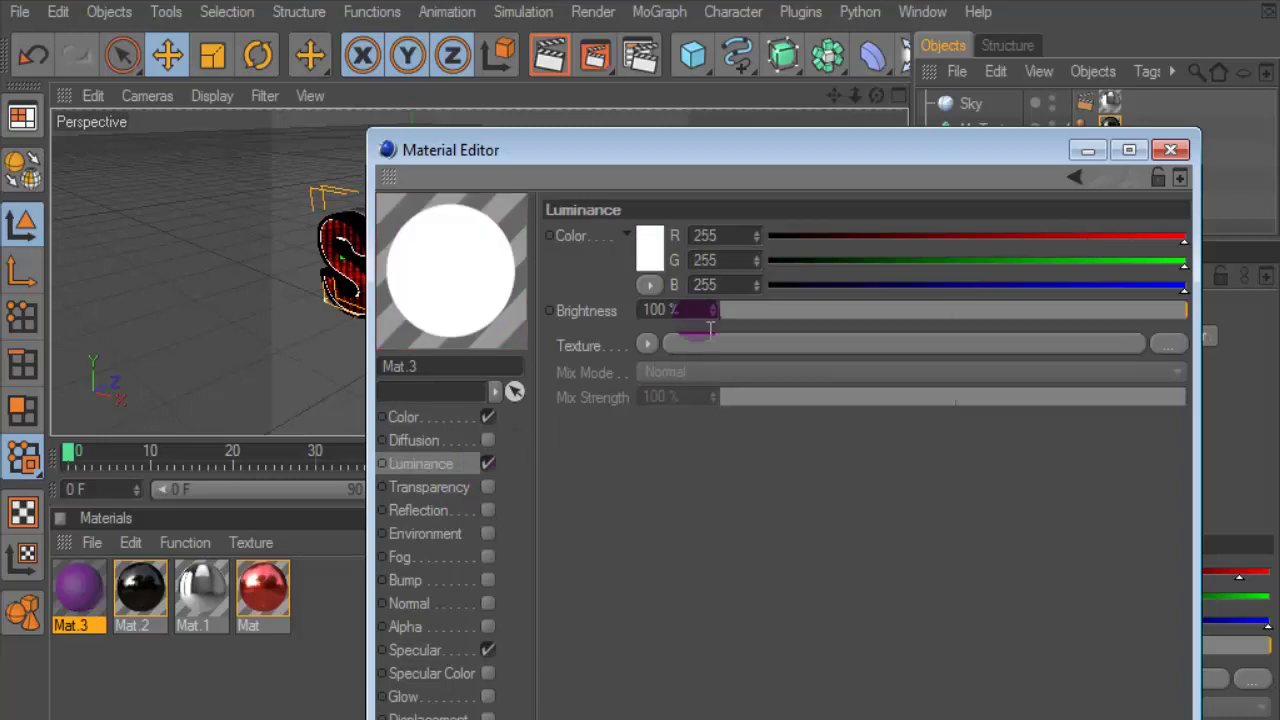
left_click(417, 413)
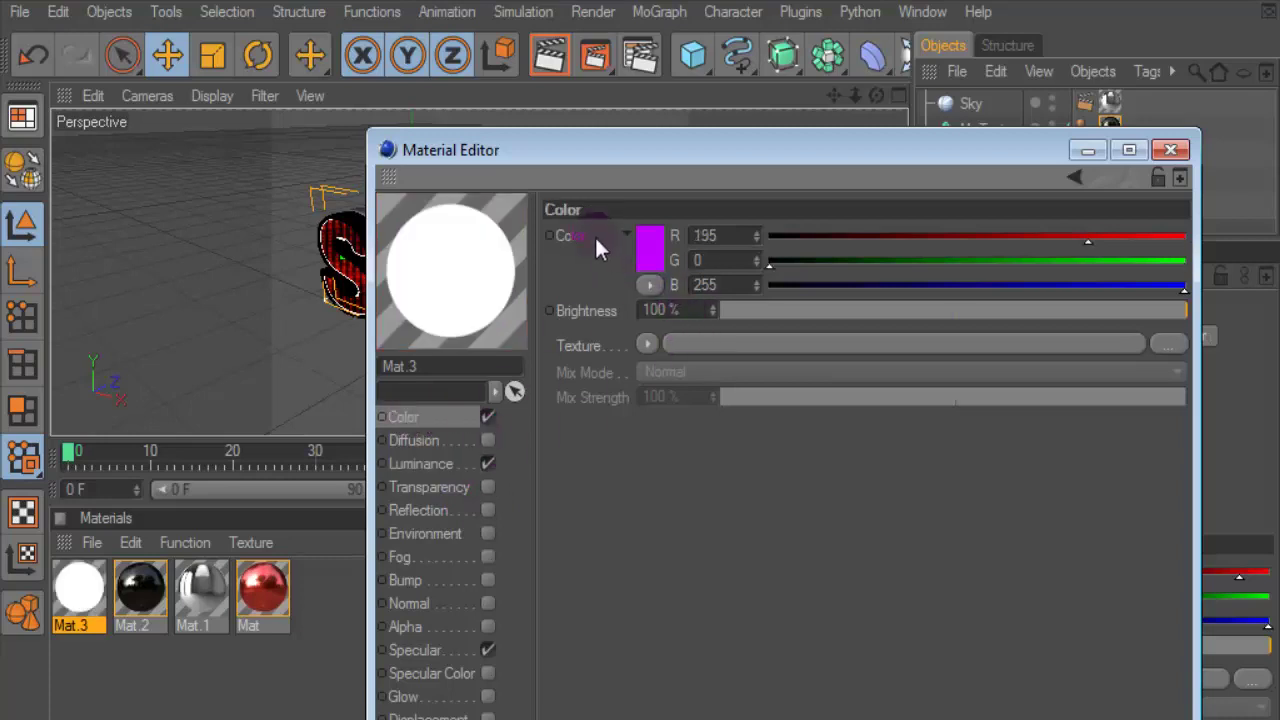
right_click(562, 236)
left_click(632, 331)
left_click(416, 461)
right_click(608, 235)
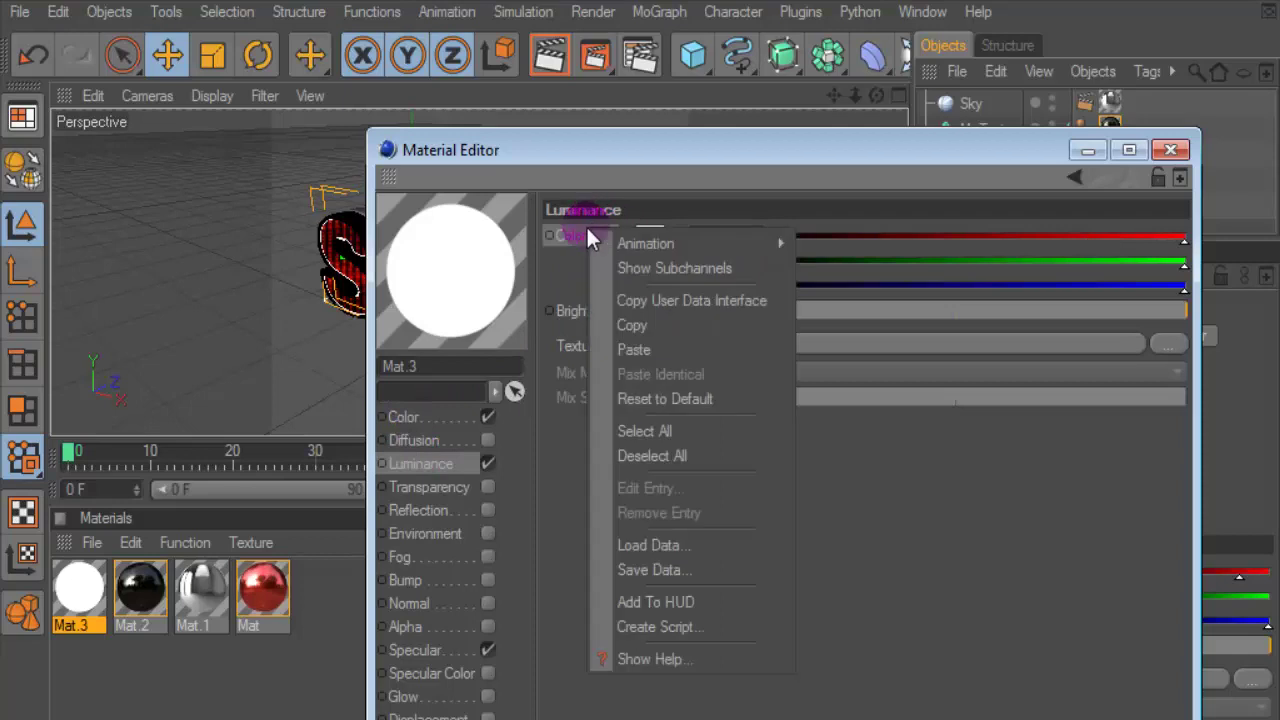
left_click(668, 344)
left_click(393, 600)
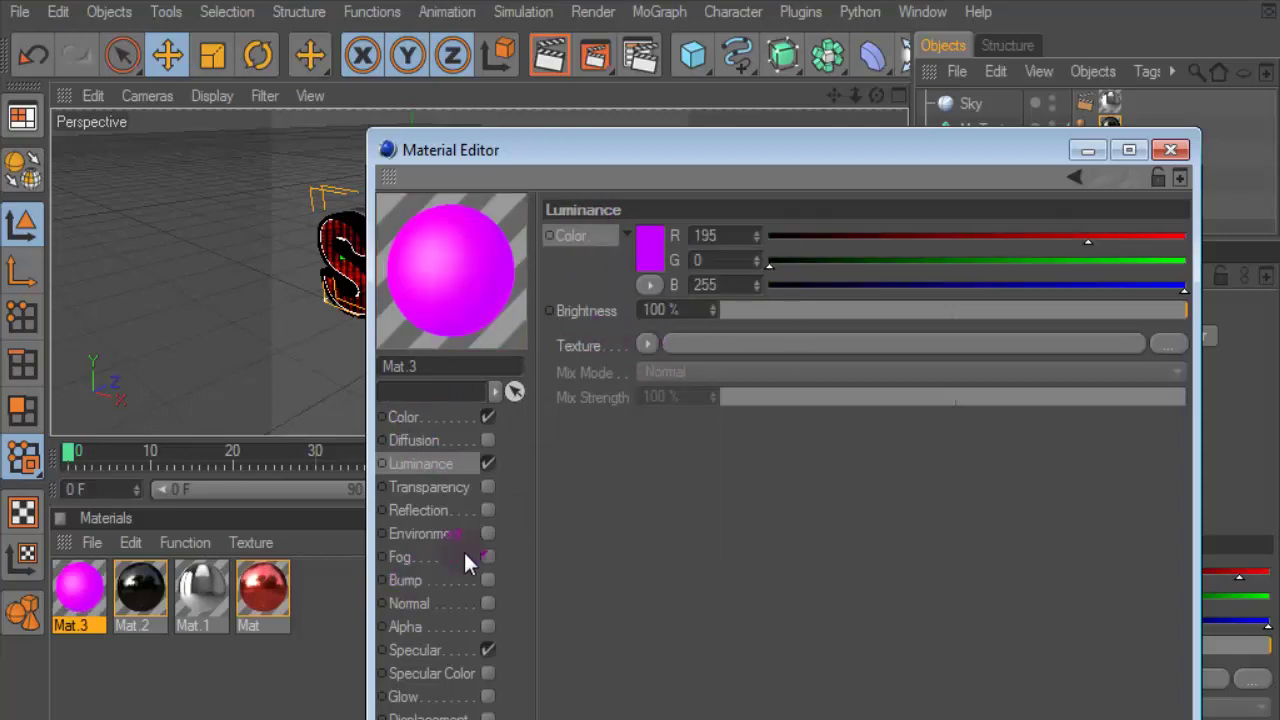
- Enable Mat.3's reflection with a light pink colour
left_click(487, 513)
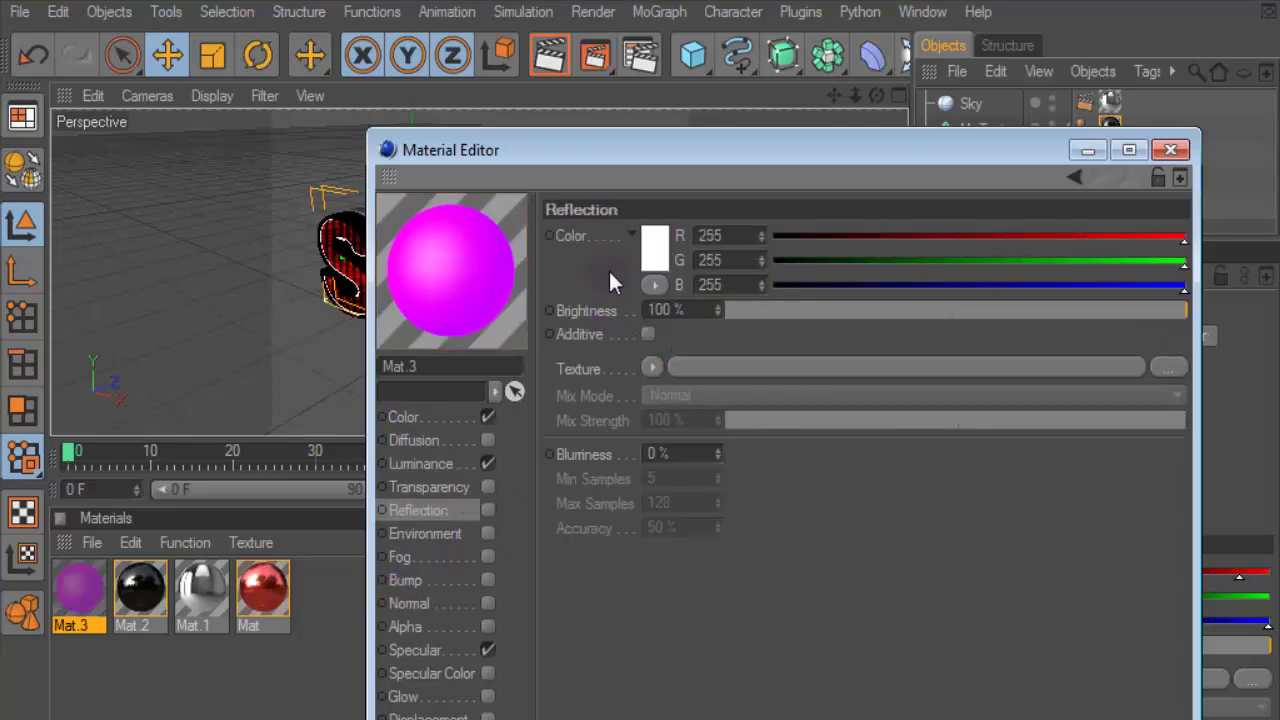
left_click(488, 510)
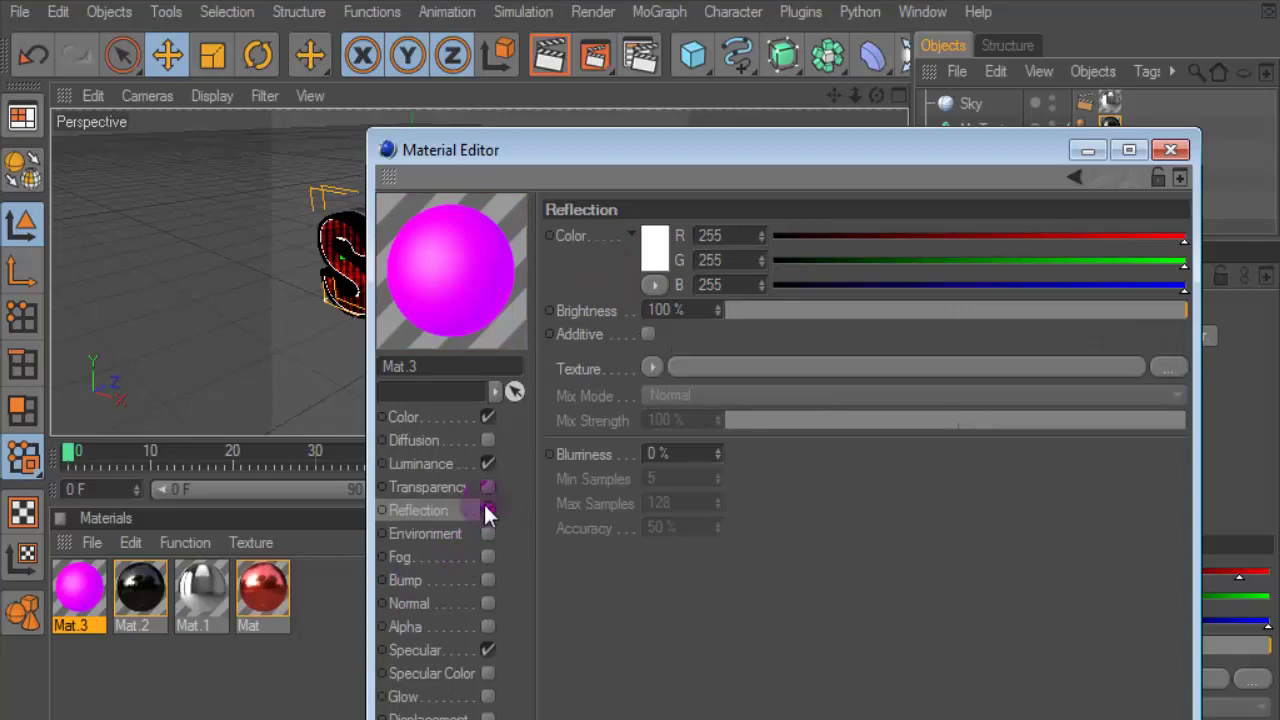
left_click(654, 248)
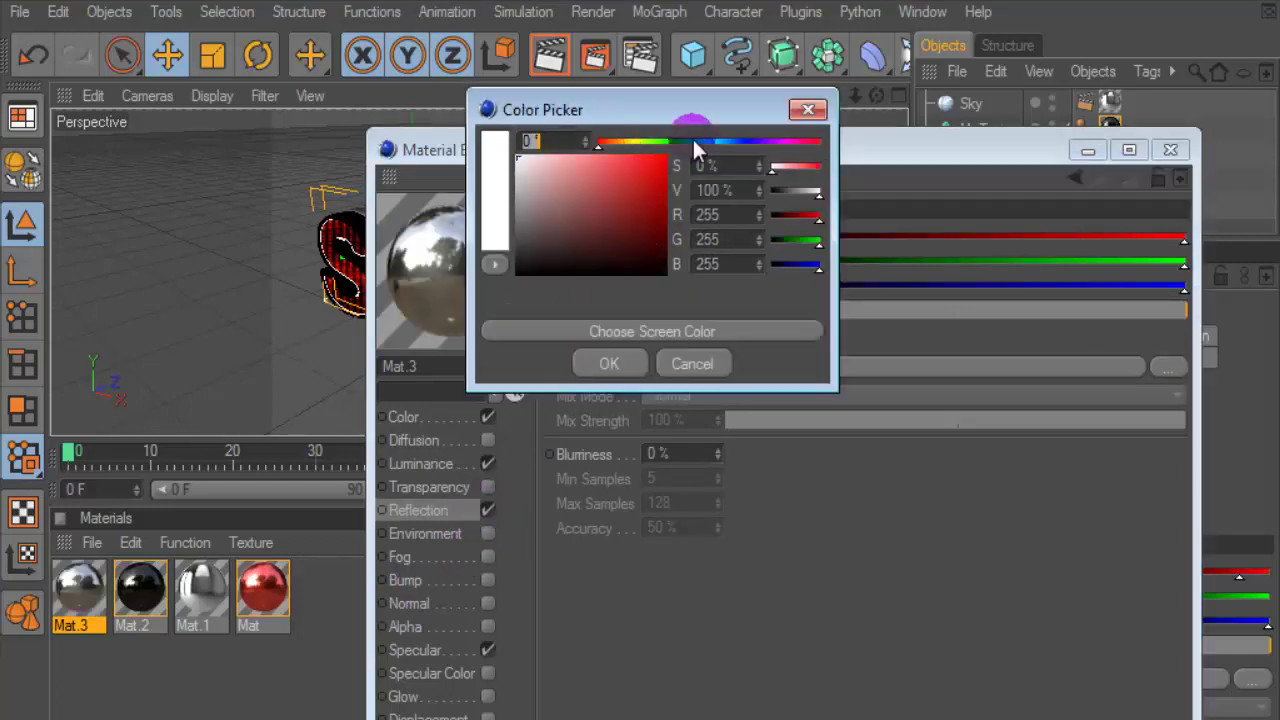
left_click(782, 140)
left_click_drag(629, 191, 601, 222)
left_click(609, 363)
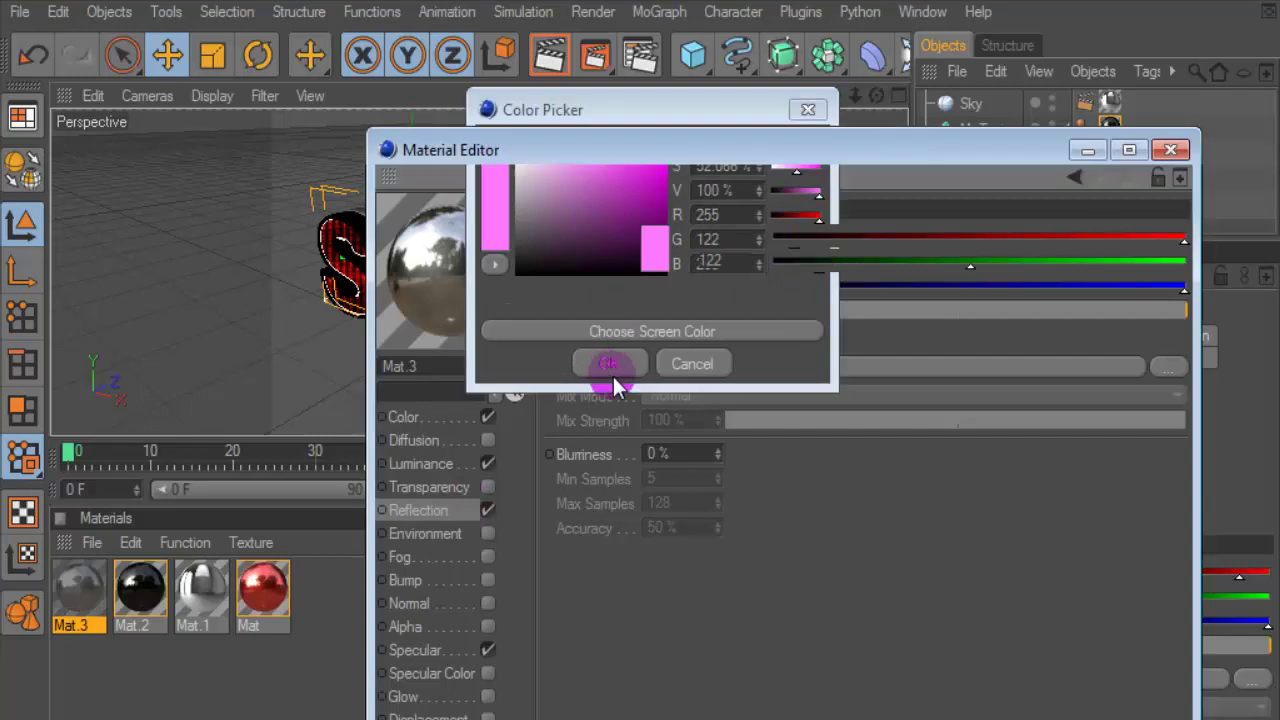
left_click(431, 650)
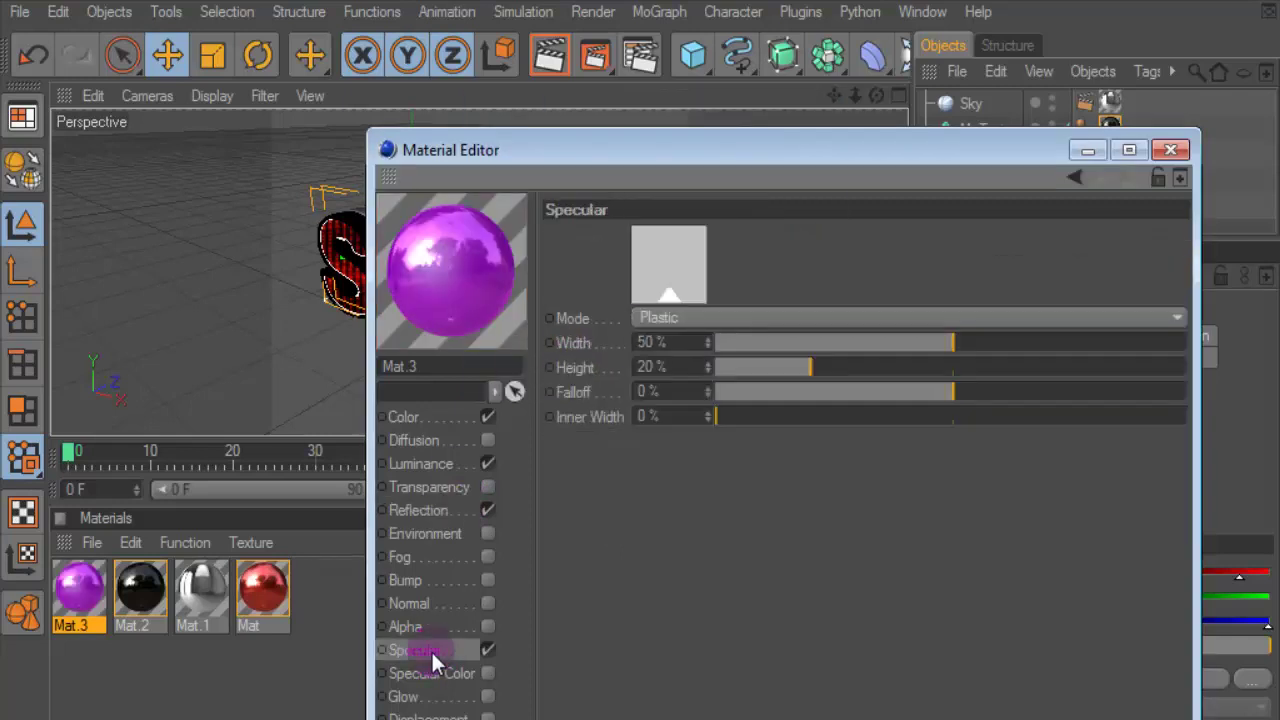
- Enable Mat.3's glow with 100% outer and 50% inner strength
left_click(487, 696)
left_click(700, 309)
type("100")
key("Return")
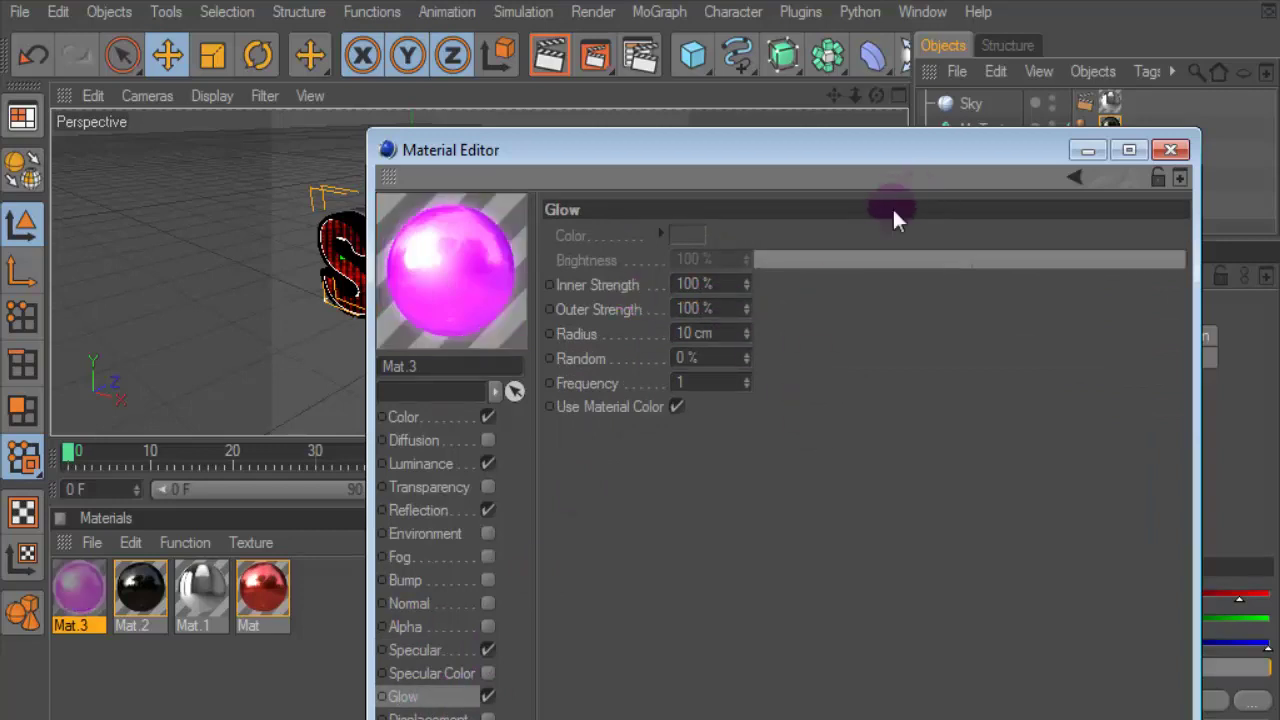
left_click(700, 284)
type("50")
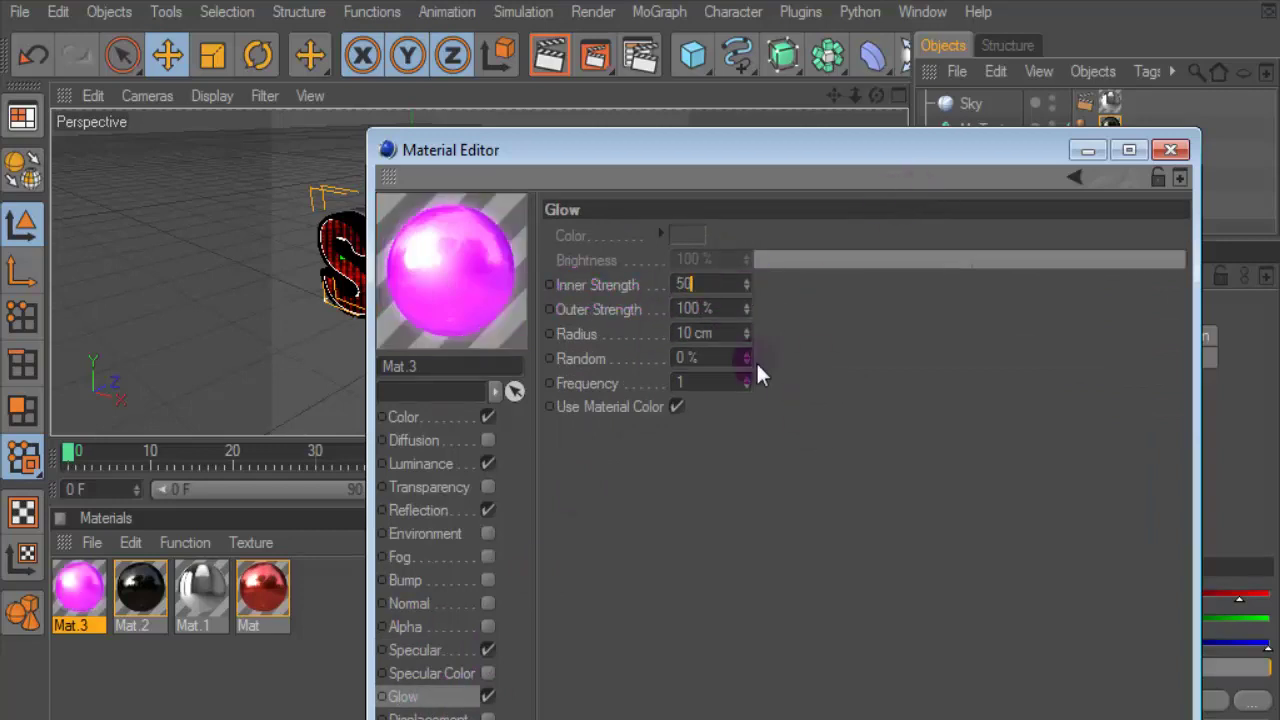
key("Return")
left_click(1168, 149)
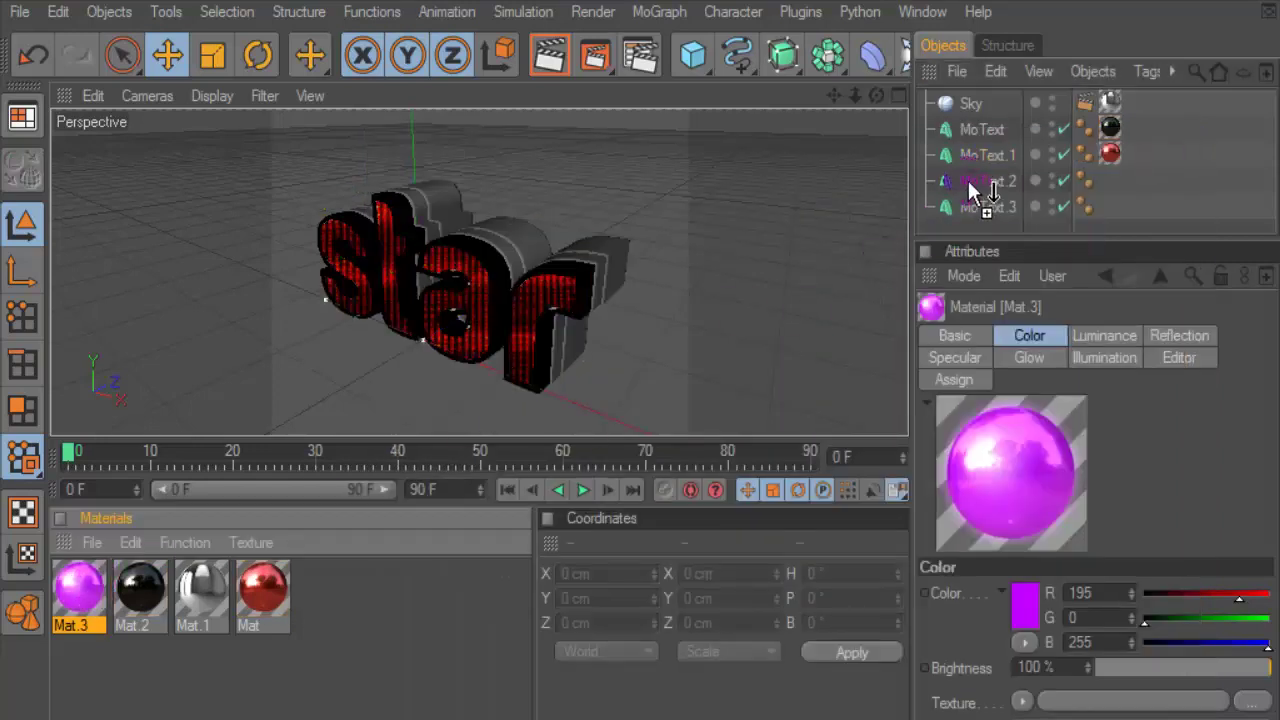
- Apply the purple Mat.3 to MoText.2 and preview the render
left_click_drag(78, 590, 958, 183)
left_click(548, 55)
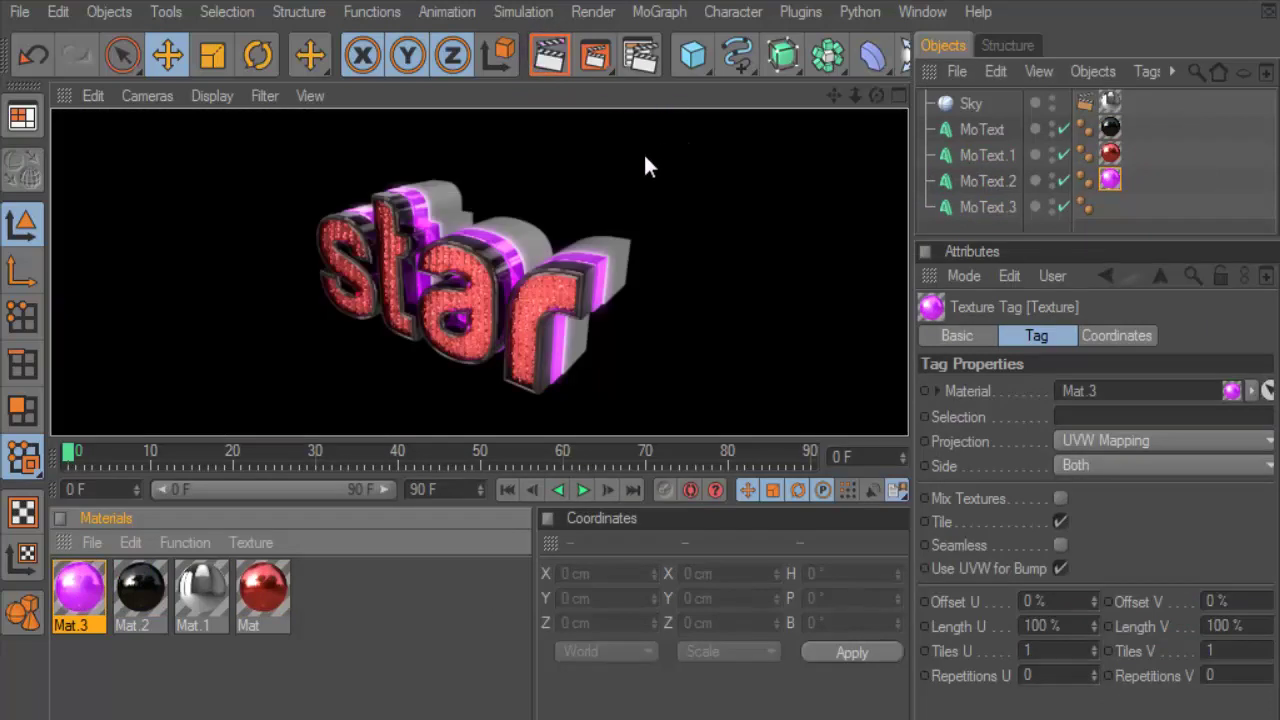
left_click(648, 158)
left_click(546, 50)
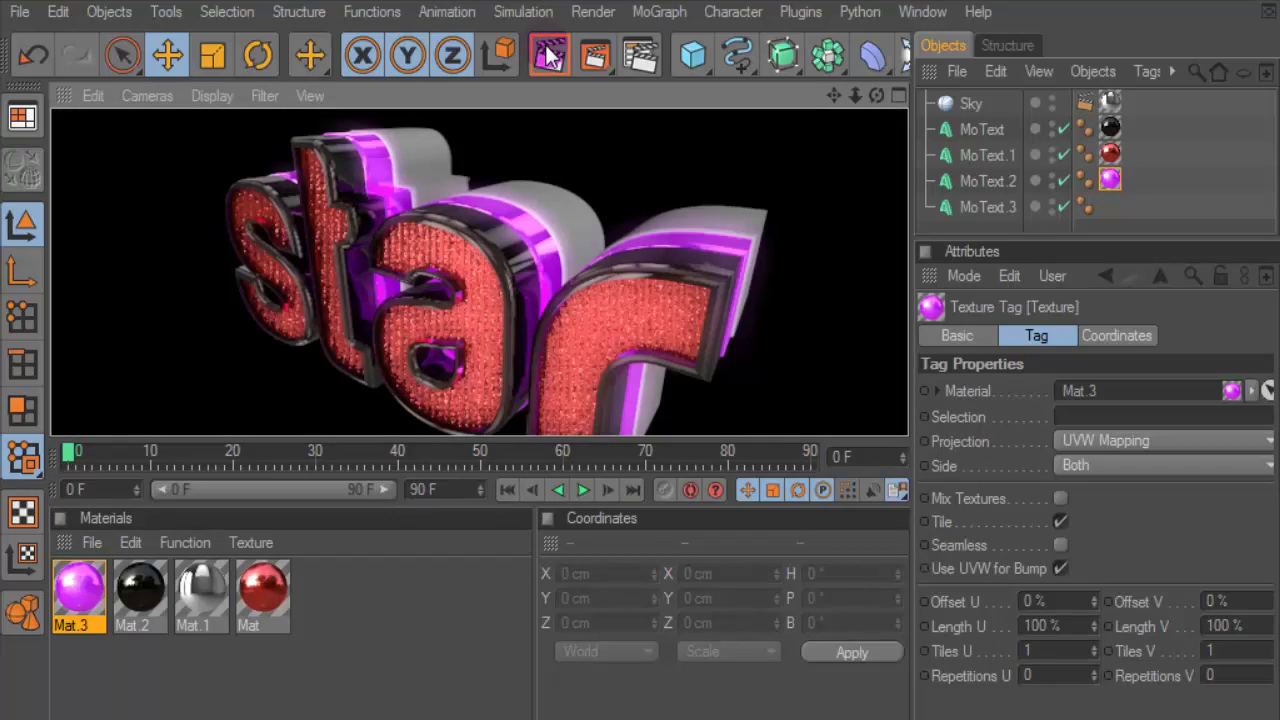
left_click(577, 172)
- Apply the dark Mat.2 to MoText.3, reframe the star text, and render a preview
left_click_drag(140, 590, 1010, 206)
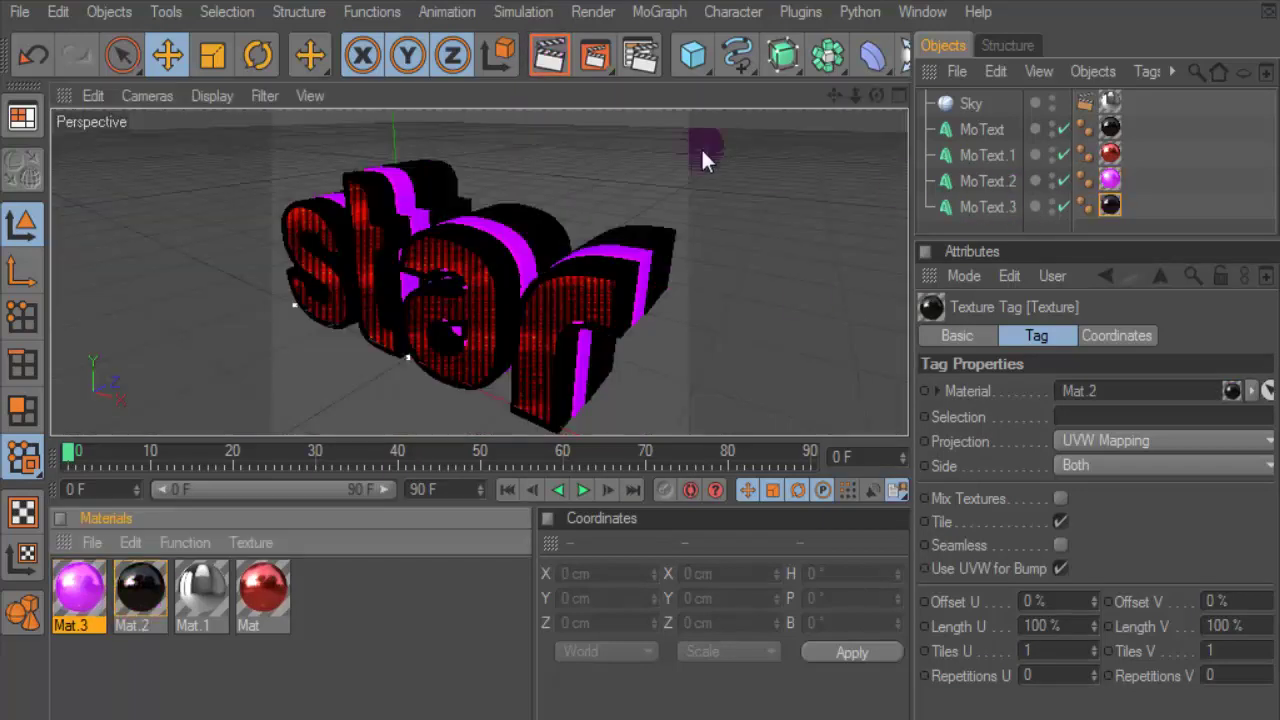
left_click(545, 58)
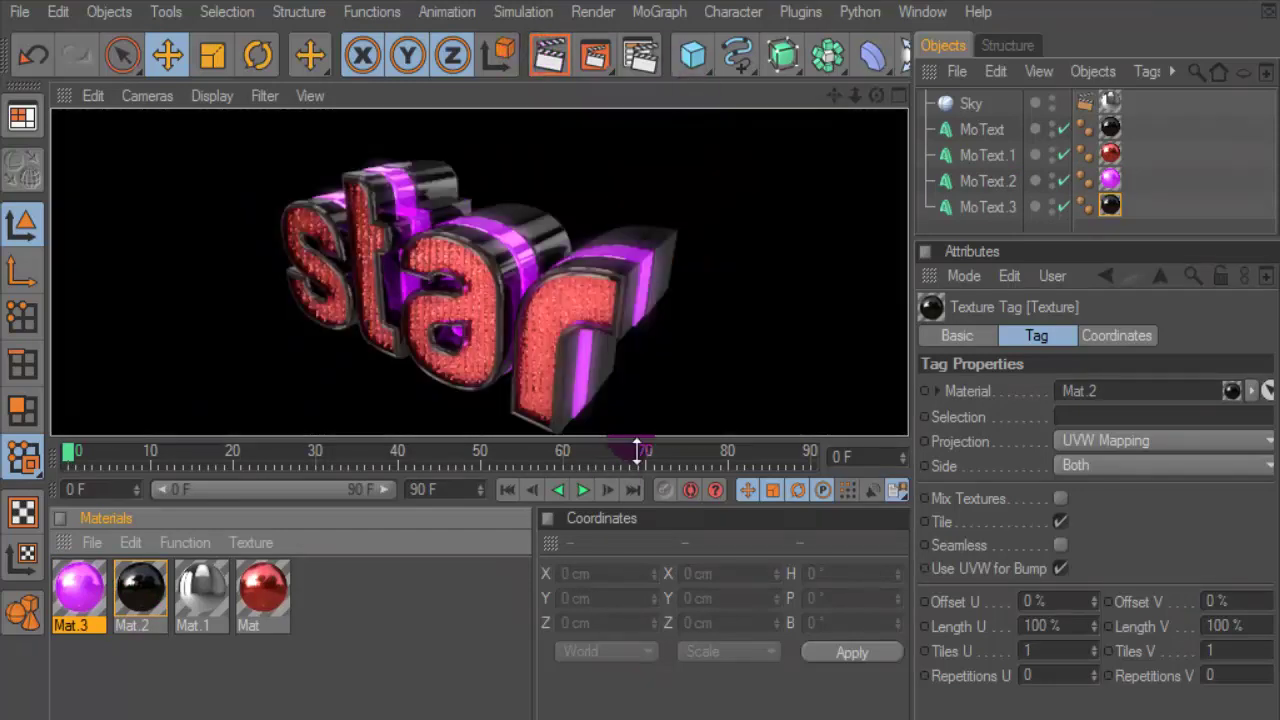
left_click_drag(637, 450, 640, 640)
mouse_move(921, 173)
left_mouse_down()
mouse_move(645, 210)
mouse_move(943, 197)
left_mouse_up()
key("ctrl+r")
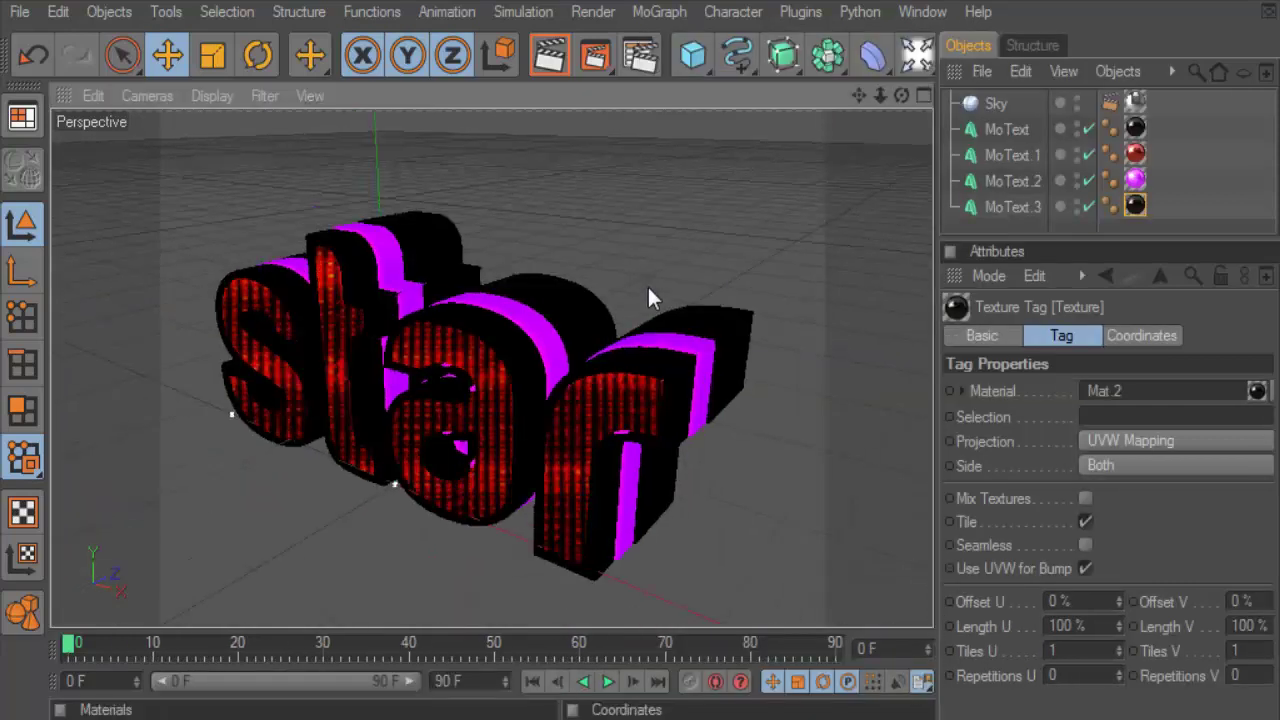
left_click_drag(500, 300, 576, 267, "alt")
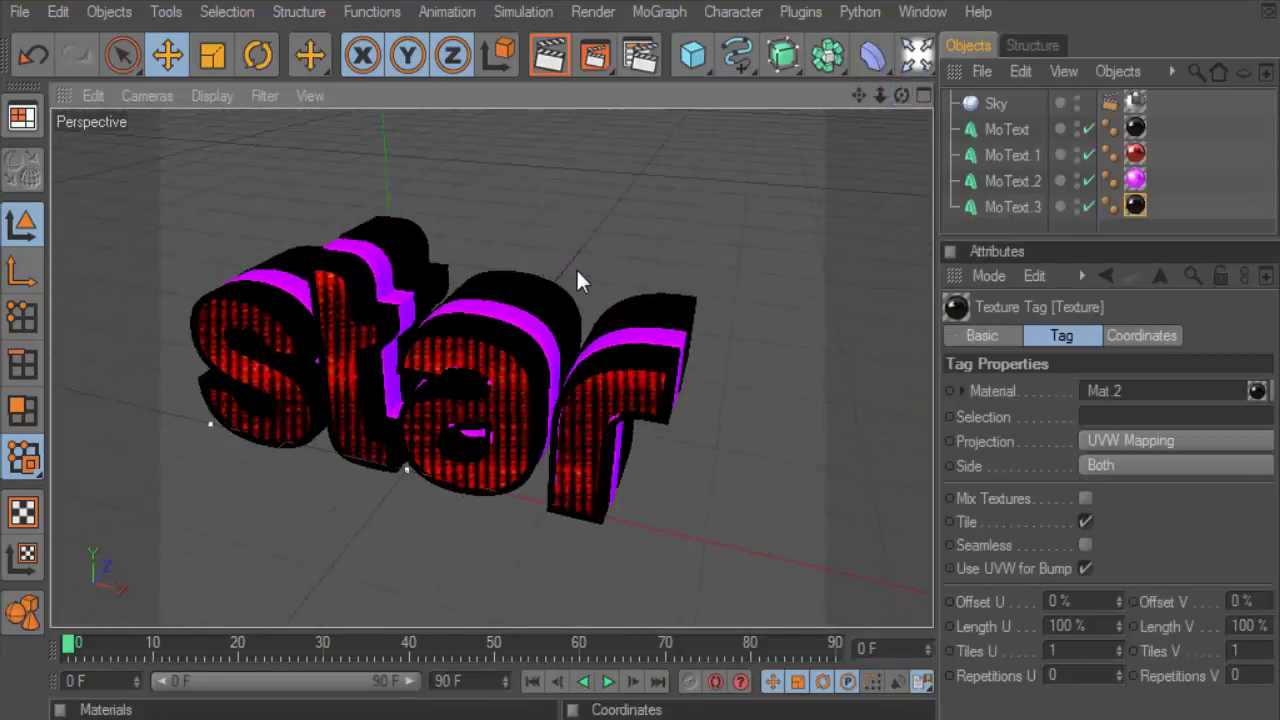
scroll(560, 280, "up", 3)
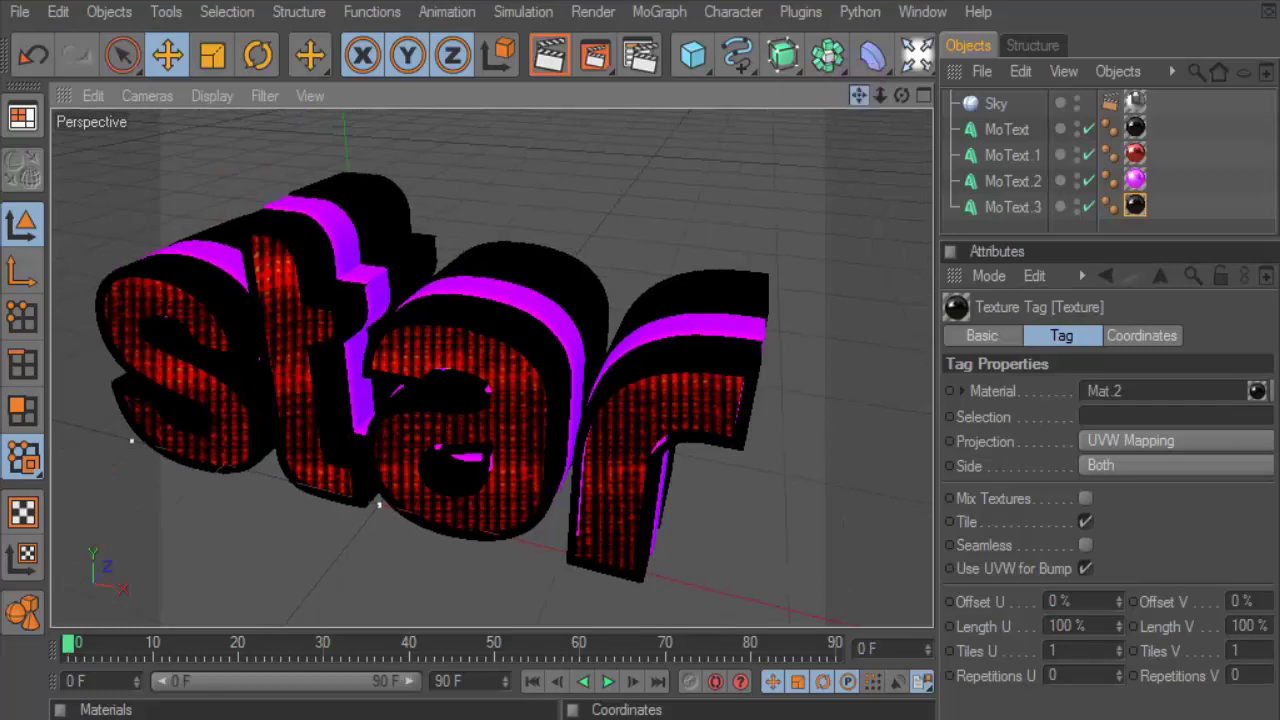
left_click_drag(859, 95, 805, 88)
left_click(554, 64)
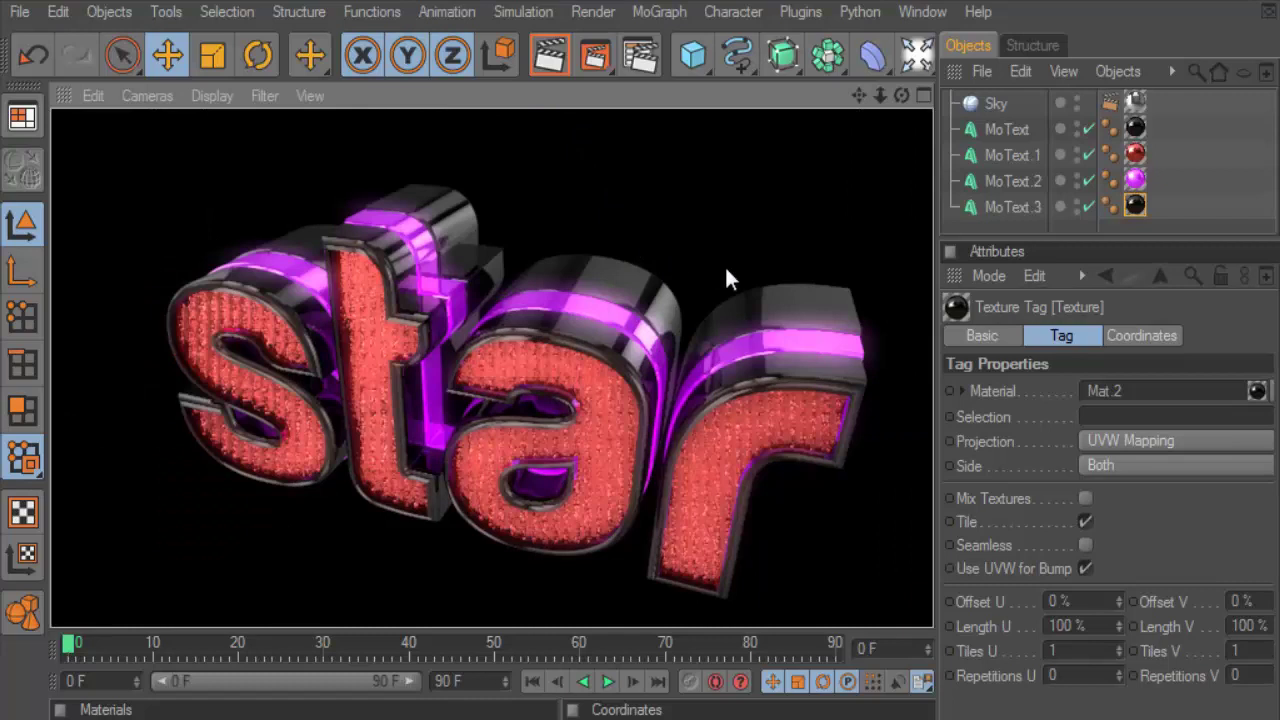
- Set render anti-aliasing to Best and the output preset to HDV/HDTV 720 25
left_click(640, 55)
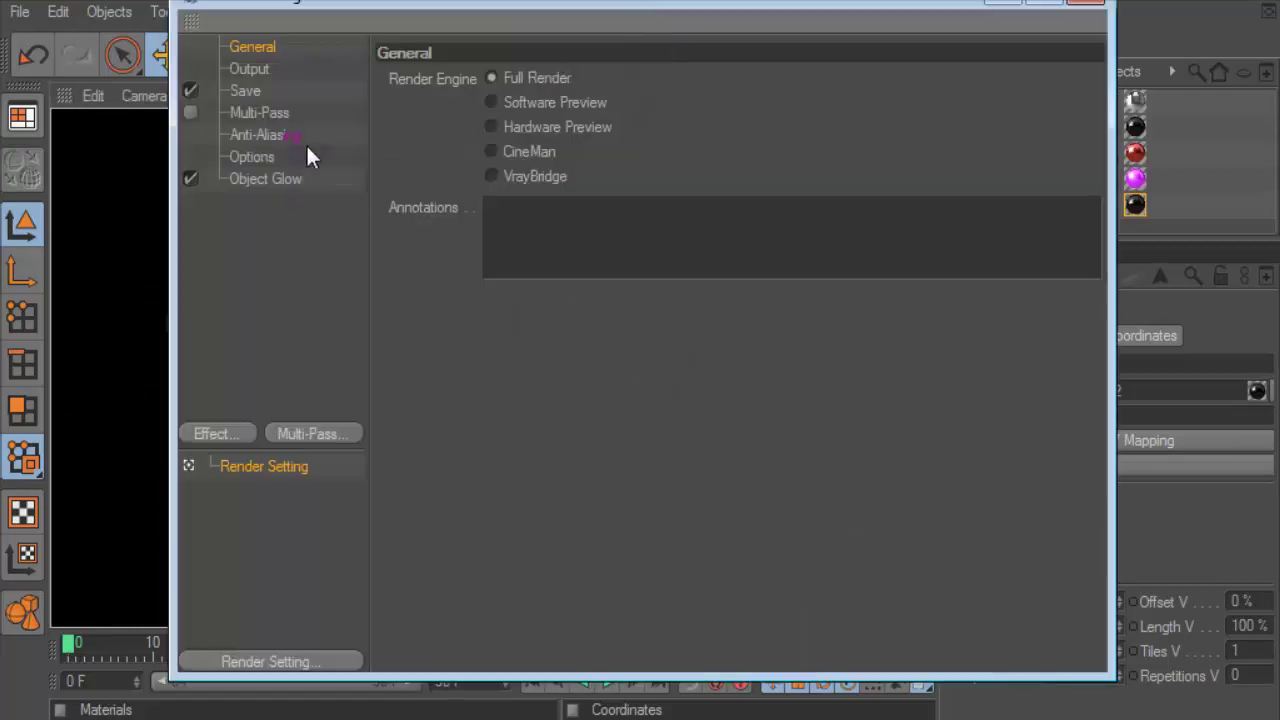
left_click(298, 136)
left_click(586, 80)
left_click(586, 154)
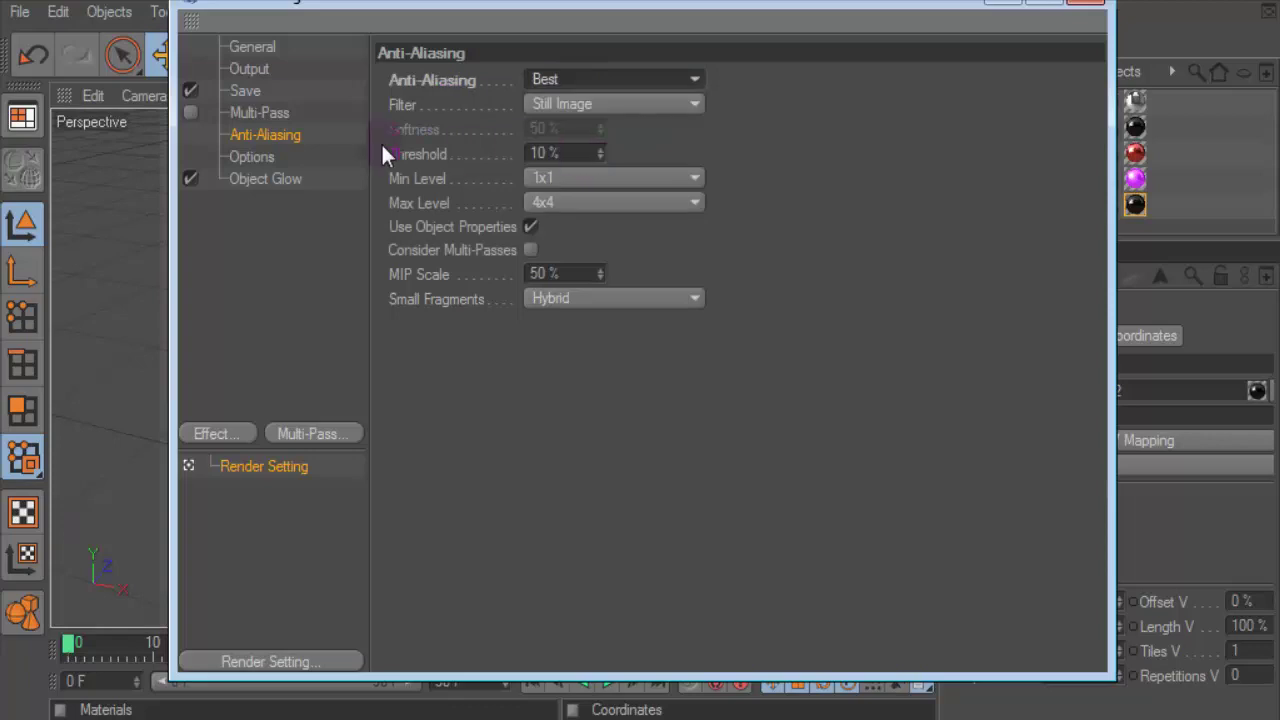
left_click(262, 69)
left_click(405, 78)
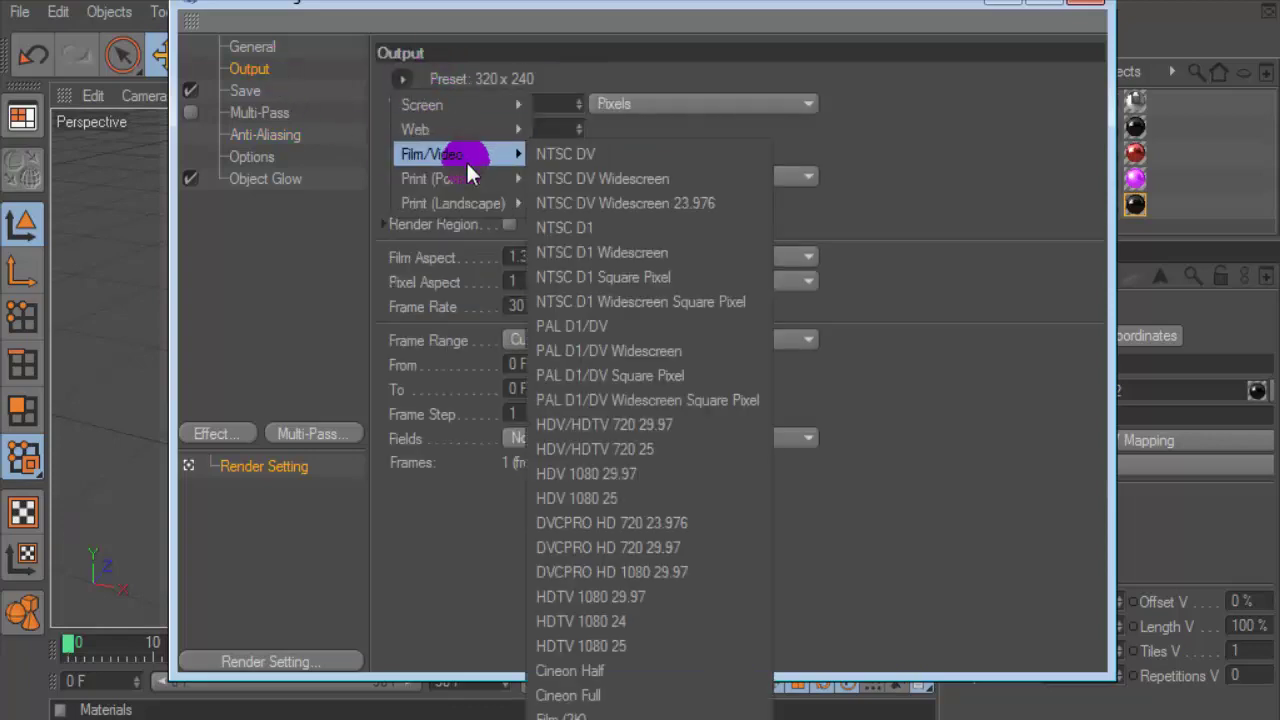
left_click(650, 449)
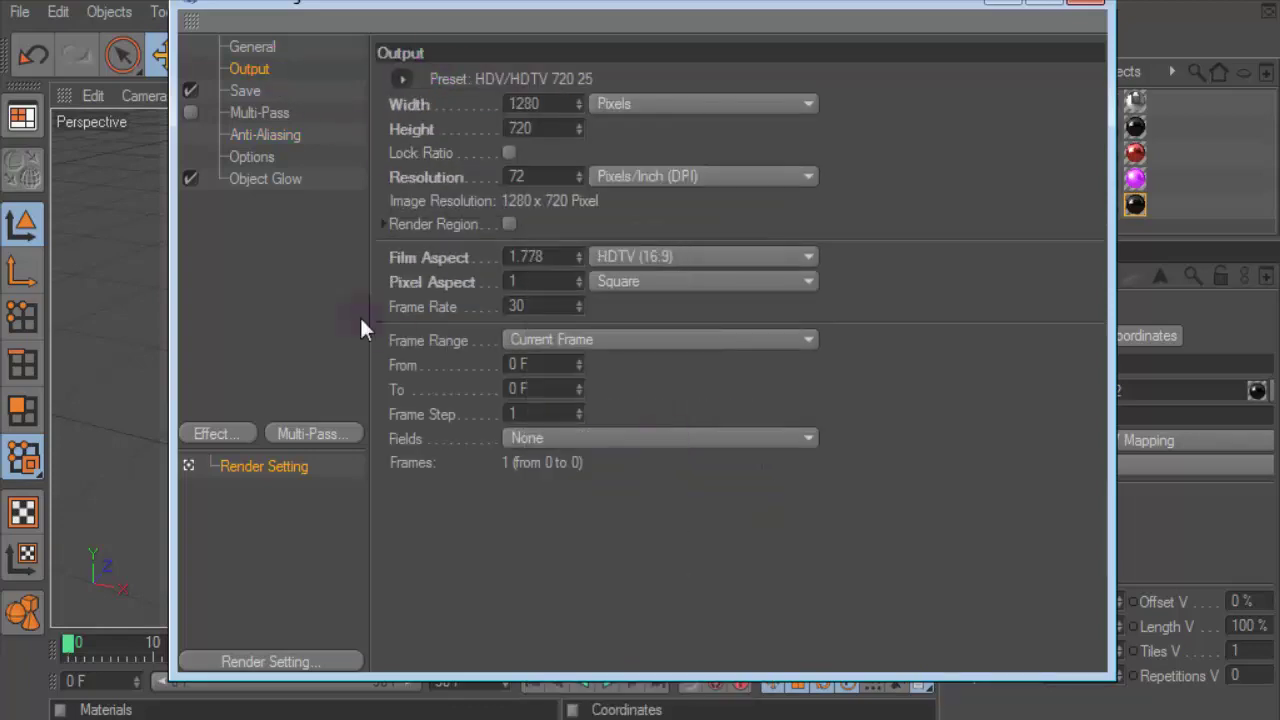
- Set the image save format to PNG, then render a preview of the scene
left_click(267, 114)
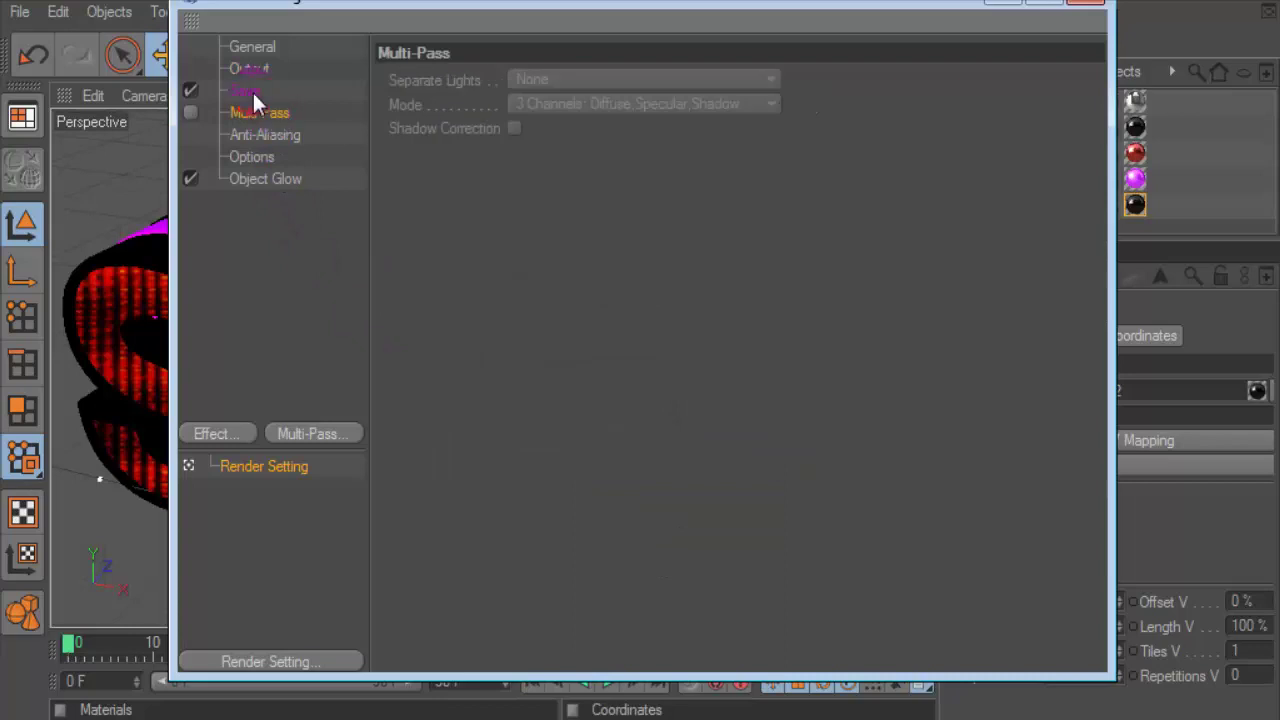
left_click(253, 94)
left_click(566, 148)
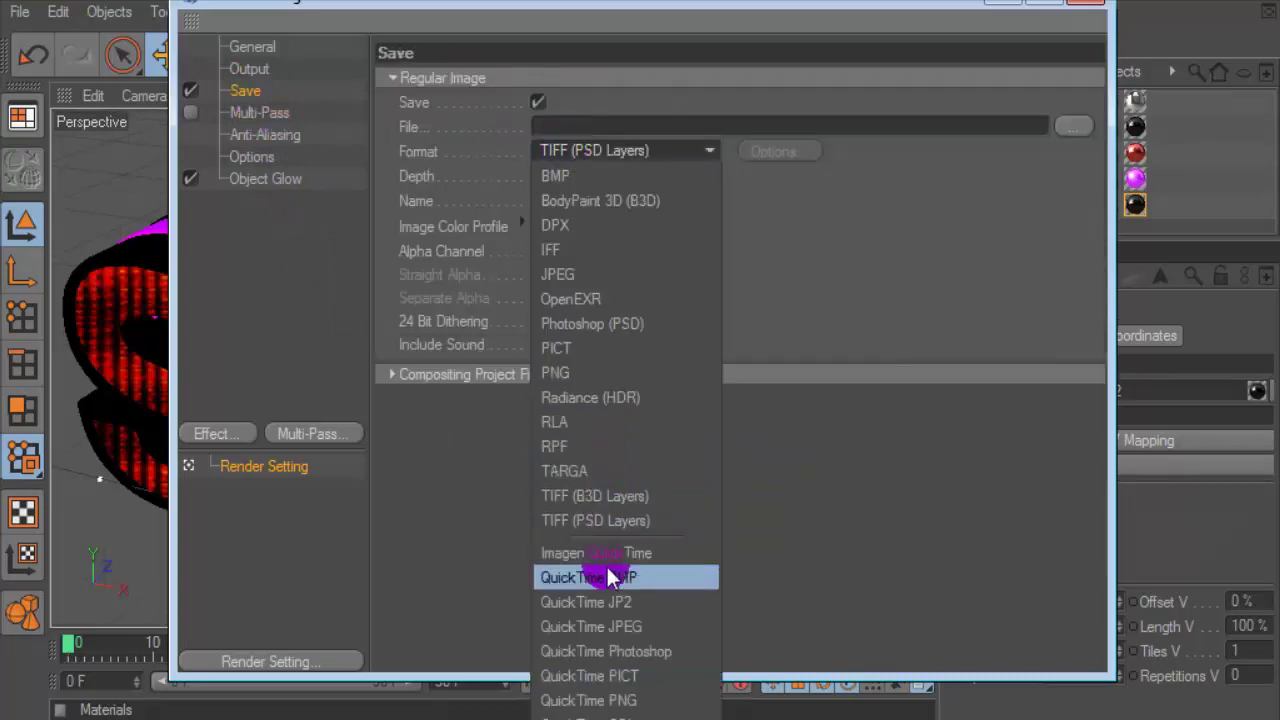
left_click(582, 373)
left_click(1078, 12)
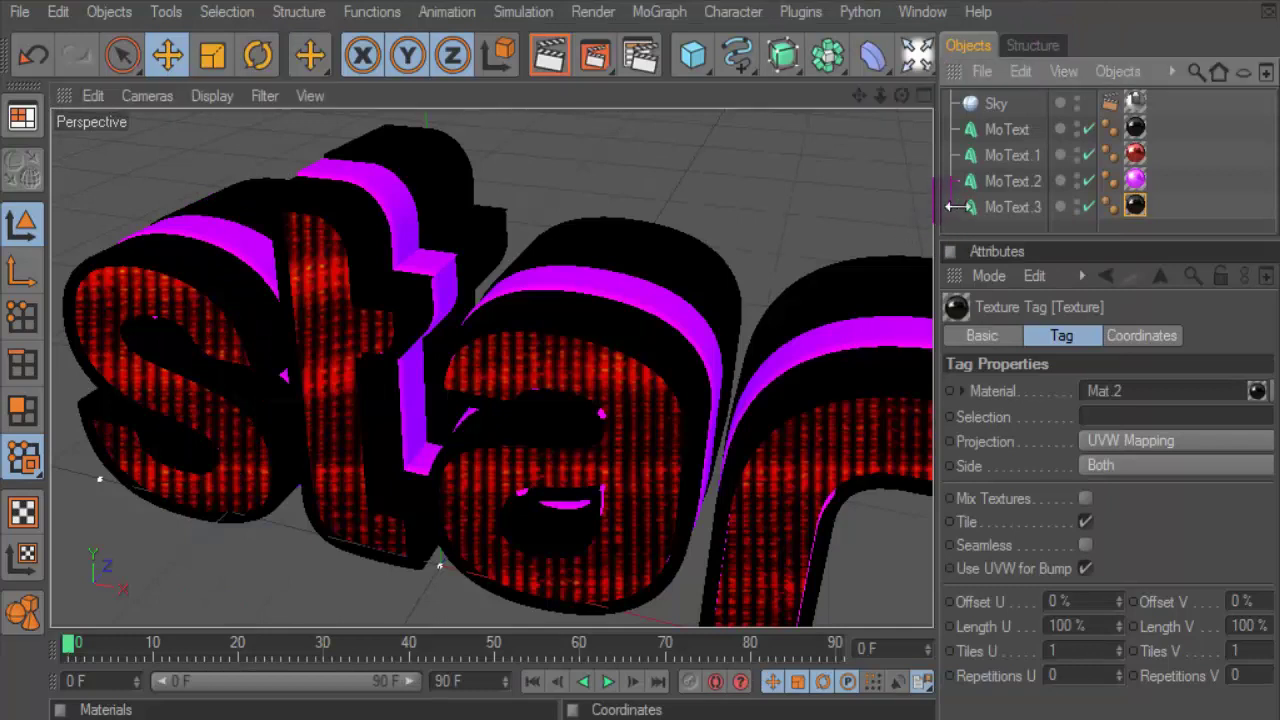
left_click_drag(948, 206, 1058, 206)
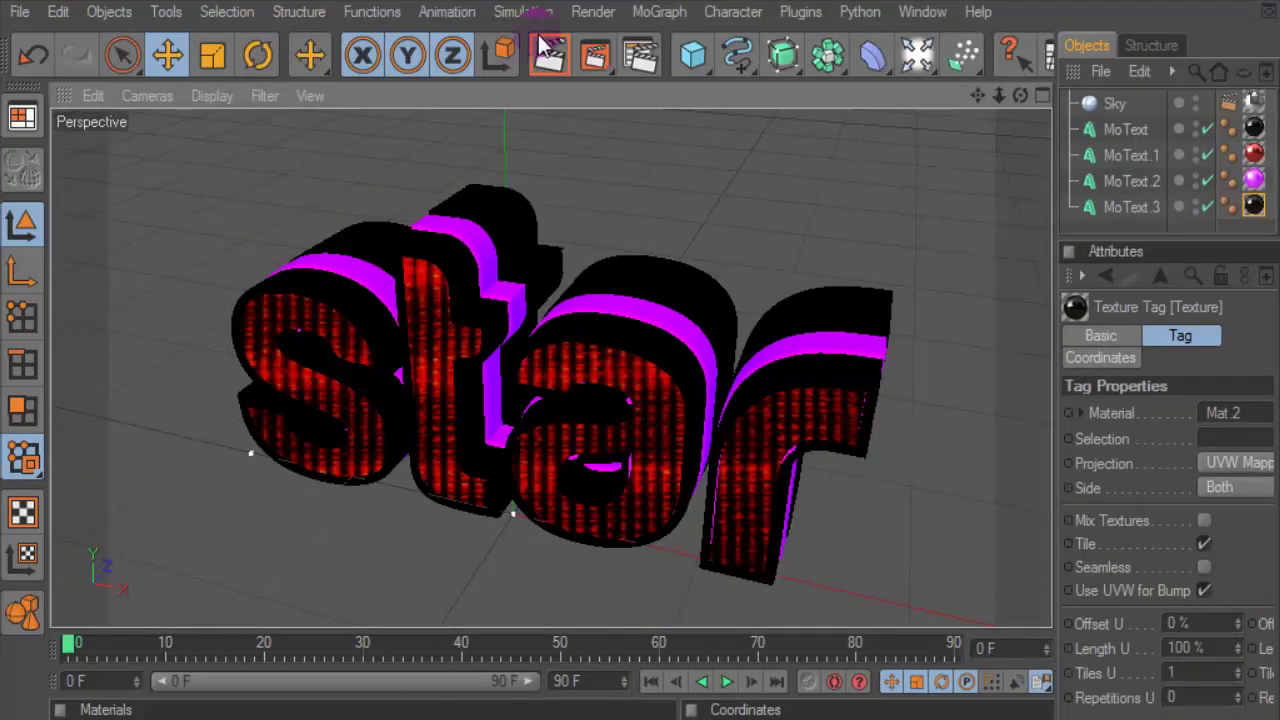
left_click(550, 55)
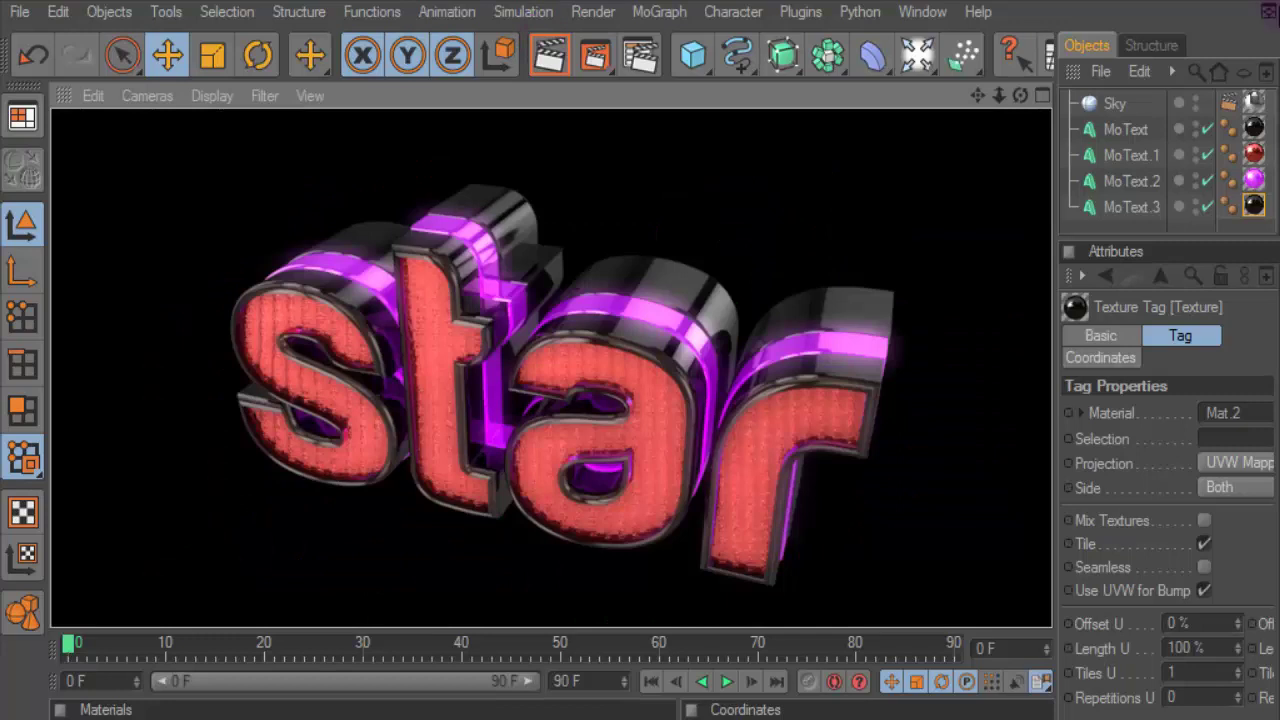
left_click_drag(1010, 95, 976, 117)
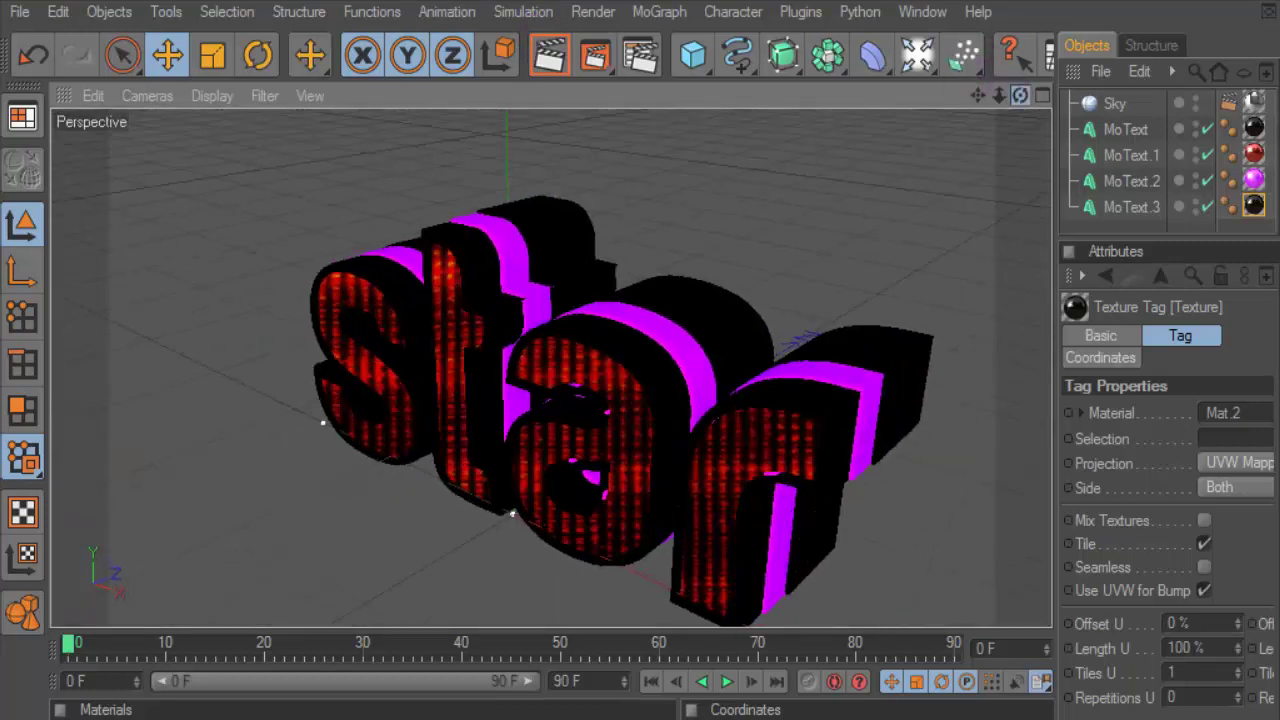
- Duplicate the purple MoText.2 layer as MoText.4 and slide it along the X axis
left_click_drag(1057, 127, 905, 140)
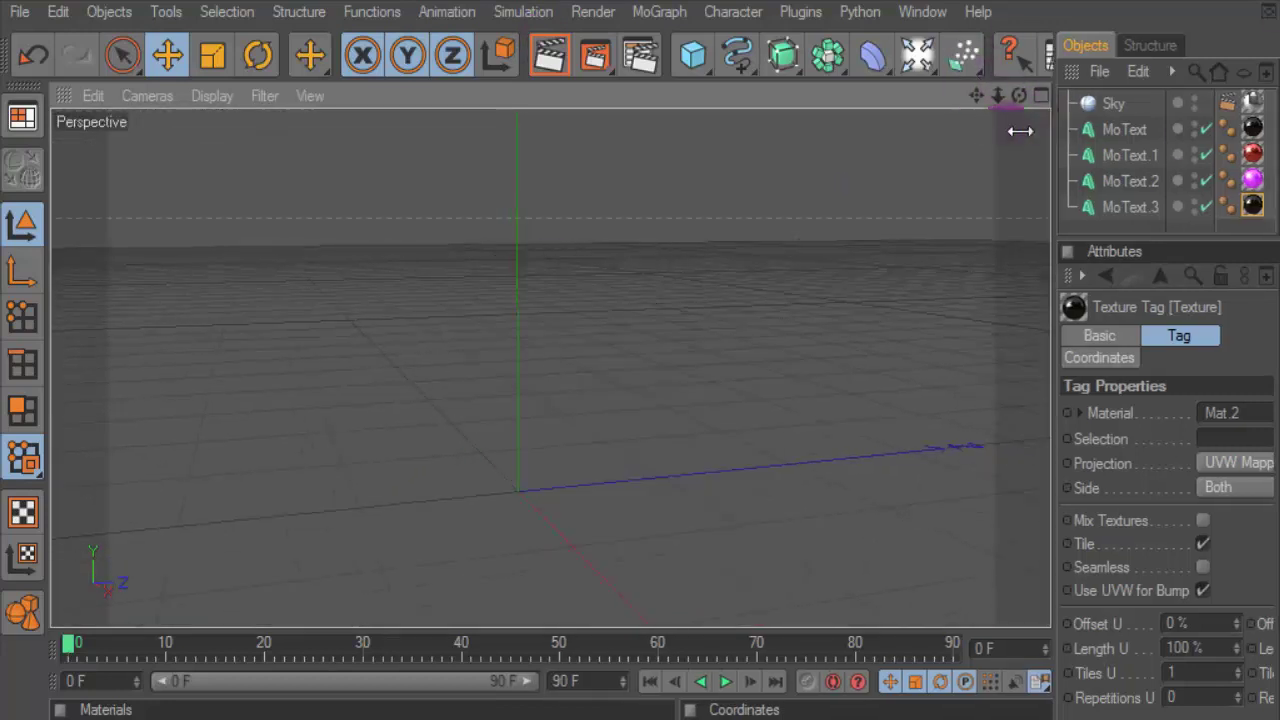
left_click(966, 205)
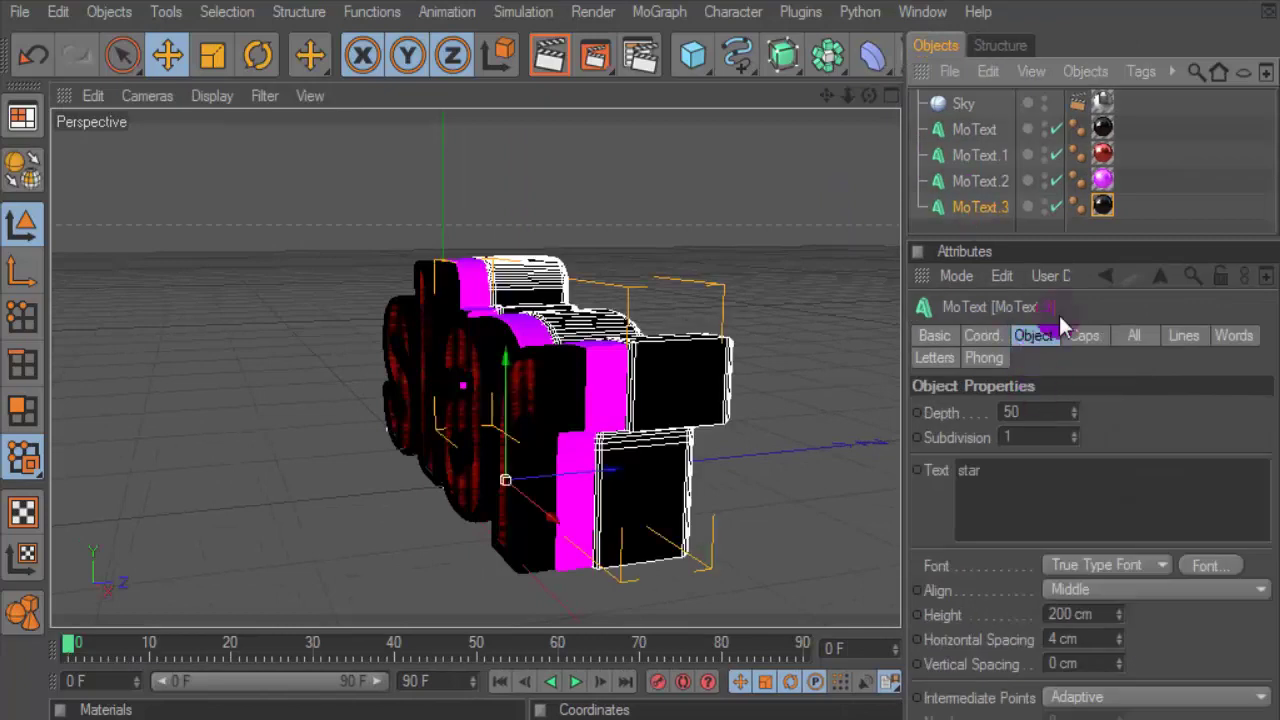
left_click_drag(1055, 375, 949, 360)
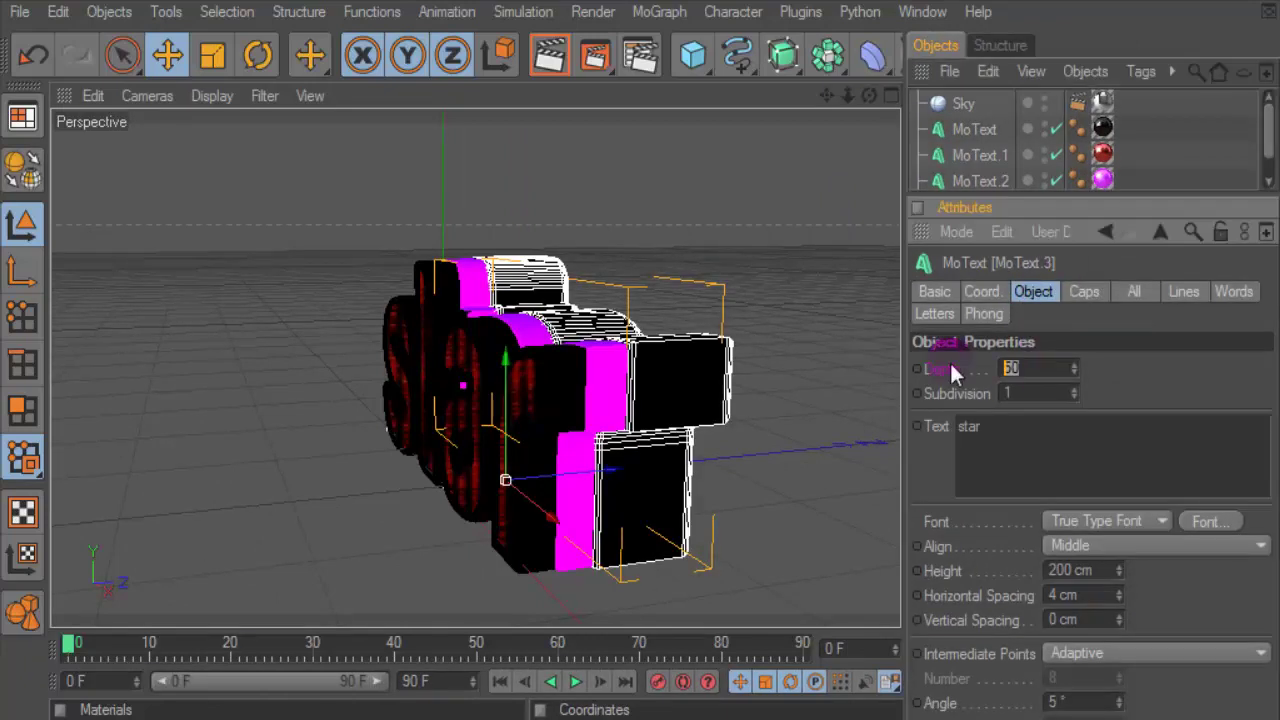
type("40")
left_click_drag(1008, 205, 1008, 255)
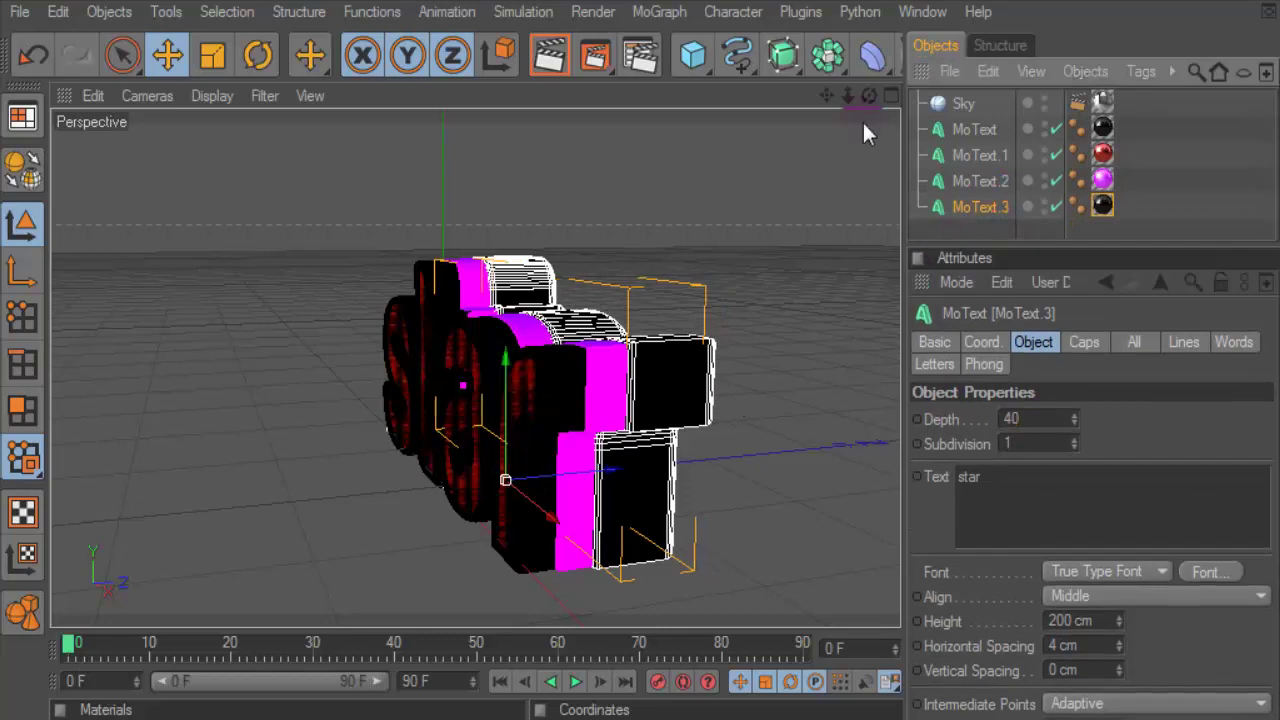
left_click_drag(868, 95, 869, 91)
left_click(978, 155)
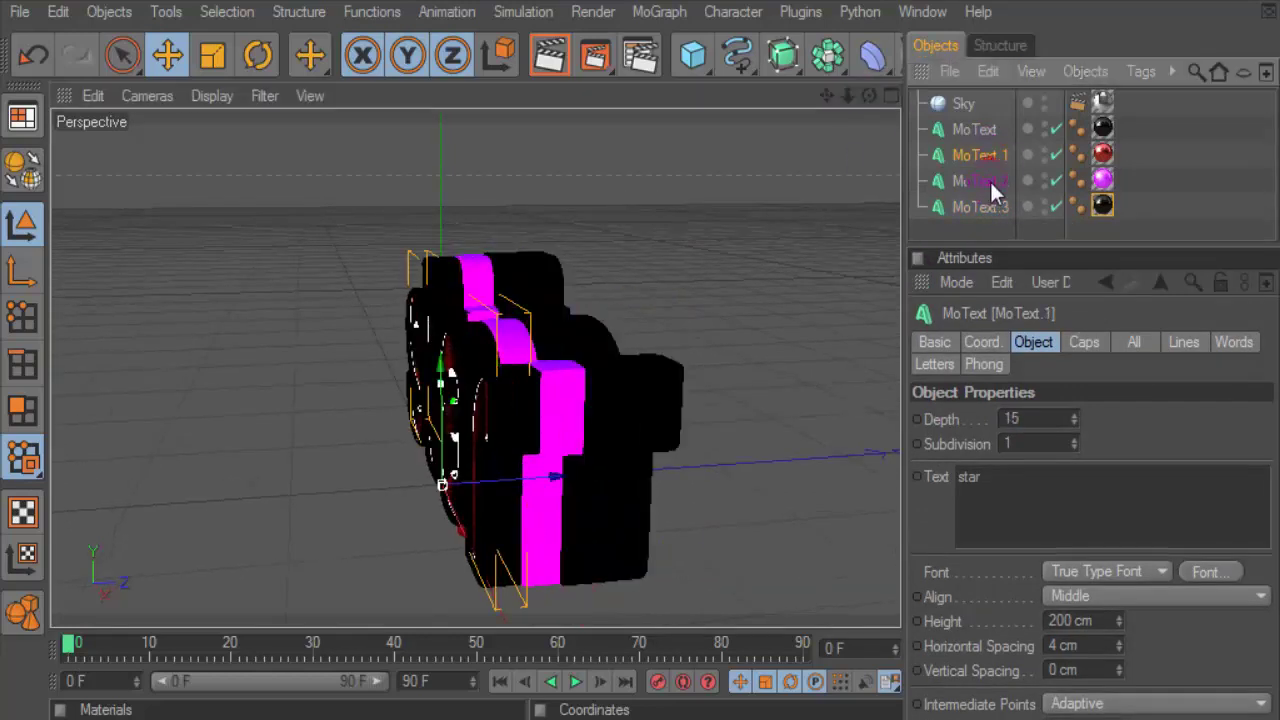
left_click(989, 183)
left_click_drag(988, 180, 982, 232, "ctrl")
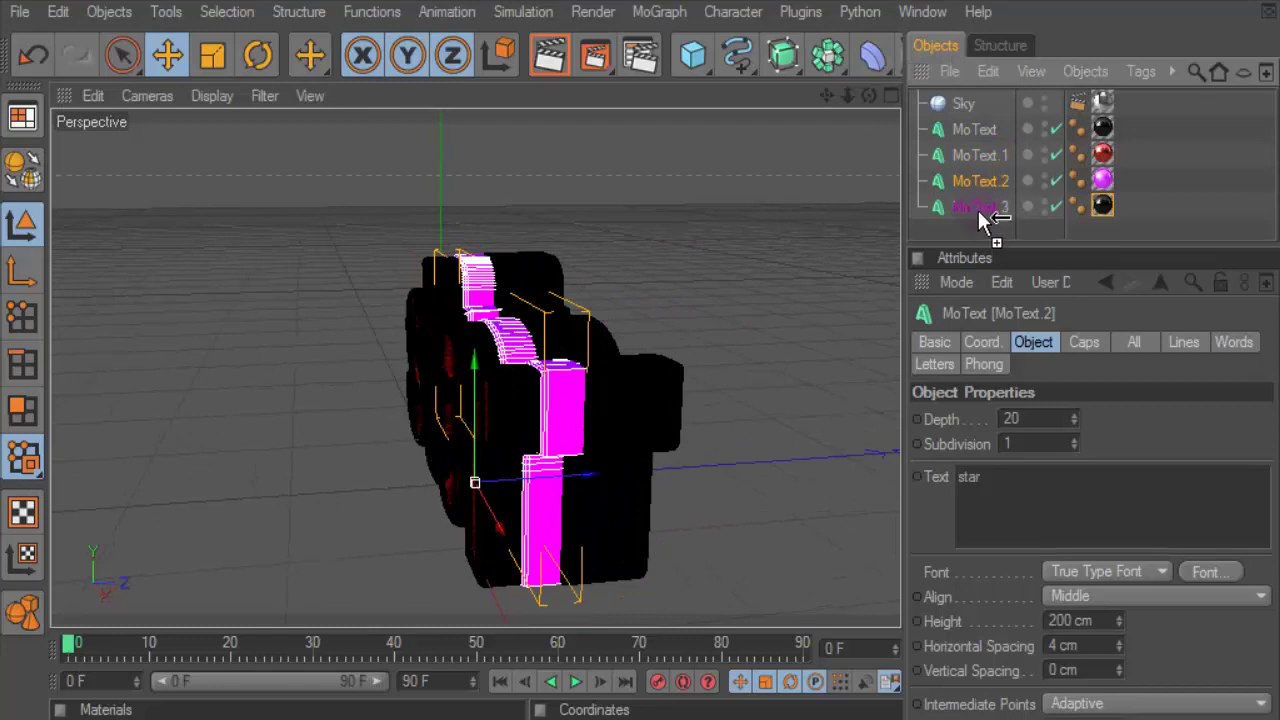
mouse_move(591, 476)
left_mouse_down()
mouse_move(684, 467)
mouse_move(648, 425)
left_mouse_up()
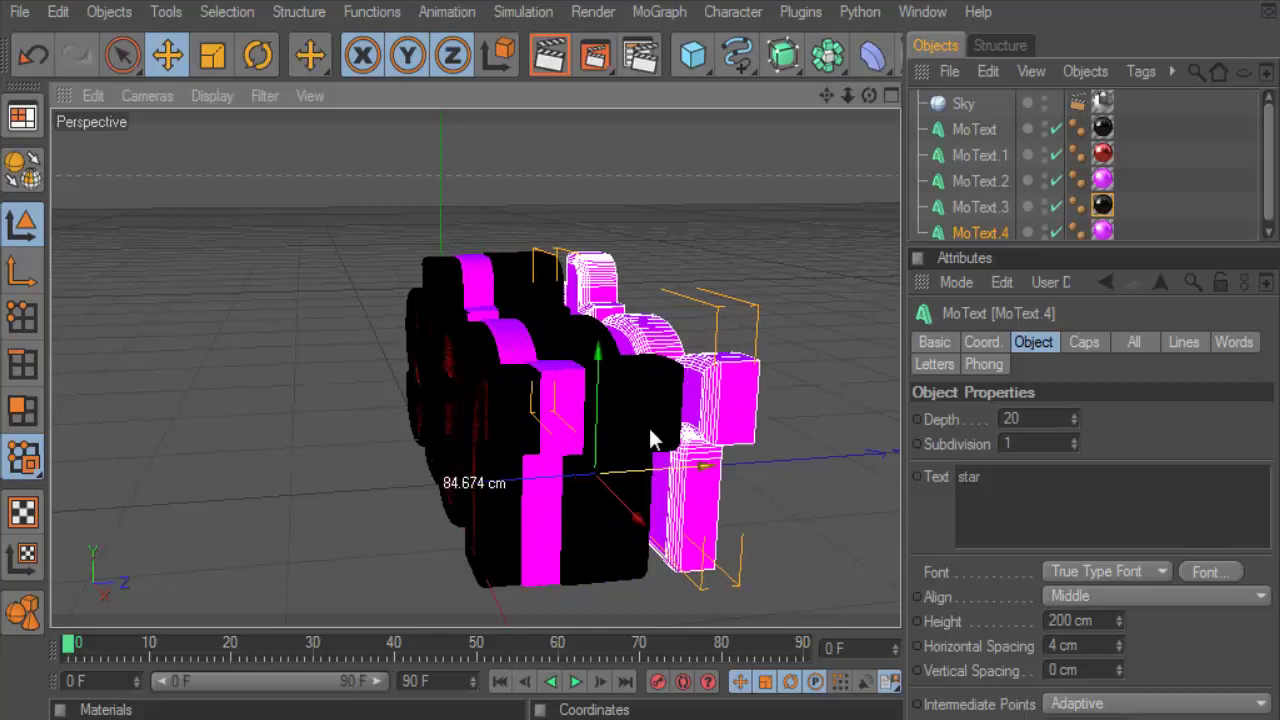
- Set MoText.3's depth to 20 and move MoText.4 to sit behind it
left_click(976, 204)
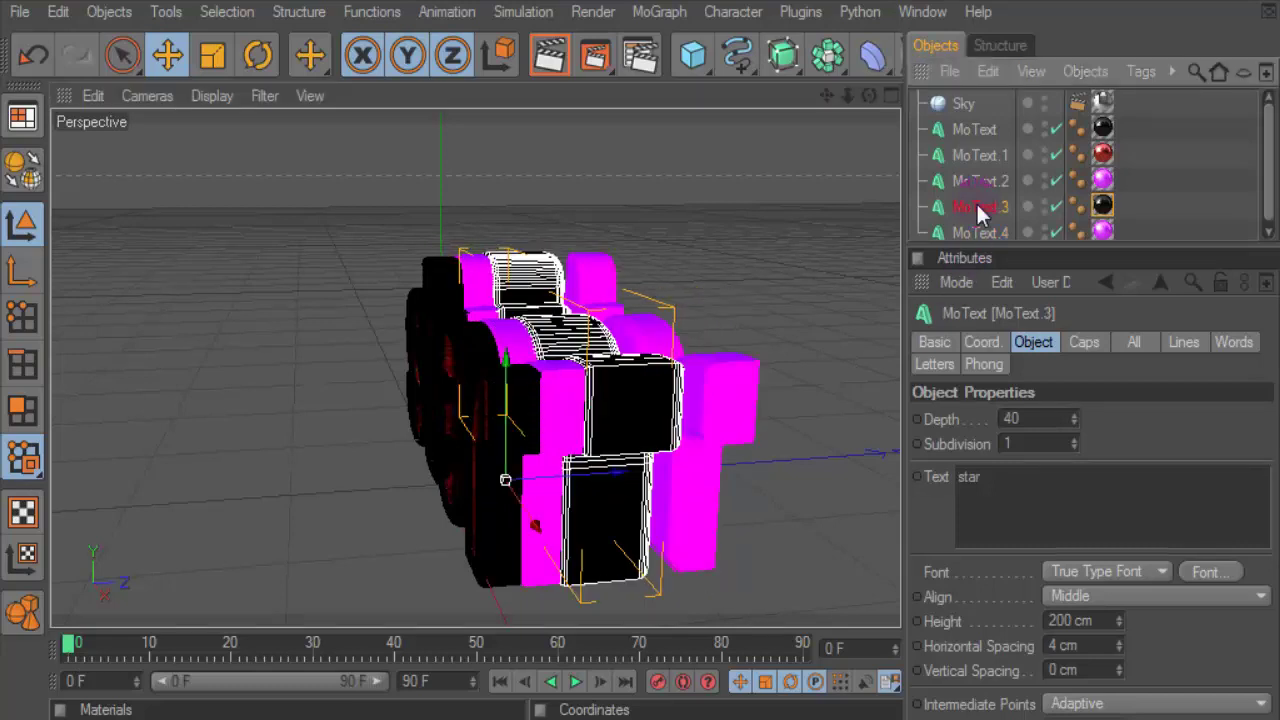
left_click(988, 419)
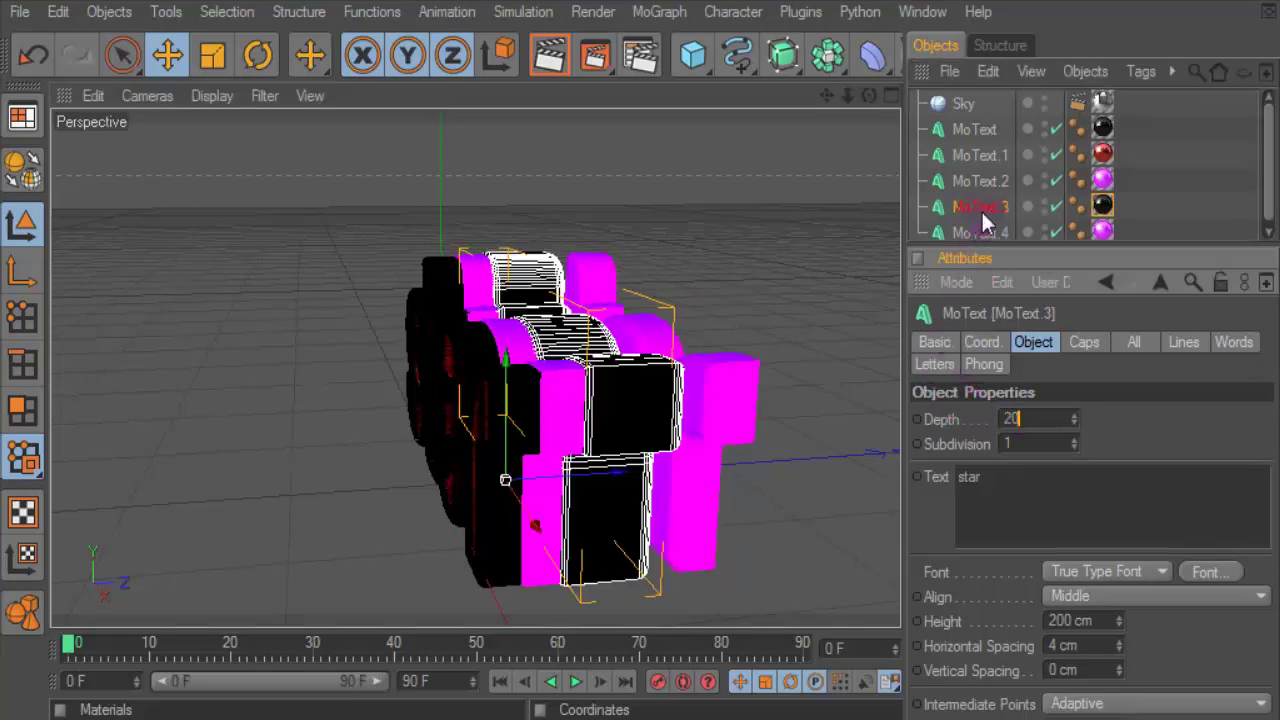
key("Return")
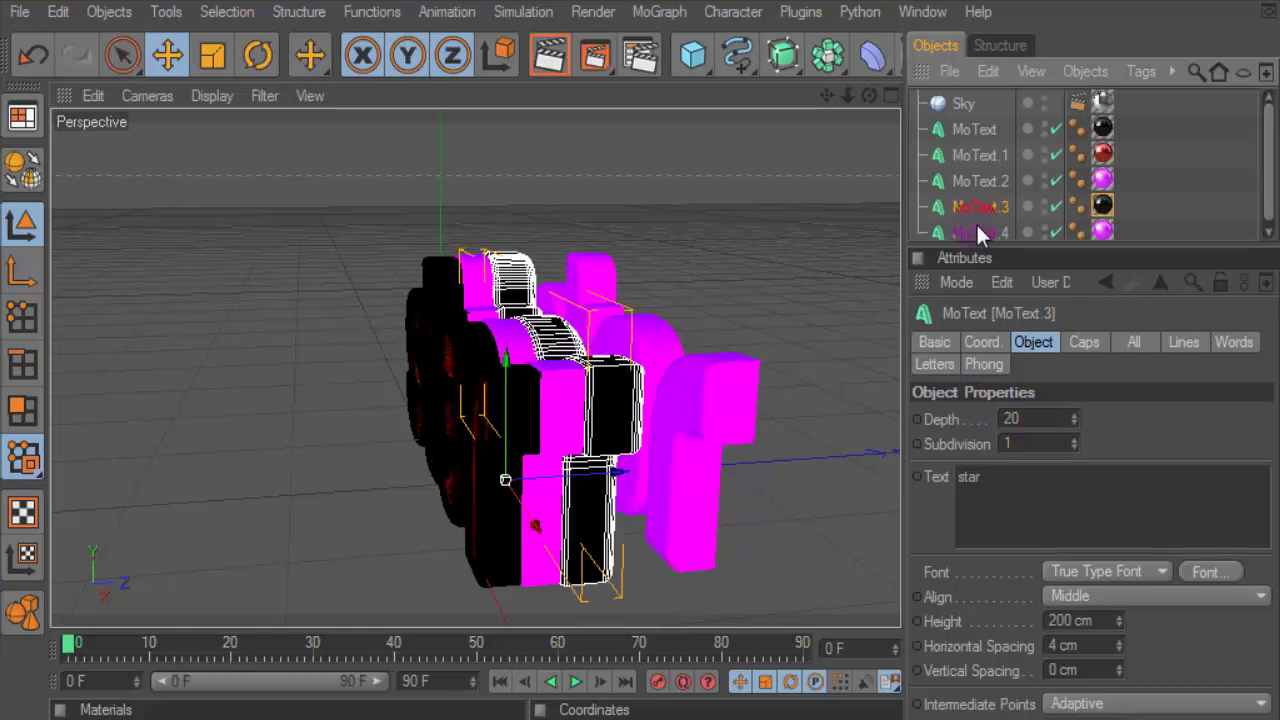
left_click(977, 227)
left_click_drag(672, 480, 560, 475)
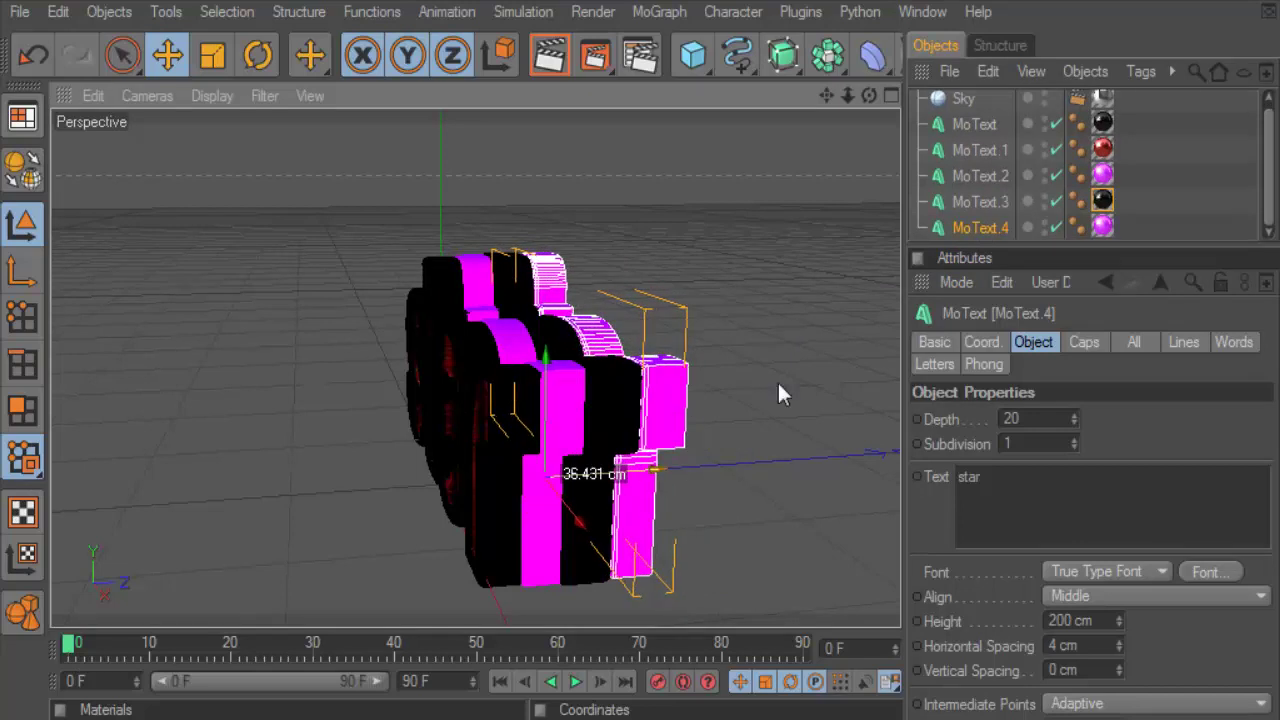
- Duplicate the black layer as MoText.5 and place it behind the purple layer
left_click_drag(1049, 250, 1047, 466)
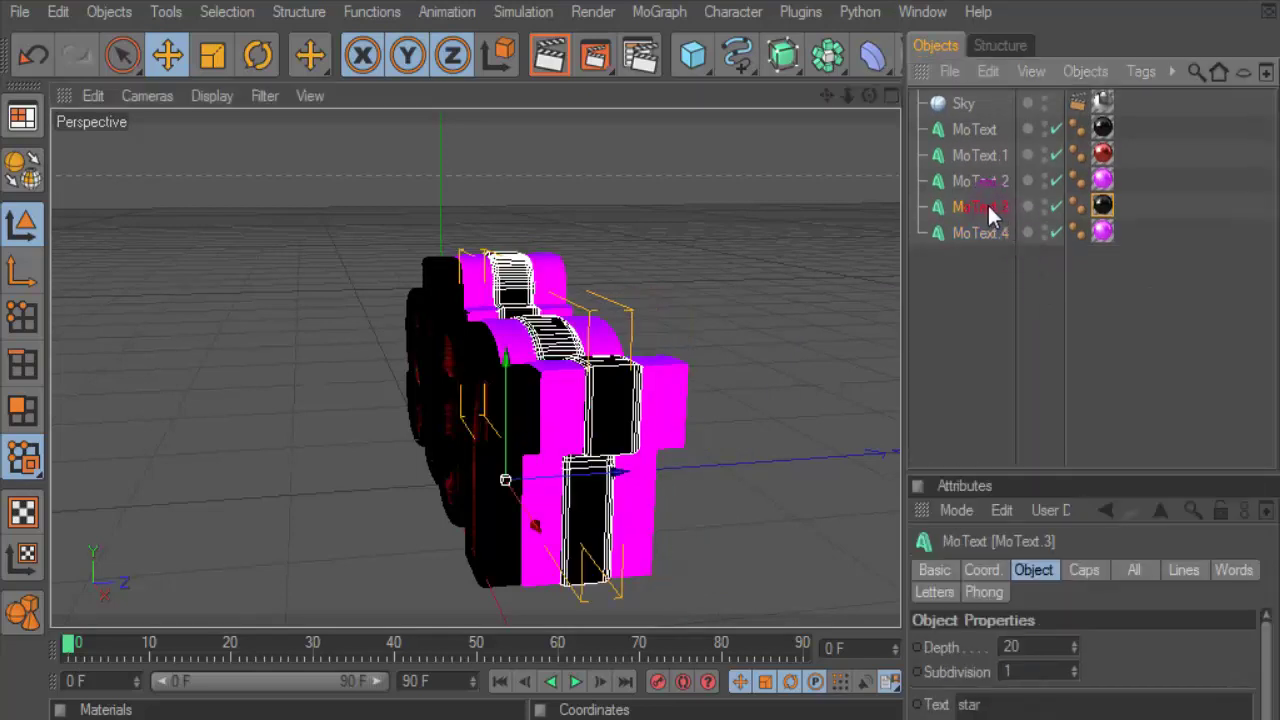
left_click_drag(991, 205, 986, 203, "ctrl")
mouse_move(558, 493)
left_mouse_down()
mouse_move(468, 482)
mouse_move(480, 482)
left_mouse_up()
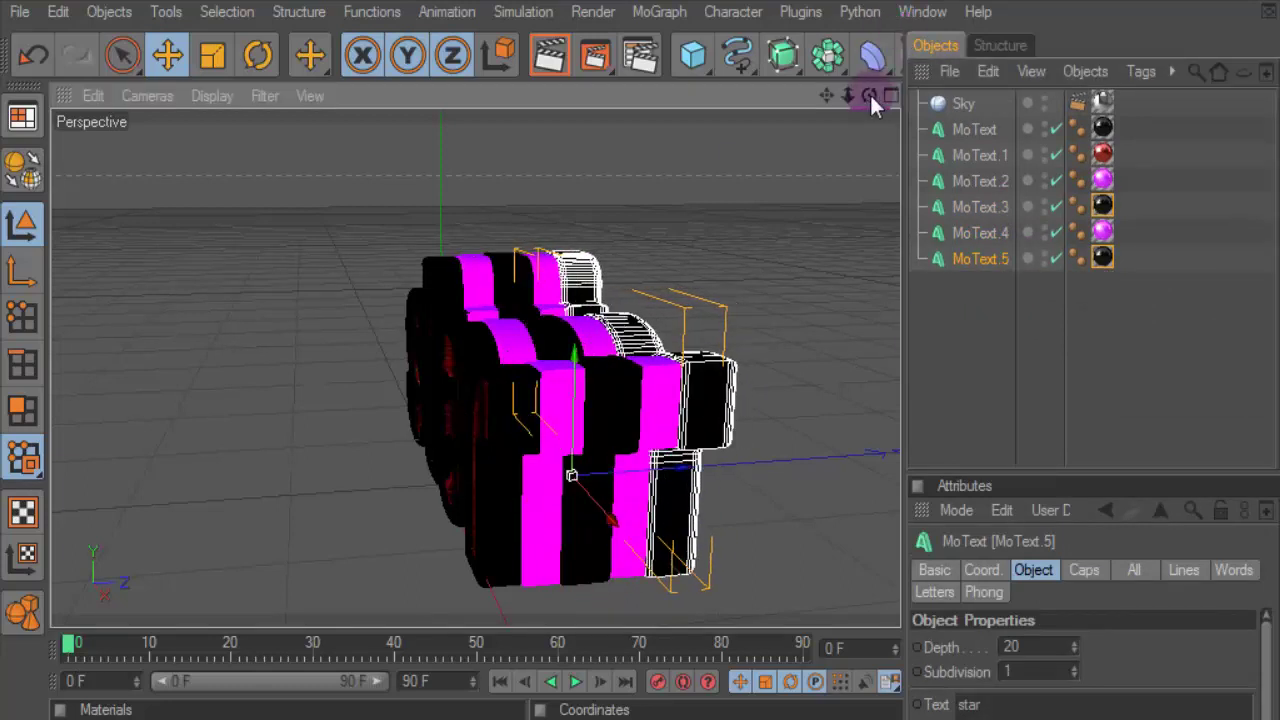
mouse_move(869, 95)
left_mouse_down()
mouse_move(800, 110)
mouse_move(913, 258)
mouse_move(1056, 259)
left_mouse_up()
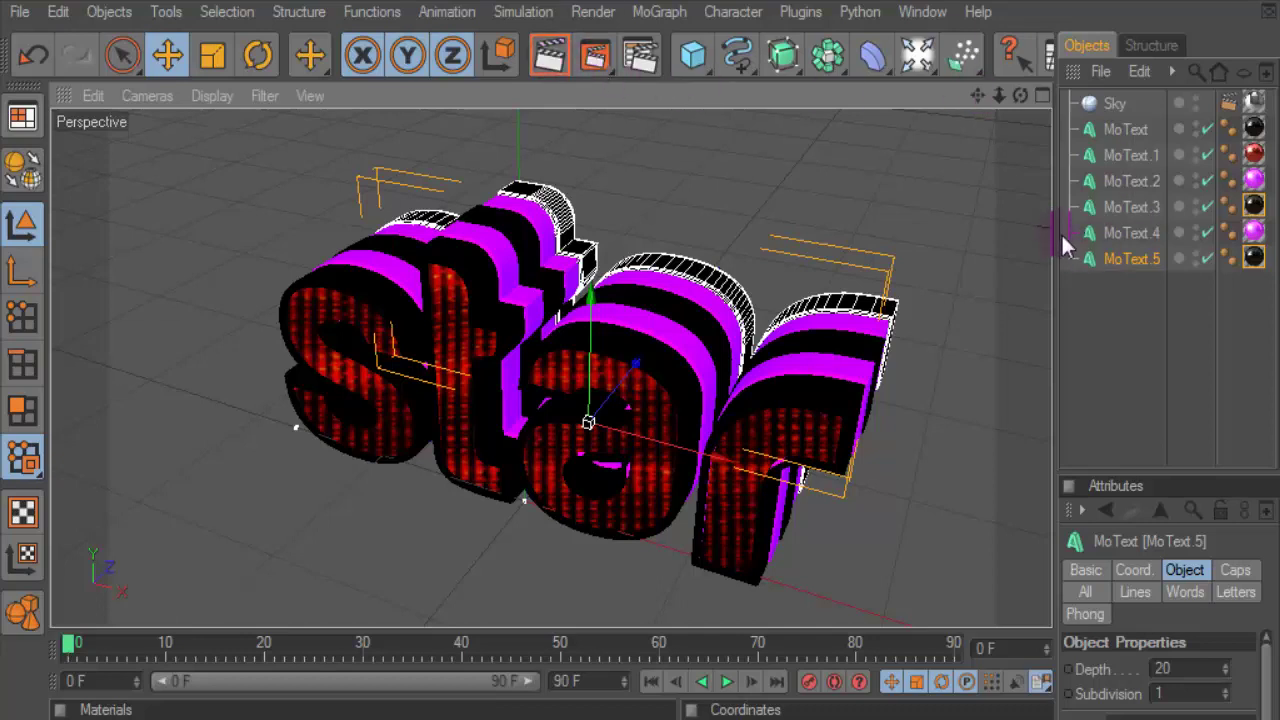
- Change the text of all six MoText layers to 'dubstep' and preview the render
left_click_drag(1055, 232, 778, 235)
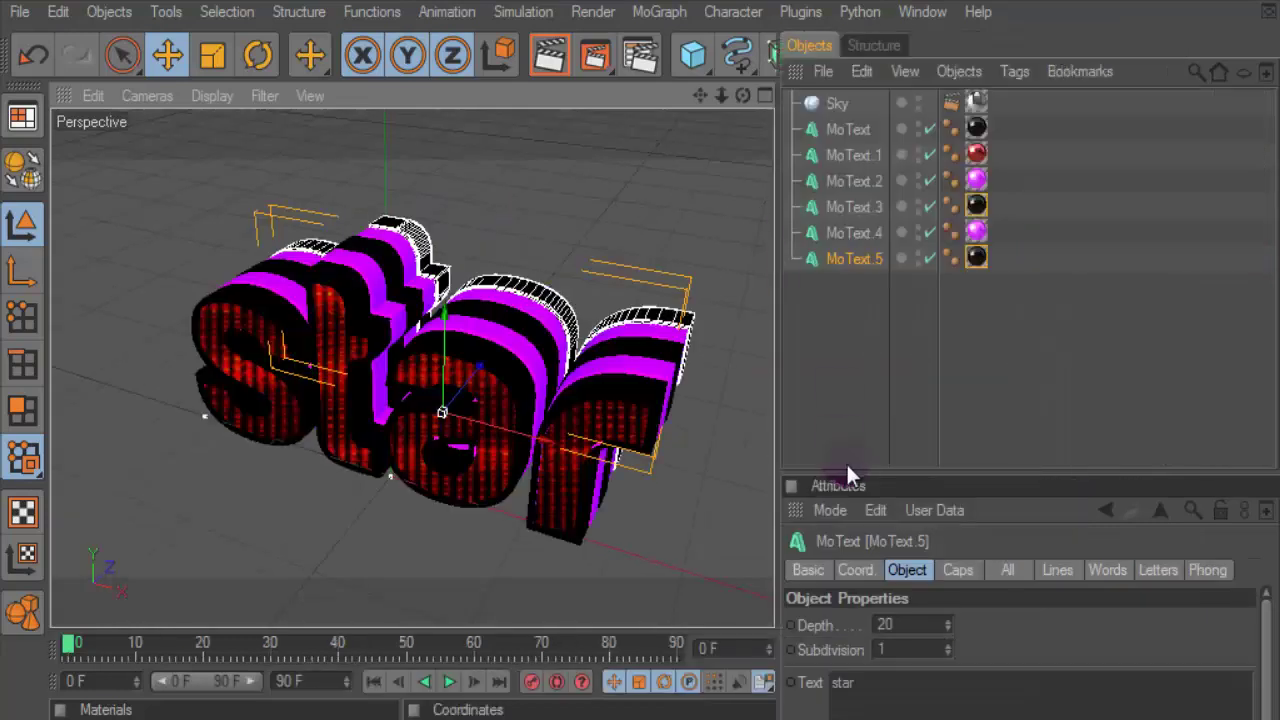
mouse_move(867, 485)
left_mouse_down()
mouse_move(868, 328)
mouse_move(826, 126)
left_mouse_up()
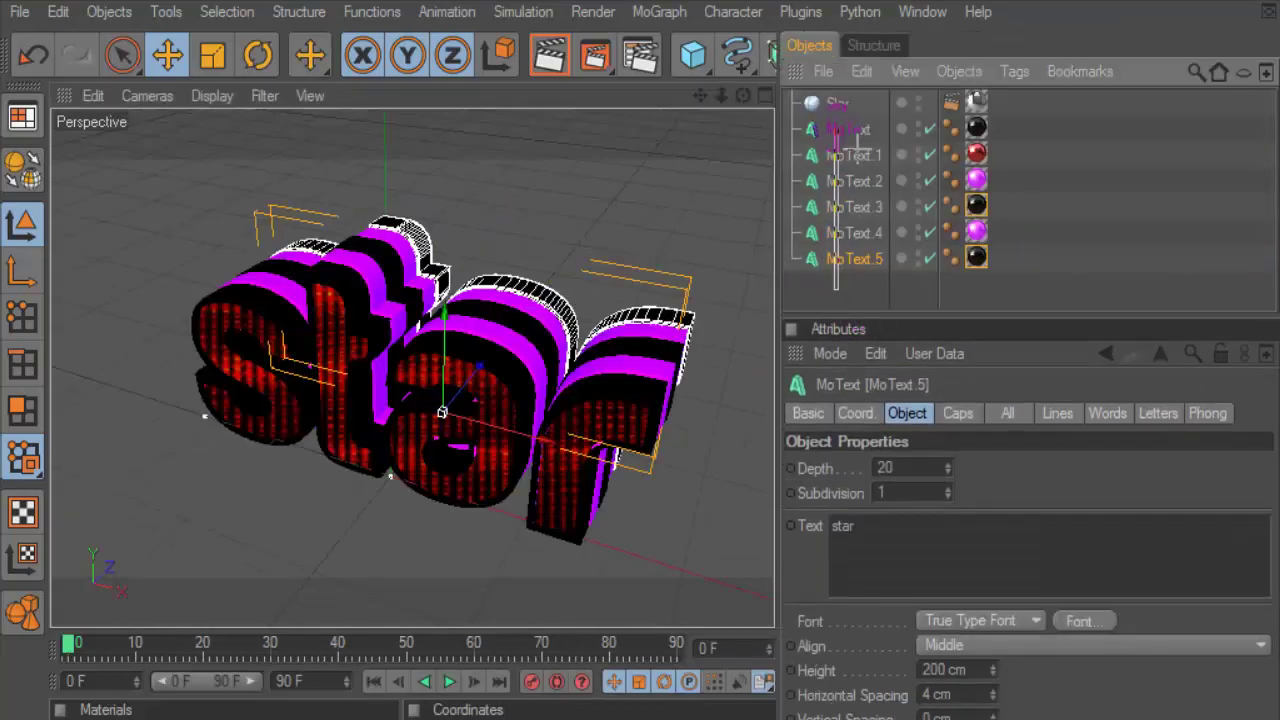
double_click(906, 543)
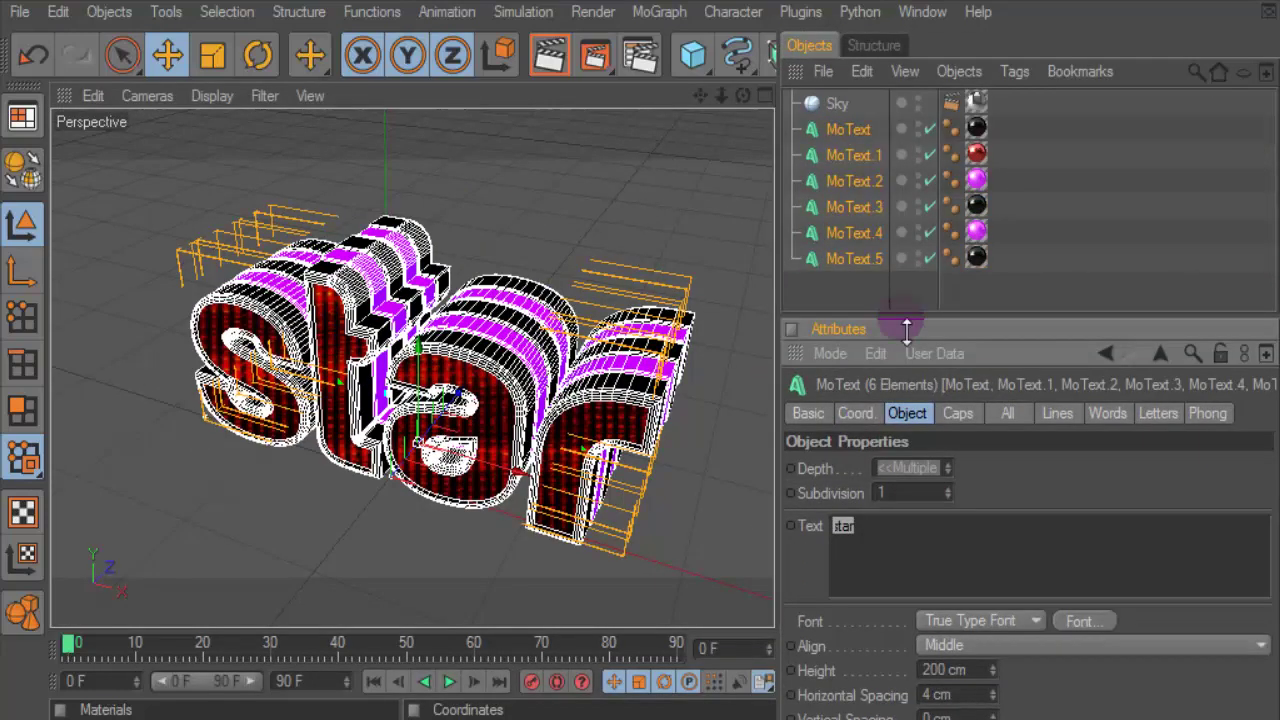
left_click_drag(903, 328, 929, 208)
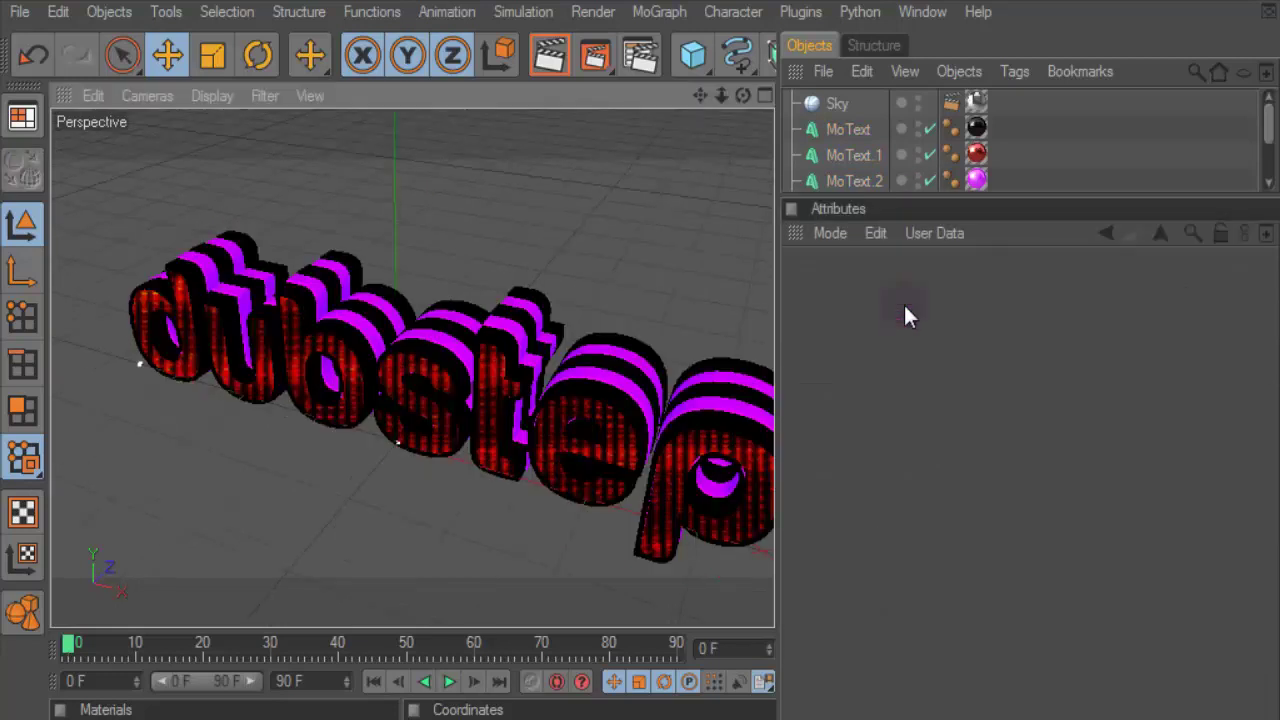
left_click_drag(791, 279, 1157, 276)
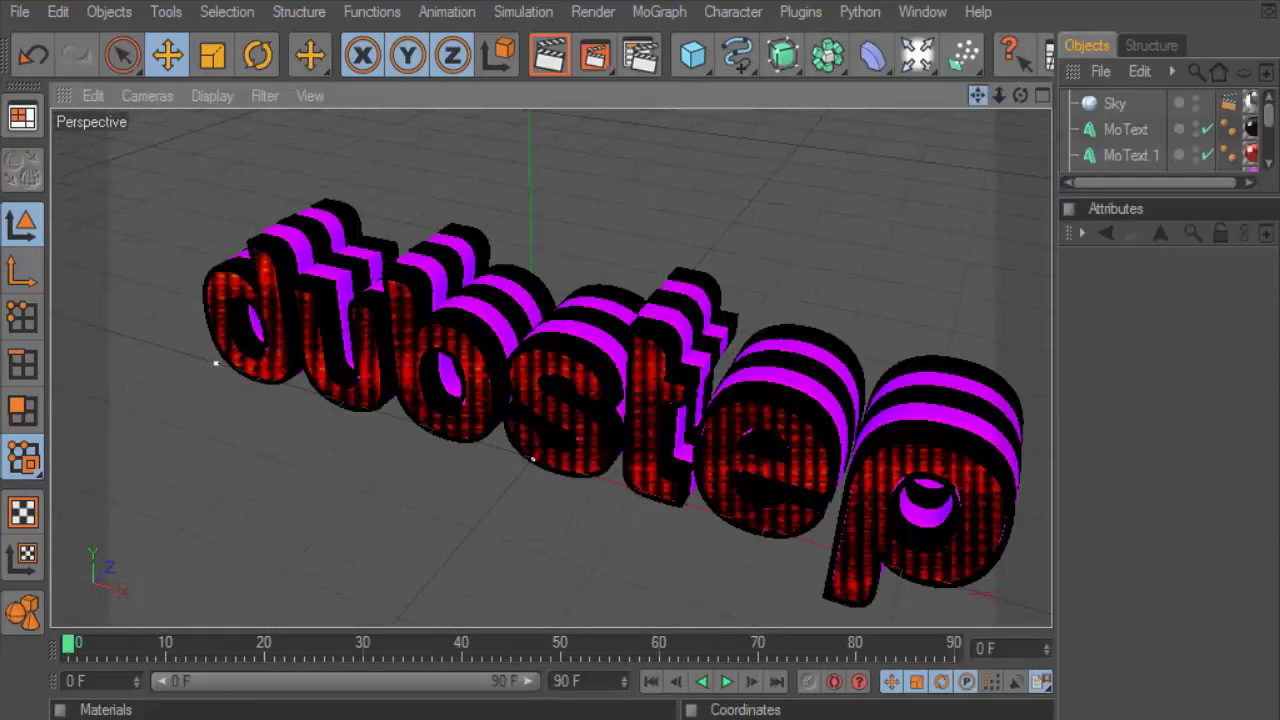
left_click_drag(977, 95, 938, 61)
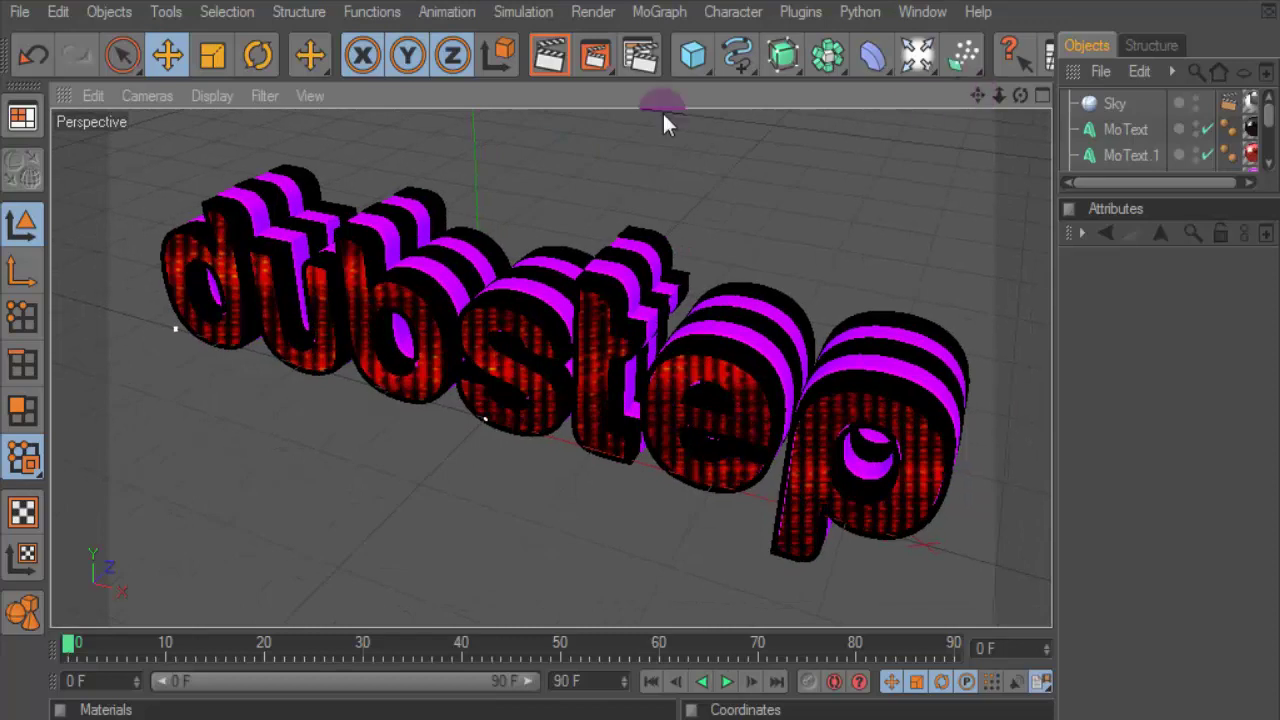
left_click(541, 72)
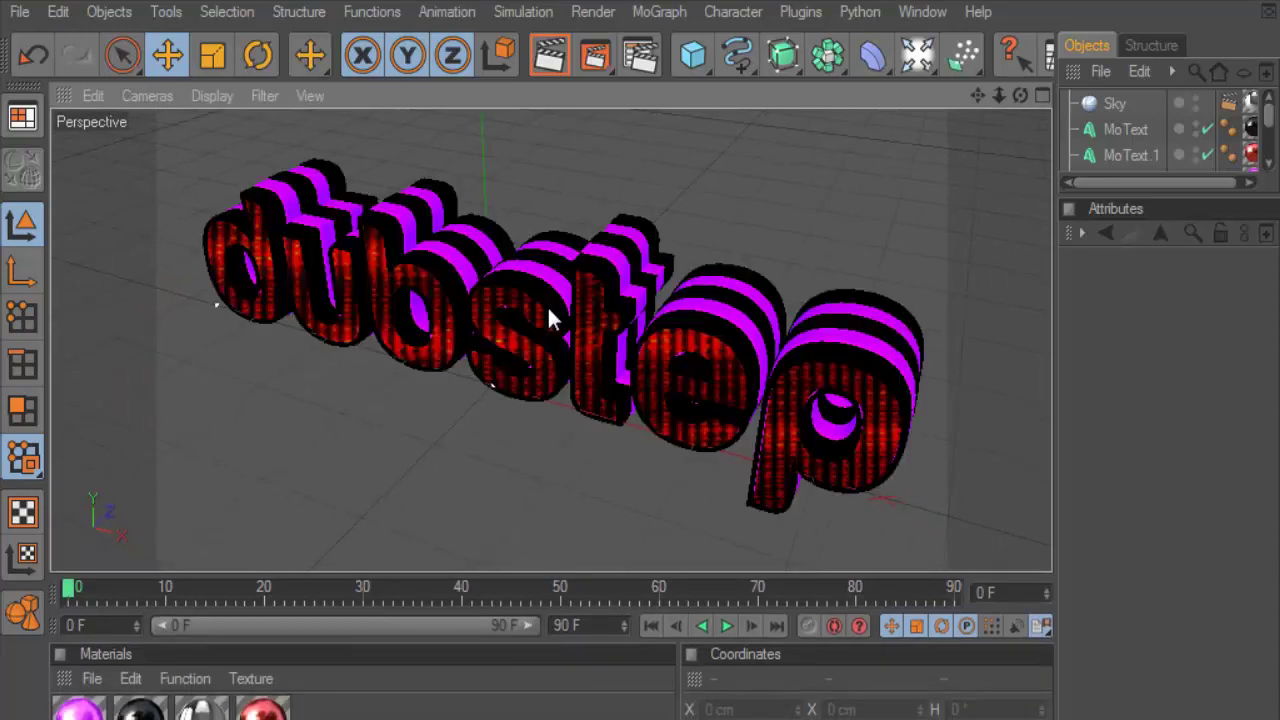
- Add a Background object to the scene and create a new material for it
left_click_drag(916, 58, 1225, 367)
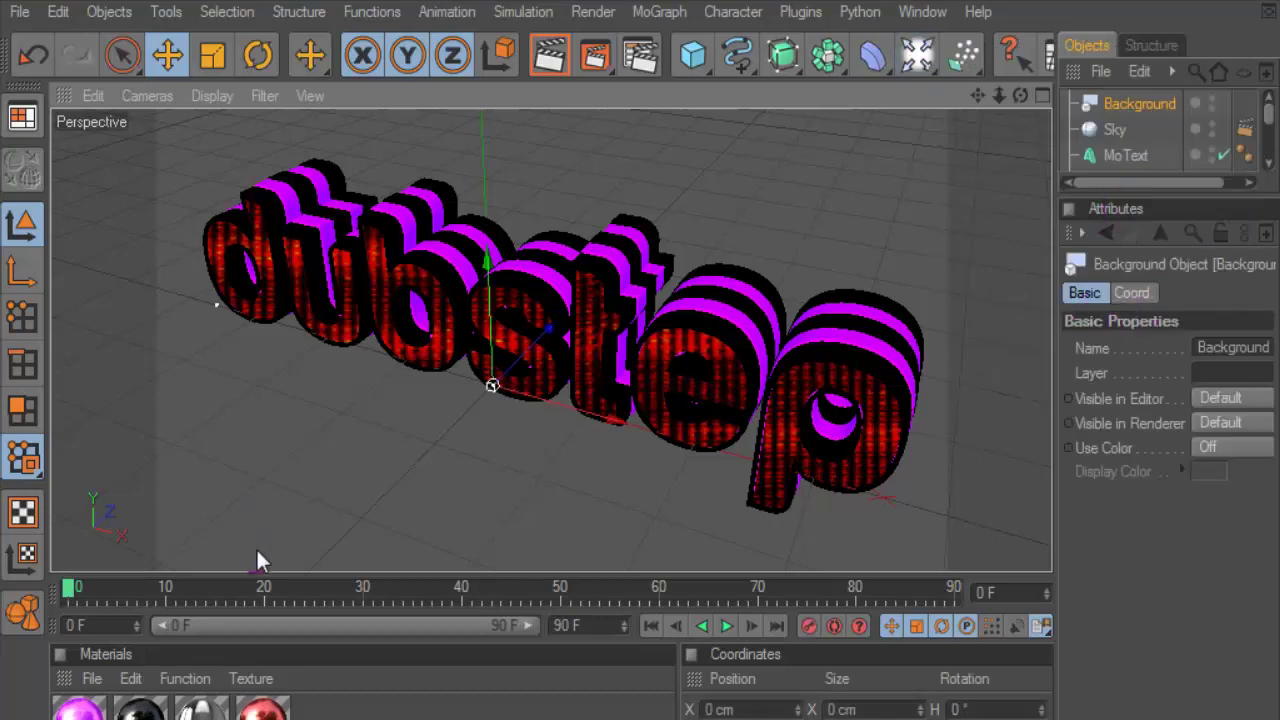
left_click_drag(300, 588, 309, 451)
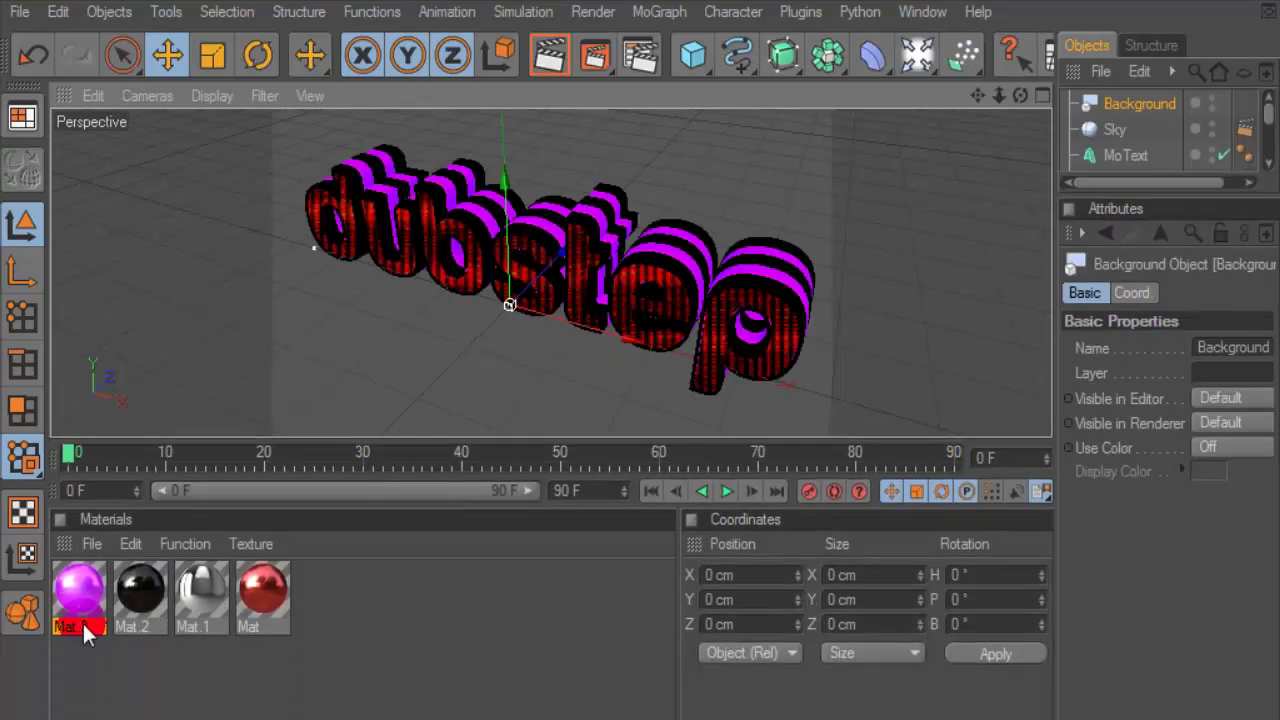
left_click(91, 543)
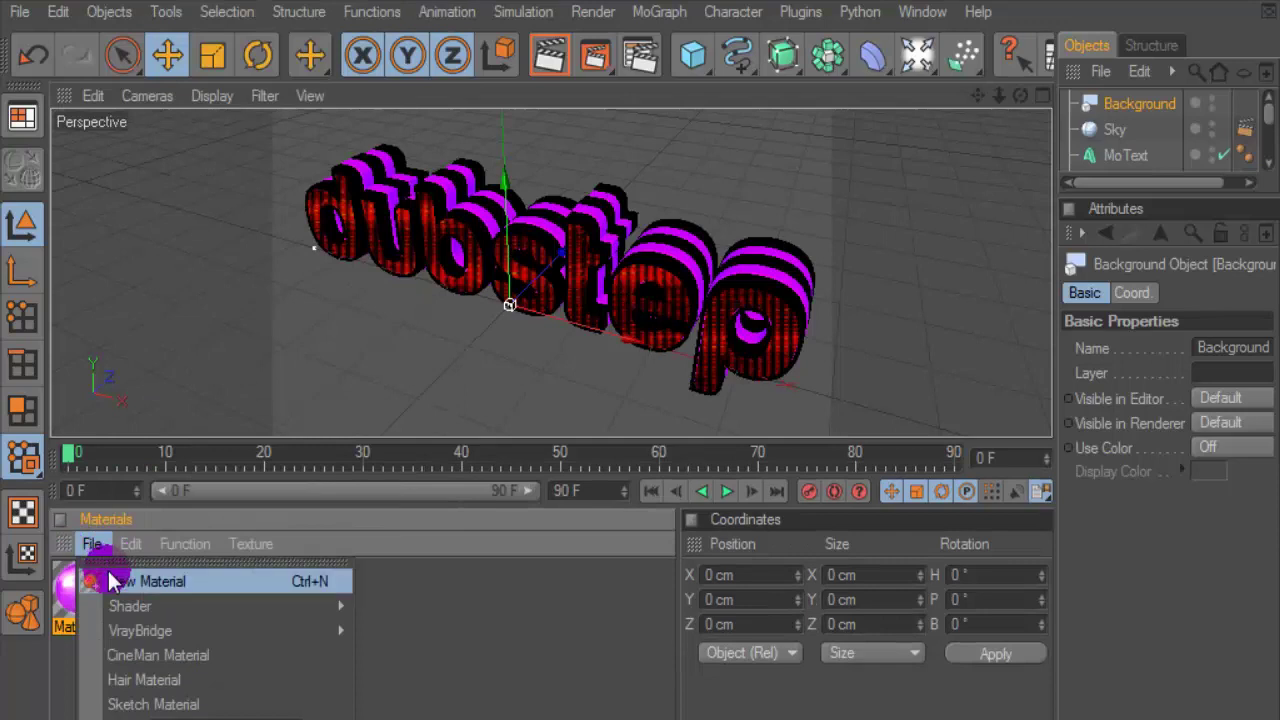
left_click(85, 574)
- Give Mat.4's Color channel a 2D - Circular gradient texture
double_click(90, 604)
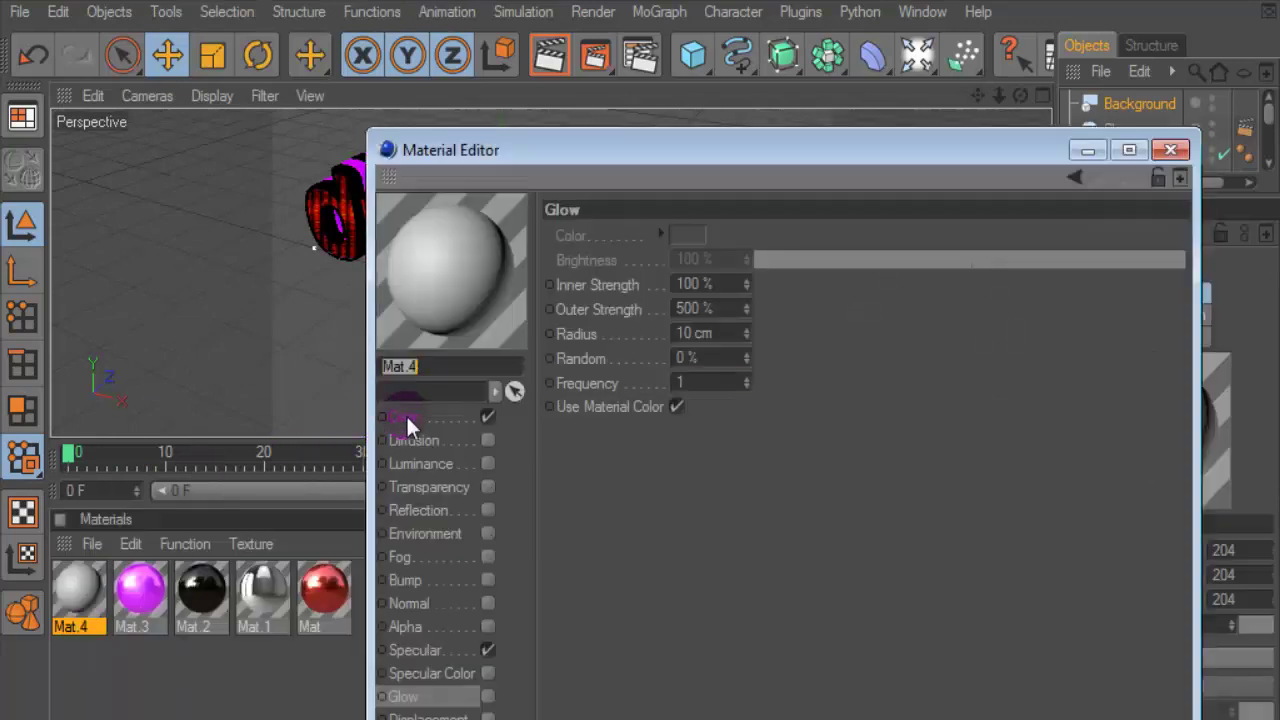
left_click(405, 416)
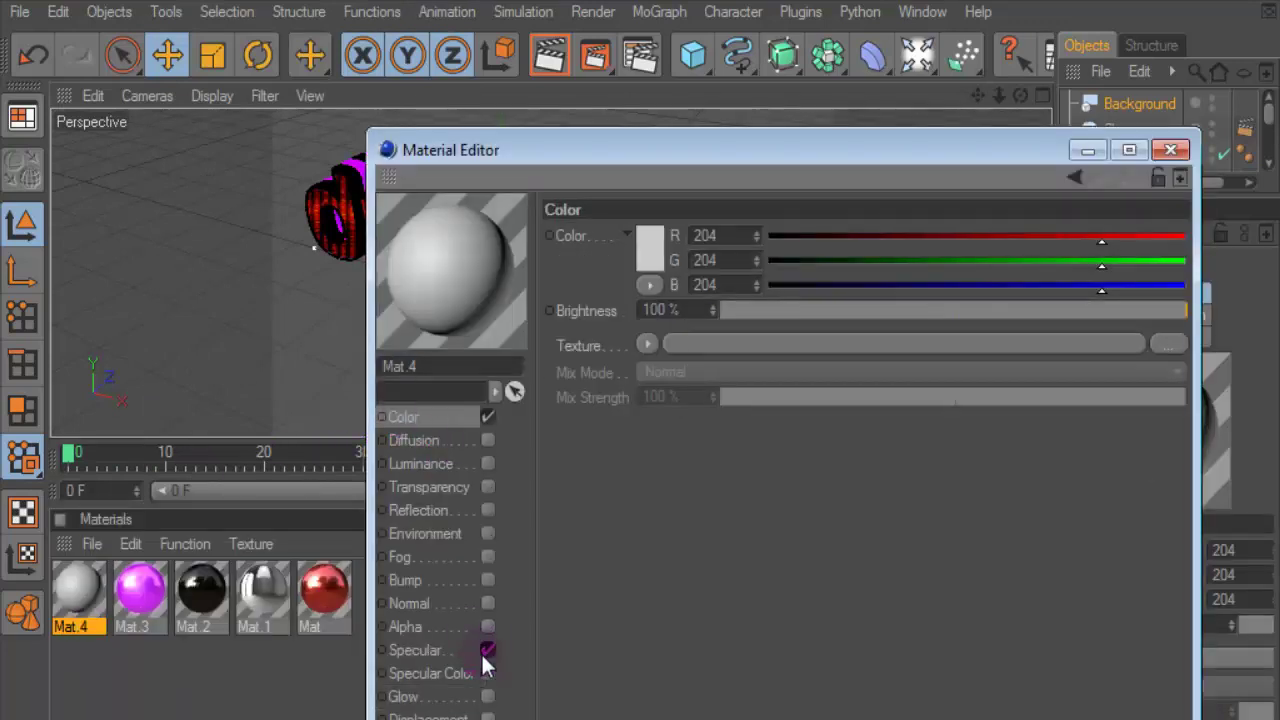
left_click(646, 343)
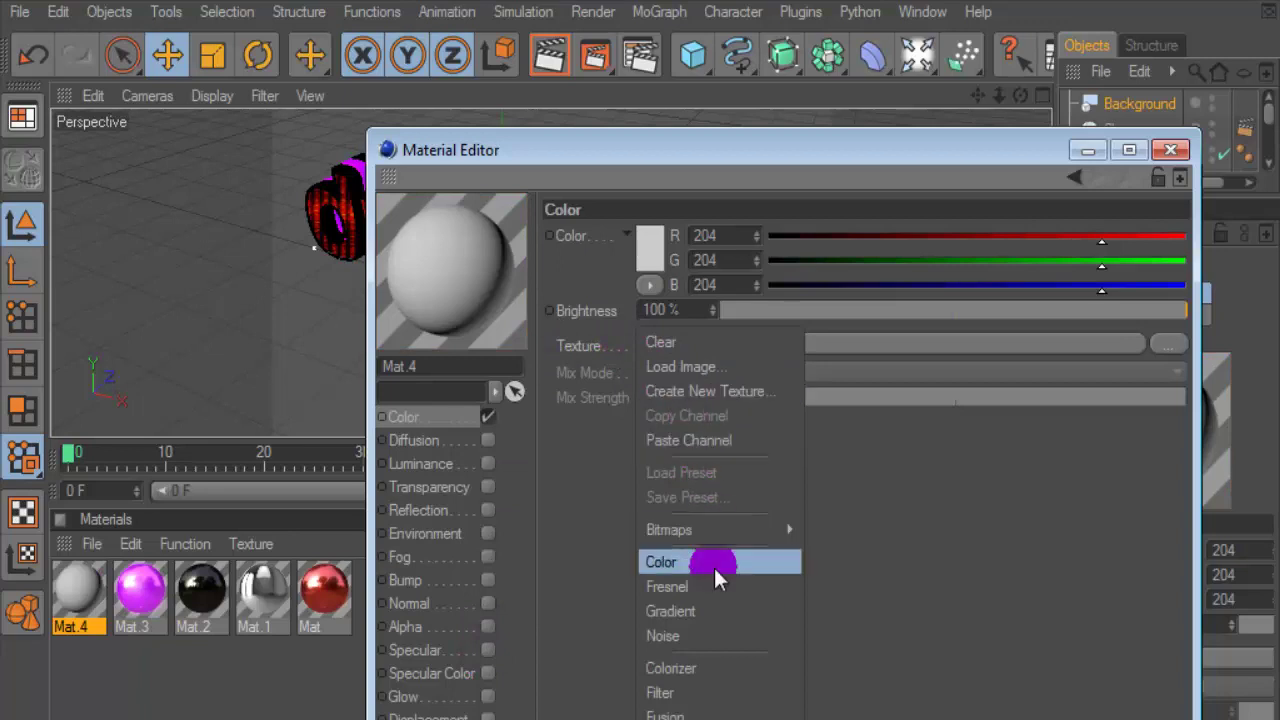
left_click(670, 611)
left_click(663, 376)
left_click(697, 455)
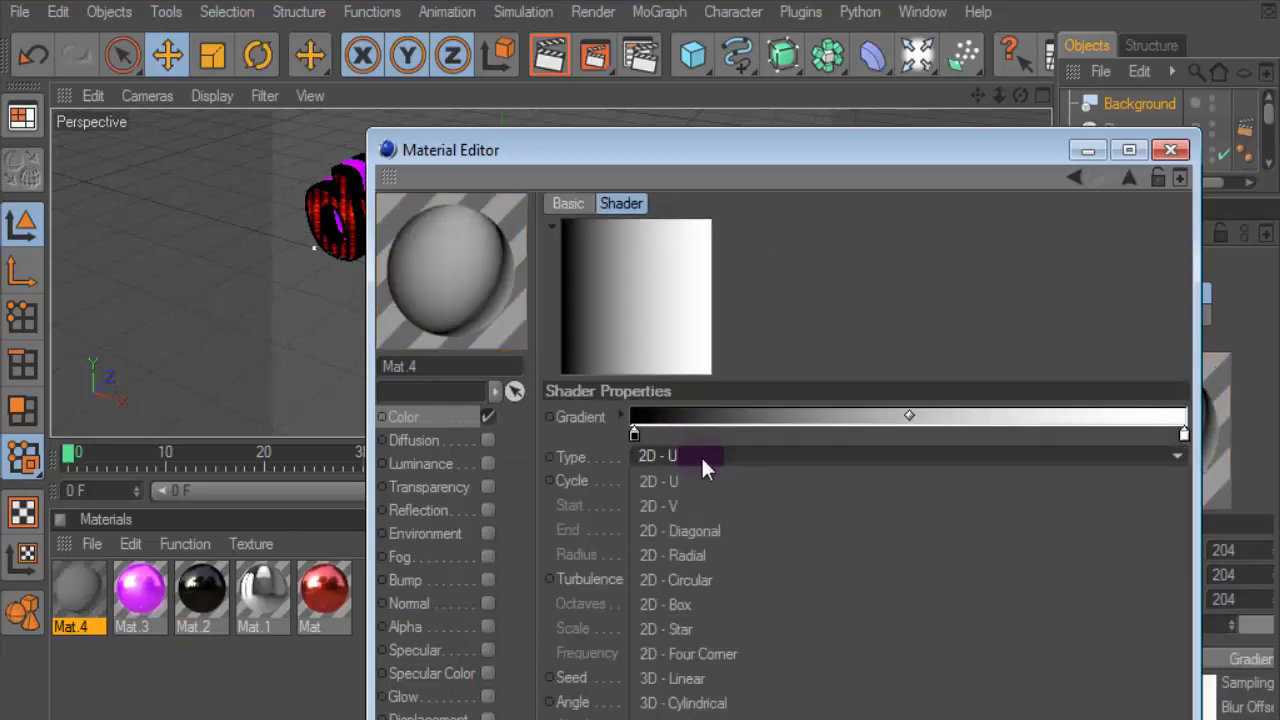
left_click(693, 575)
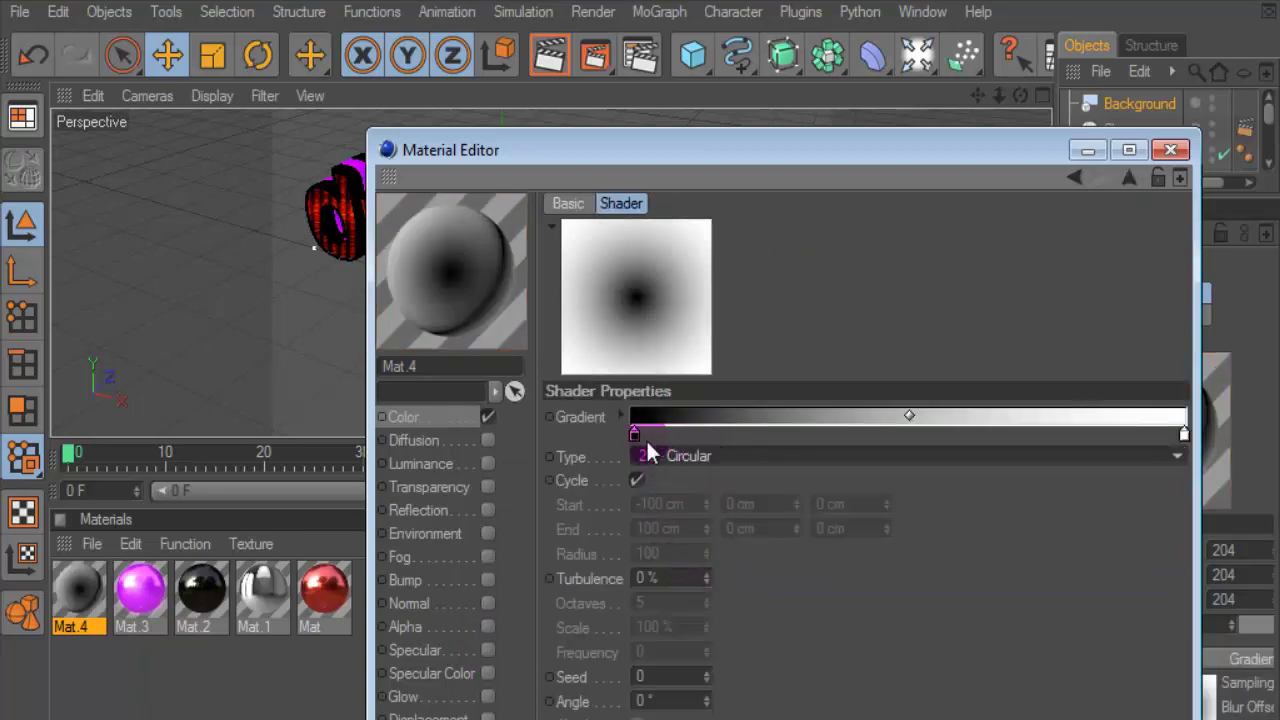
- Set the gradient's right knot to black and left knot to grey RGB 68
double_click(1184, 434)
left_click_drag(1000, 420, 1010, 463)
left_click(1045, 560)
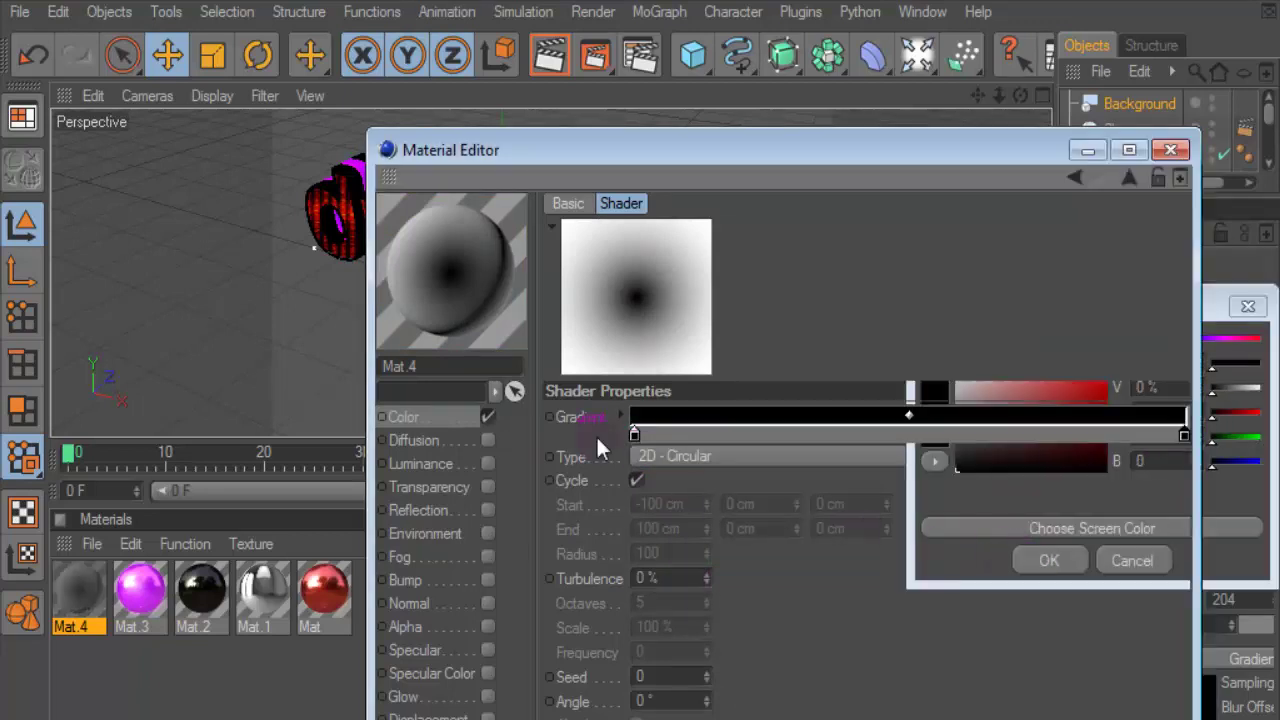
double_click(634, 437)
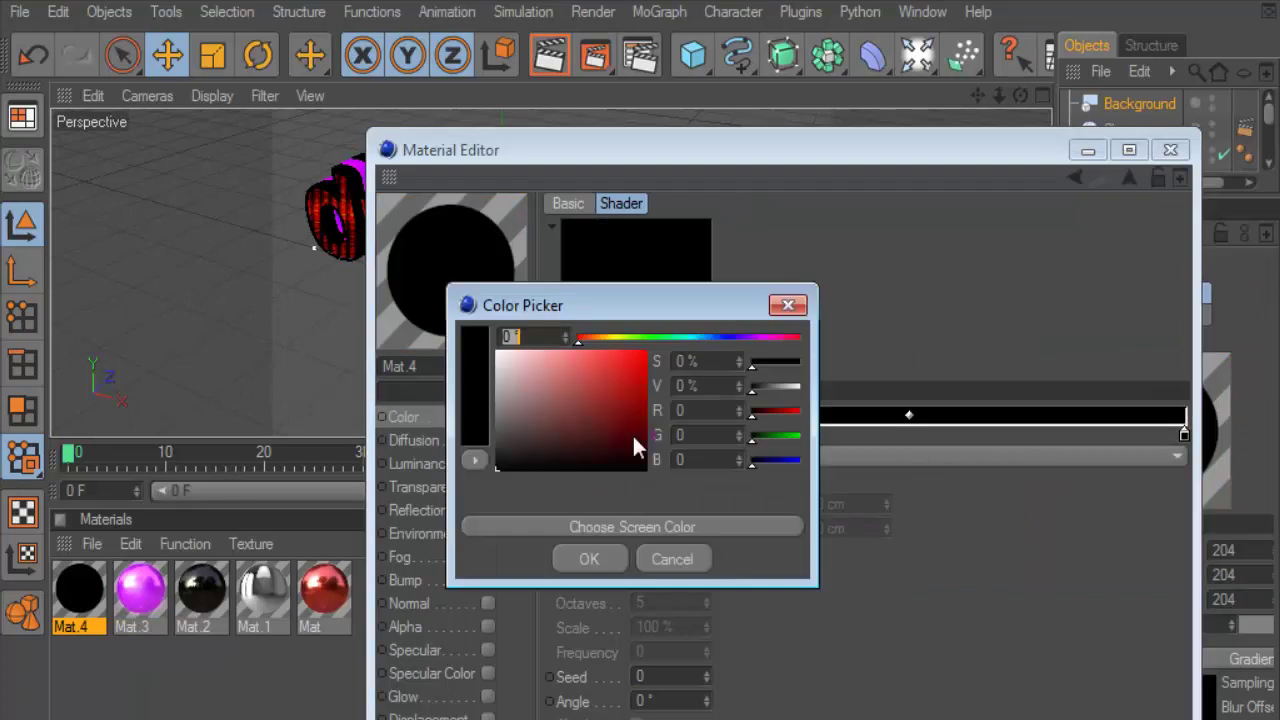
left_click_drag(510, 414, 497, 431)
left_click(585, 556)
left_click(634, 437)
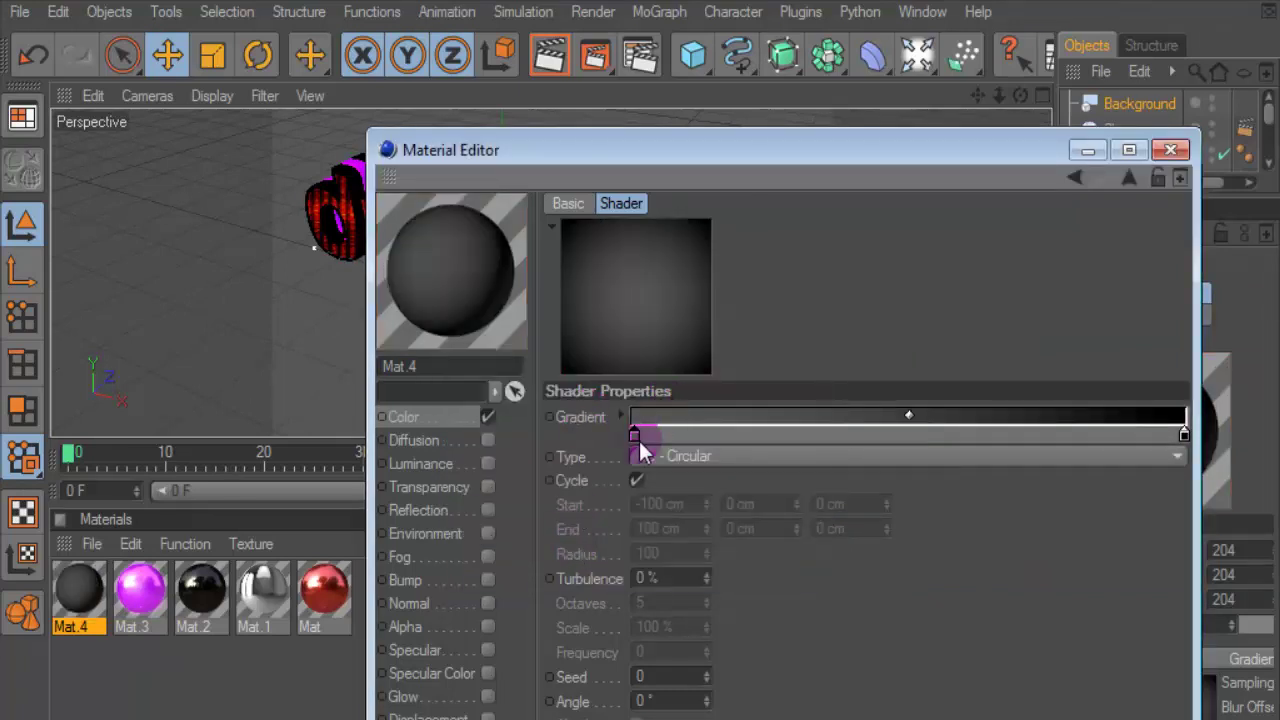
double_click(634, 437)
left_click(497, 438)
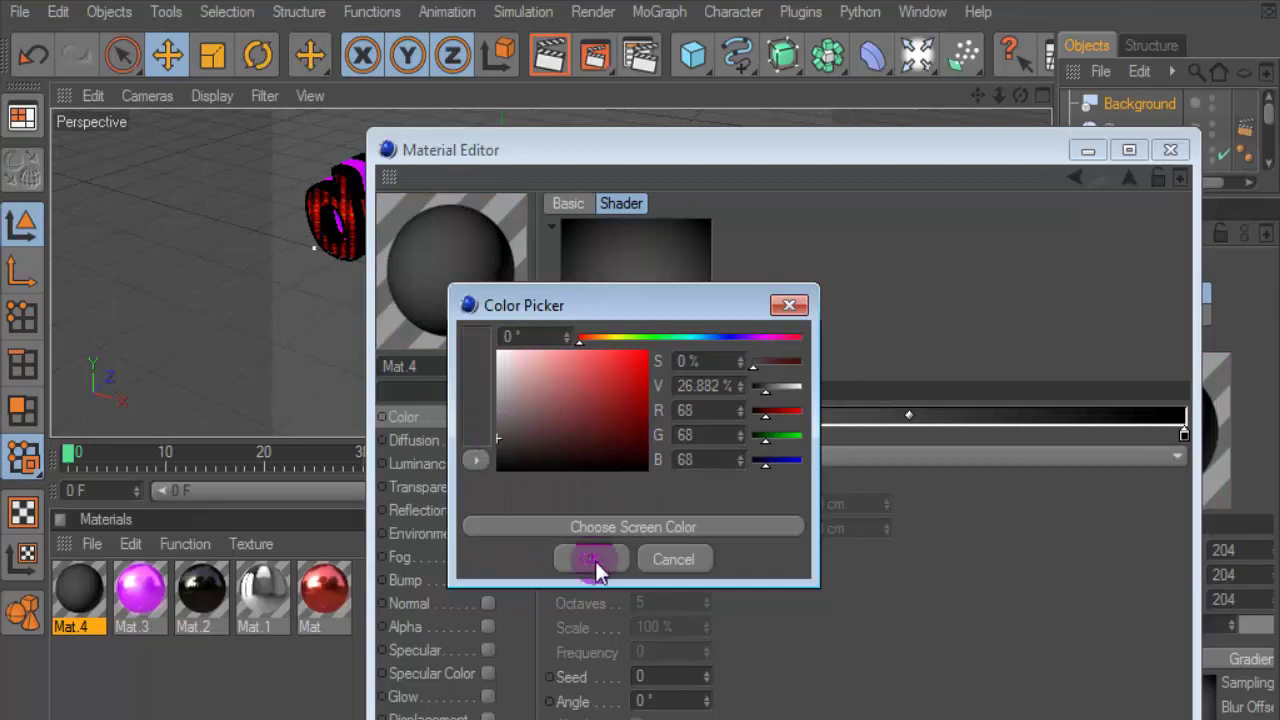
left_click(590, 558)
left_click(1170, 149)
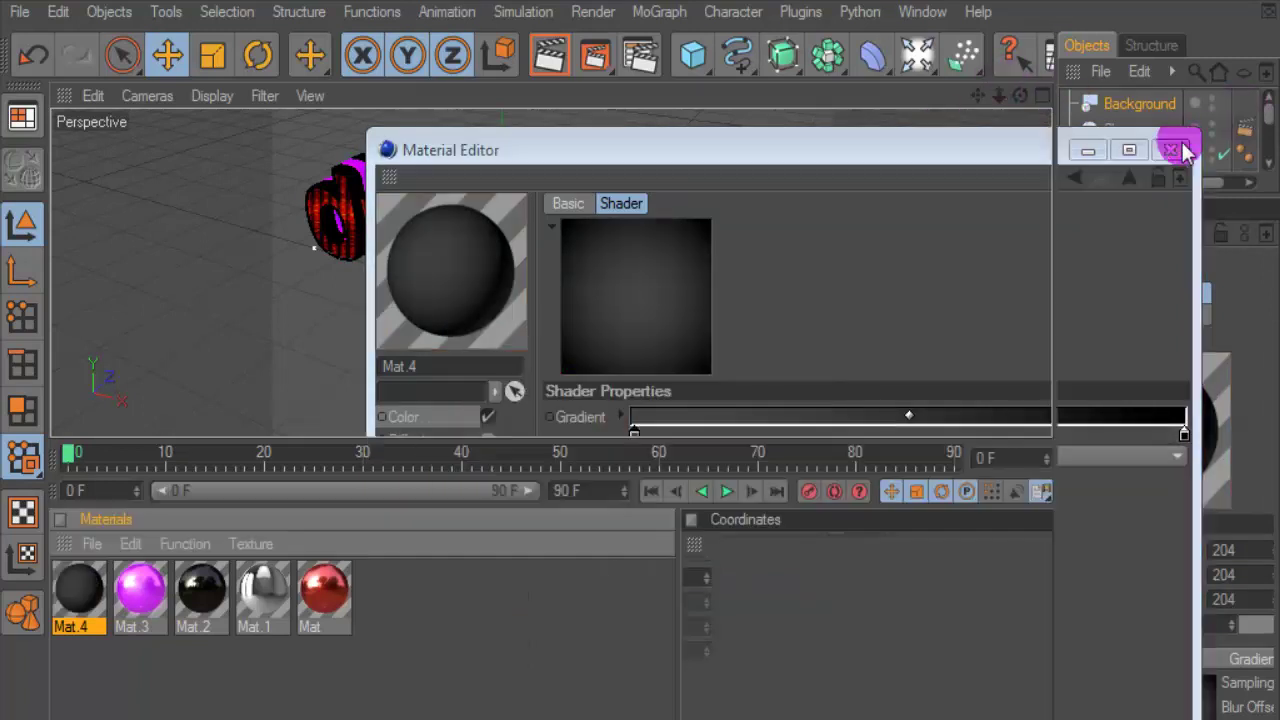
- Apply Mat.4 to the Background object and tick Seamless in its texture tag
left_click_drag(90, 585, 1118, 108)
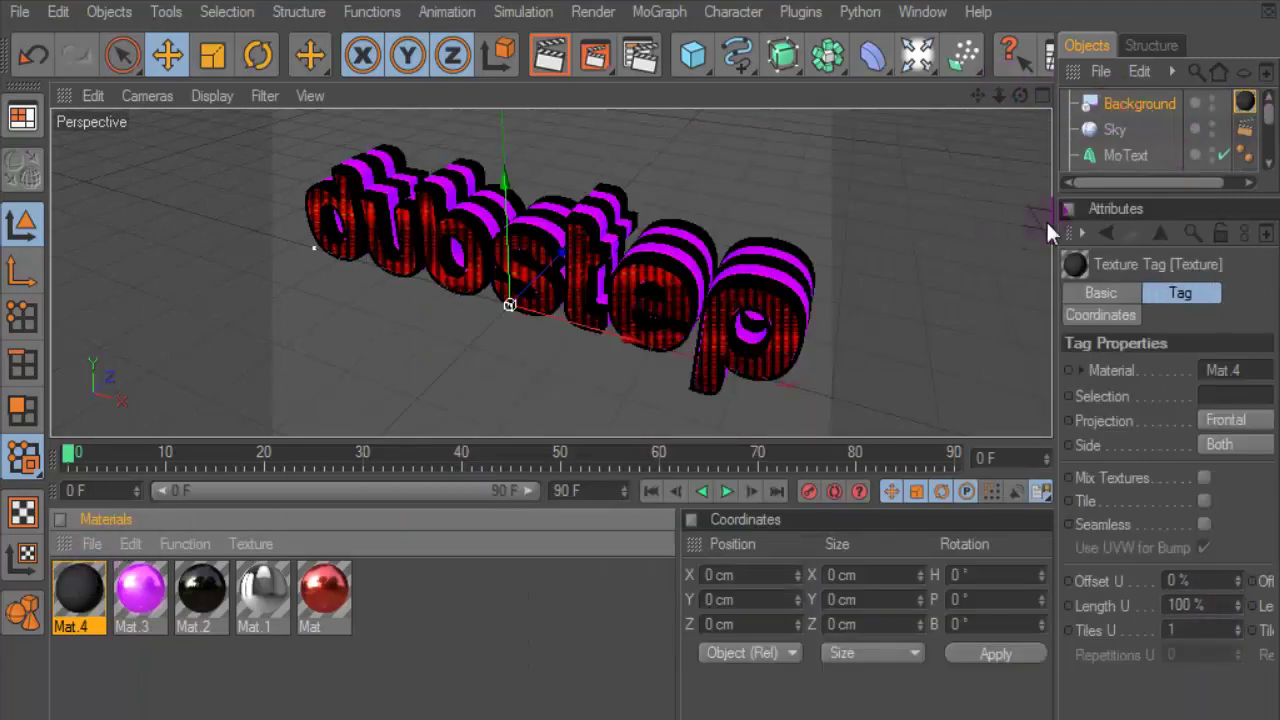
left_click_drag(1068, 197, 894, 194)
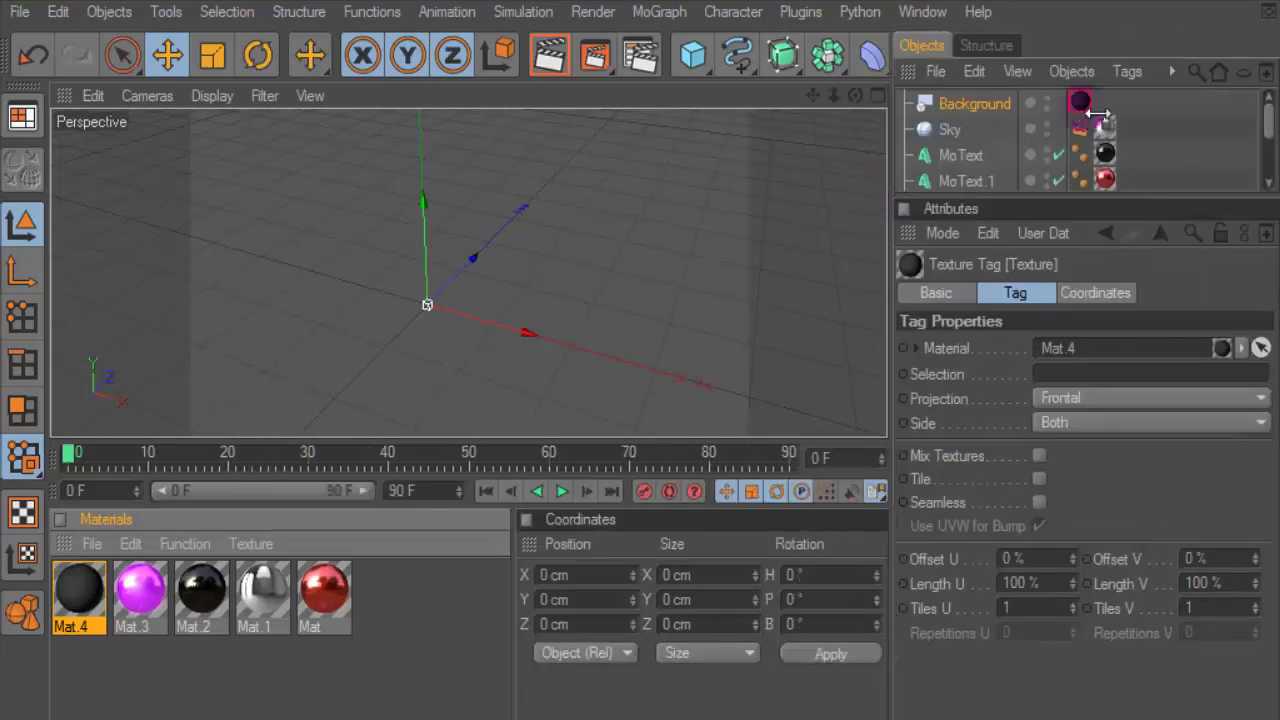
left_click(1039, 502)
- Orbit and zoom the viewport to a frontal view showing the whole word
left_click_drag(852, 99, 853, 101)
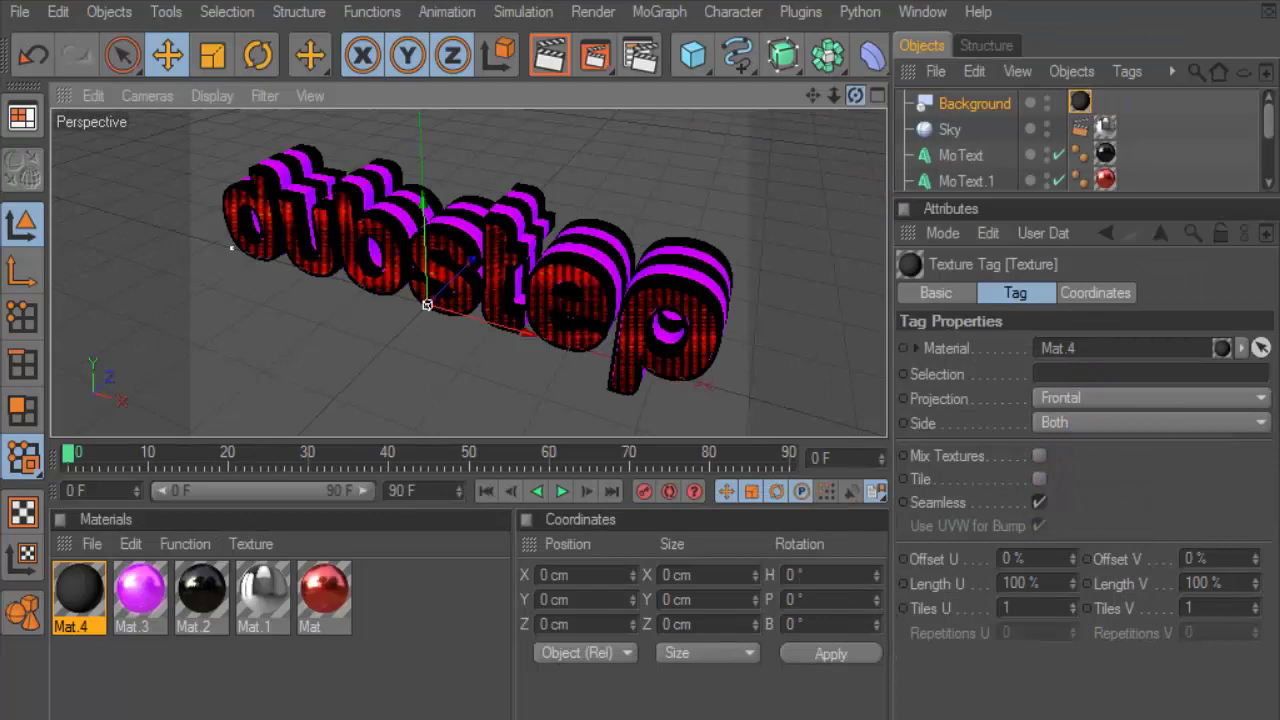
left_click_drag(900, 160, 1030, 160)
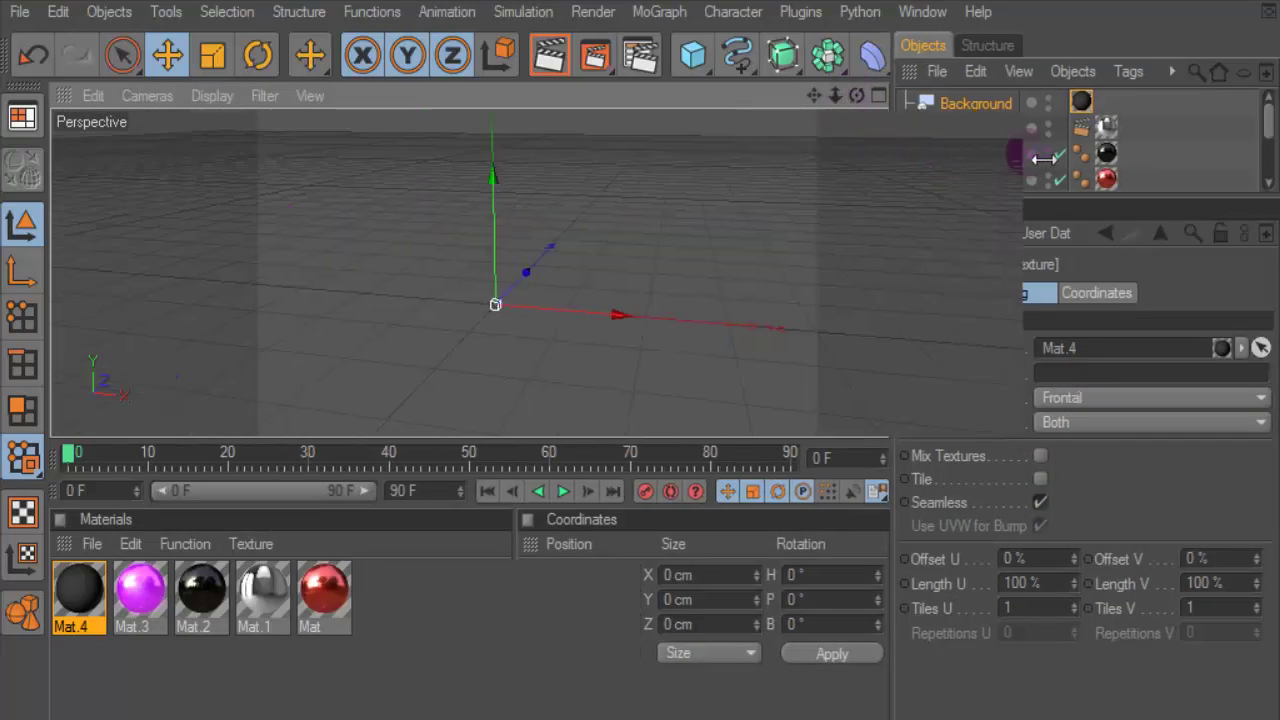
mouse_move(991, 95)
left_mouse_down()
mouse_move(704, 403)
mouse_move(670, 655)
left_mouse_up()
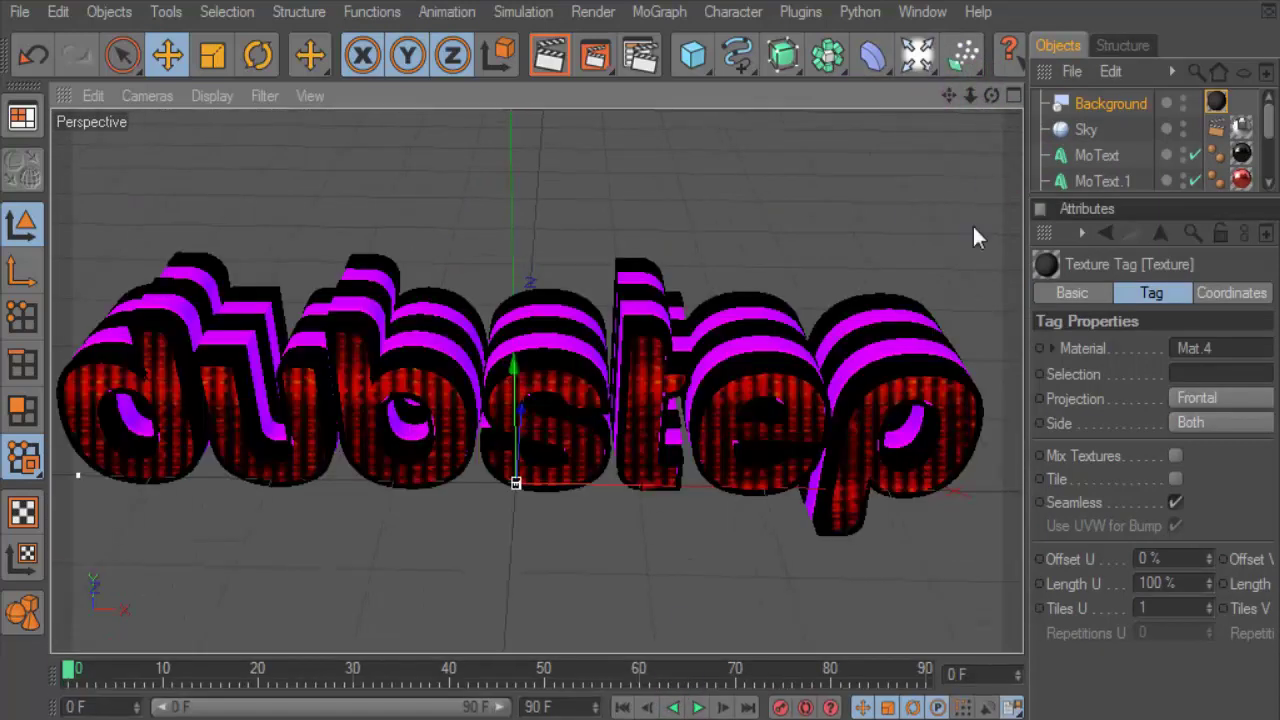
left_click_drag(970, 95, 994, 145)
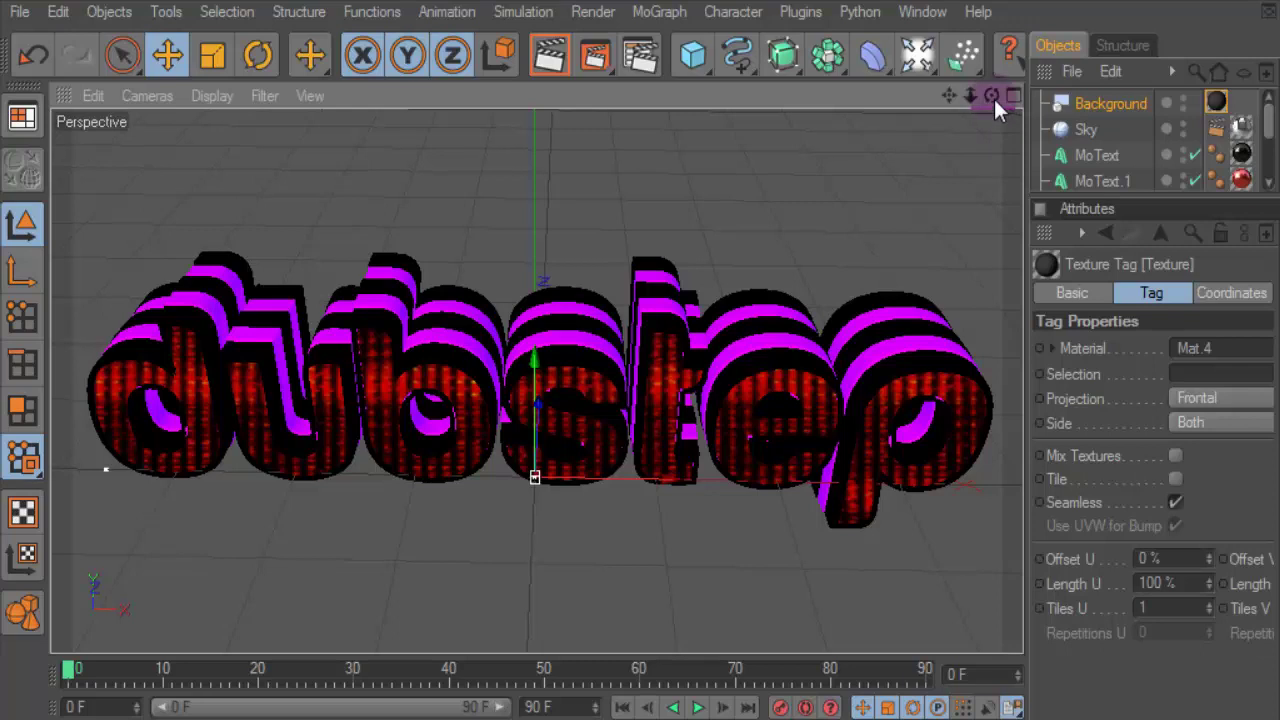
- Tilt the view slightly and render the glowing dubstep text over the gradient backdrop
left_click_drag(991, 95, 968, 88)
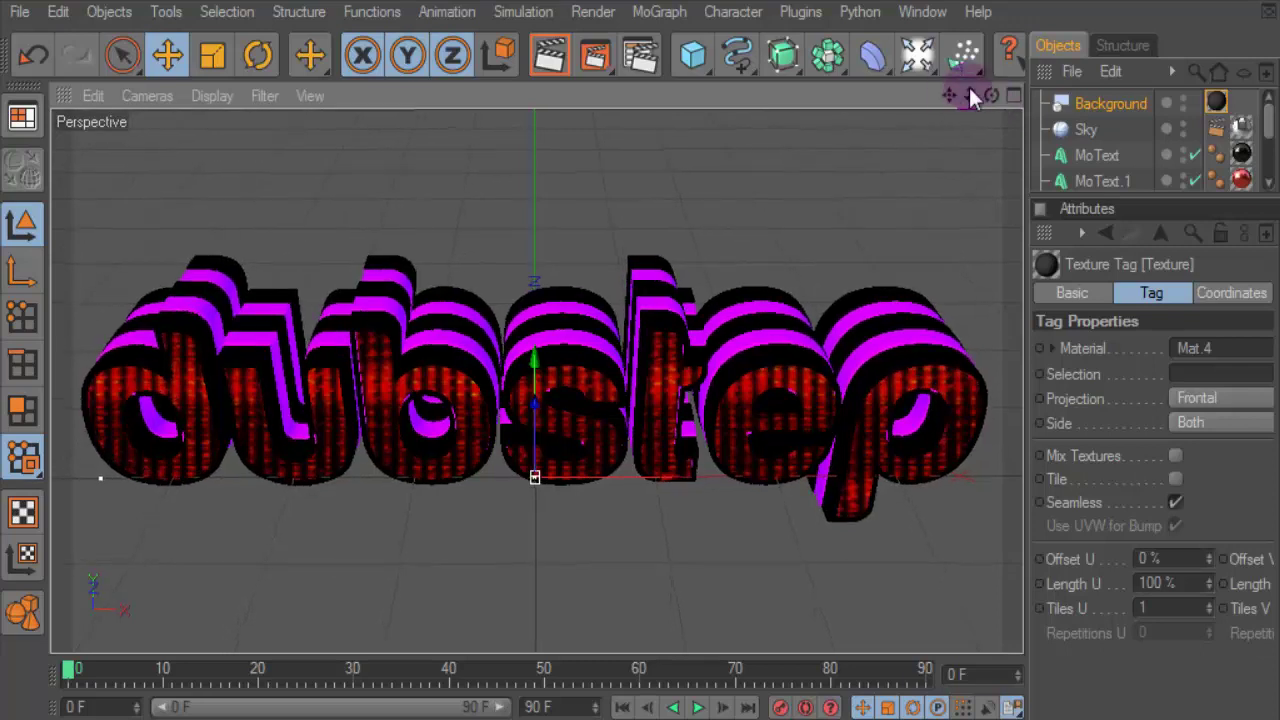
left_click(548, 60)
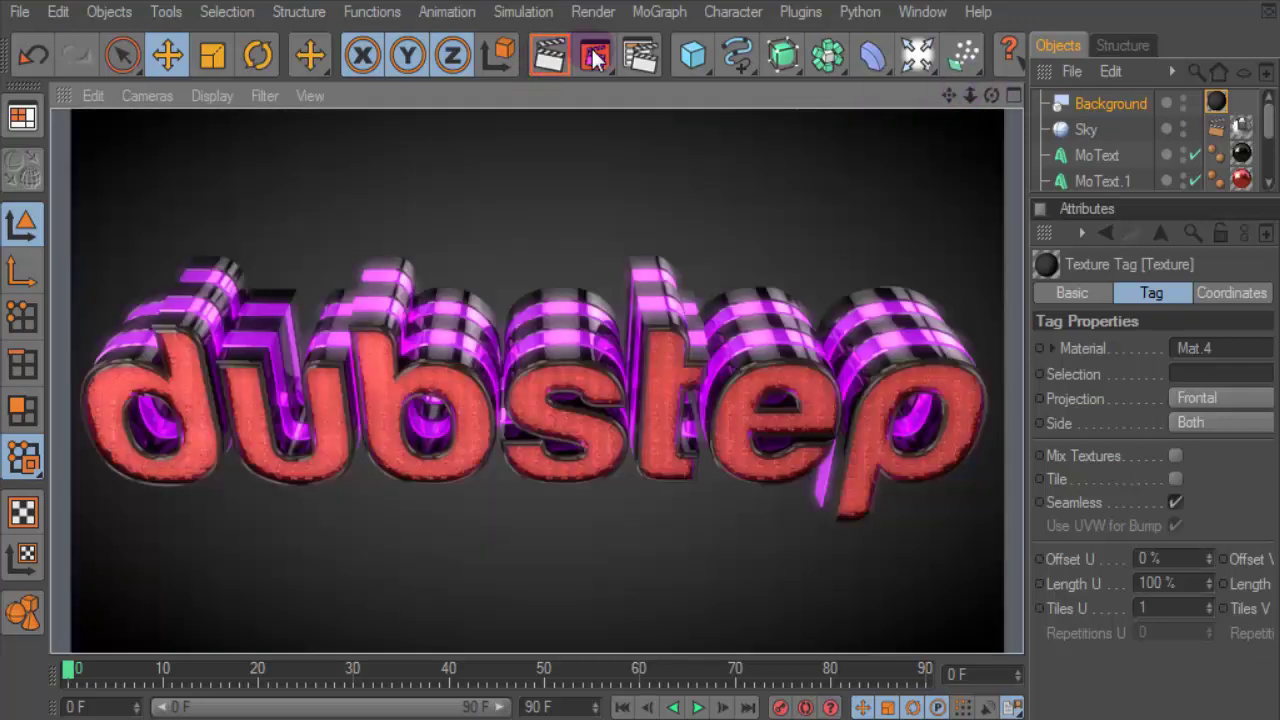